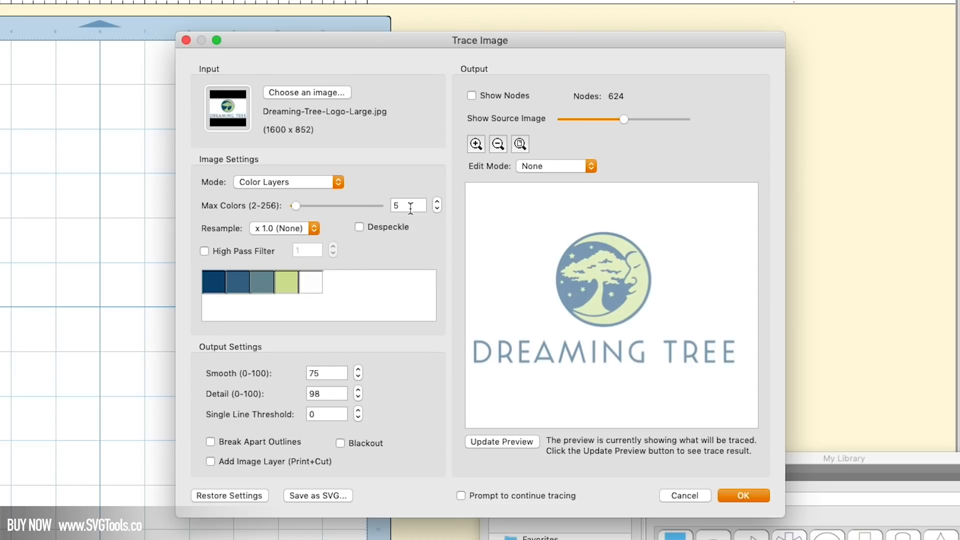
Lower the maximum colors for the Color Layers trace of Dreaming-Tree-Logo-Large.jpg
{"action": "left_click", "coordinate": [438, 209]}
{"action": "left_click", "coordinate": [437, 209]}
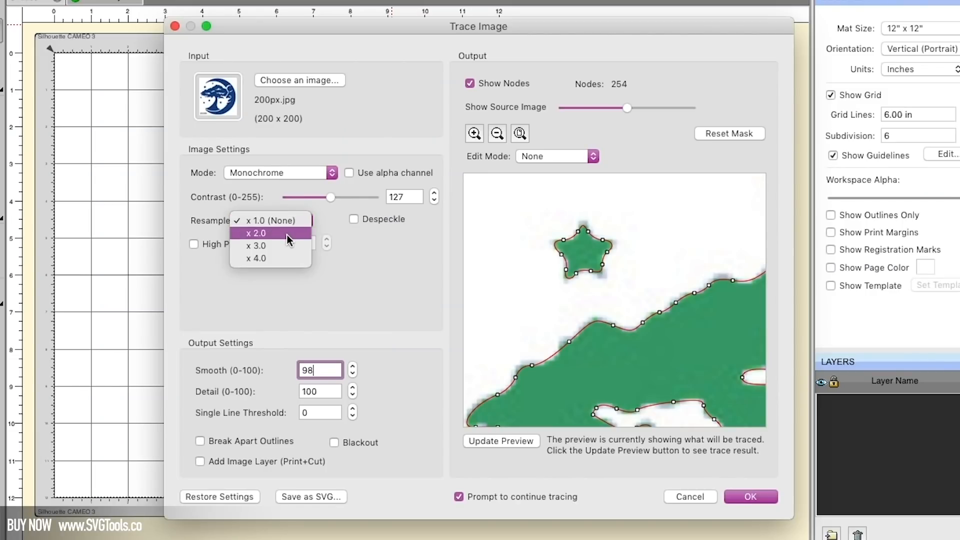
Resample the 200px.jpg monochrome trace at x 2.0 and enlarge its preview to inspect the outline
{"action": "left_click", "coordinate": [286, 233]}
{"action": "left_click", "coordinate": [474, 133]}
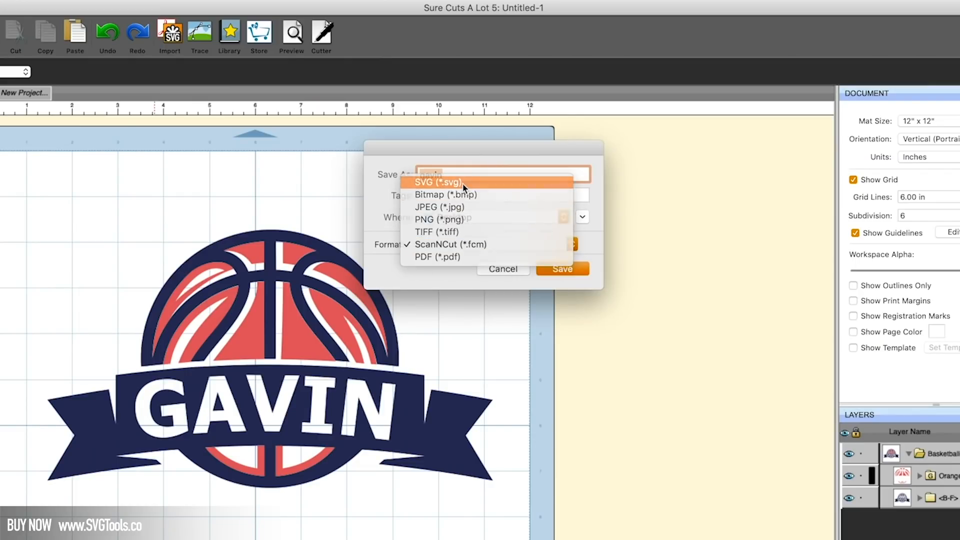
Save the basketball design in SVG format and choose gavin.svg for upload in Cricut Design Space
{"action": "left_click", "coordinate": [465, 188]}
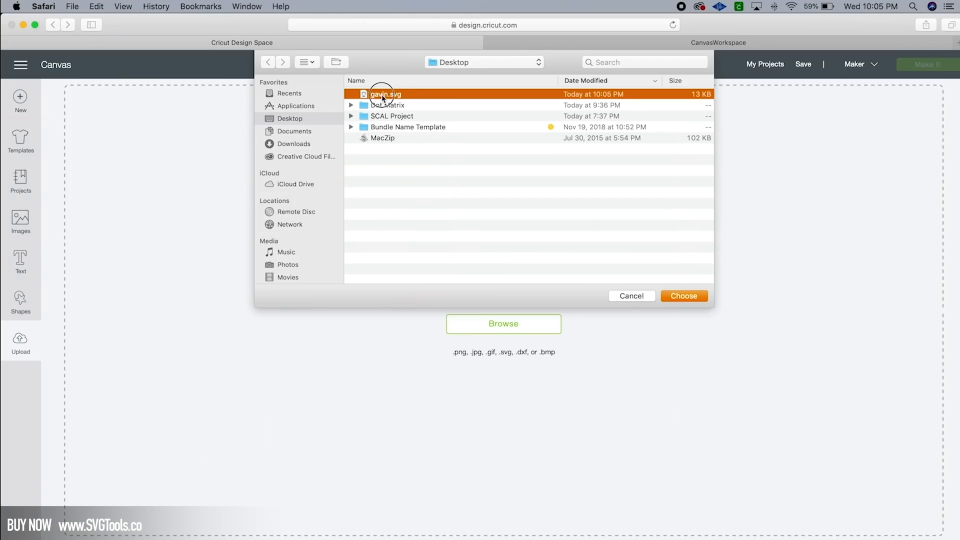
{"action": "double_click", "coordinate": [379, 92]}
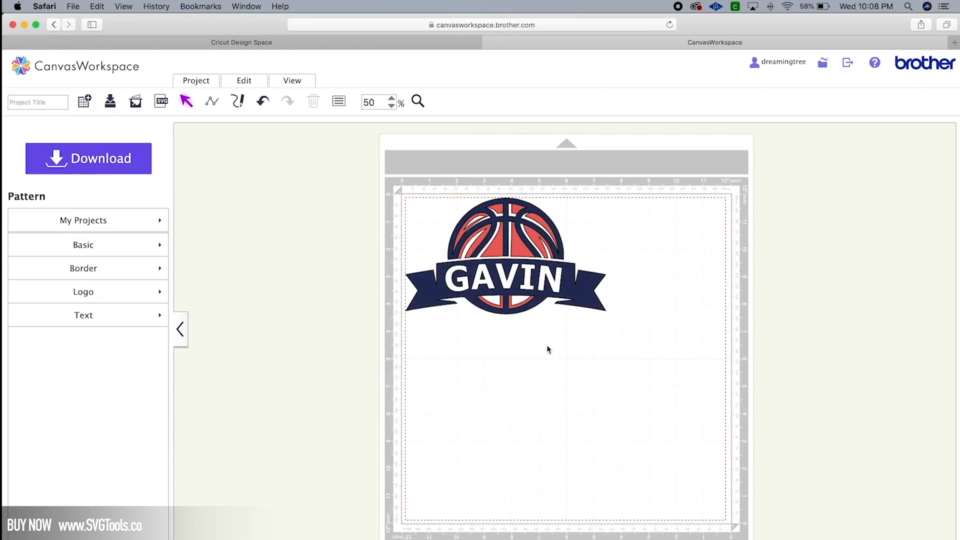
In CanvasWorkspace, move the basketball banner design toward the middle of the mat
{"action": "left_click_drag", "start_coordinate": [579, 290], "coordinate": [666, 410]}
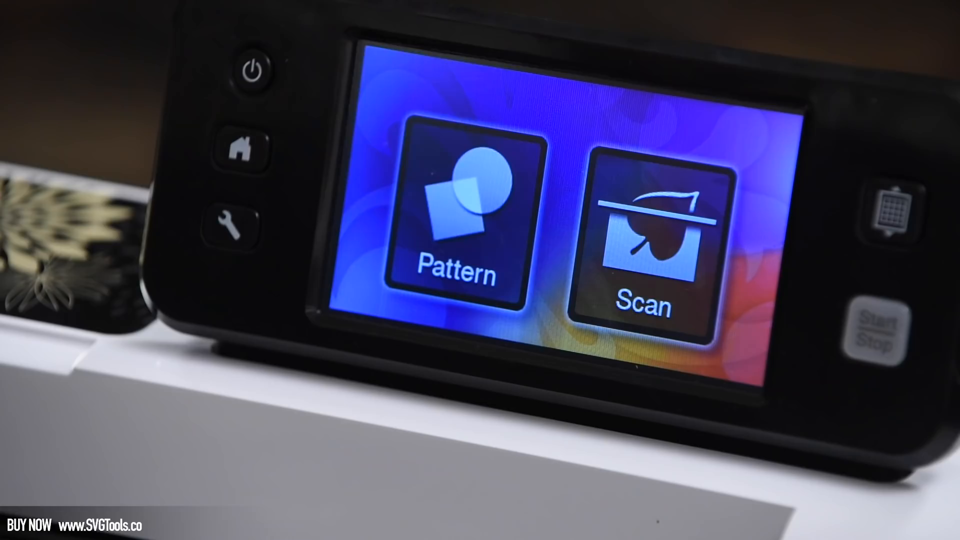
{"action": "left_click", "coordinate": [452, 202]}
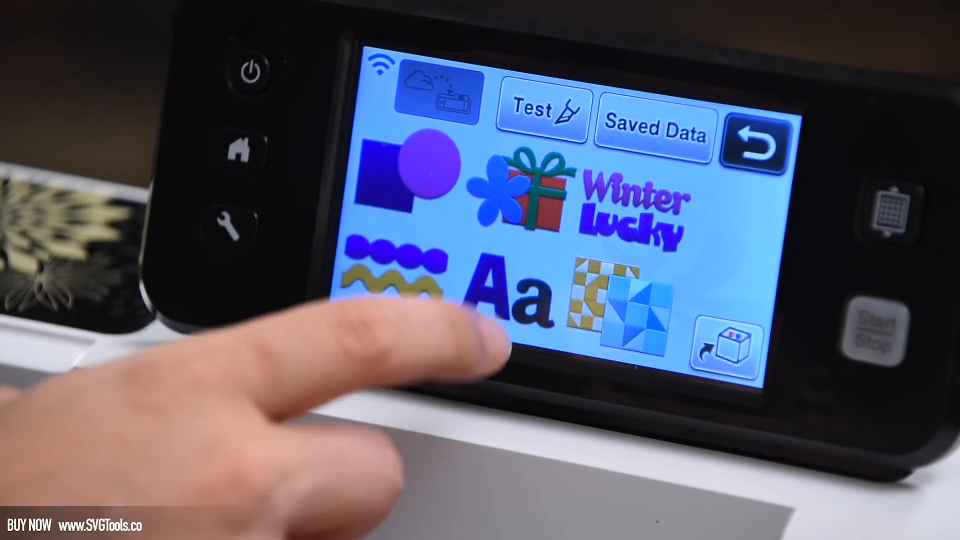
{"action": "left_click", "coordinate": [650, 131]}
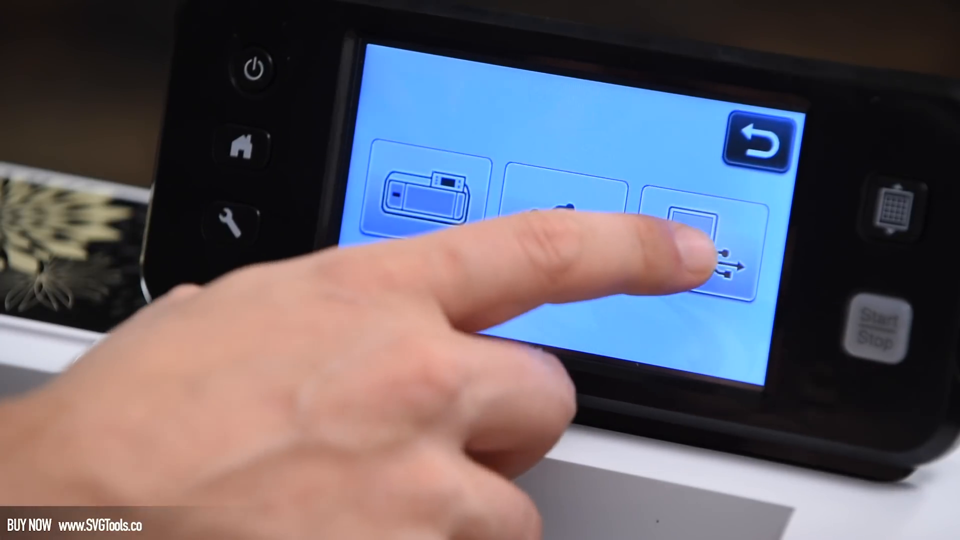
{"action": "left_click", "coordinate": [700, 246]}
{"action": "left_click", "coordinate": [448, 130]}
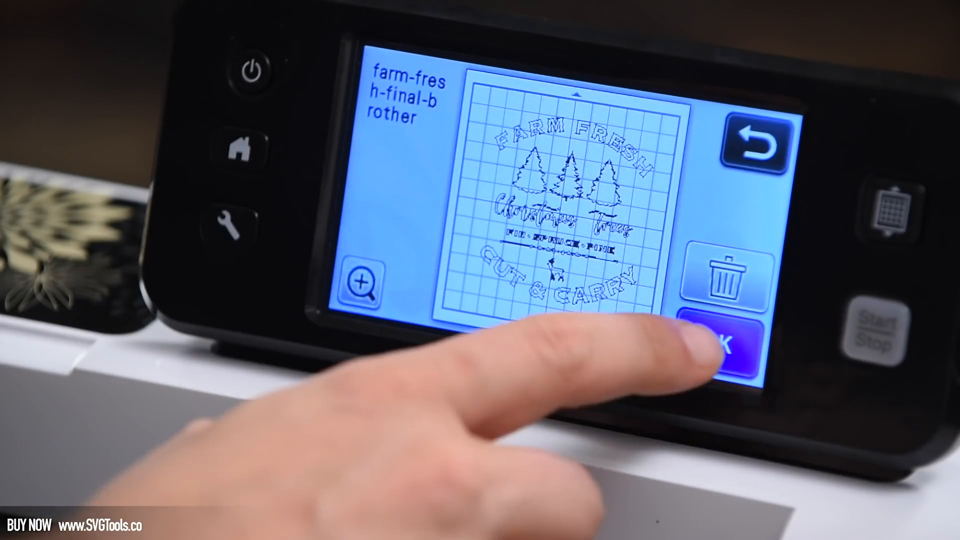
{"action": "left_click", "coordinate": [716, 343]}
{"action": "left_click_drag", "start_coordinate": [572, 219], "coordinate": [565, 219]}
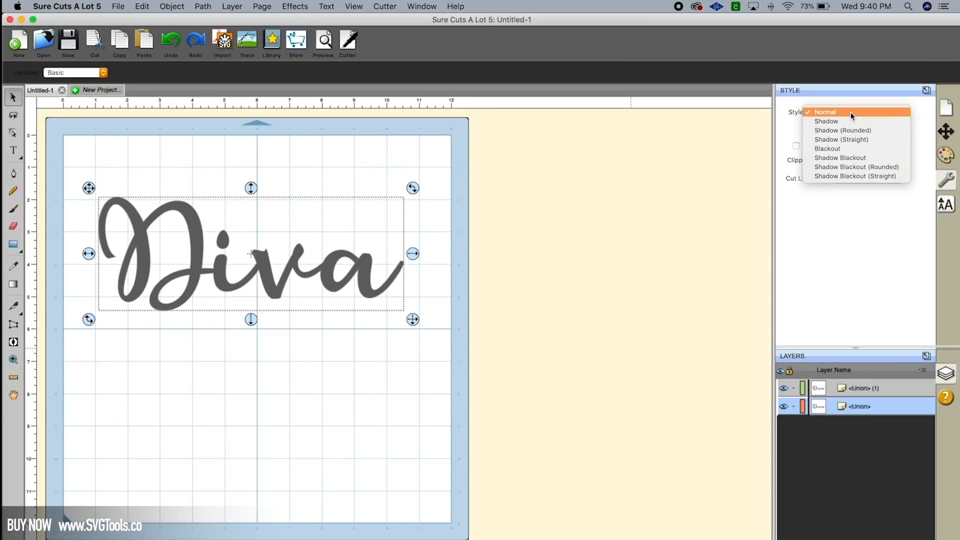
Apply the Shadow style to the lower Diva lettering layer and increase the shadow size
{"action": "left_click", "coordinate": [841, 121]}
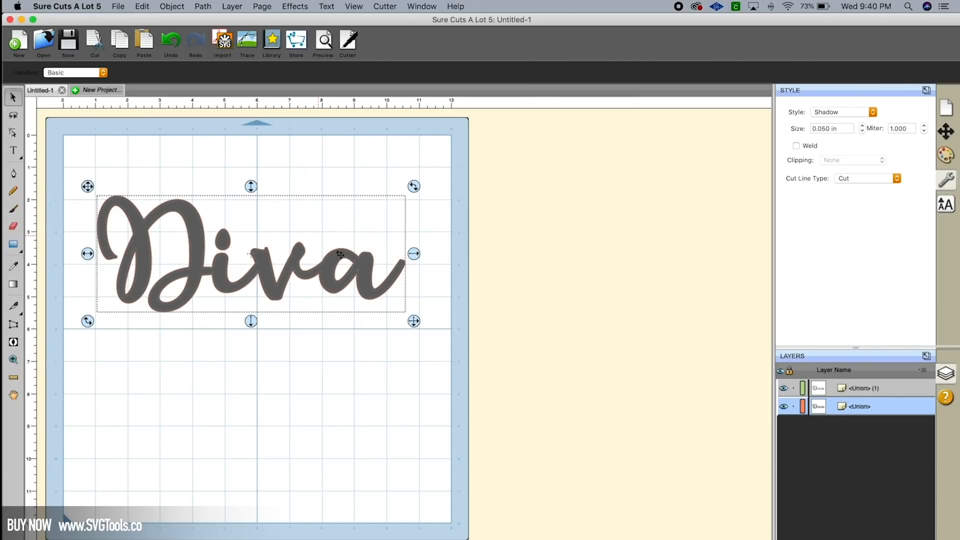
{"action": "left_click", "coordinate": [862, 126]}
{"action": "left_click", "coordinate": [862, 126]}
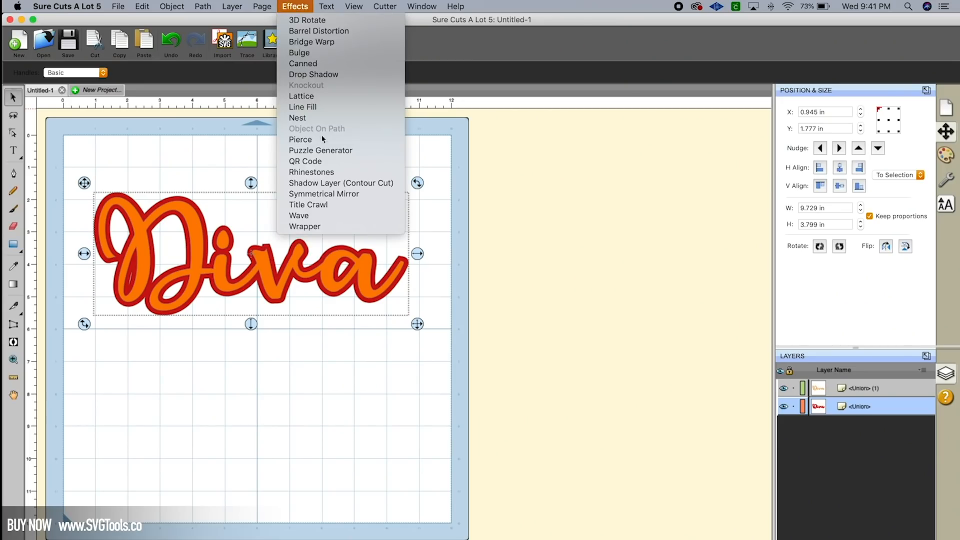
Open the Rhinestones effect for the Diva shadow layer and preview it with the round stone shape
{"action": "left_click", "coordinate": [323, 172]}
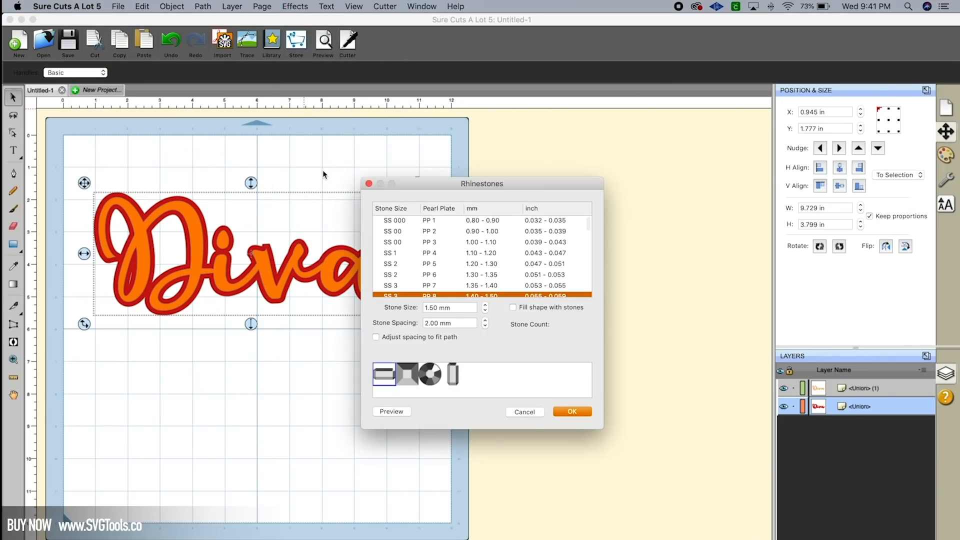
{"action": "scroll", "coordinate": [393, 234], "scroll_direction": "down", "scroll_amount": 4}
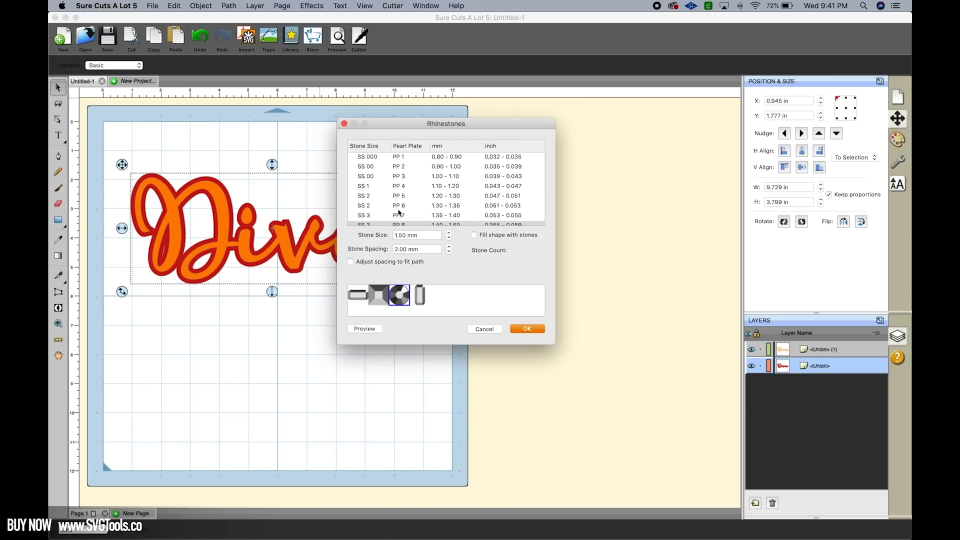
{"action": "left_click_drag", "start_coordinate": [390, 124], "coordinate": [523, 145]}
{"action": "left_click", "coordinate": [498, 349]}
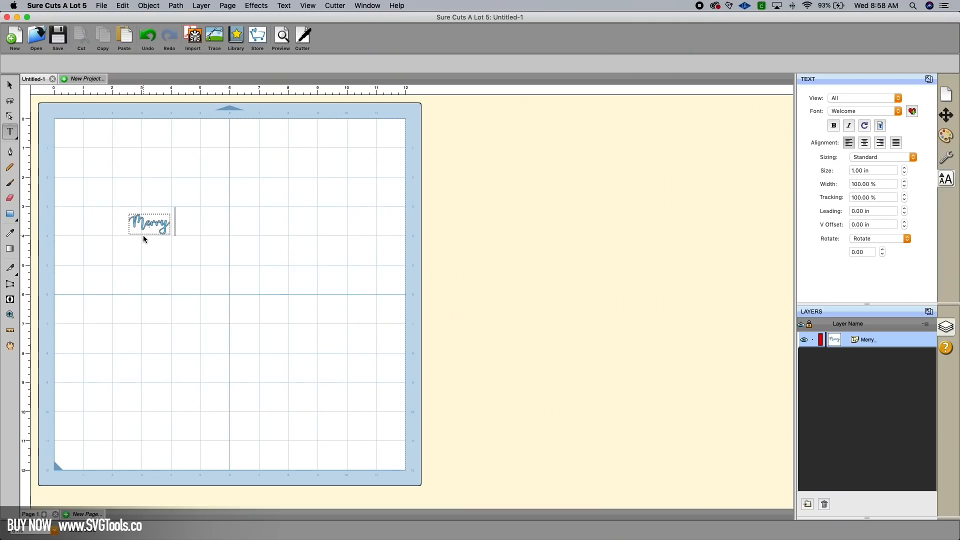
Complete the lettering as "Merry Christmas" in the Welcome font and enlarge it on the mat
{"action": "type", "text": "Christmas"}
{"action": "left_click_drag", "start_coordinate": [259, 256], "coordinate": [332, 304]}
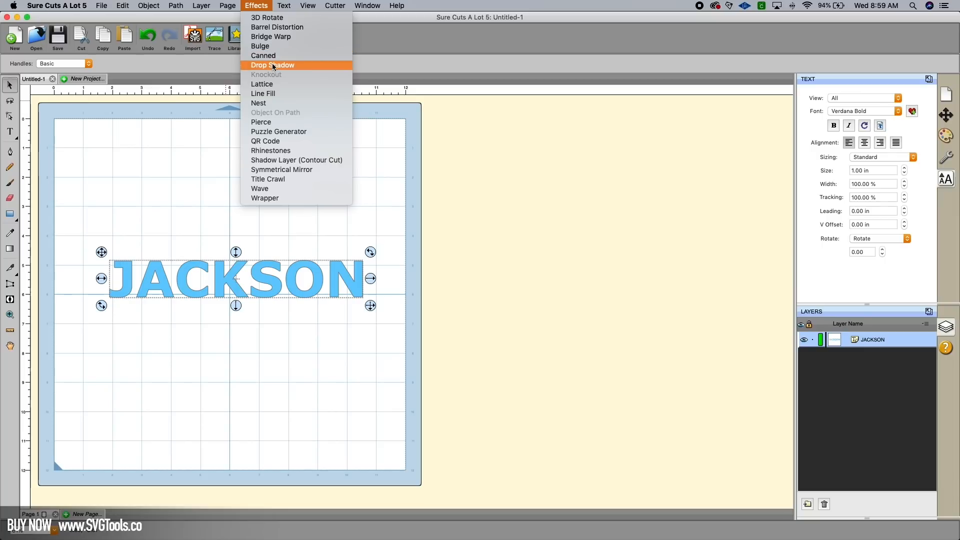
Add a shadow layer behind the blue Verdana Bold name text and adjust the shadow size
{"action": "left_click", "coordinate": [273, 65]}
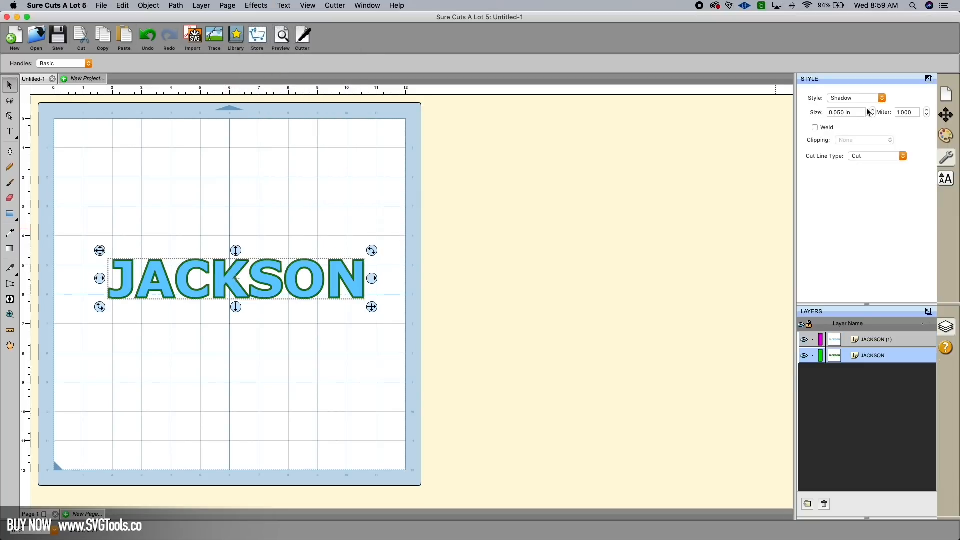
{"action": "left_click", "coordinate": [874, 111]}
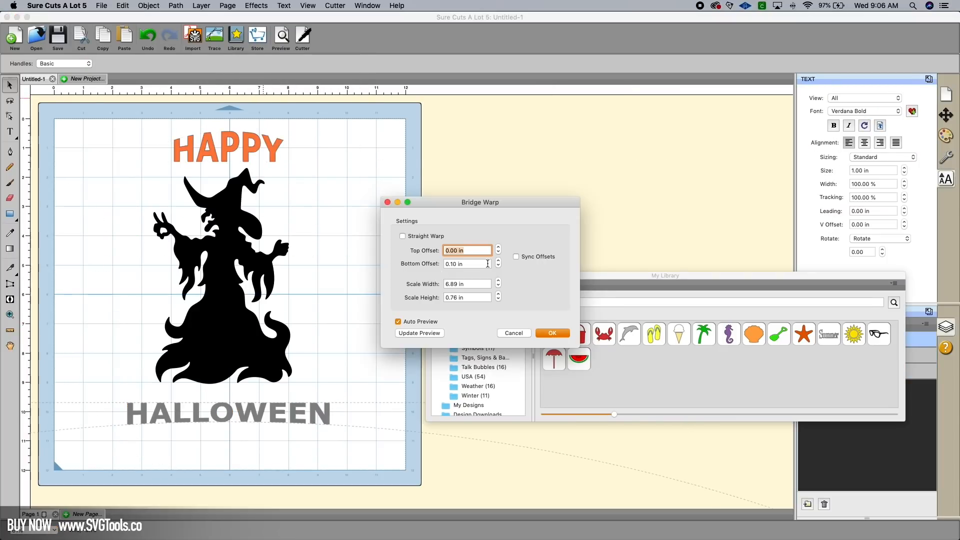
Apply the Bridge Warp to the HALLOWEEN text below the witch
{"action": "left_click", "coordinate": [552, 333]}
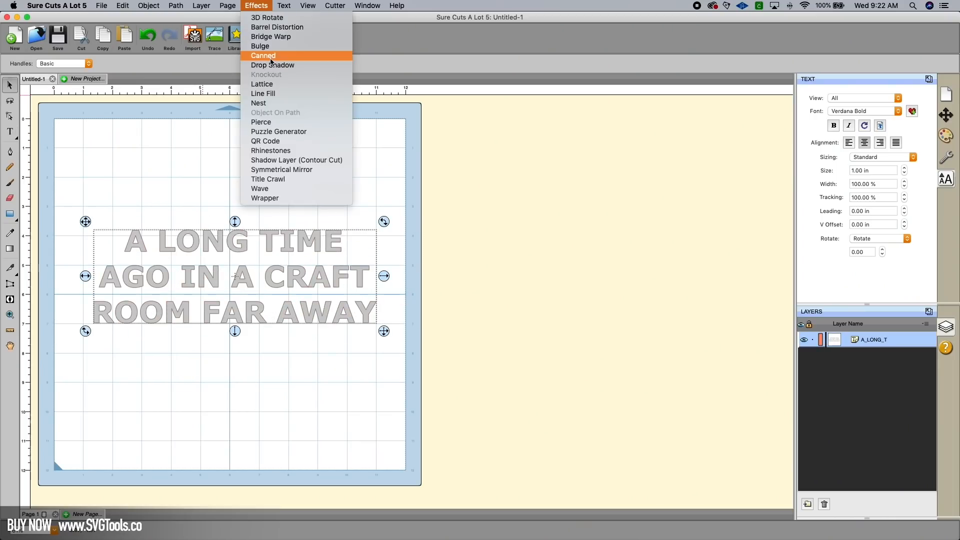
Apply an effect to the three-line "A LONG TIME AGO IN A CRAFT ROOM FAR AWAY" text
{"action": "left_click", "coordinate": [272, 63]}
{"action": "left_click", "coordinate": [549, 224]}
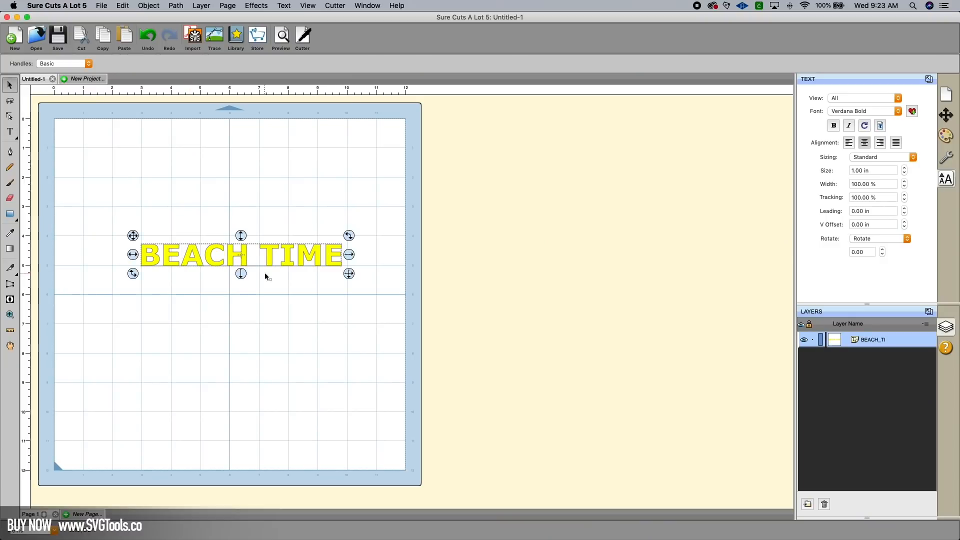
Give the yellow BEACH TIME text a wavy shape and distort its outer frame
{"action": "left_click", "coordinate": [256, 5]}
{"action": "left_click", "coordinate": [275, 242]}
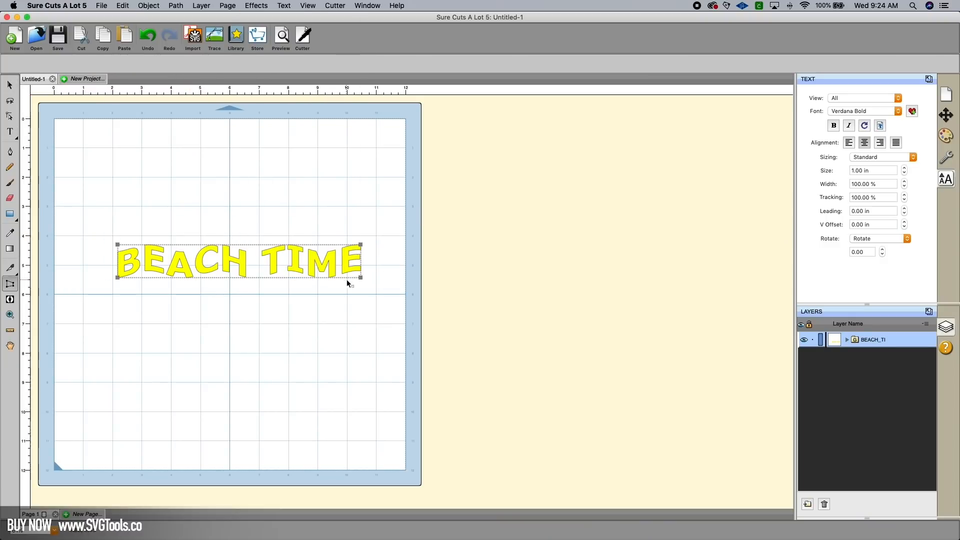
{"action": "left_click_drag", "start_coordinate": [161, 297], "coordinate": [155, 263]}
{"action": "left_click", "coordinate": [905, 201]}
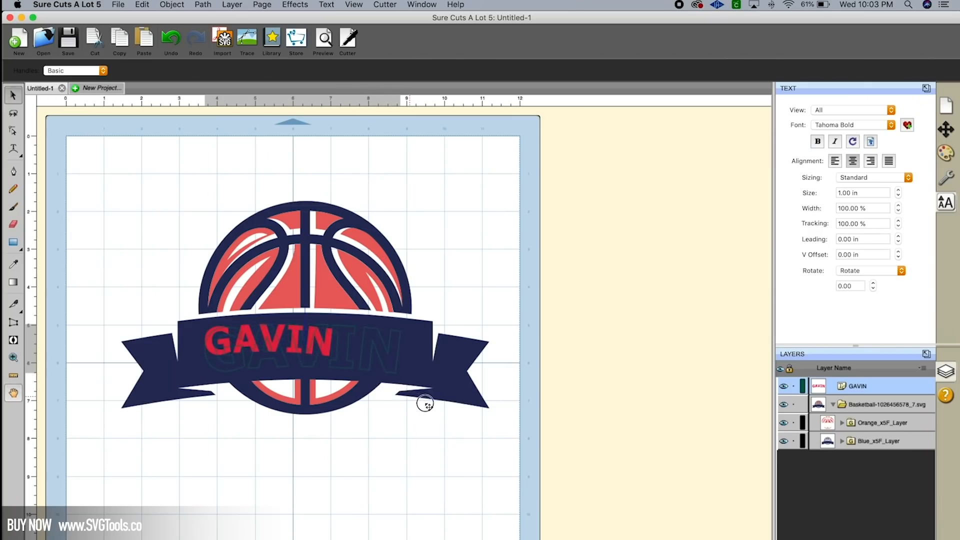
Enlarge the red name text to fill the basketball banner and cut it out of the blue layer with Back Minus Front
{"action": "left_click_drag", "start_coordinate": [429, 404], "coordinate": [429, 404]}
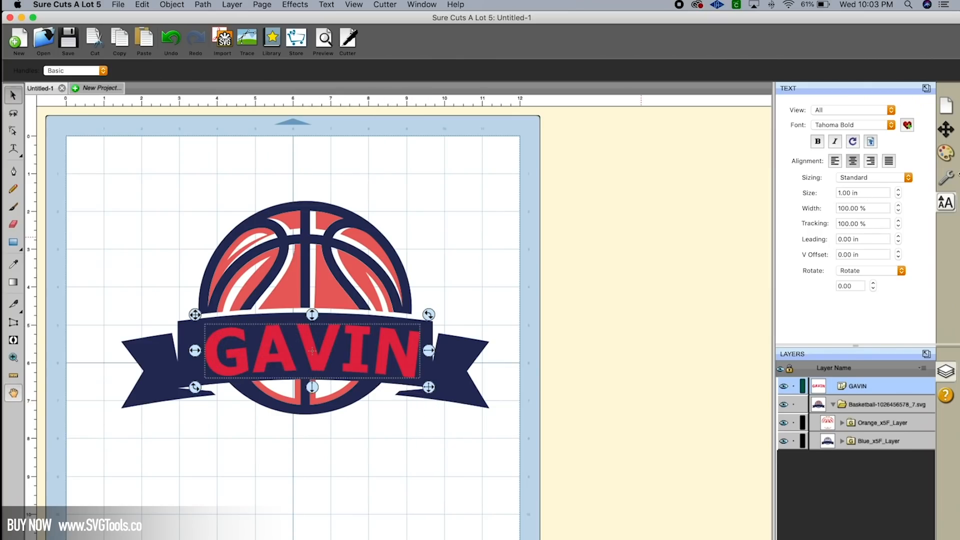
{"action": "left_click", "coordinate": [203, 4]}
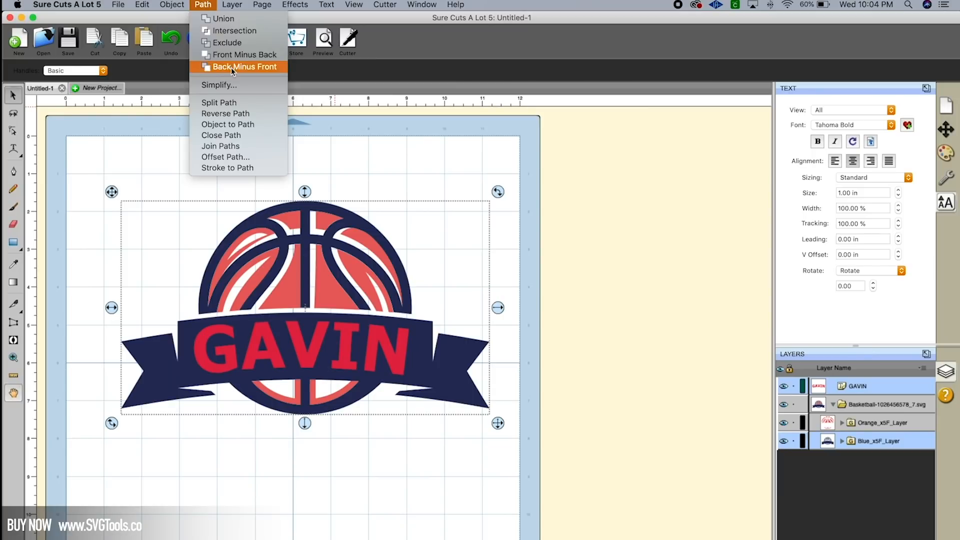
{"action": "left_click", "coordinate": [231, 67]}
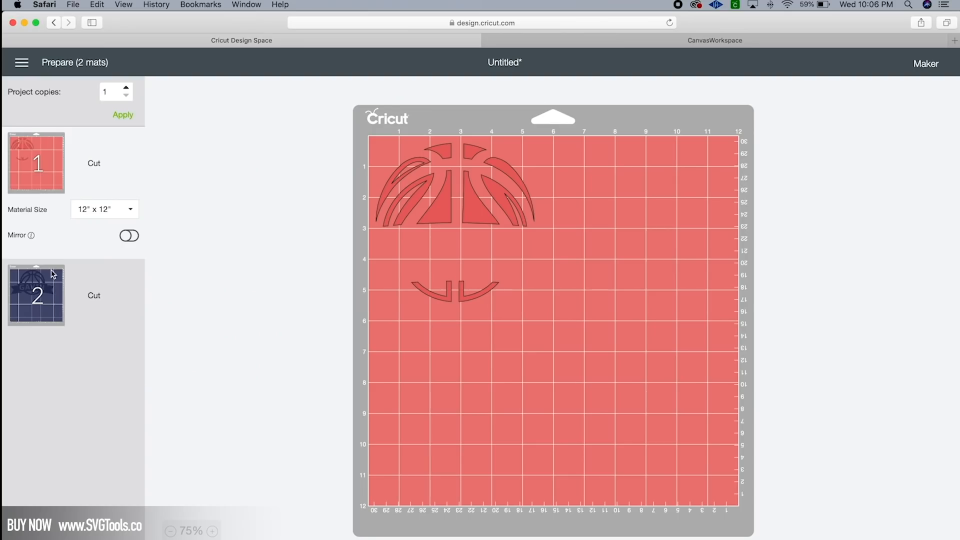
Show the second, dark blue mat in Cricut Design Space's cut preparation
{"action": "left_click", "coordinate": [51, 269]}
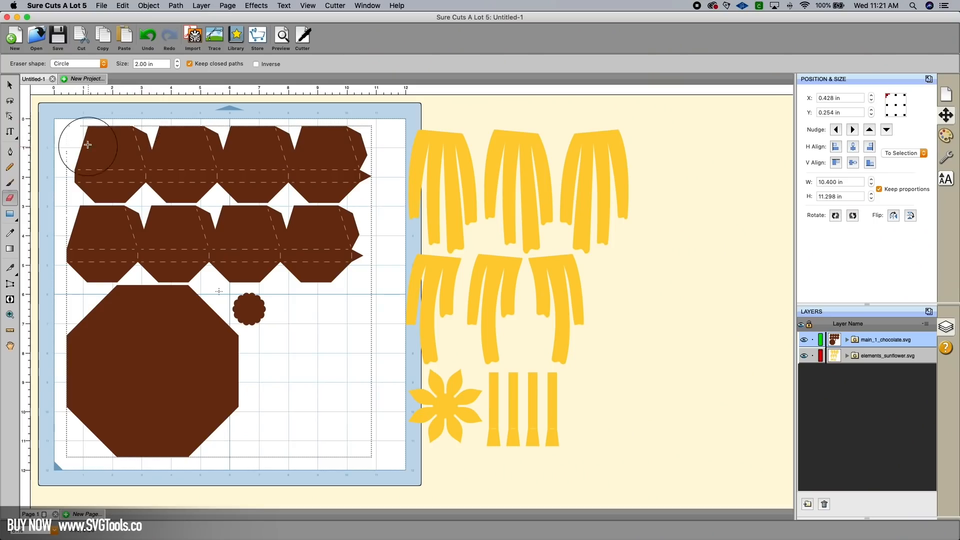
Erase all brown pieces except one four-panel strip using the 2.00 in circle eraser, and rotate the strip upright along the mat's left side
{"action": "left_click_drag", "start_coordinate": [75, 144], "coordinate": [366, 158]}
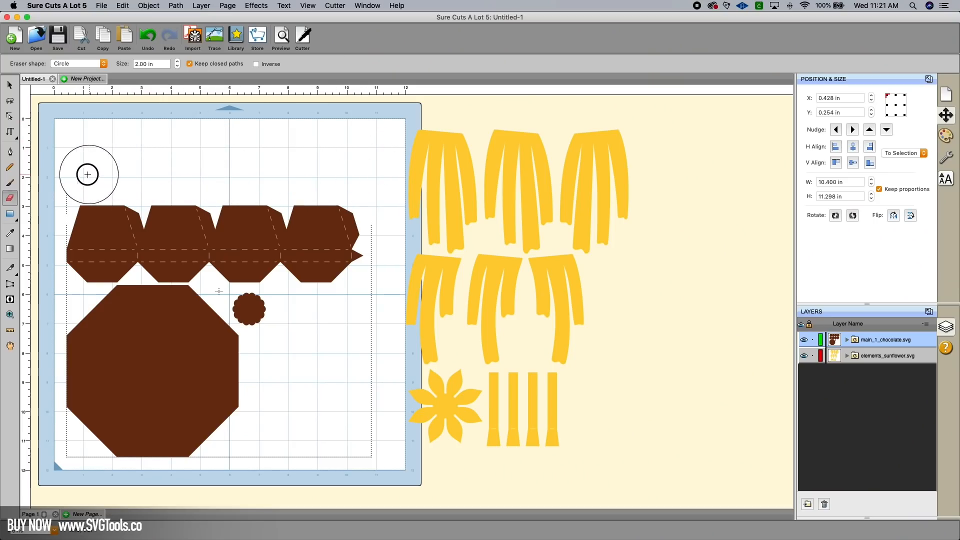
{"action": "left_click_drag", "start_coordinate": [92, 427], "coordinate": [101, 364]}
{"action": "left_click_drag", "start_coordinate": [199, 233], "coordinate": [267, 159]}
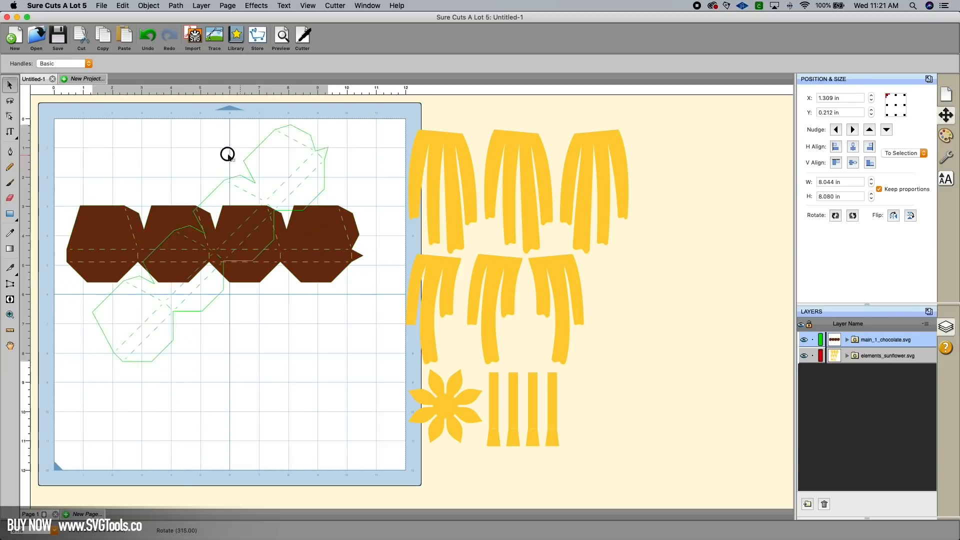
{"action": "left_click_drag", "start_coordinate": [200, 172], "coordinate": [115, 171]}
Move the yellow pieces onto the mat, erase their middle row, and arrange the remaining pieces beside the brown strip
{"action": "left_click_drag", "start_coordinate": [440, 173], "coordinate": [257, 181]}
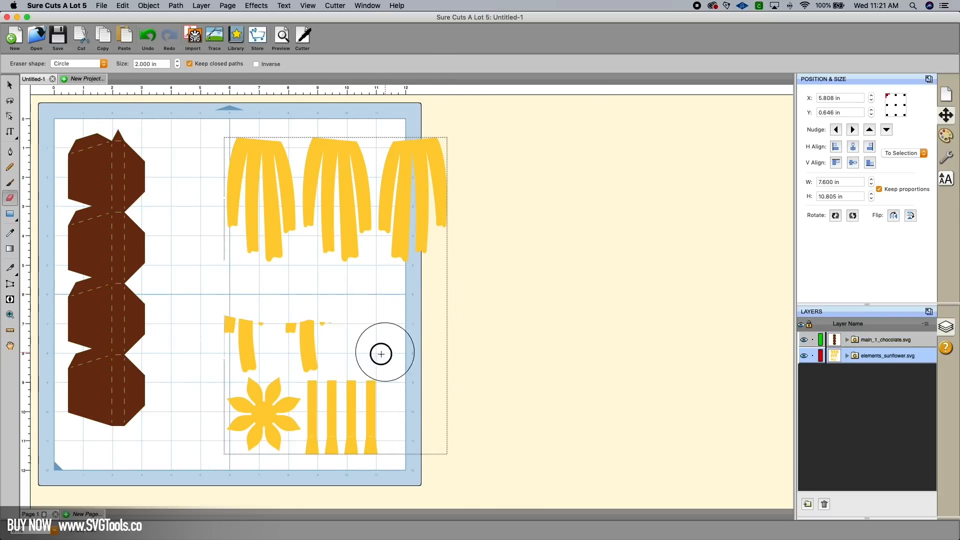
{"action": "left_click", "coordinate": [9, 85]}
{"action": "mouse_move", "coordinate": [457, 128]}
{"action": "left_mouse_down"}
{"action": "mouse_move", "coordinate": [283, 99]}
{"action": "mouse_move", "coordinate": [320, 140]}
{"action": "left_mouse_up"}
{"action": "mouse_move", "coordinate": [326, 146]}
{"action": "left_mouse_down"}
{"action": "mouse_move", "coordinate": [239, 192]}
{"action": "mouse_move", "coordinate": [214, 172]}
{"action": "left_mouse_up"}
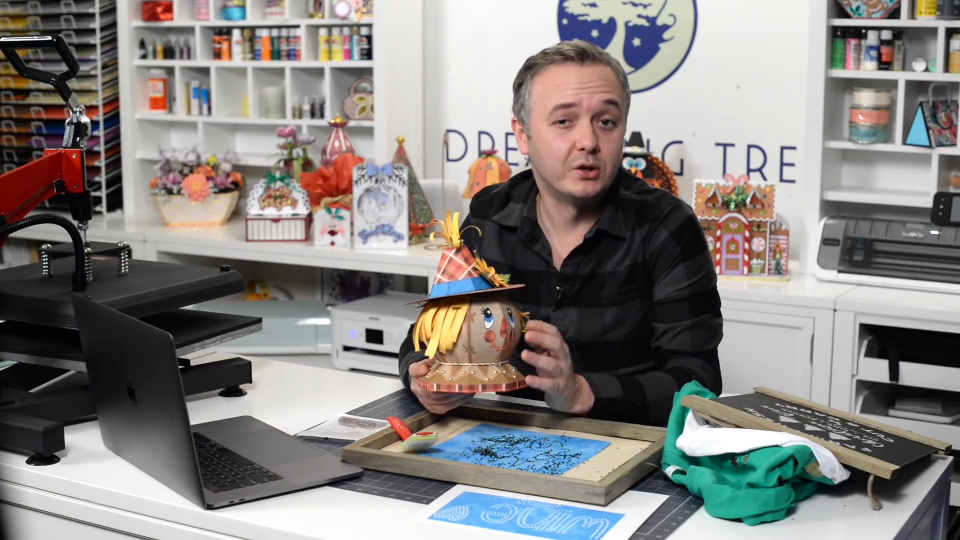
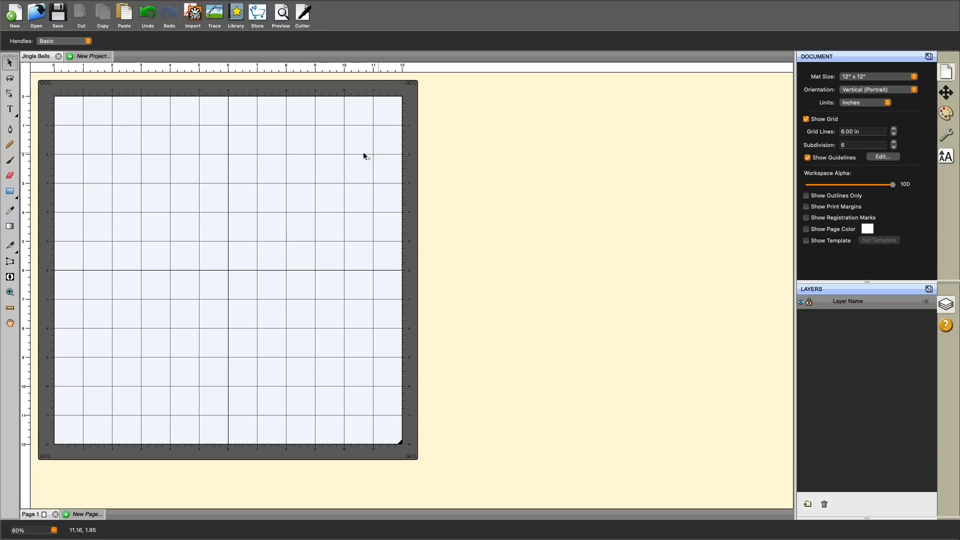
Import wine_diva.svg from the Demo folder into the Jingle Bells project
{"action": "left_click", "coordinate": [193, 15]}
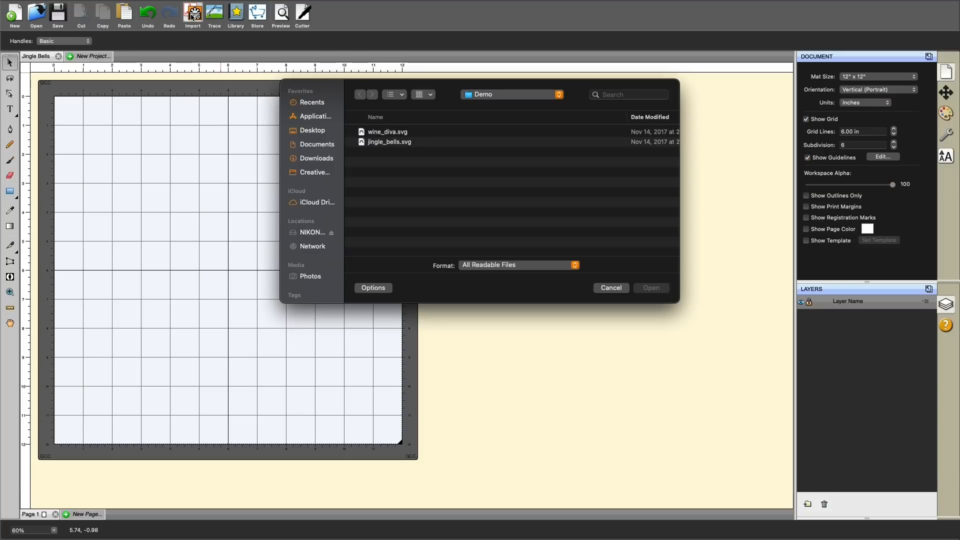
{"action": "left_click_drag", "start_coordinate": [449, 92], "coordinate": [441, 116]}
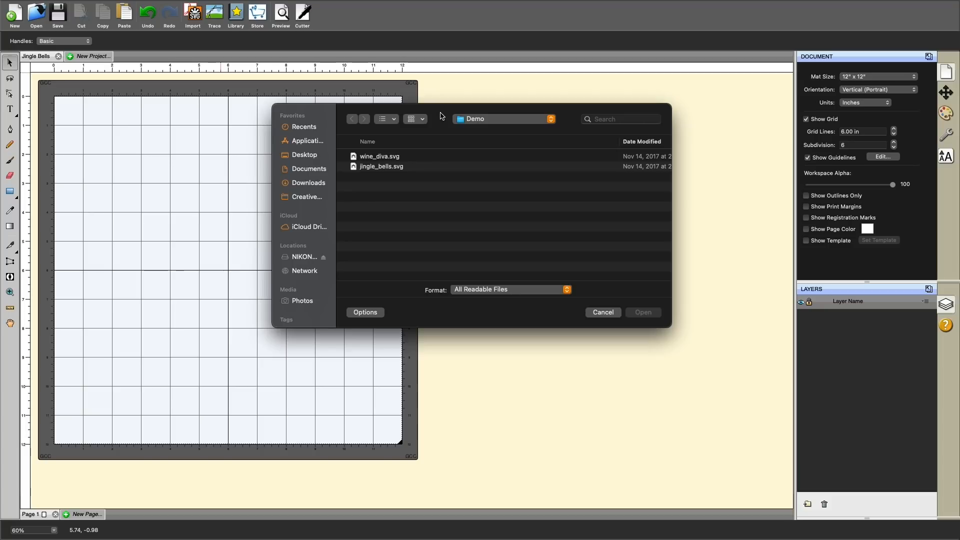
{"action": "left_click", "coordinate": [386, 158]}
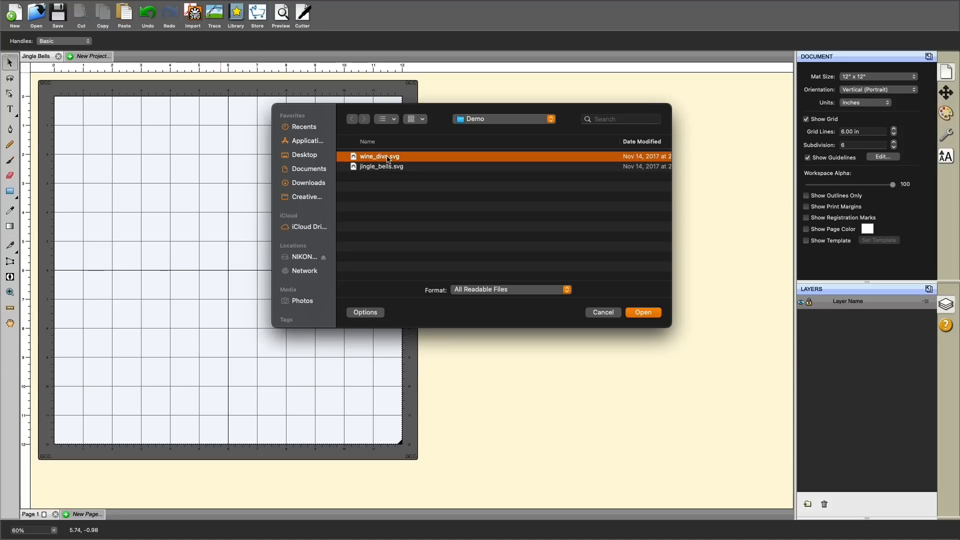
{"action": "double_click", "coordinate": [377, 156]}
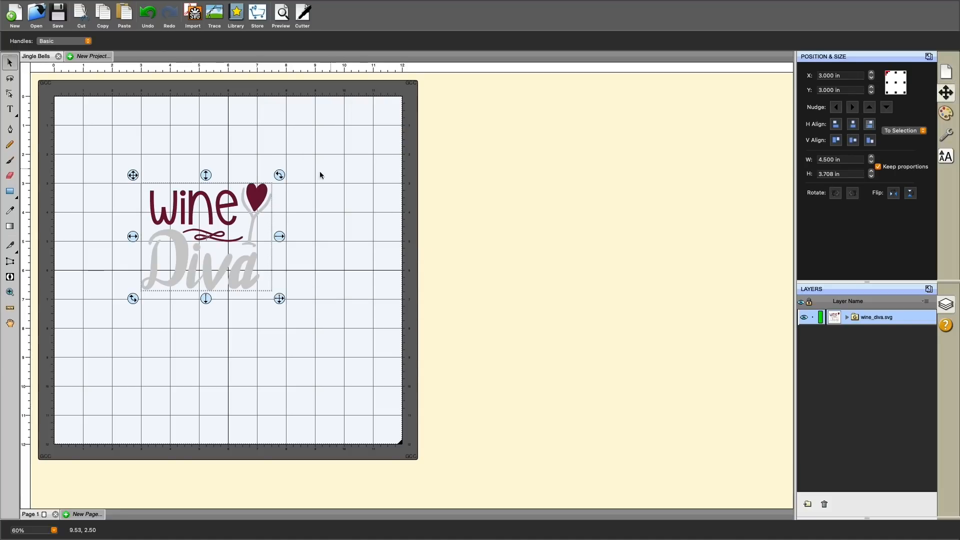
Move the Wine Diva design slightly toward the mat's upper left, try a 9.5 in width, and undo the resize
{"action": "left_click_drag", "start_coordinate": [252, 209], "coordinate": [239, 191]}
{"action": "double_click", "coordinate": [828, 159]}
{"action": "type", "text": "9.5"}
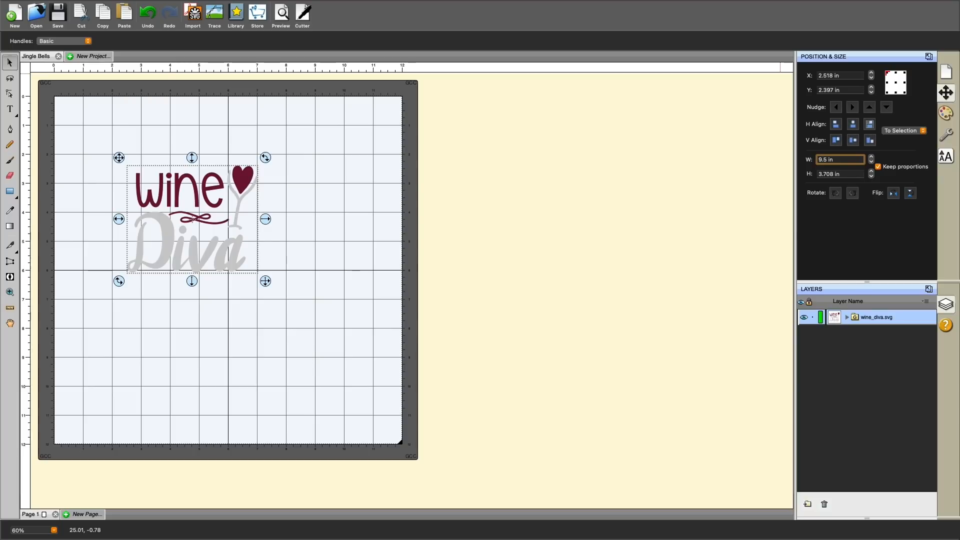
{"action": "left_click", "coordinate": [498, 244]}
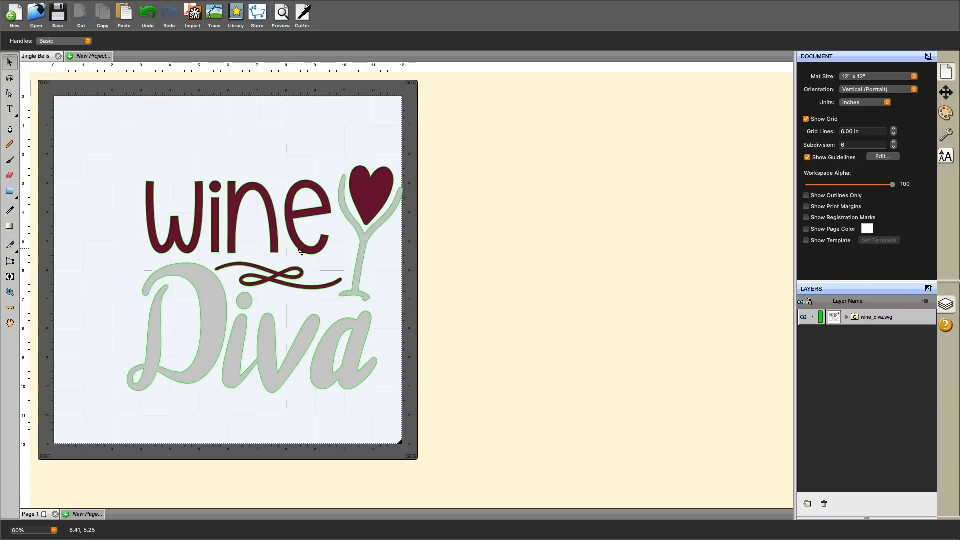
{"action": "key", "text": "super+z"}
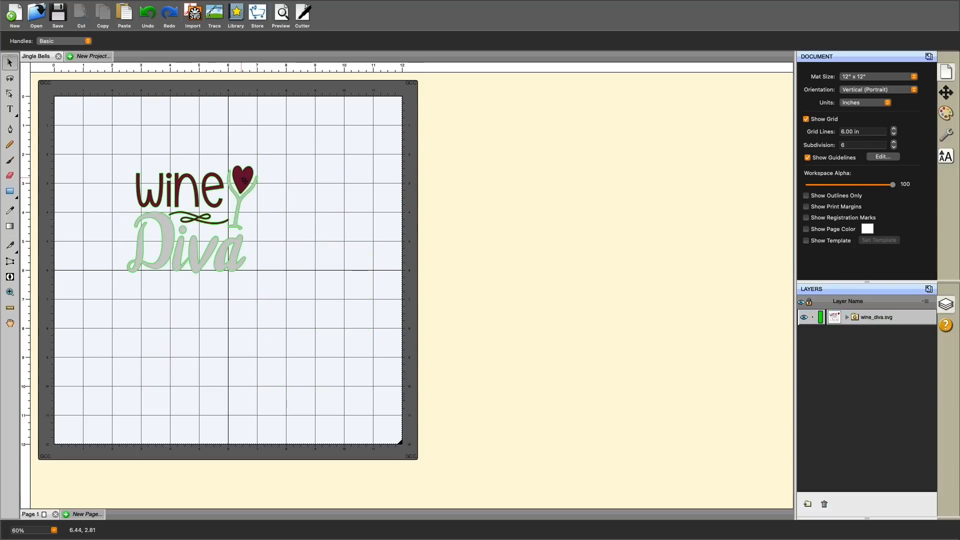
Set the Wine Diva design's width to 9.5 in with proportions kept, and position it fully inside the mat
{"action": "left_click", "coordinate": [307, 343]}
{"action": "left_click", "coordinate": [181, 188]}
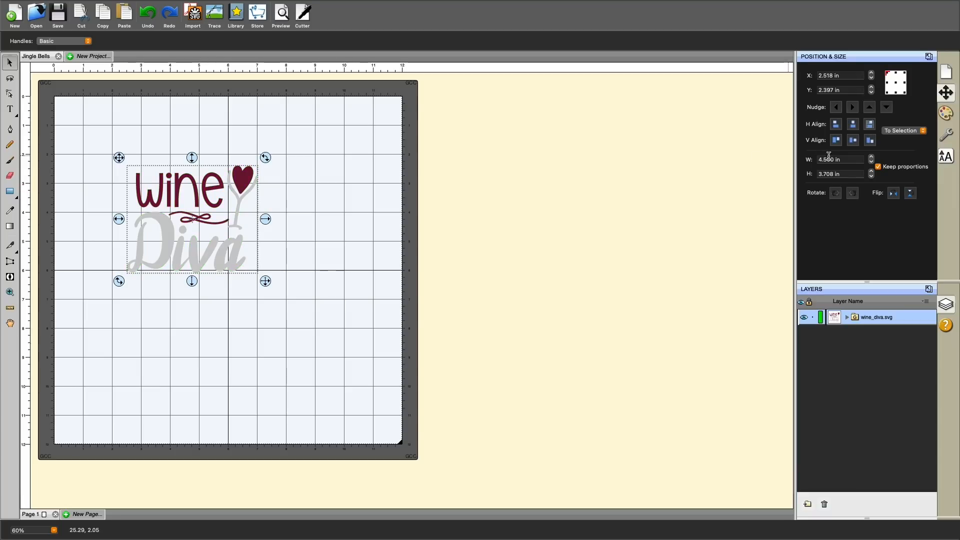
{"action": "left_click", "coordinate": [845, 159]}
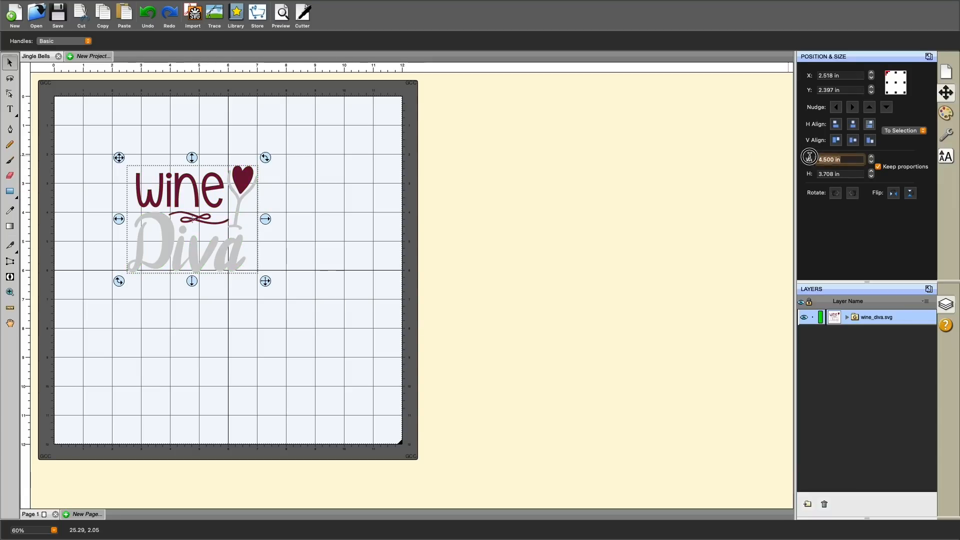
{"action": "type", "text": "9.5"}
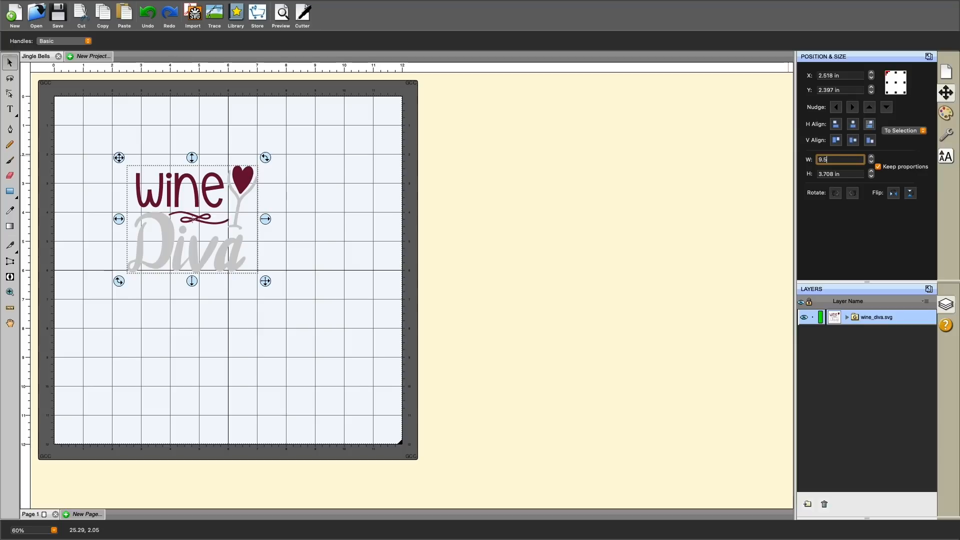
{"action": "key", "text": "Return"}
{"action": "left_click_drag", "start_coordinate": [372, 196], "coordinate": [333, 170]}
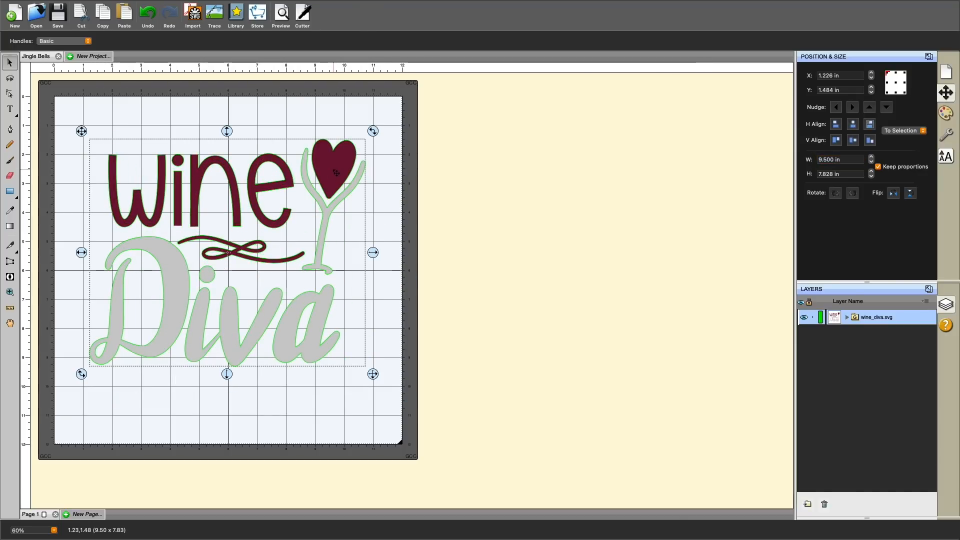
Expand the wine_diva.svg layer to show its subgroups, and ungroup the whole design
{"action": "left_click", "coordinate": [846, 318]}
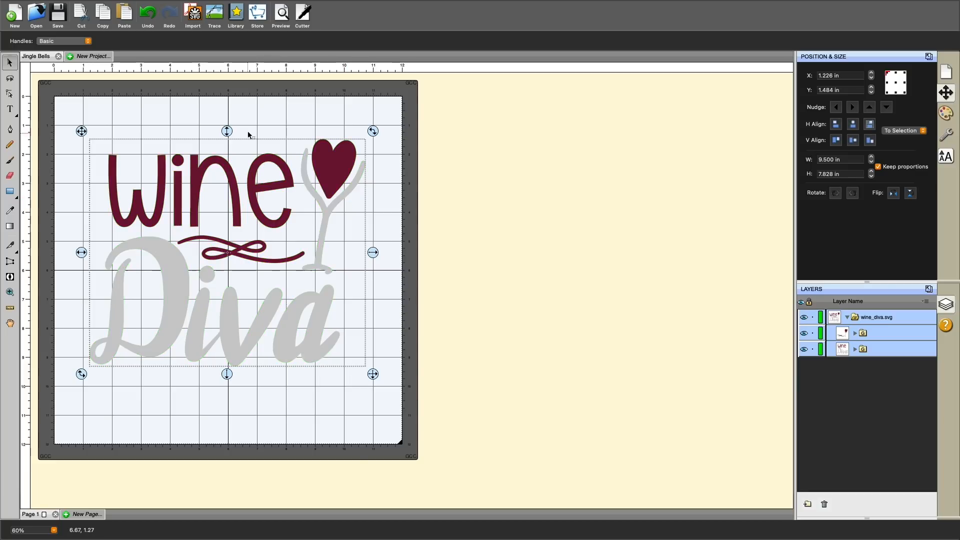
{"action": "left_click", "coordinate": [262, 122]}
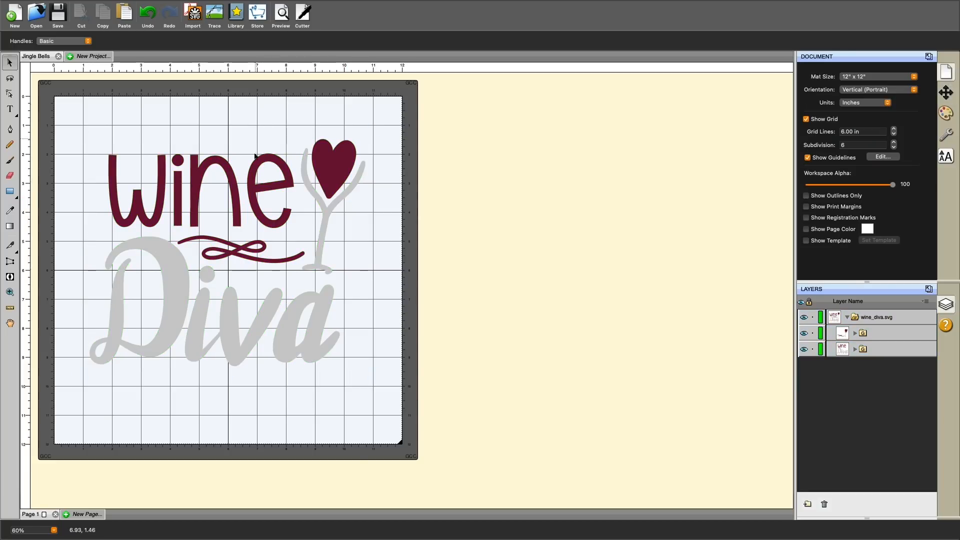
{"action": "left_click", "coordinate": [256, 188]}
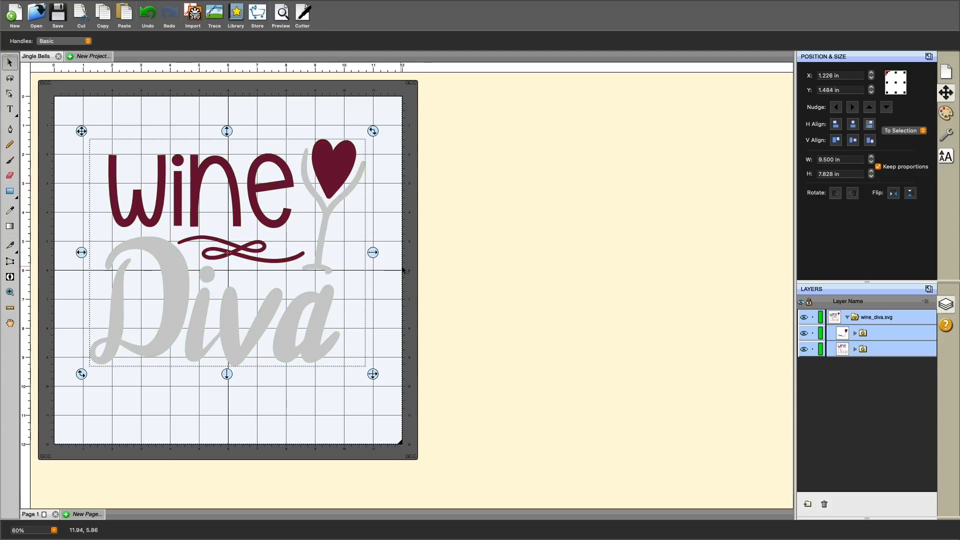
{"action": "left_click", "coordinate": [388, 210]}
{"action": "left_click", "coordinate": [340, 173]}
{"action": "right_click", "coordinate": [340, 173]}
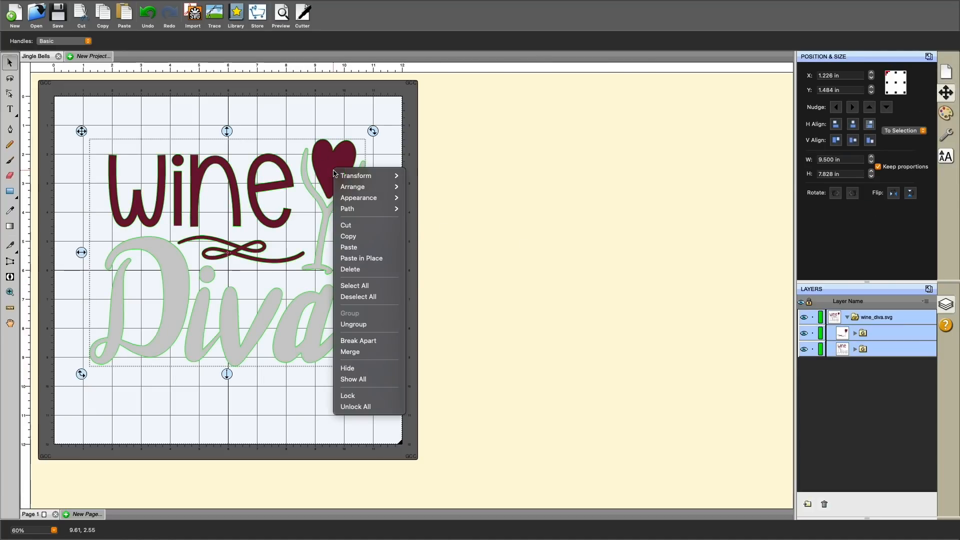
{"action": "left_click", "coordinate": [367, 325]}
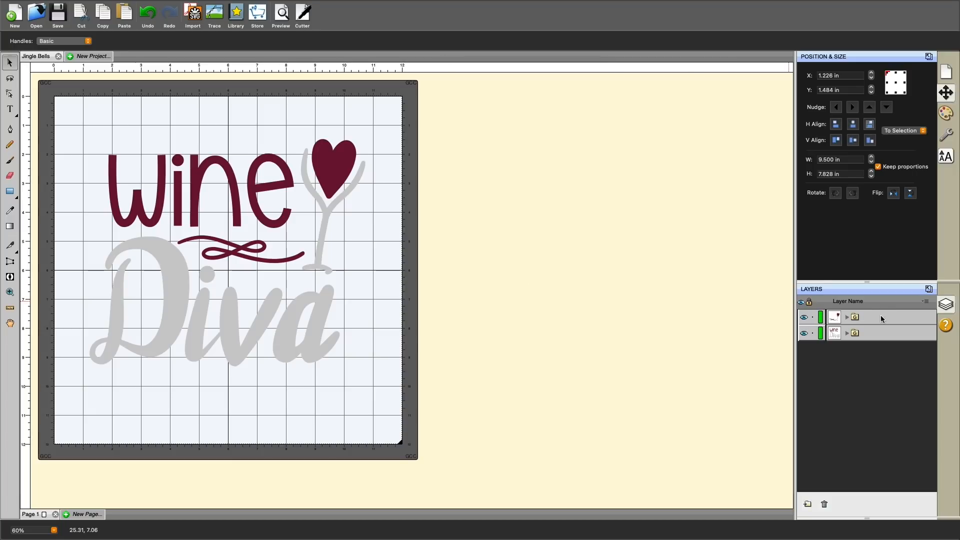
Try moving the heart, glass and flourish group away from the lettering, and undo the moves
{"action": "left_click", "coordinate": [349, 166]}
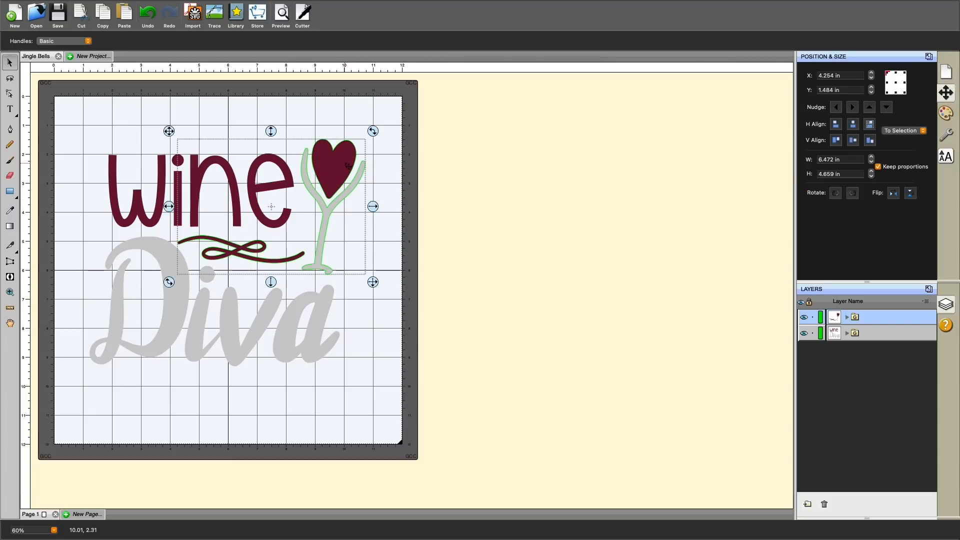
{"action": "left_click_drag", "start_coordinate": [343, 168], "coordinate": [403, 177]}
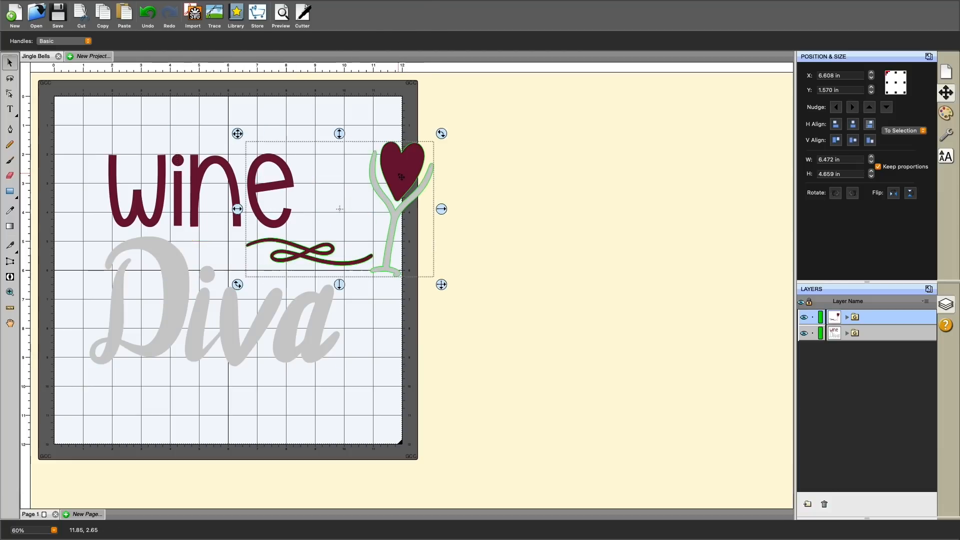
{"action": "mouse_move", "coordinate": [168, 181]}
{"action": "left_mouse_down"}
{"action": "mouse_move", "coordinate": [149, 159]}
{"action": "mouse_move", "coordinate": [158, 181]}
{"action": "left_mouse_up"}
{"action": "key", "text": "super+z"}
{"action": "key", "text": "super+z"}
{"action": "key", "text": "super+z"}
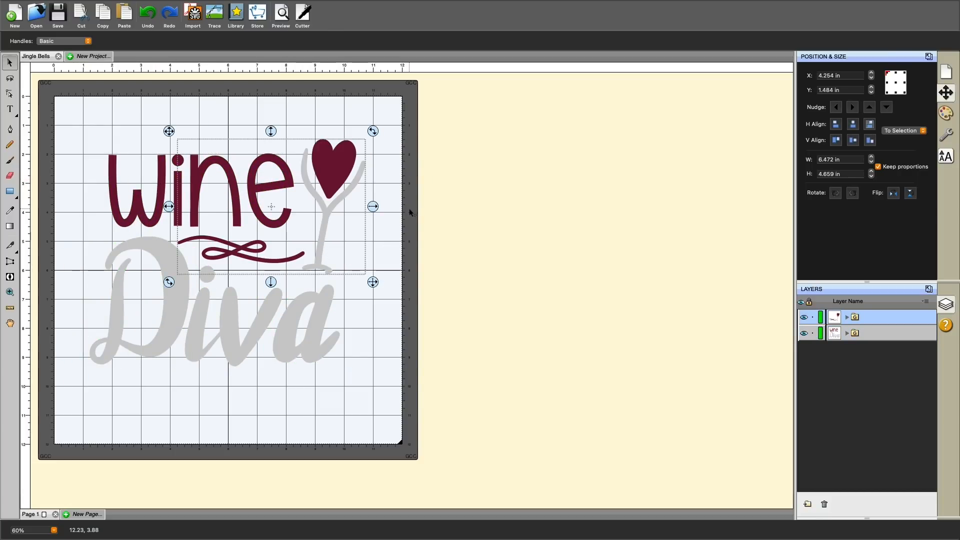
Ungroup the heart, glass and flourish group to separate the flourish from the wine glass
{"action": "left_click", "coordinate": [516, 262]}
{"action": "left_click", "coordinate": [336, 167]}
{"action": "right_click", "coordinate": [338, 167]}
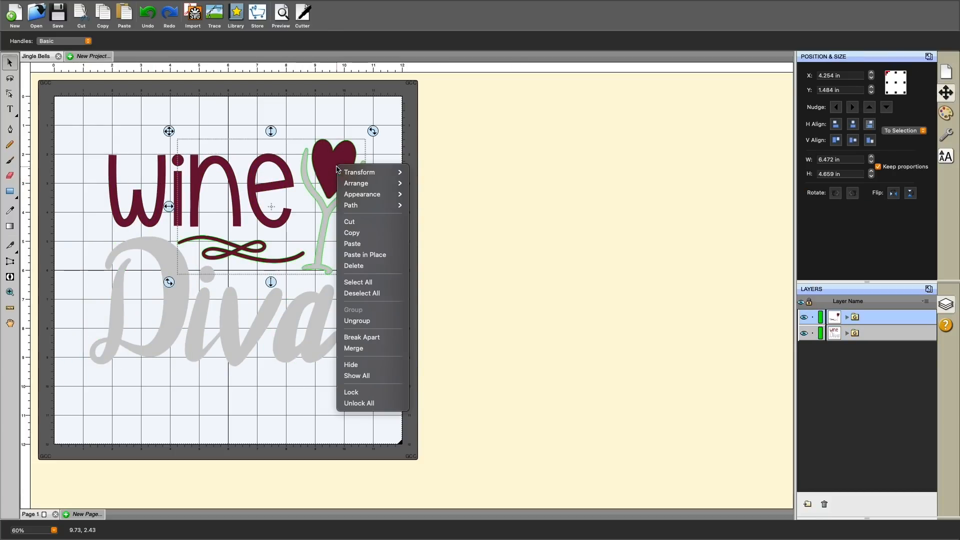
{"action": "left_click", "coordinate": [364, 322]}
{"action": "left_click", "coordinate": [446, 260]}
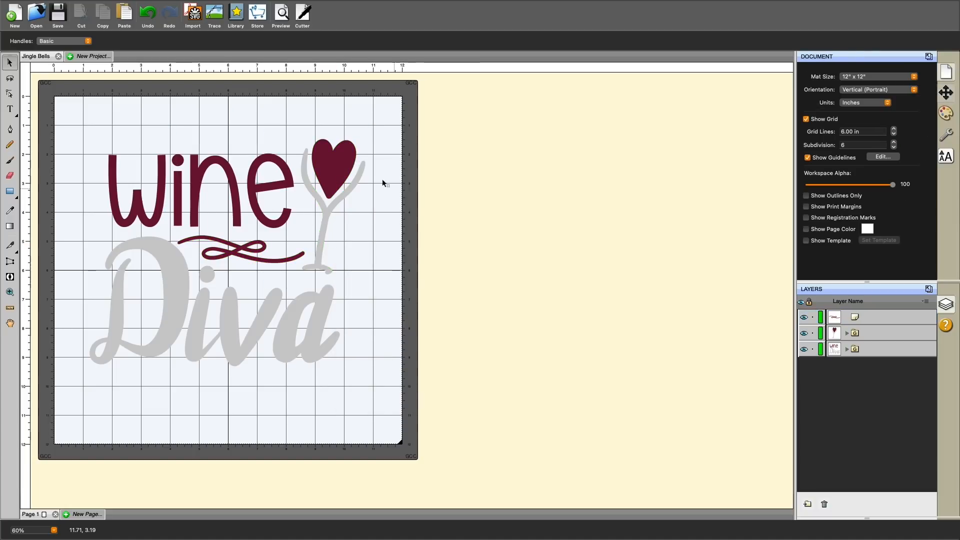
Nudge the wine glass group to the right, ungroup it, and shift the heart slightly upward on its own
{"action": "left_click", "coordinate": [339, 166]}
{"action": "mouse_move", "coordinate": [338, 166]}
{"action": "left_mouse_down"}
{"action": "mouse_move", "coordinate": [368, 165]}
{"action": "mouse_move", "coordinate": [344, 163]}
{"action": "left_mouse_up"}
{"action": "right_click", "coordinate": [344, 163]}
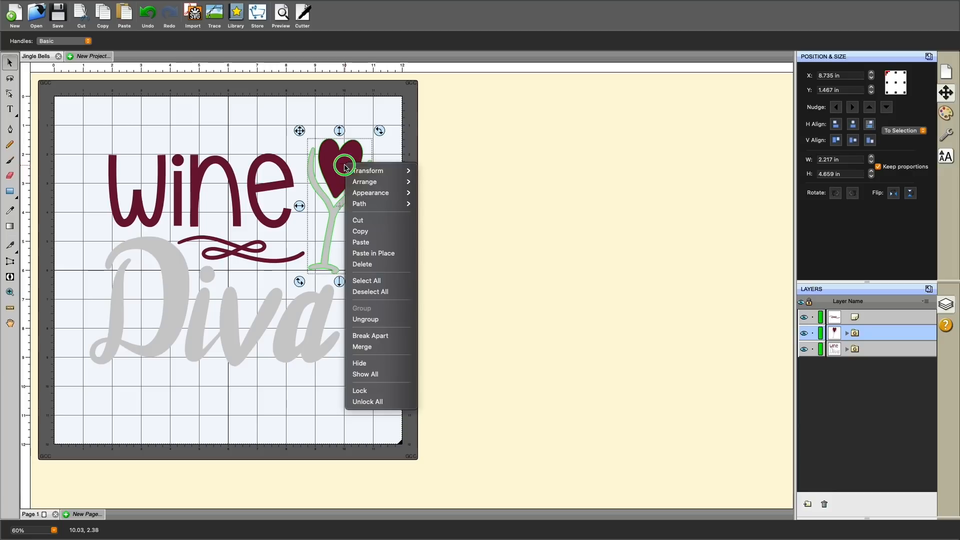
{"action": "left_click", "coordinate": [358, 321]}
{"action": "left_click", "coordinate": [479, 271]}
{"action": "left_click", "coordinate": [344, 166]}
{"action": "mouse_move", "coordinate": [345, 164]}
{"action": "left_mouse_down"}
{"action": "mouse_move", "coordinate": [348, 136]}
{"action": "mouse_move", "coordinate": [348, 158]}
{"action": "left_mouse_up"}
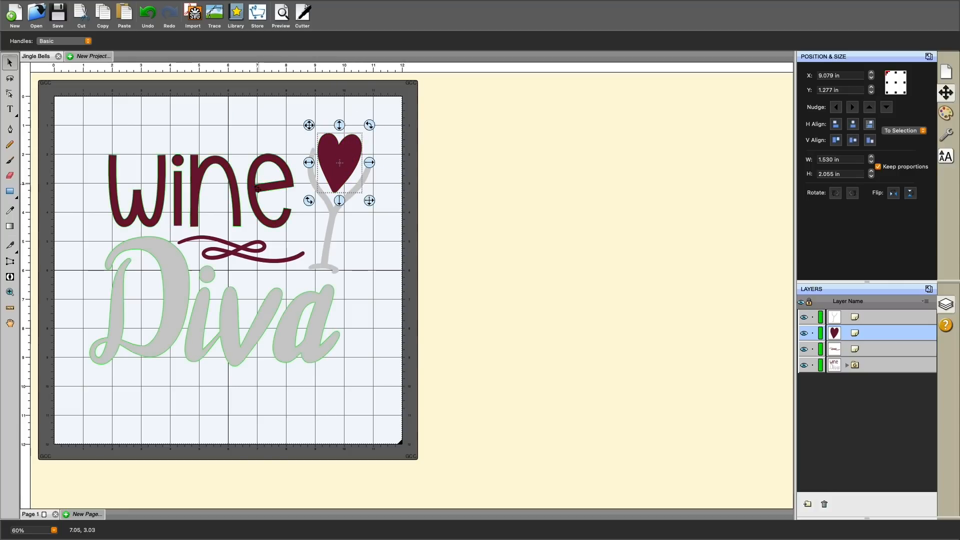
Ungroup the lettering so that the words wine and Diva become separate groups
{"action": "left_click", "coordinate": [255, 185]}
{"action": "right_click", "coordinate": [255, 186]}
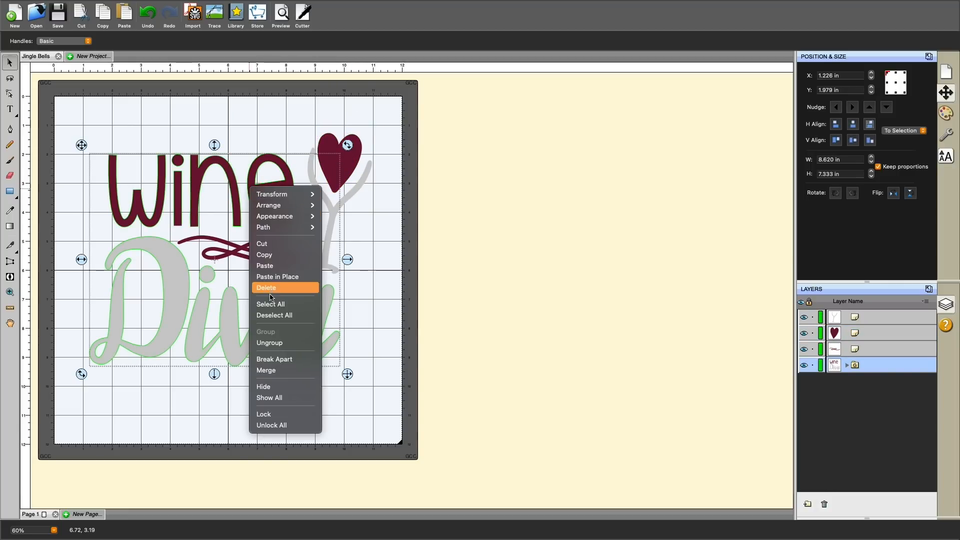
{"action": "left_click", "coordinate": [438, 332]}
{"action": "left_click", "coordinate": [438, 332]}
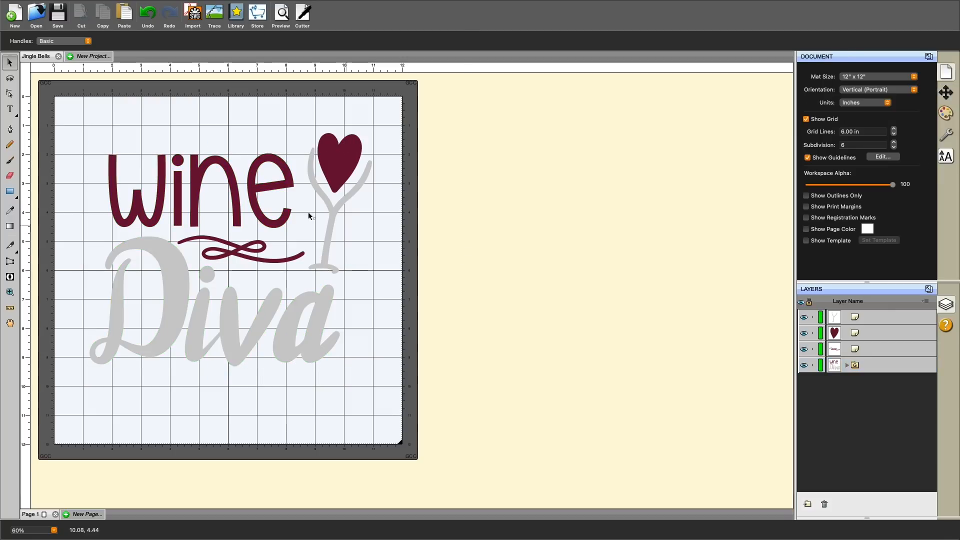
{"action": "left_click", "coordinate": [253, 187]}
{"action": "right_click", "coordinate": [253, 188]}
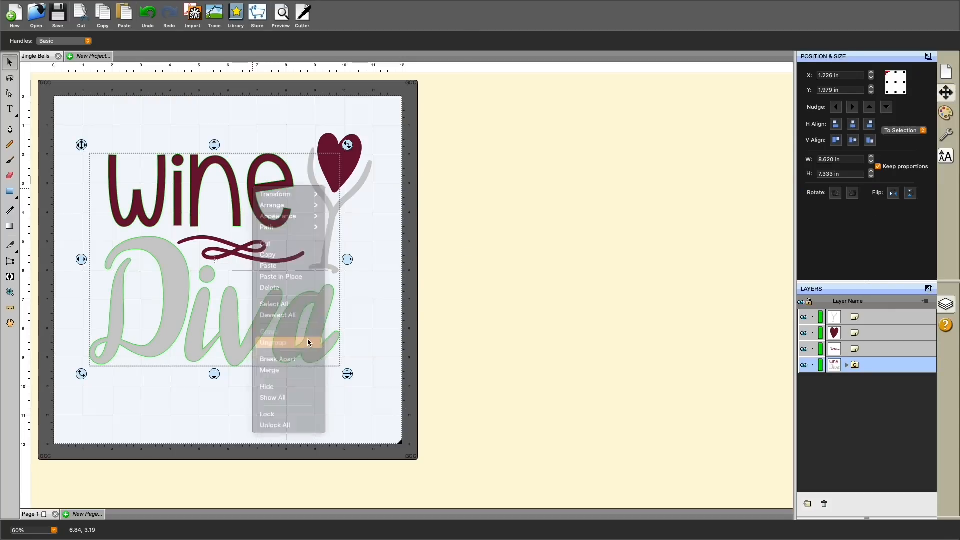
{"action": "left_click", "coordinate": [289, 343]}
Nudge the word wine, the flourish and the heart individually to adjust their positions
{"action": "left_click", "coordinate": [256, 183]}
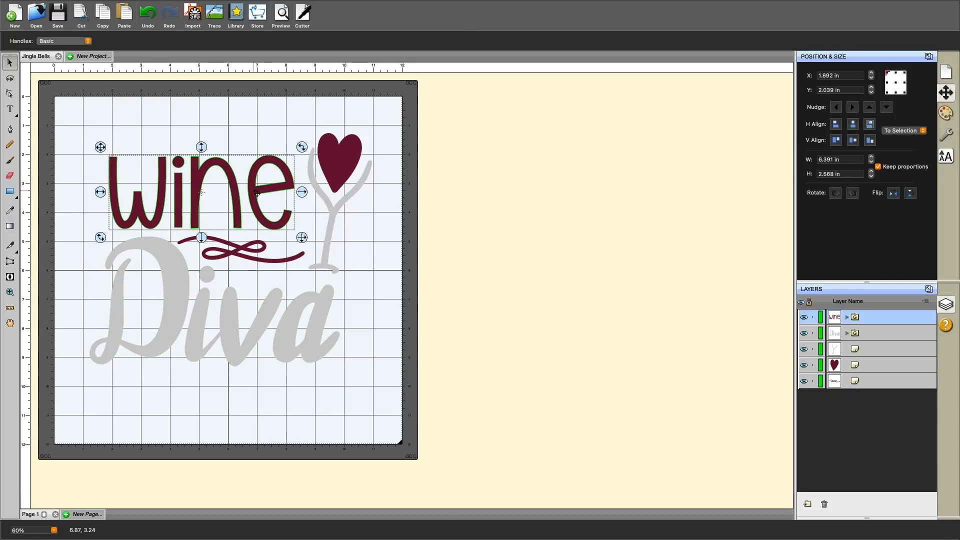
{"action": "left_click_drag", "start_coordinate": [239, 245], "coordinate": [242, 247]}
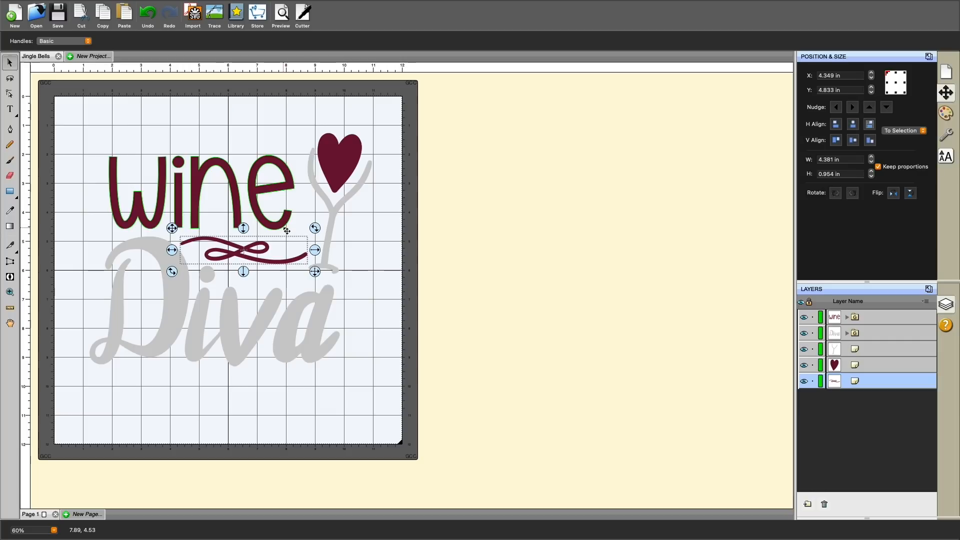
{"action": "left_click_drag", "start_coordinate": [341, 158], "coordinate": [344, 163]}
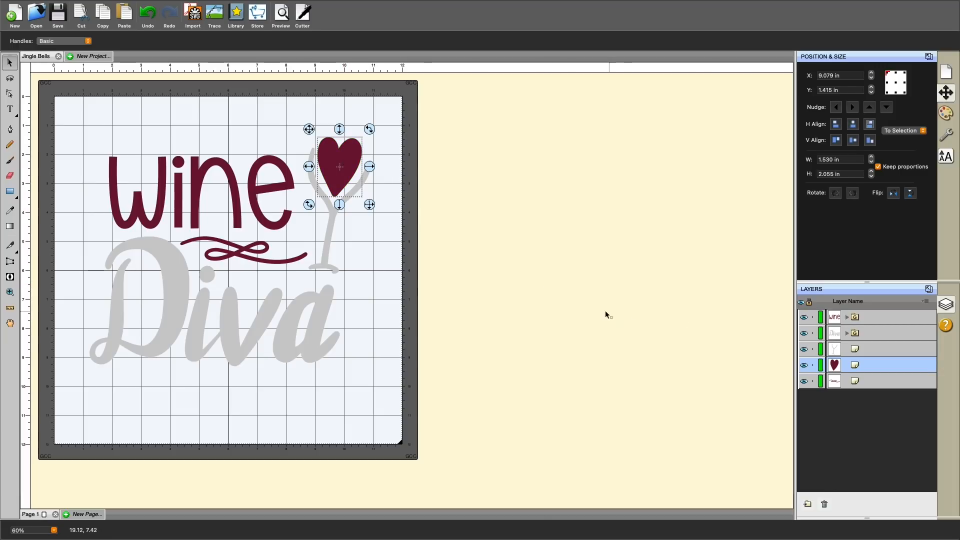
Select the flourish, heart and wine layers together and combine these burgundy pieces into one group
{"action": "left_click", "coordinate": [864, 385]}
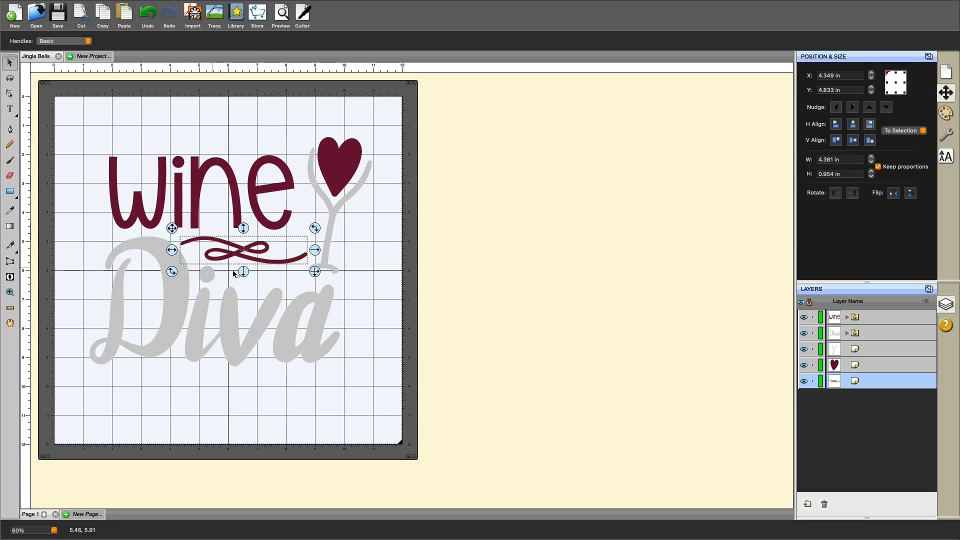
{"action": "left_click", "coordinate": [866, 365], "text": "shift"}
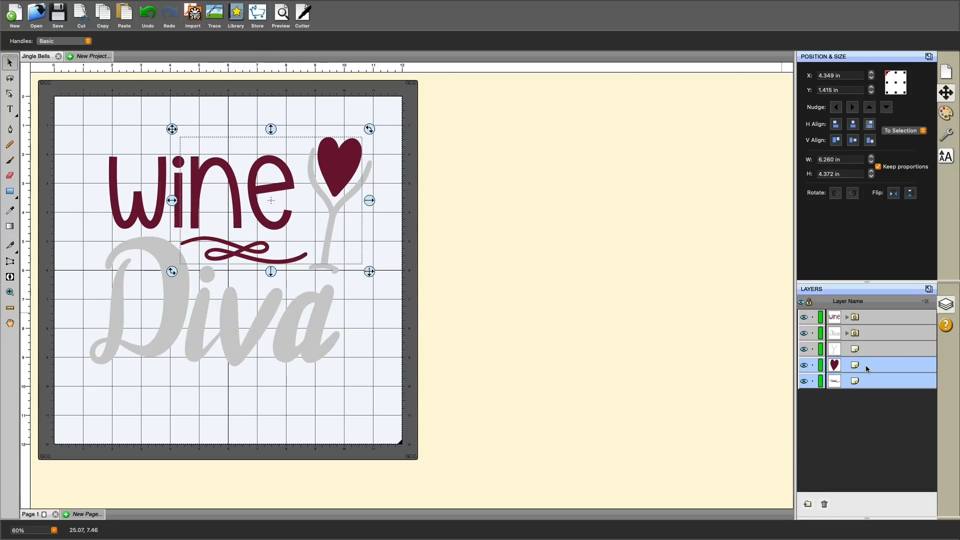
{"action": "left_click", "coordinate": [874, 317], "text": "shift"}
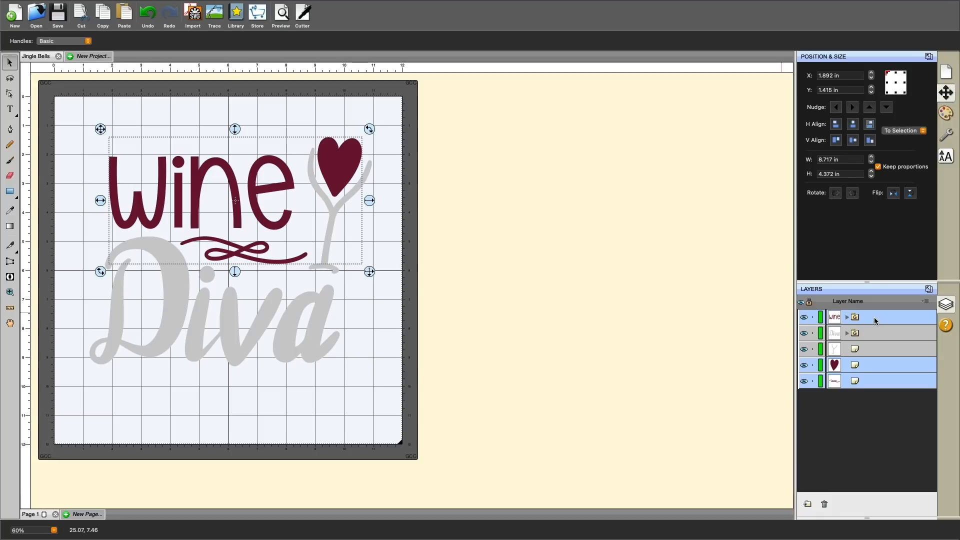
{"action": "right_click", "coordinate": [337, 159]}
{"action": "left_click", "coordinate": [354, 299]}
{"action": "left_click", "coordinate": [477, 243]}
Try moving the burgundy group off the mat to the right, and undo the move
{"action": "left_click", "coordinate": [351, 183]}
{"action": "left_click", "coordinate": [467, 203]}
{"action": "left_click", "coordinate": [264, 180]}
{"action": "left_click_drag", "start_coordinate": [254, 181], "coordinate": [467, 200]}
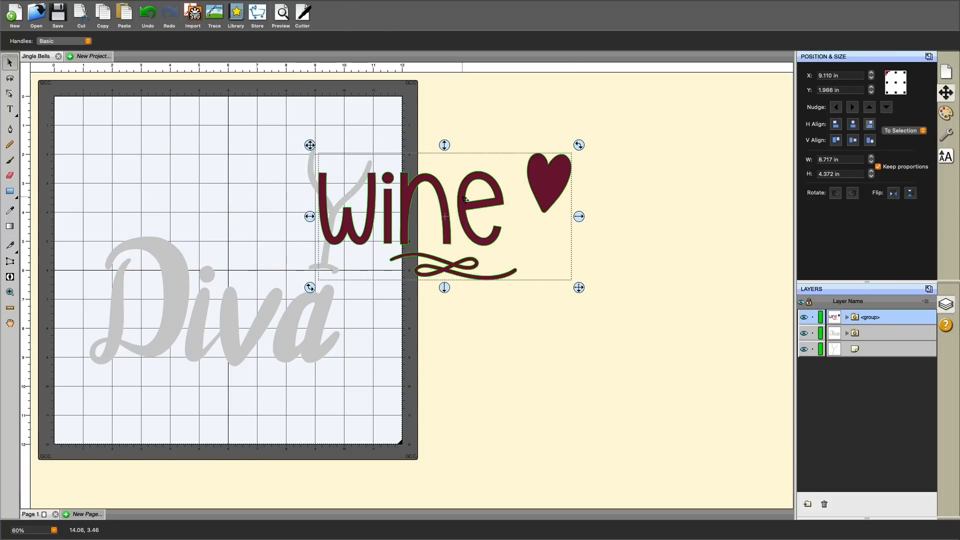
{"action": "key", "text": "ctrl+z"}
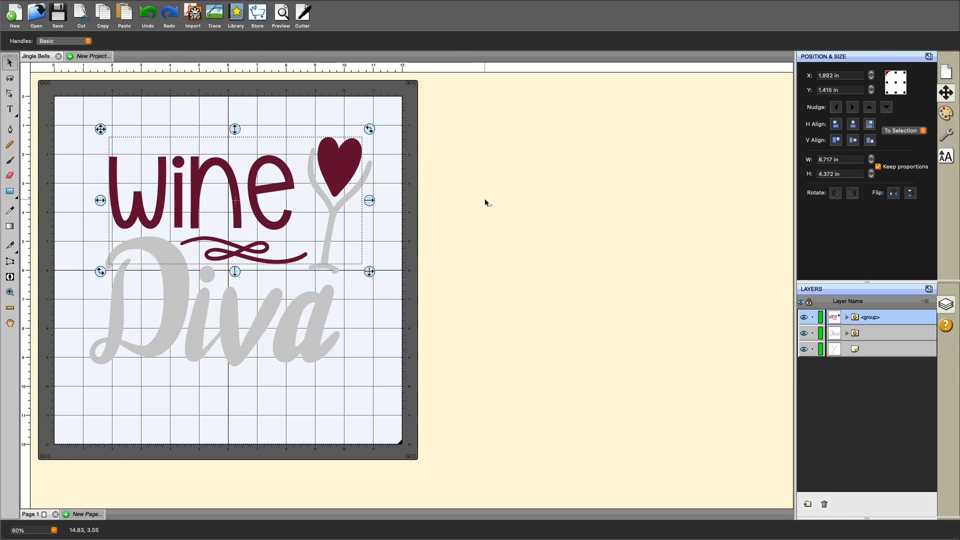
{"action": "left_click", "coordinate": [484, 198]}
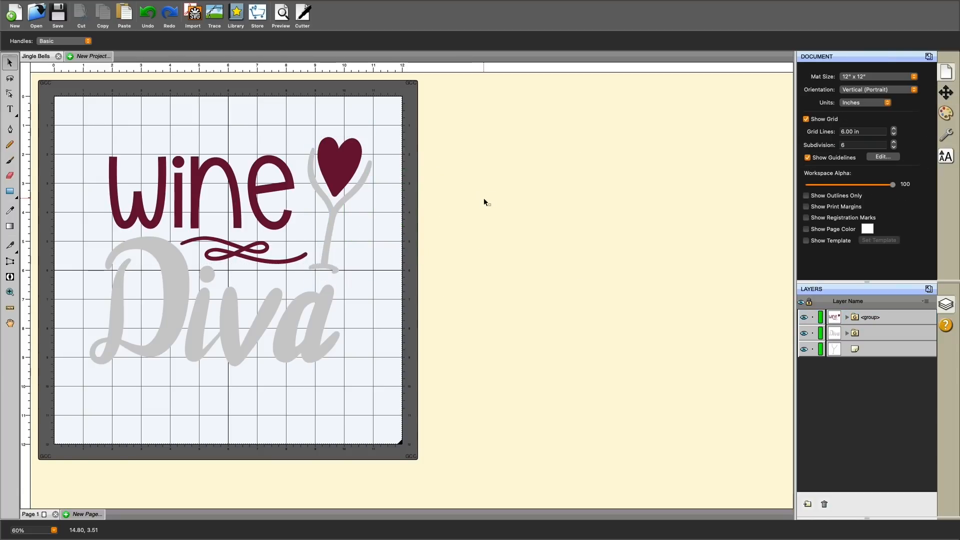
Start the Rhinestones effect on the burgundy group and choose the SS 10 / PP 21 stone size of 2.70 - 2.80 mm
{"action": "left_click", "coordinate": [346, 165]}
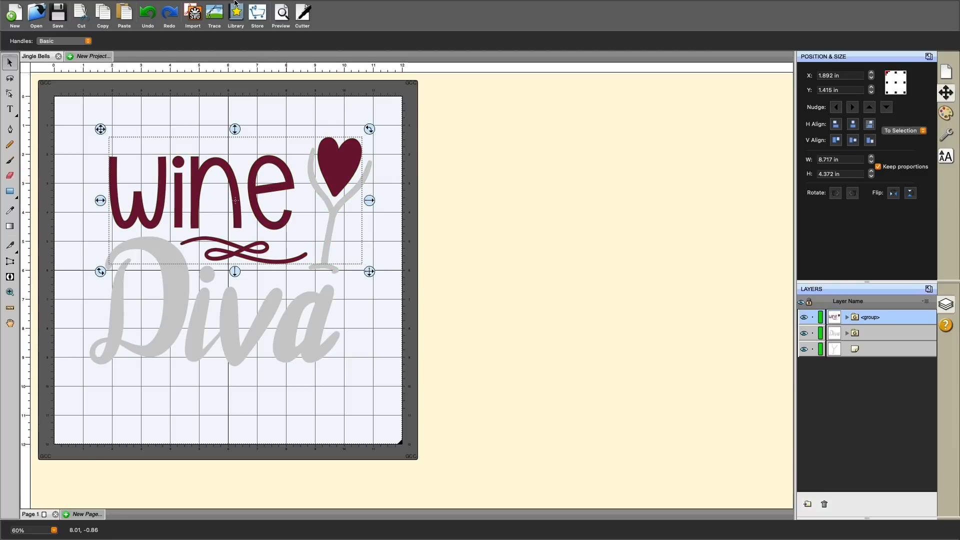
{"action": "left_click", "coordinate": [255, 6]}
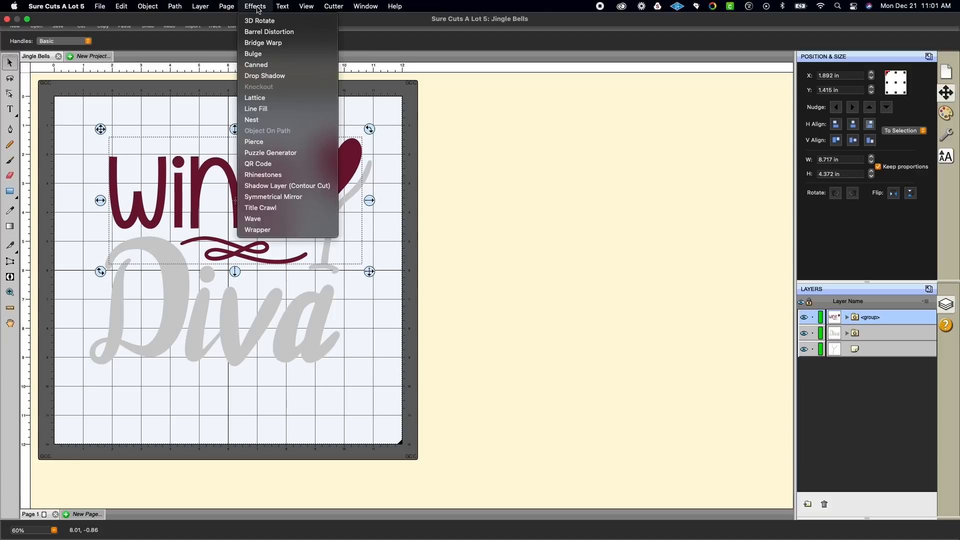
{"action": "left_click", "coordinate": [276, 174]}
{"action": "left_click_drag", "start_coordinate": [412, 164], "coordinate": [486, 157]}
{"action": "scroll", "coordinate": [525, 236], "scroll_direction": "down", "scroll_amount": 5}
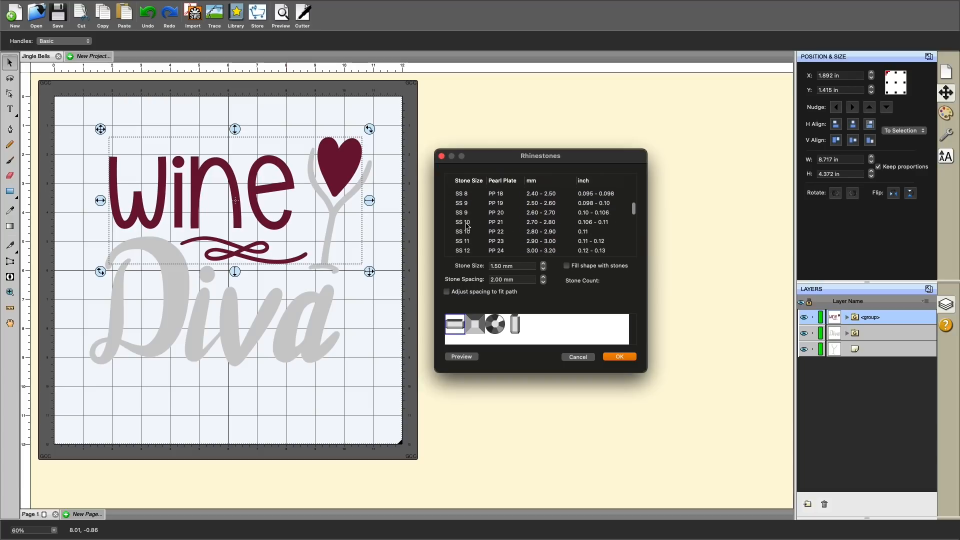
{"action": "left_click", "coordinate": [466, 225]}
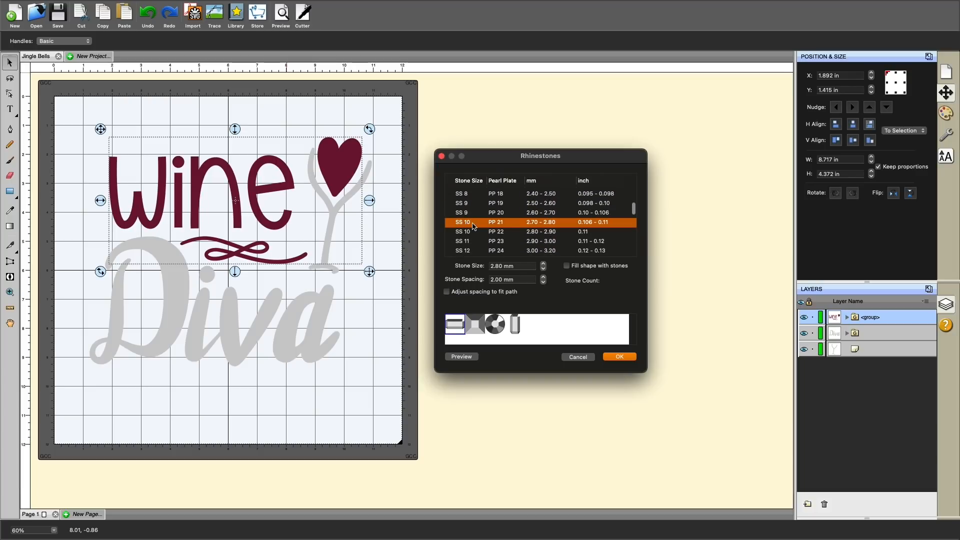
Apply round rhinestones with 2.80 mm stones to the burgundy group and break the resulting stones apart
{"action": "scroll", "coordinate": [475, 226], "scroll_direction": "up", "scroll_amount": 1}
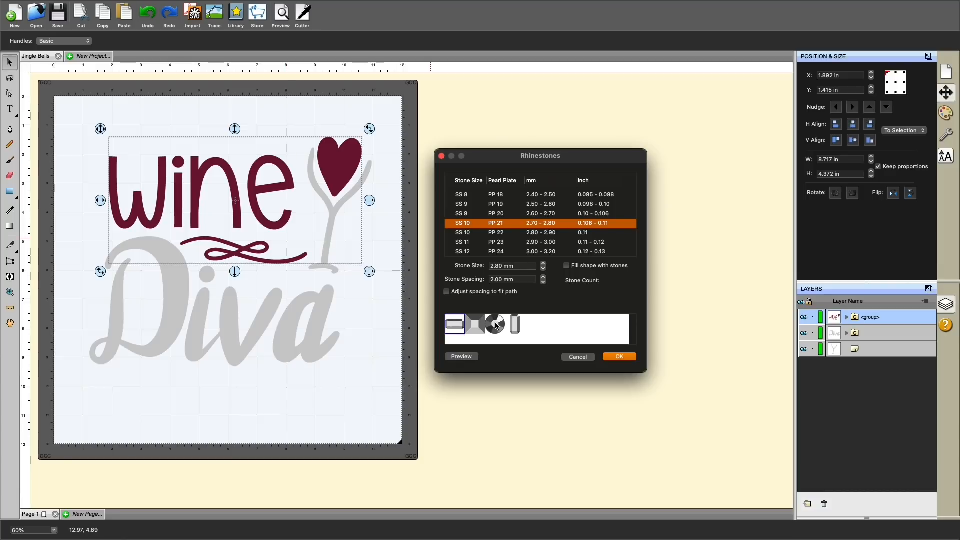
{"action": "left_click", "coordinate": [494, 325]}
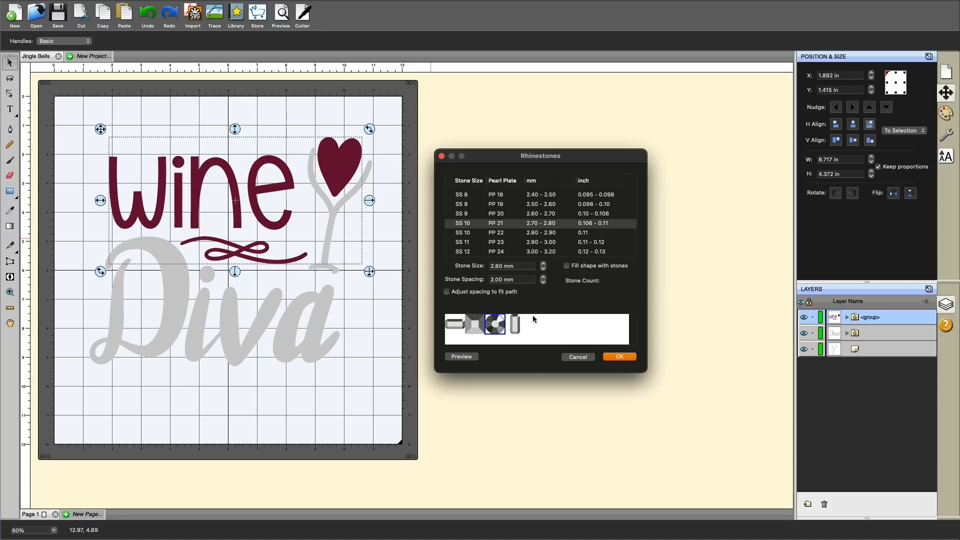
{"action": "left_click", "coordinate": [463, 358]}
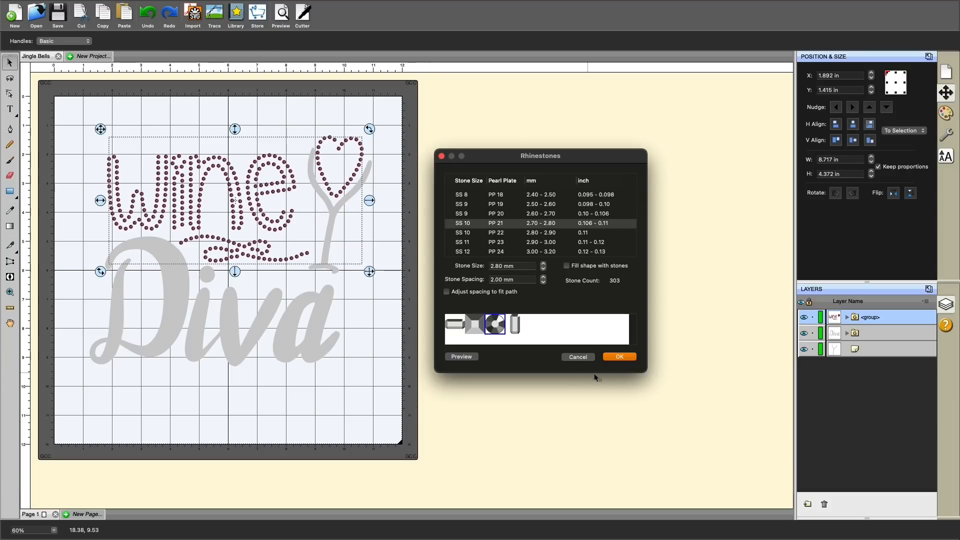
{"action": "left_click", "coordinate": [620, 357]}
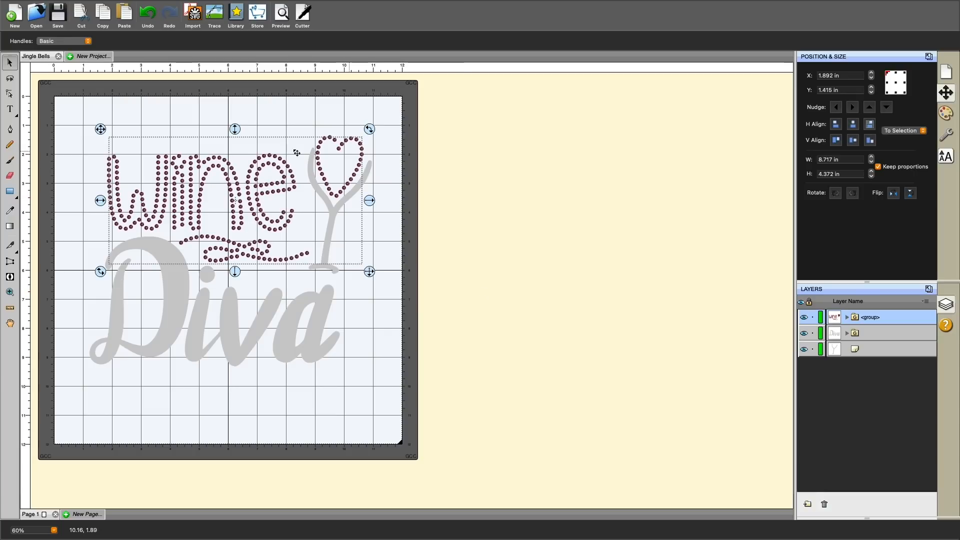
{"action": "right_click", "coordinate": [279, 186]}
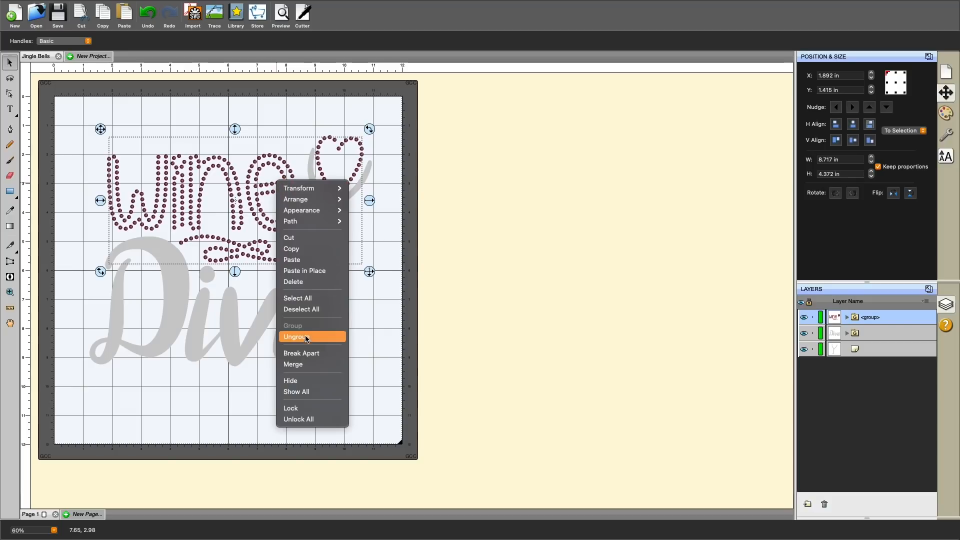
{"action": "left_click", "coordinate": [305, 353]}
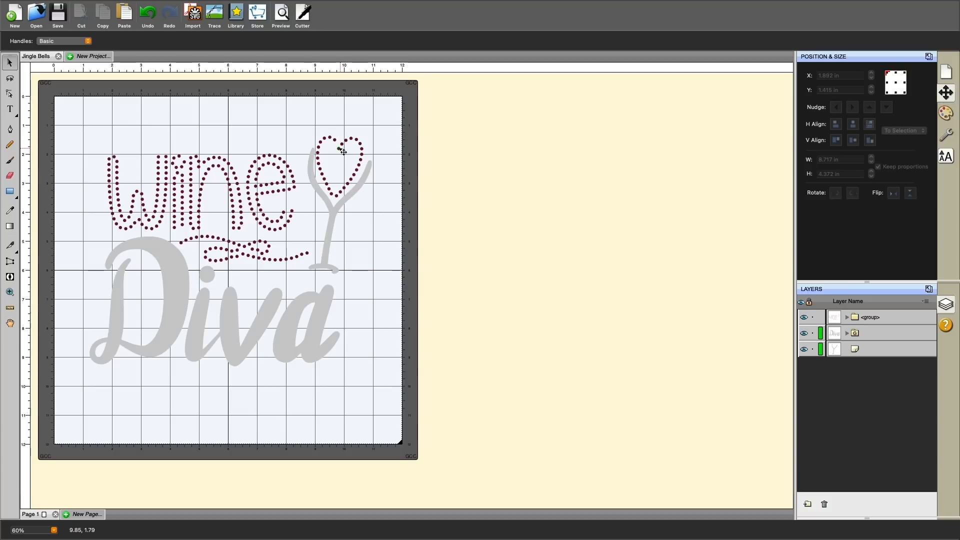
Duplicate the single stone in the dip of the heart and place the copy in the gap on the dip's left side
{"action": "left_click", "coordinate": [9, 292]}
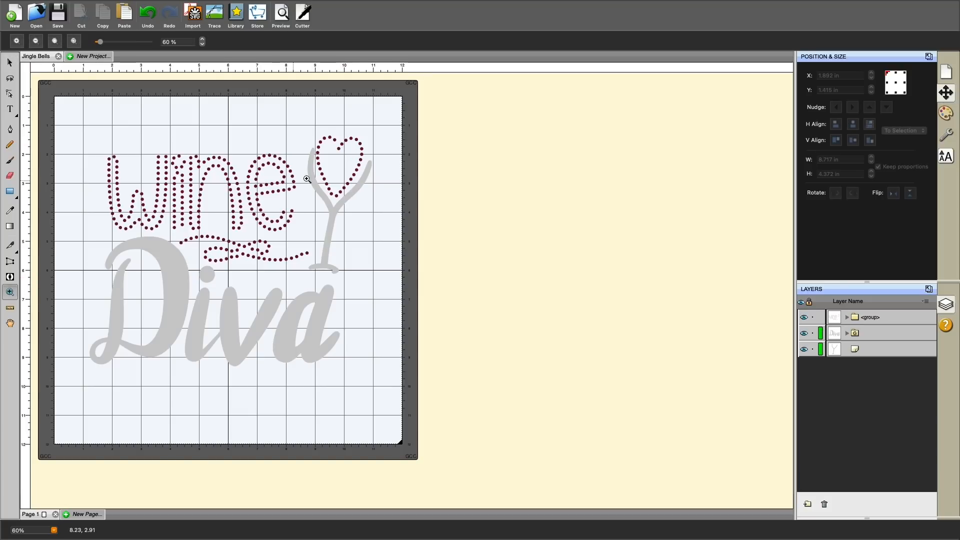
{"action": "left_click", "coordinate": [345, 155]}
{"action": "left_click", "coordinate": [410, 169]}
{"action": "left_click", "coordinate": [475, 190]}
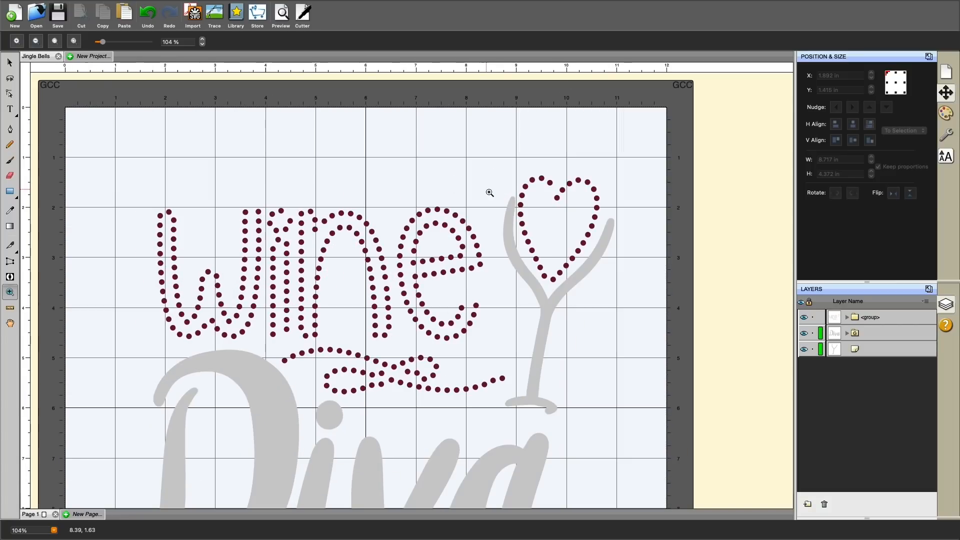
{"action": "left_click", "coordinate": [534, 214]}
{"action": "left_click", "coordinate": [603, 229]}
{"action": "left_click", "coordinate": [617, 232]}
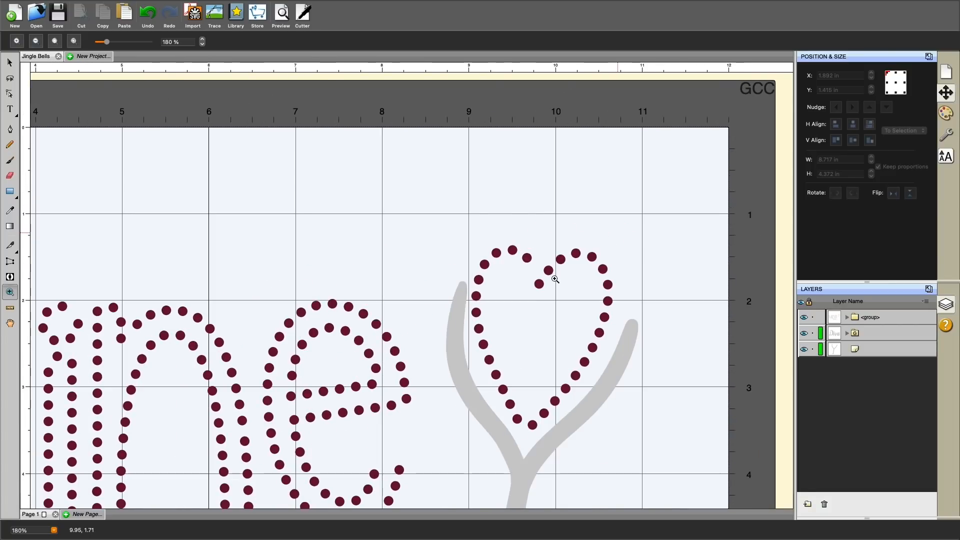
{"action": "left_click", "coordinate": [547, 295]}
{"action": "scroll", "coordinate": [547, 295], "scroll_direction": "down", "scroll_amount": 3}
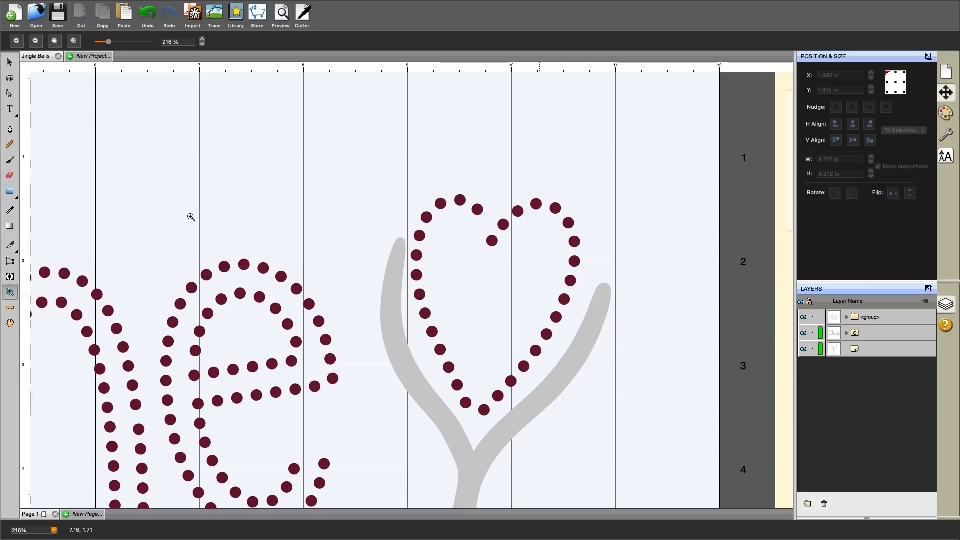
{"action": "left_click", "coordinate": [9, 62]}
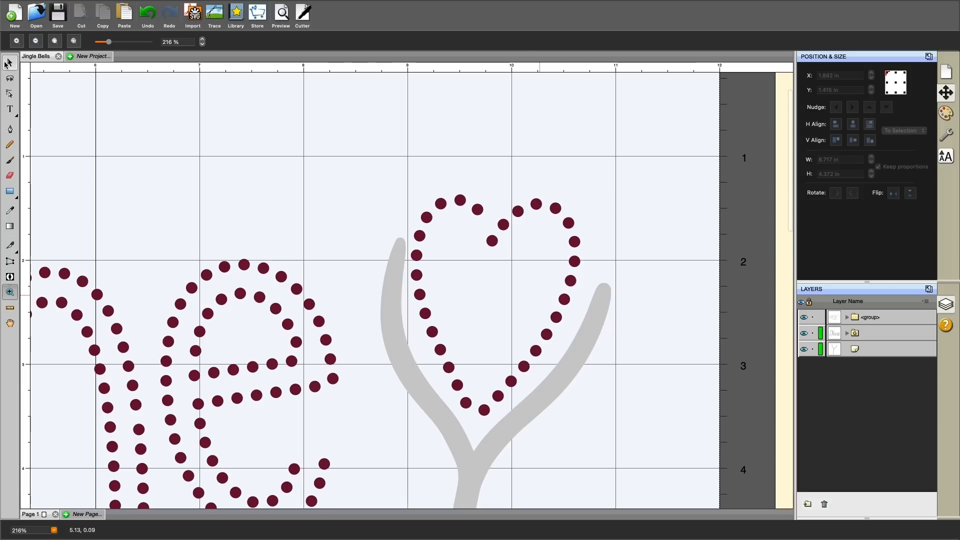
{"action": "left_click", "coordinate": [495, 243]}
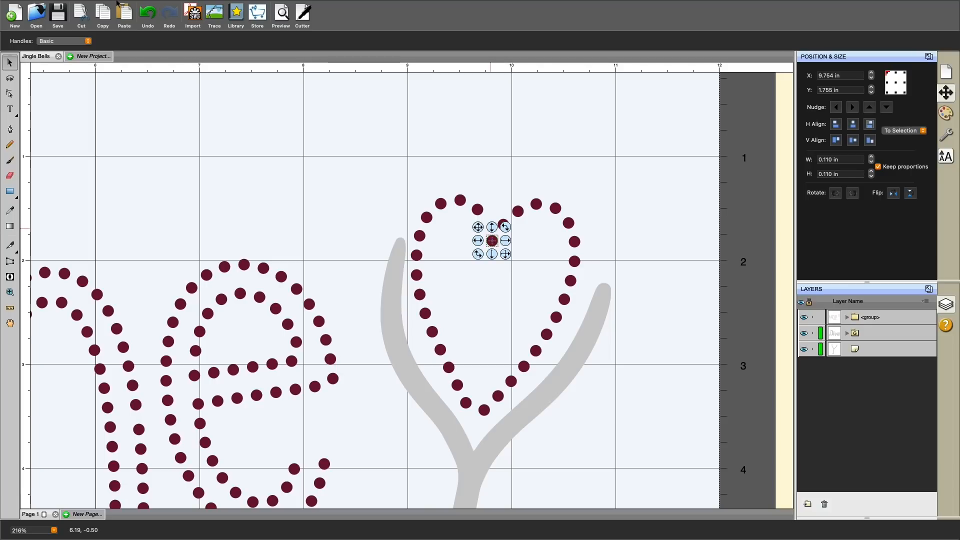
{"action": "mouse_move", "coordinate": [107, 22]}
{"action": "left_click", "coordinate": [120, 18]}
{"action": "left_click_drag", "start_coordinate": [518, 268], "coordinate": [483, 212]}
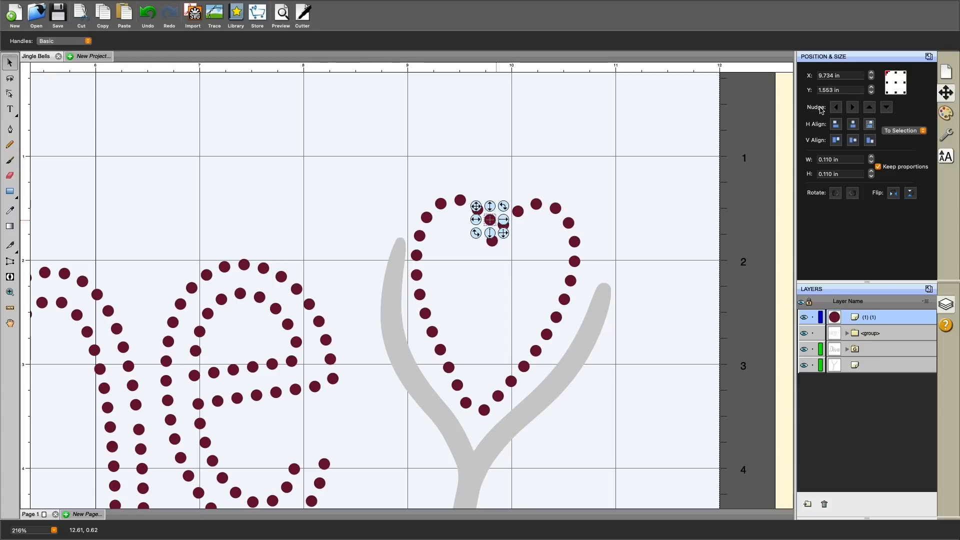
Nudge the pasted stone down and left to X 9.694 in, Y 1.593 in, and deselect it
{"action": "left_click", "coordinate": [882, 109]}
{"action": "left_click", "coordinate": [882, 109]}
{"action": "left_click", "coordinate": [882, 109]}
{"action": "left_click", "coordinate": [882, 109]}
{"action": "left_click", "coordinate": [836, 108]}
{"action": "left_click", "coordinate": [836, 108]}
{"action": "left_click", "coordinate": [836, 108]}
{"action": "left_click", "coordinate": [837, 108]}
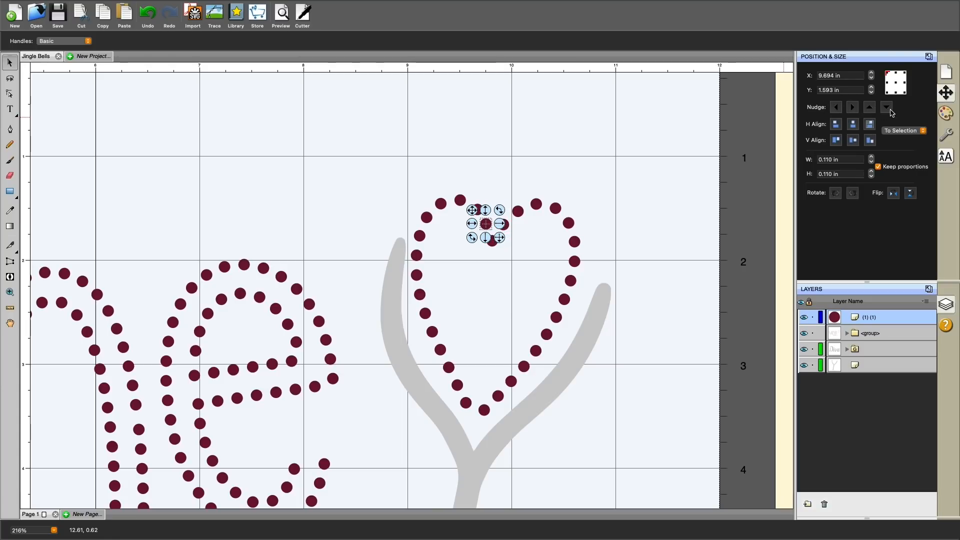
{"action": "left_click", "coordinate": [704, 200]}
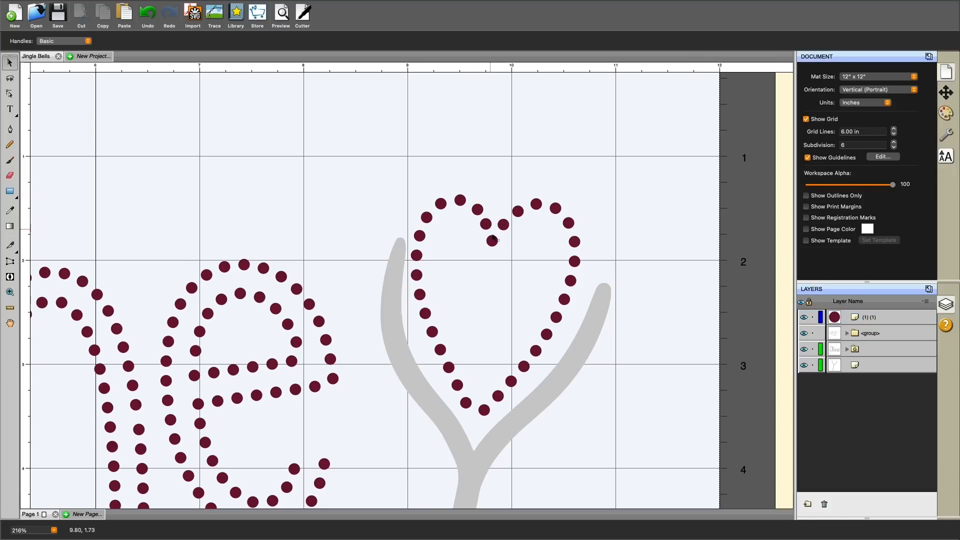
Duplicate the stone at the heart's lower point, place the copy just below the tip, and nudge it slightly up and left
{"action": "left_click", "coordinate": [484, 410]}
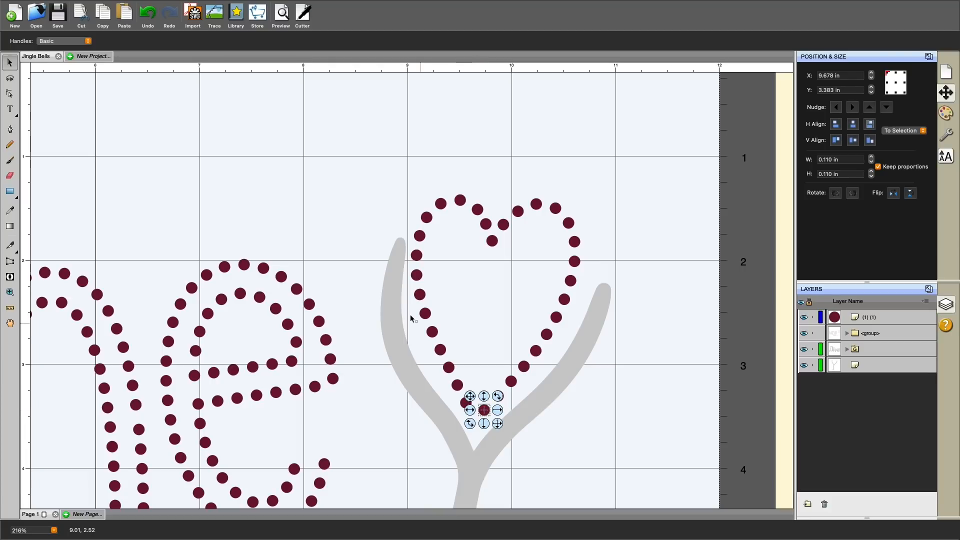
{"action": "left_click", "coordinate": [103, 15]}
{"action": "left_click", "coordinate": [124, 15]}
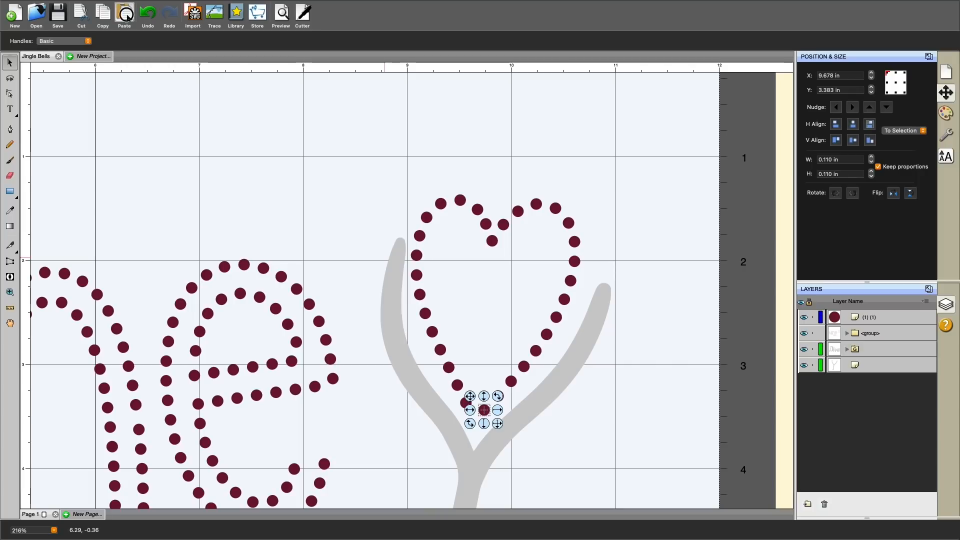
{"action": "left_click_drag", "start_coordinate": [510, 436], "coordinate": [474, 426]}
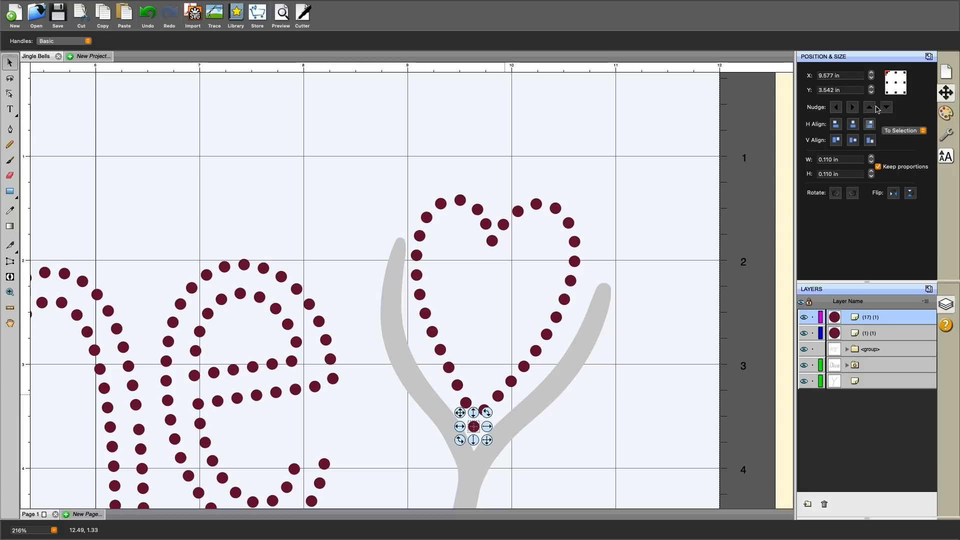
{"action": "left_click", "coordinate": [870, 107]}
{"action": "left_click", "coordinate": [870, 107]}
{"action": "left_click", "coordinate": [836, 107]}
{"action": "left_click", "coordinate": [869, 108]}
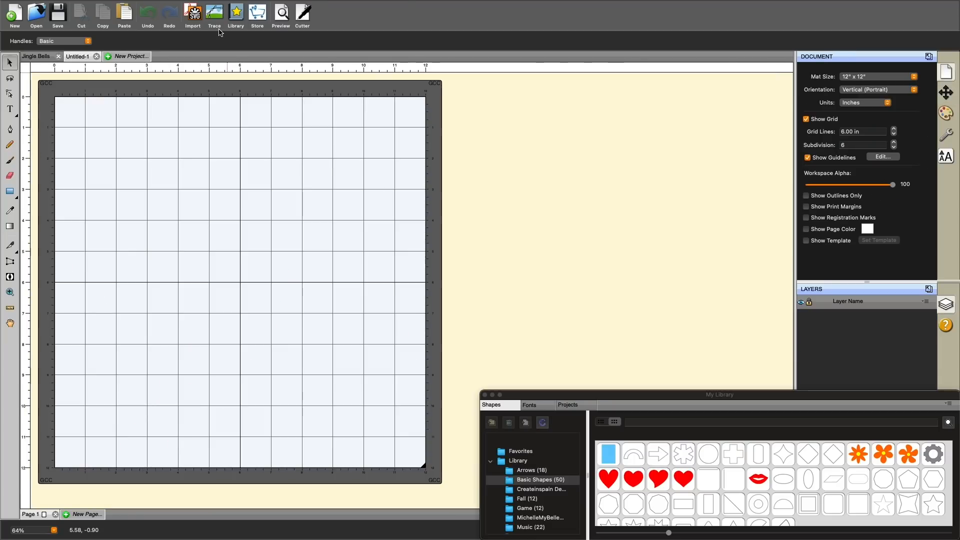
Import wine_diva.svg into the new project, set its width to 9.5 in with proportions kept, and move it fully onto the mat
{"action": "left_click", "coordinate": [194, 15]}
{"action": "double_click", "coordinate": [374, 132]}
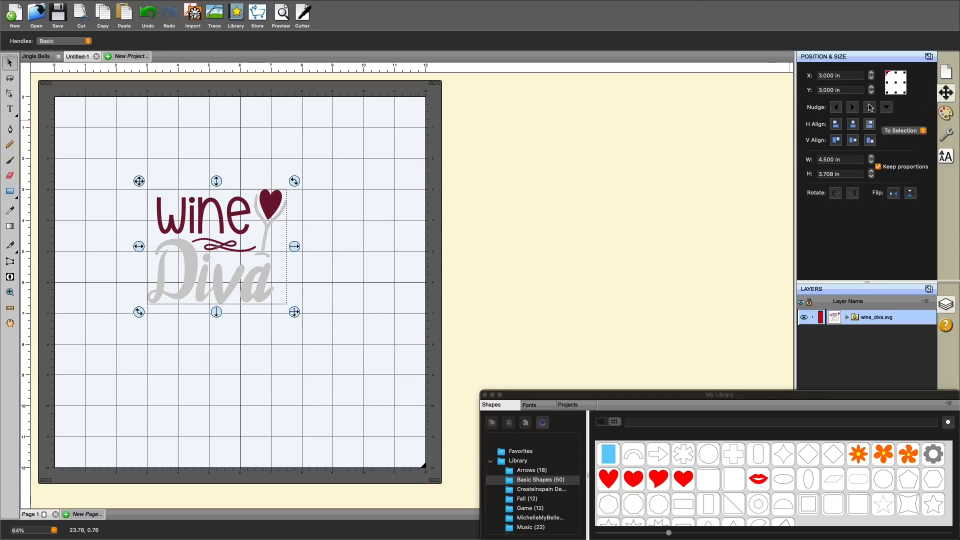
{"action": "left_click", "coordinate": [844, 160]}
{"action": "type", "text": "9.5"}
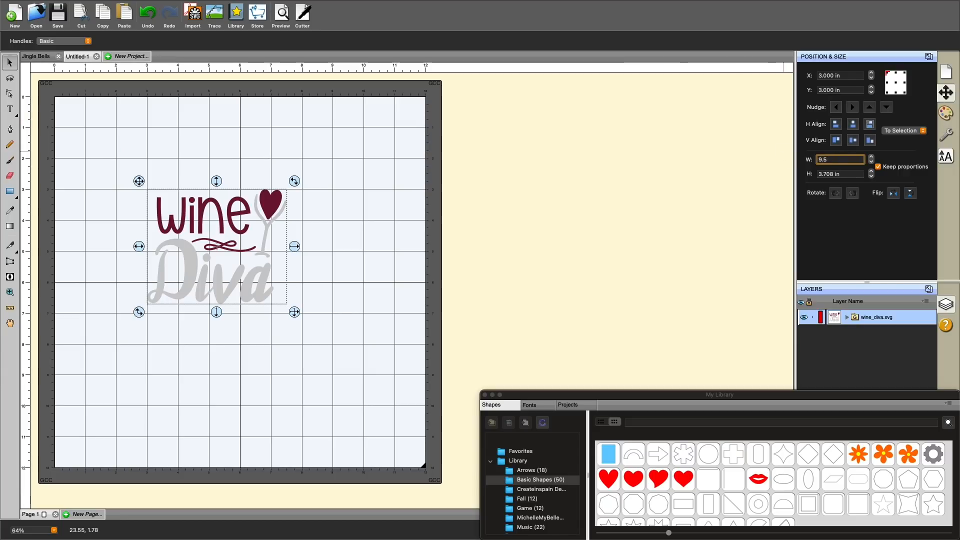
{"action": "key", "text": "Return"}
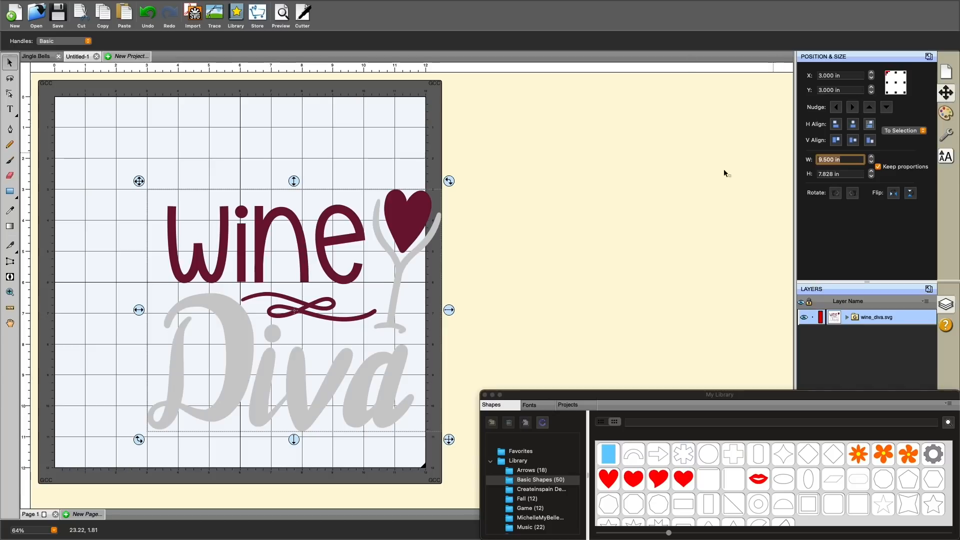
{"action": "left_click_drag", "start_coordinate": [402, 208], "coordinate": [347, 170]}
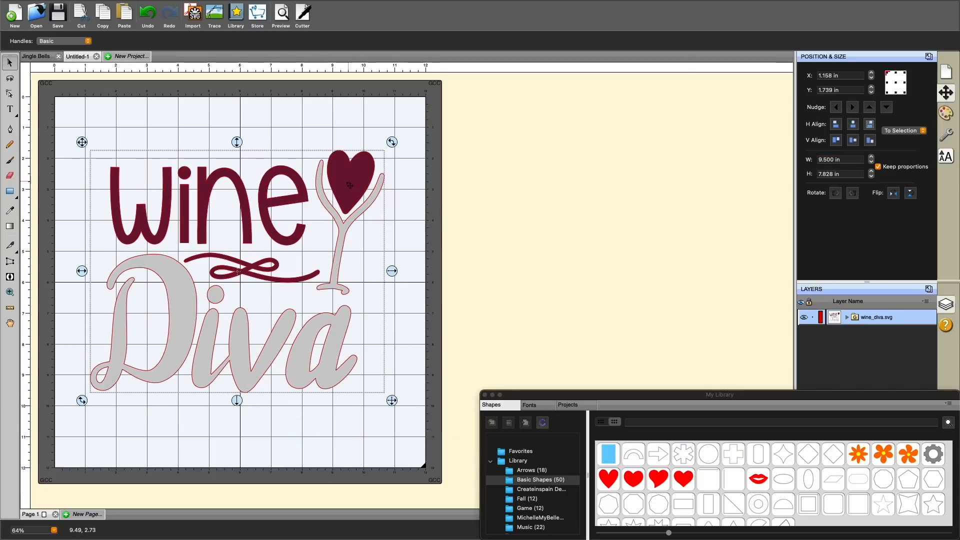
Ungroup the Wine Diva design repeatedly until the flourish, heart and wine glass are separate layers
{"action": "right_click", "coordinate": [347, 182]}
{"action": "left_click", "coordinate": [385, 170]}
{"action": "right_click", "coordinate": [355, 175]}
{"action": "left_click", "coordinate": [384, 322]}
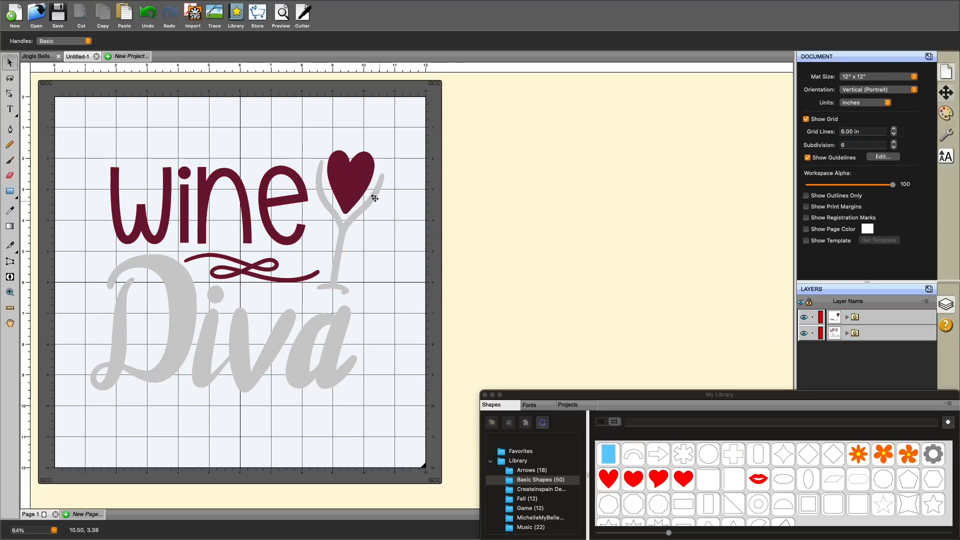
{"action": "left_click", "coordinate": [374, 199]}
{"action": "right_click", "coordinate": [356, 187]}
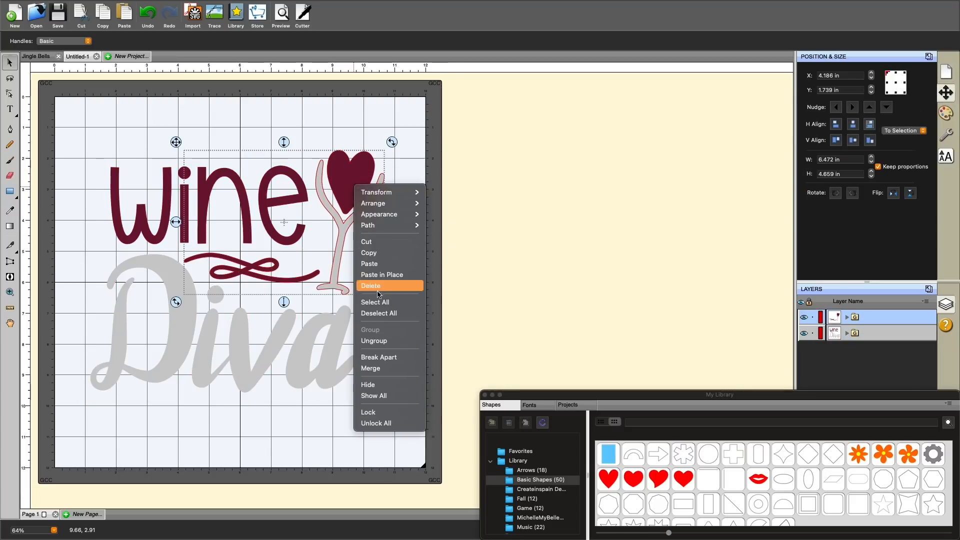
{"action": "left_click", "coordinate": [378, 343]}
{"action": "left_click", "coordinate": [370, 195]}
{"action": "right_click", "coordinate": [361, 189]}
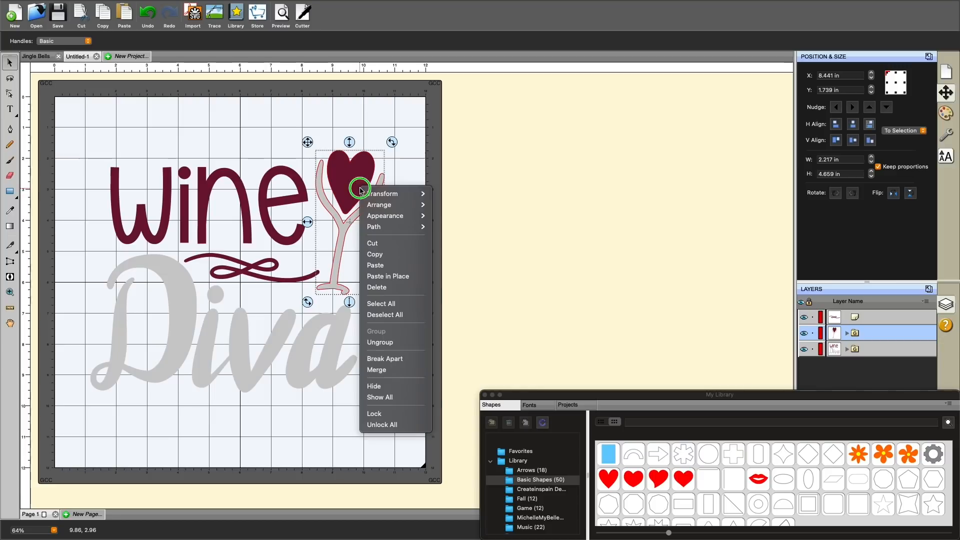
{"action": "left_click", "coordinate": [380, 343]}
{"action": "left_click", "coordinate": [292, 204]}
{"action": "left_click", "coordinate": [440, 172]}
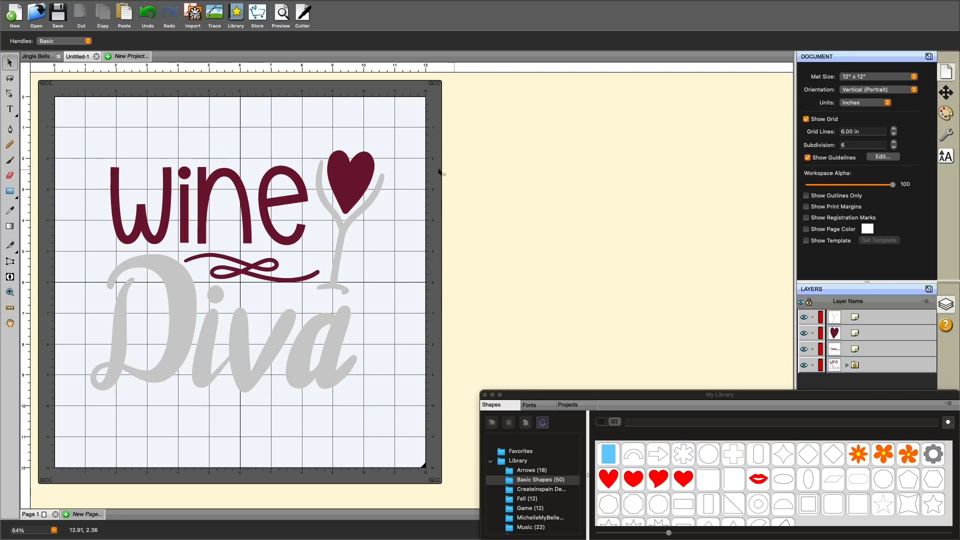
Duplicate the heart in place and move the original heart's layer directly beneath the copy
{"action": "left_click", "coordinate": [365, 176]}
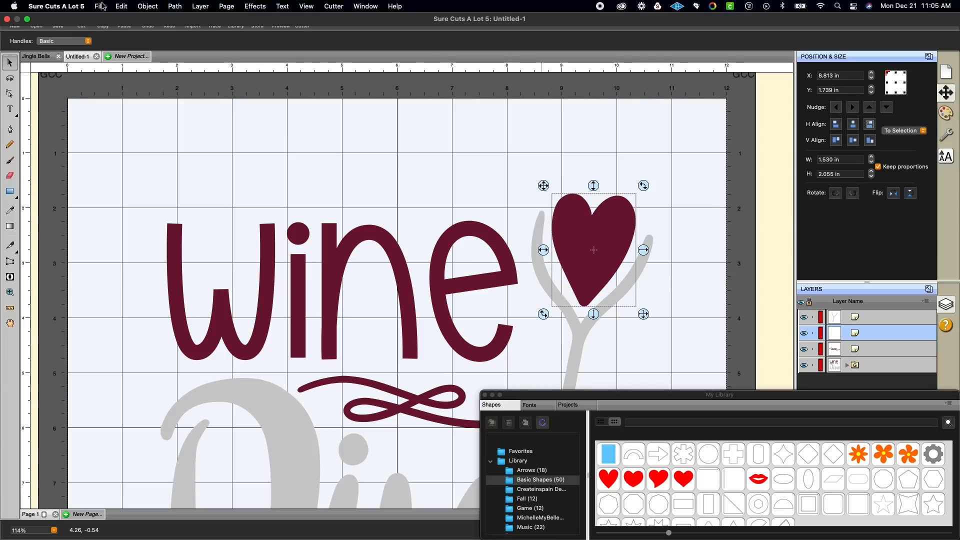
{"action": "left_click", "coordinate": [123, 6]}
{"action": "left_click", "coordinate": [139, 83]}
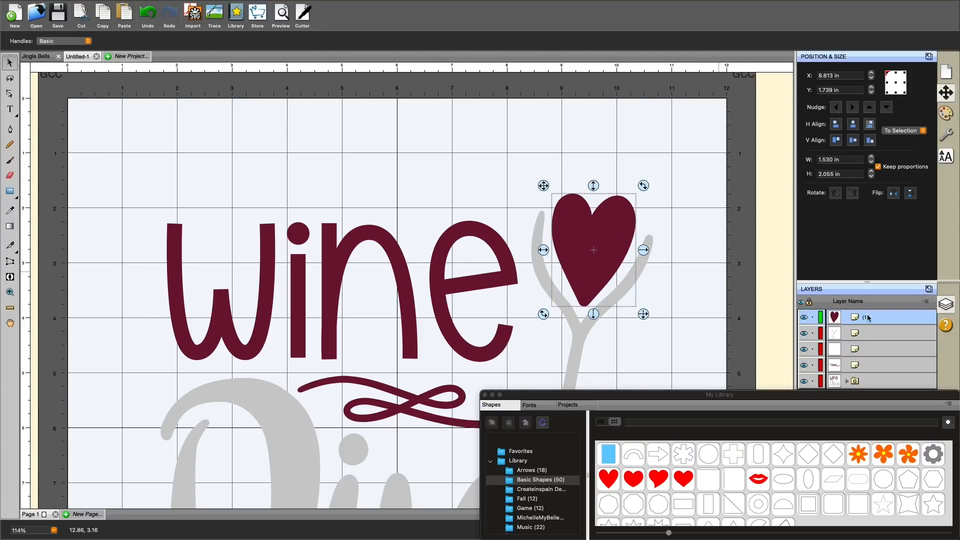
{"action": "left_click_drag", "start_coordinate": [839, 348], "coordinate": [841, 328]}
Toggle the visibility of both heart layers, try moving the original heart to the right, and undo the move
{"action": "left_click", "coordinate": [803, 333]}
{"action": "left_click", "coordinate": [804, 317]}
{"action": "left_click", "coordinate": [804, 317]}
{"action": "left_click", "coordinate": [804, 333]}
{"action": "left_click", "coordinate": [872, 330]}
{"action": "left_click_drag", "start_coordinate": [631, 230], "coordinate": [687, 231]}
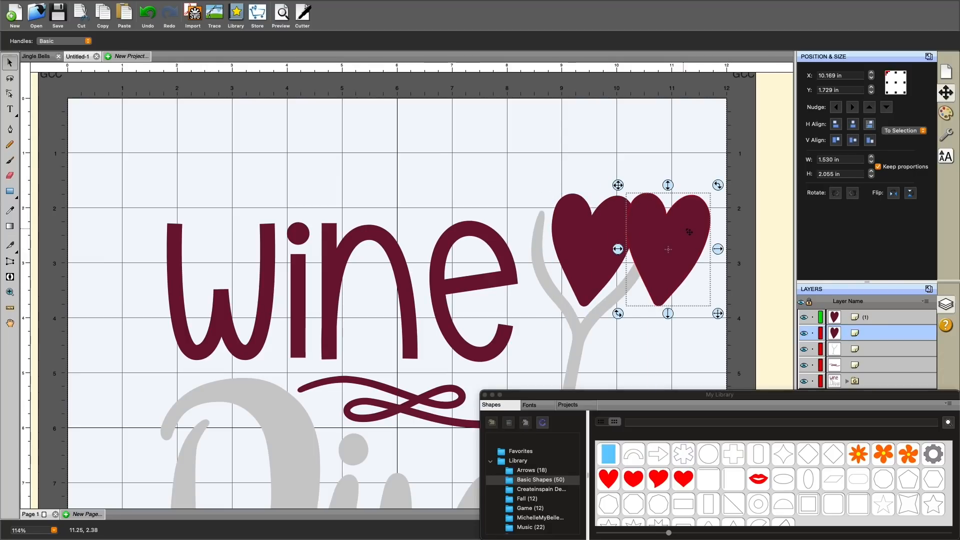
{"action": "key", "text": "ctrl+z"}
Preview the Rhinestones effect on the heart copy, filling the shape with round SS 10 (2.80 - 2.90 mm) stones
{"action": "left_click", "coordinate": [870, 317]}
{"action": "left_click", "coordinate": [487, 395]}
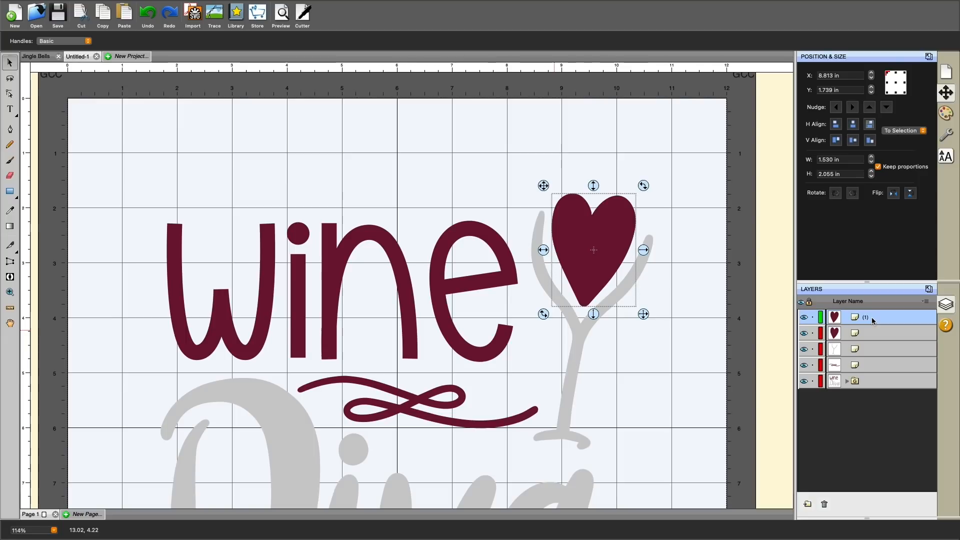
{"action": "mouse_move", "coordinate": [142, 2]}
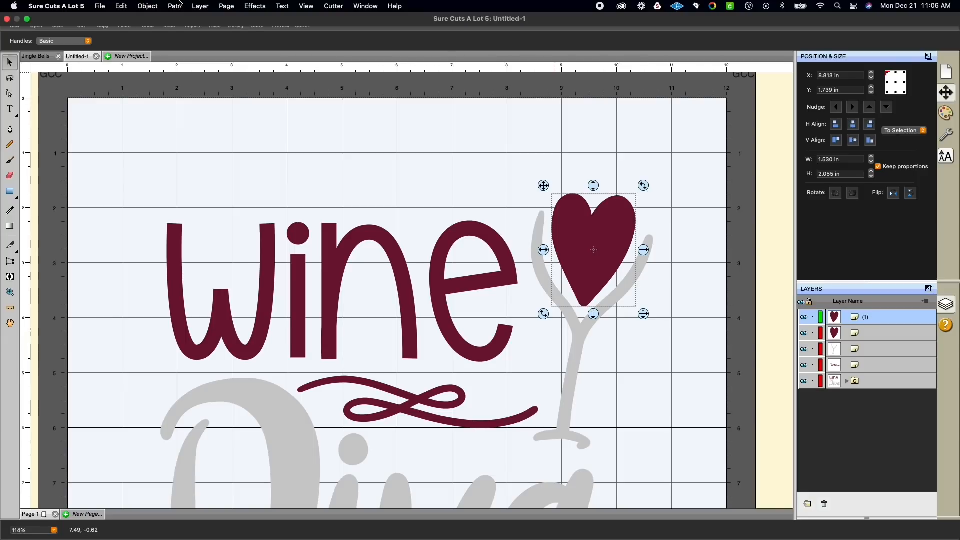
{"action": "left_click", "coordinate": [255, 6]}
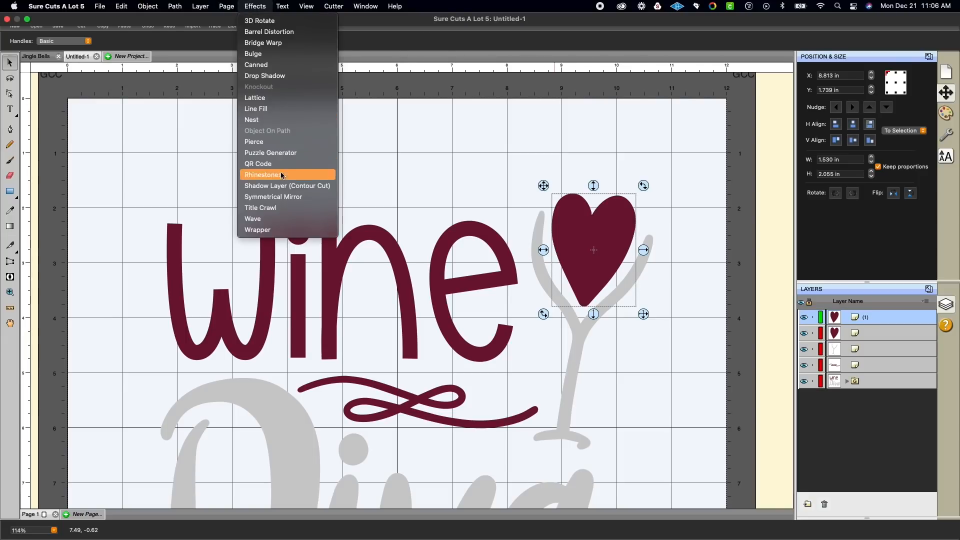
{"action": "left_click", "coordinate": [276, 176]}
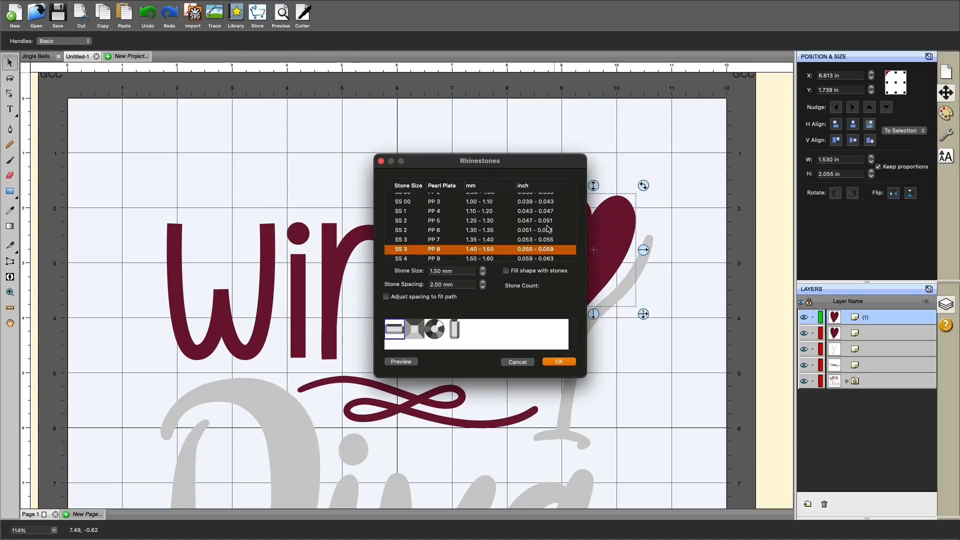
{"action": "scroll", "coordinate": [548, 229], "scroll_direction": "down", "scroll_amount": 5}
{"action": "left_click", "coordinate": [408, 246]}
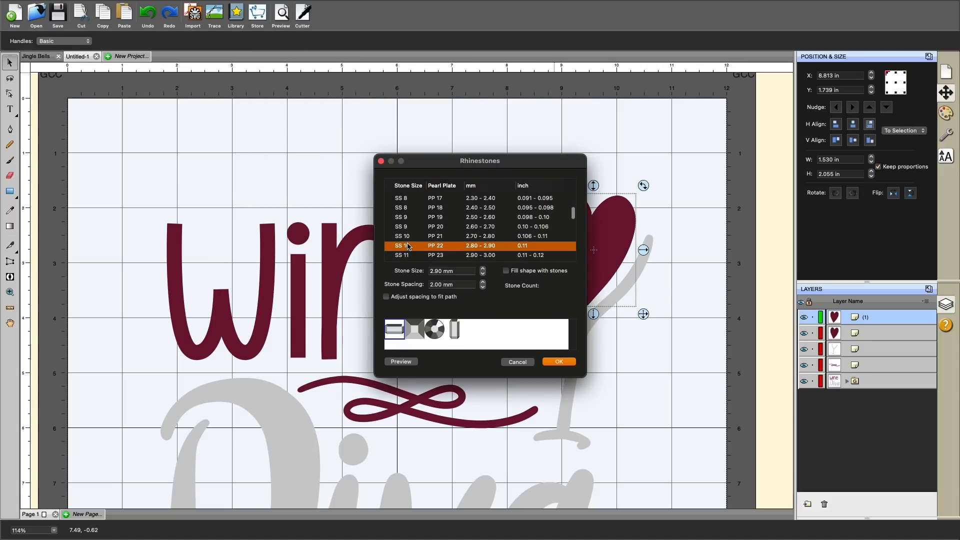
{"action": "left_click", "coordinate": [434, 330]}
{"action": "left_click", "coordinate": [506, 271]}
{"action": "left_click", "coordinate": [400, 362]}
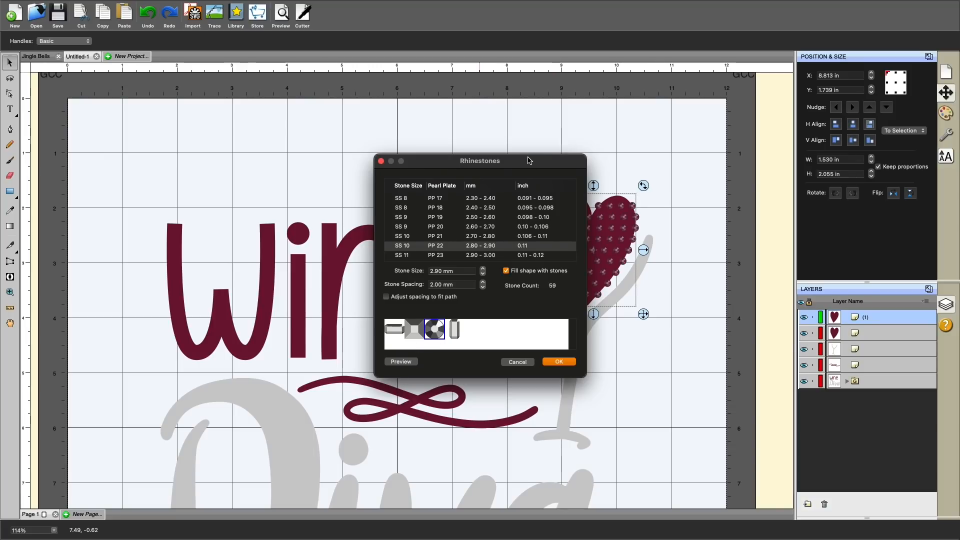
{"action": "left_click_drag", "start_coordinate": [529, 160], "coordinate": [410, 155]}
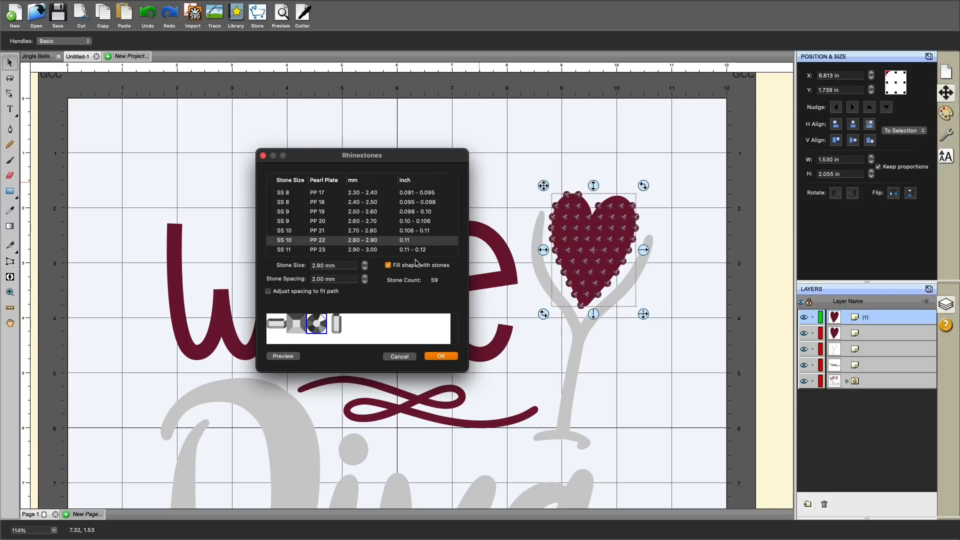
Try a stone spacing of 1.80 mm, set it to 1.90 mm, and apply the rhinestones to the heart
{"action": "left_click", "coordinate": [365, 282]}
{"action": "left_click", "coordinate": [283, 356]}
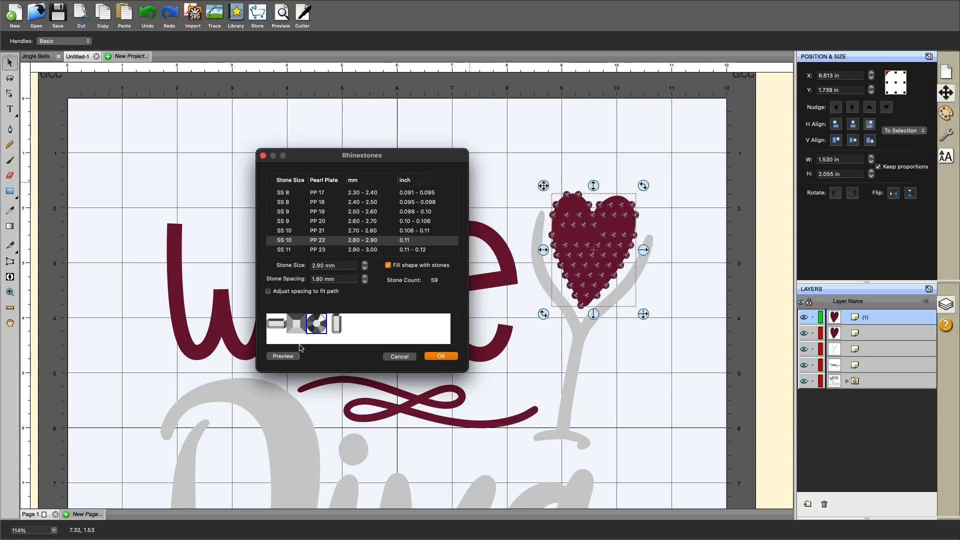
{"action": "left_click", "coordinate": [366, 276]}
{"action": "left_click", "coordinate": [284, 356]}
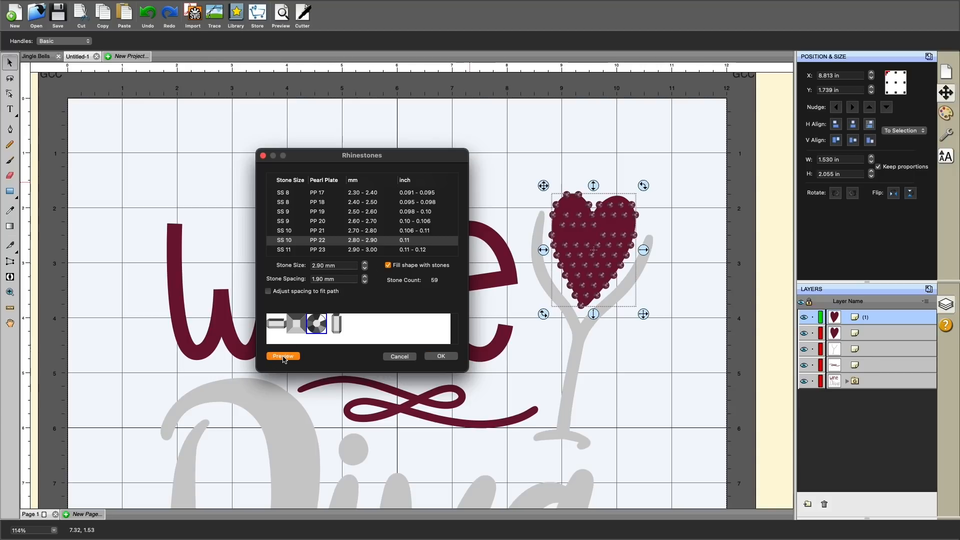
{"action": "left_click", "coordinate": [441, 356]}
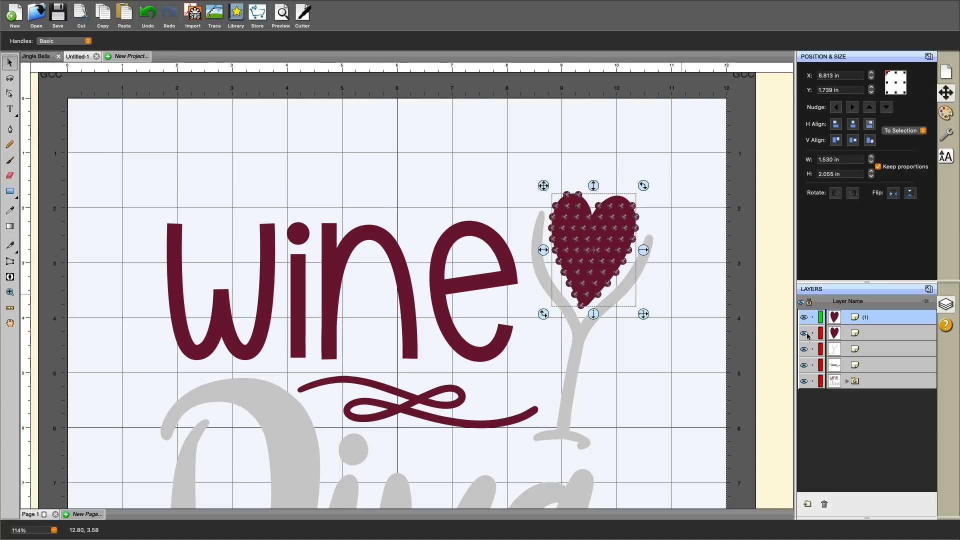
Lock the original heart's layer and break the rhinestoned heart copy apart into individual stones
{"action": "left_click", "coordinate": [805, 334]}
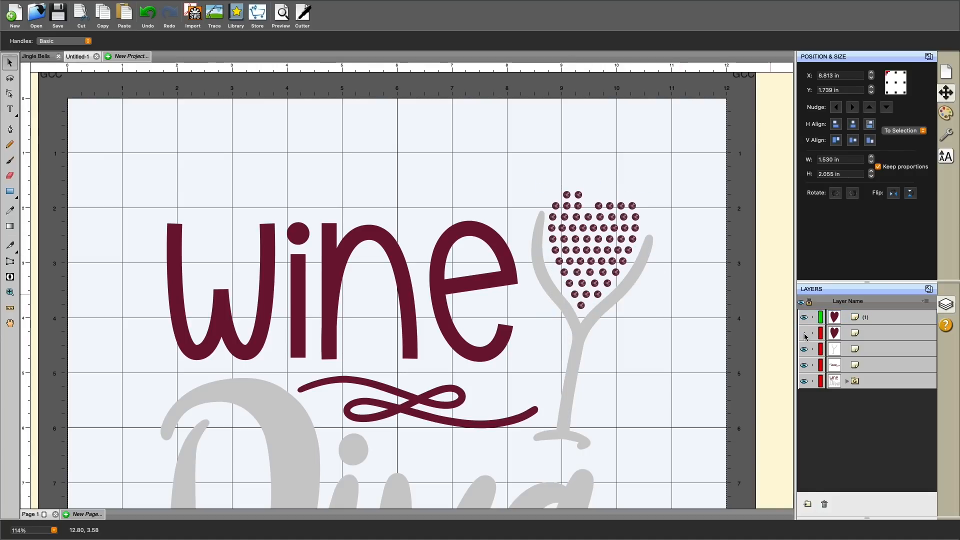
{"action": "left_click", "coordinate": [804, 334]}
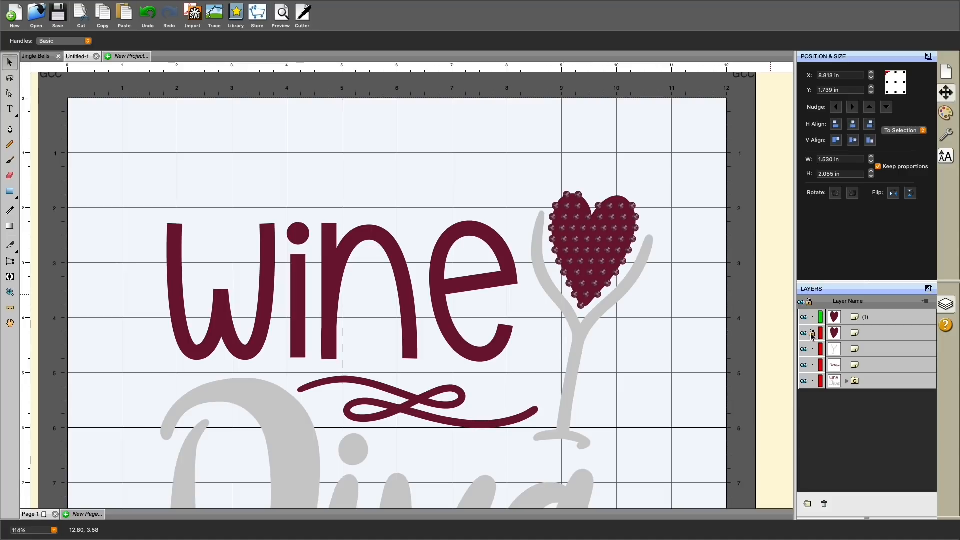
{"action": "left_click", "coordinate": [876, 319]}
{"action": "right_click", "coordinate": [605, 224]}
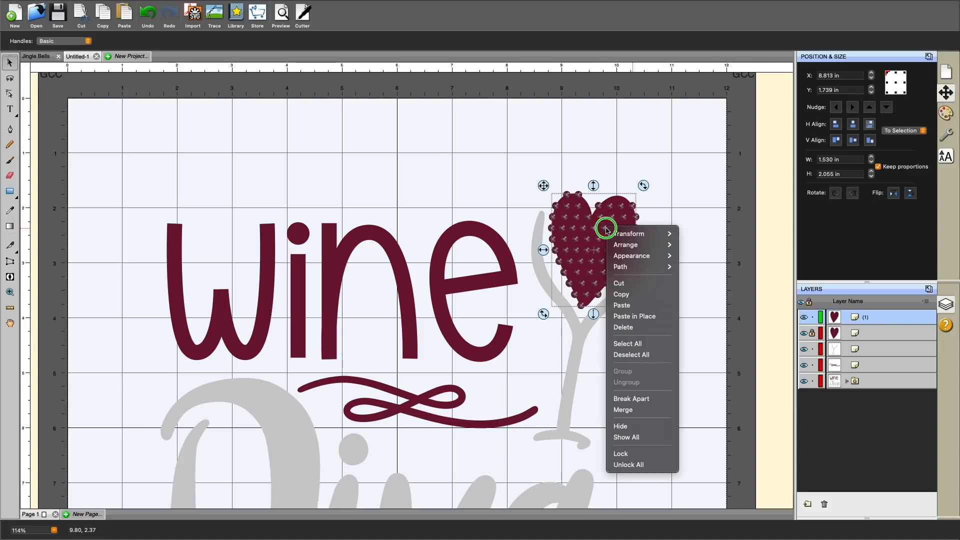
{"action": "left_click", "coordinate": [637, 393]}
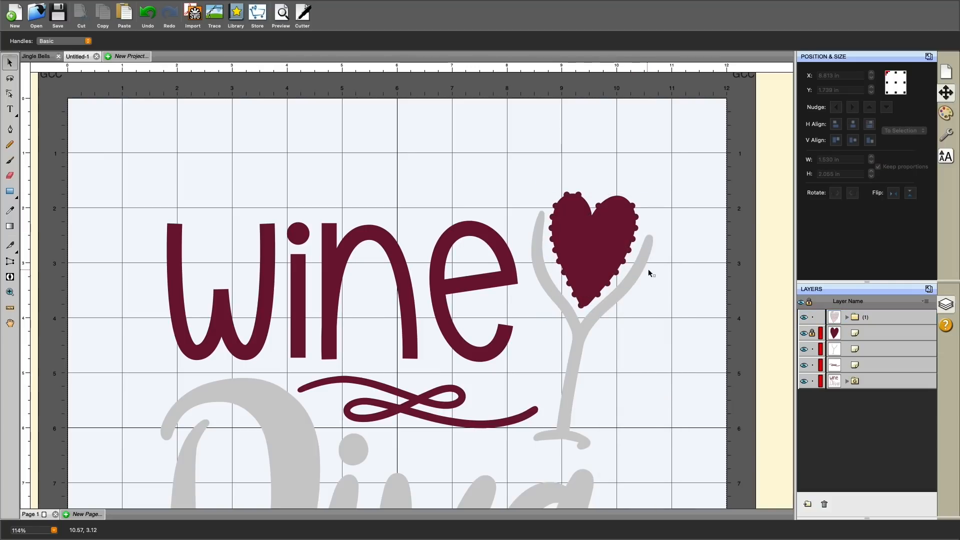
Unlock the original heart and change its fill to the lighter burgundy 813C52
{"action": "left_click", "coordinate": [837, 333]}
{"action": "left_click", "coordinate": [812, 334]}
{"action": "left_click", "coordinate": [877, 334]}
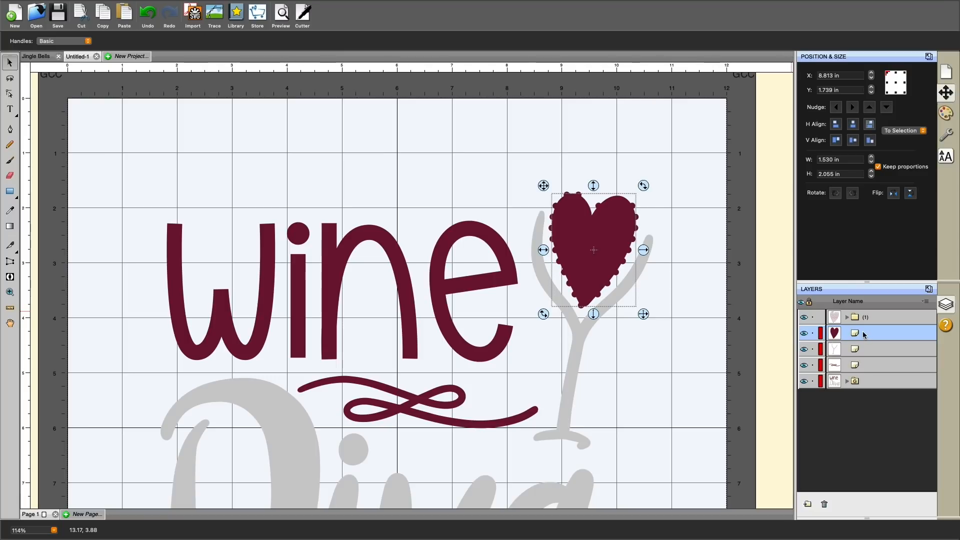
{"action": "left_click", "coordinate": [947, 114]}
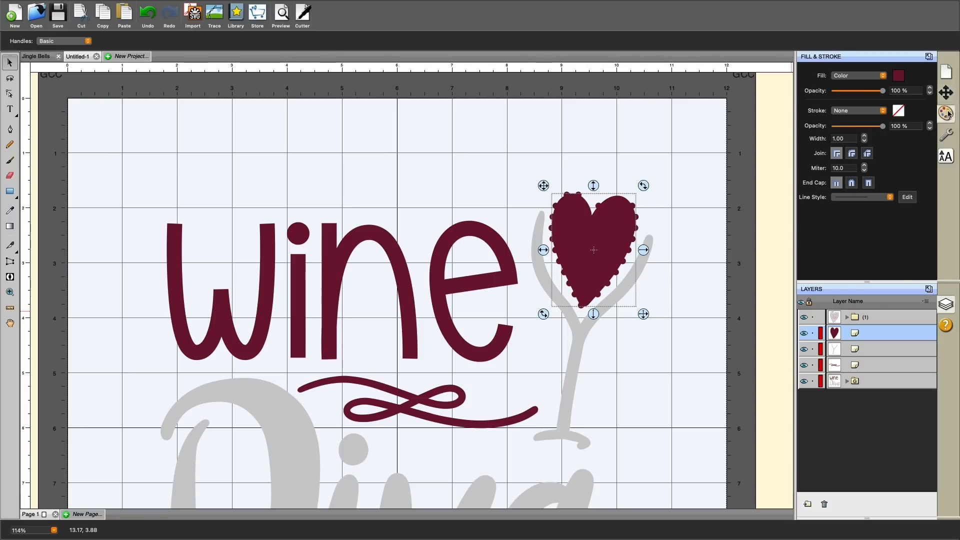
{"action": "left_click", "coordinate": [899, 76]}
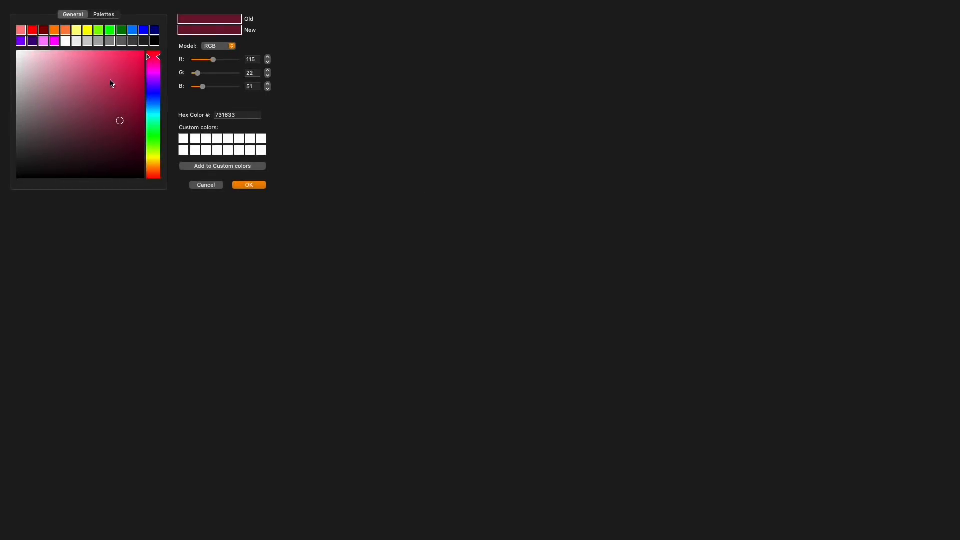
{"action": "left_click_drag", "start_coordinate": [63, 77], "coordinate": [85, 113]}
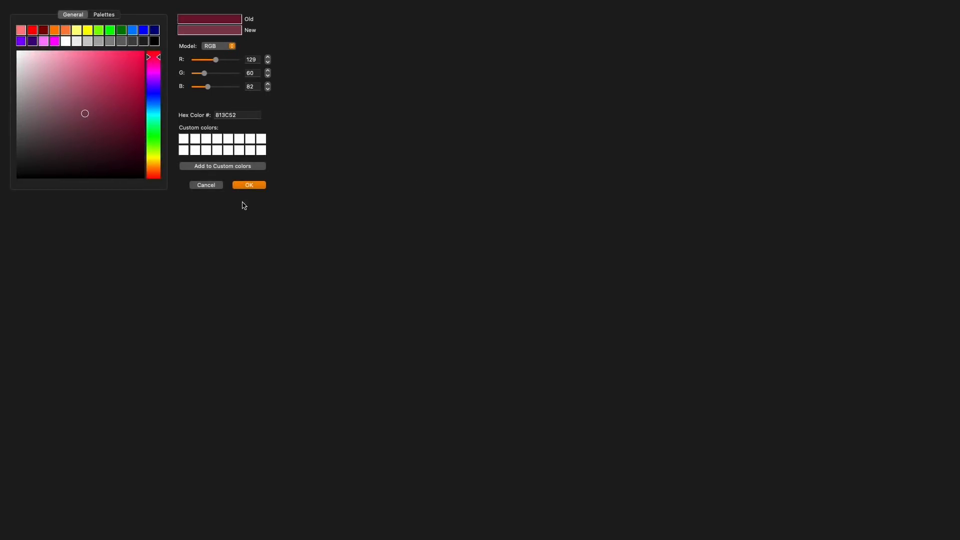
{"action": "left_click", "coordinate": [249, 186]}
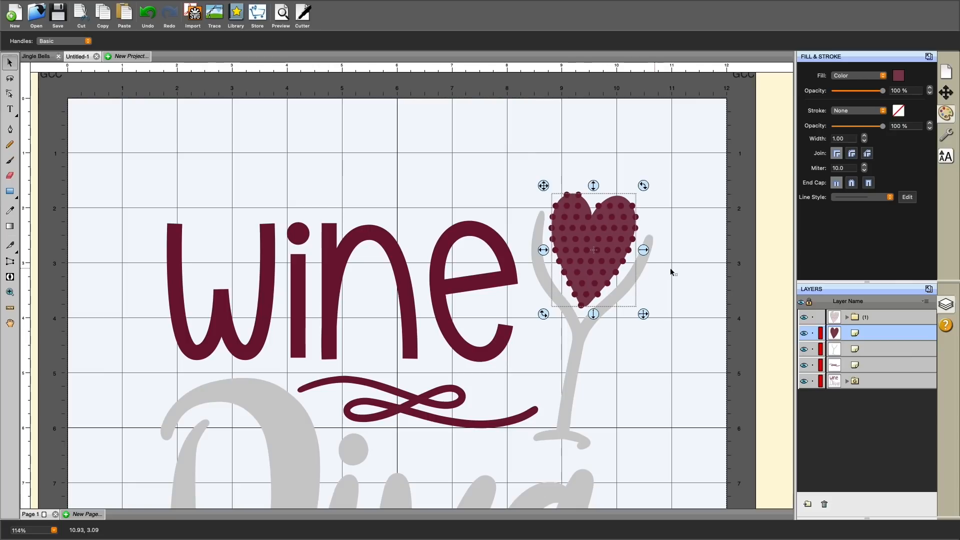
{"action": "left_click", "coordinate": [875, 317]}
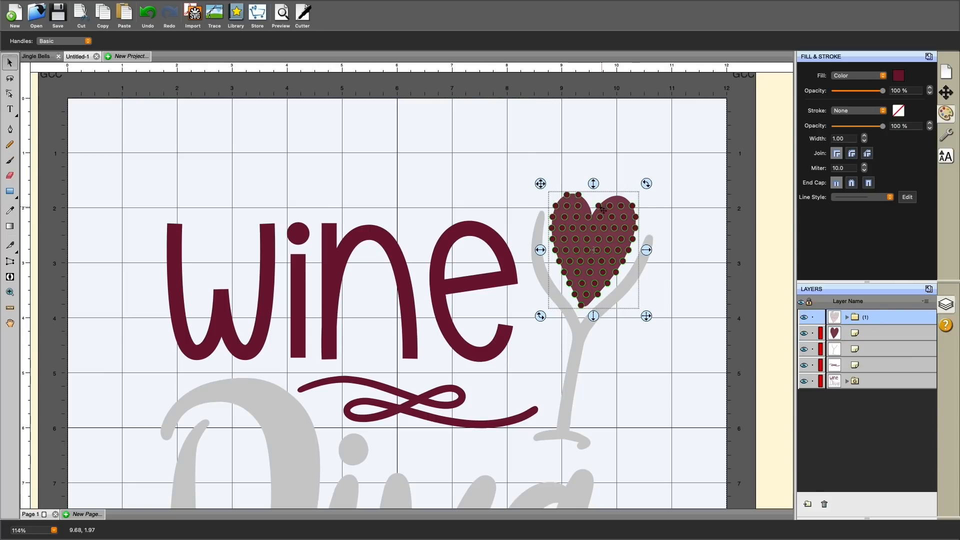
{"action": "right_click", "coordinate": [613, 220]}
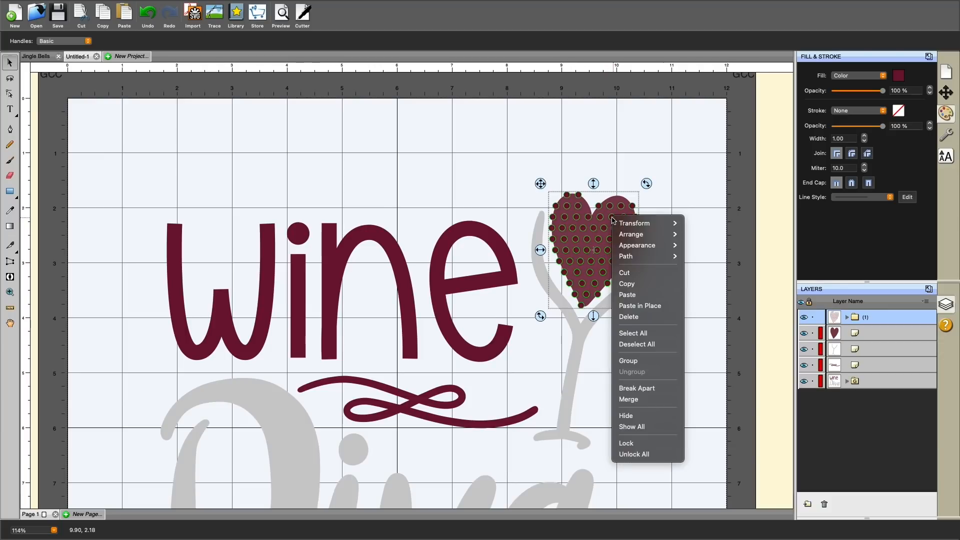
{"action": "left_click", "coordinate": [642, 228]}
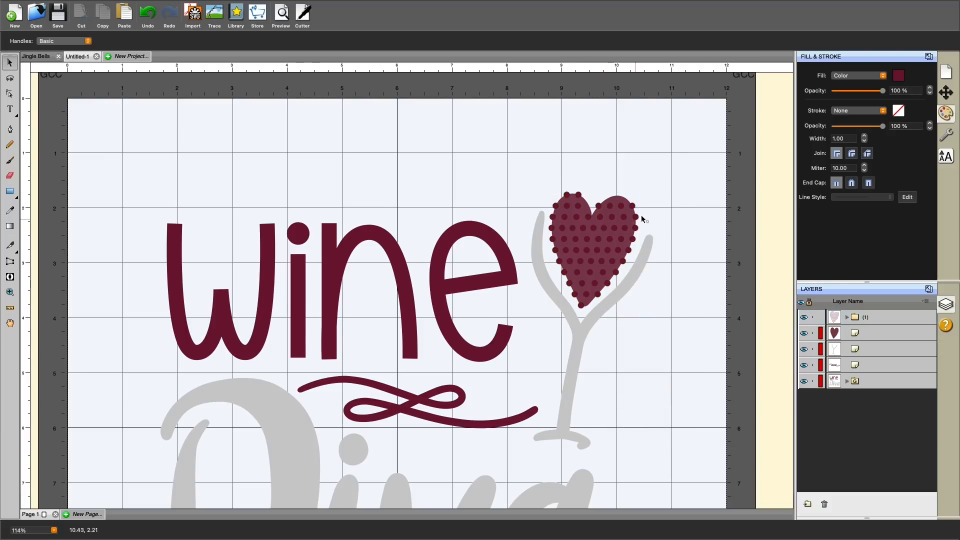
Make a copy of the stone at the inner top of the heart's left lobe
{"action": "left_click", "coordinate": [578, 195]}
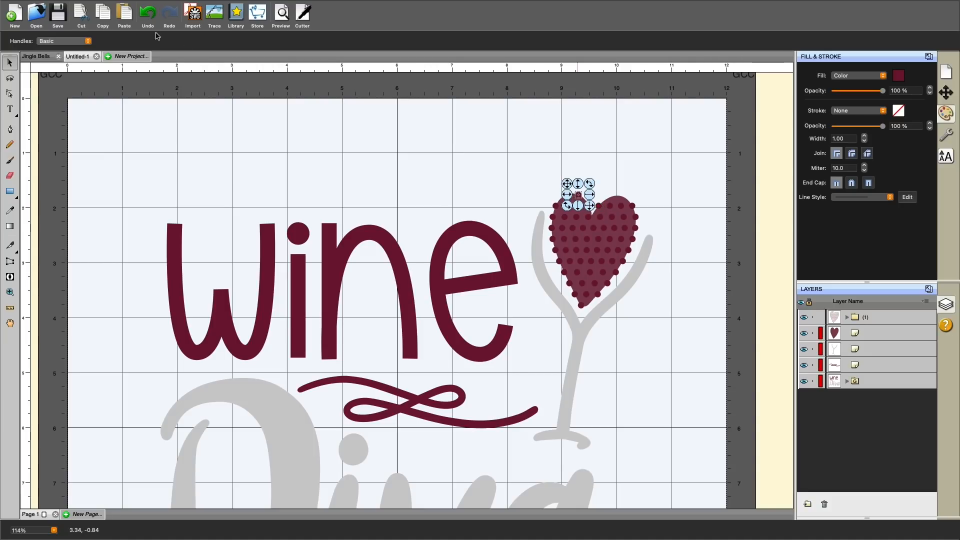
{"action": "left_click", "coordinate": [125, 19]}
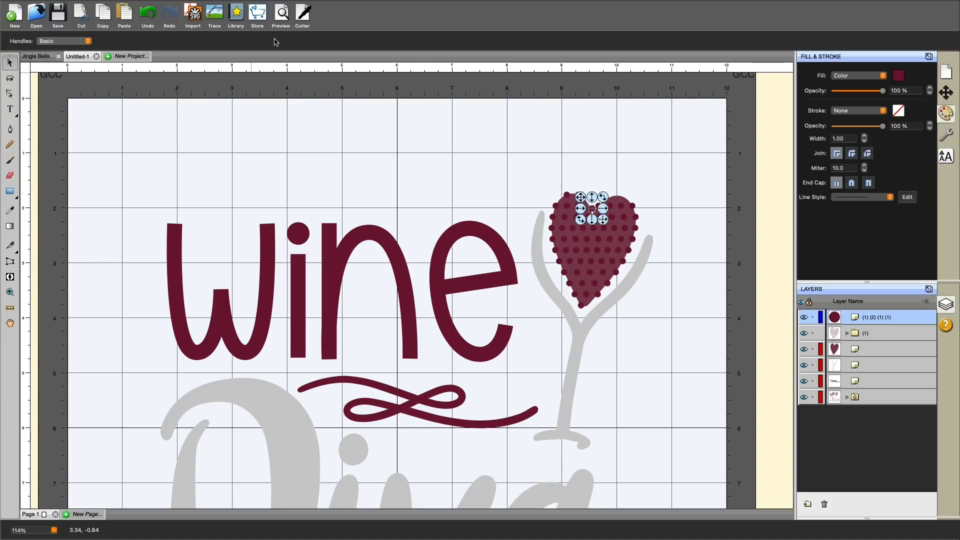
{"action": "left_click", "coordinate": [946, 93]}
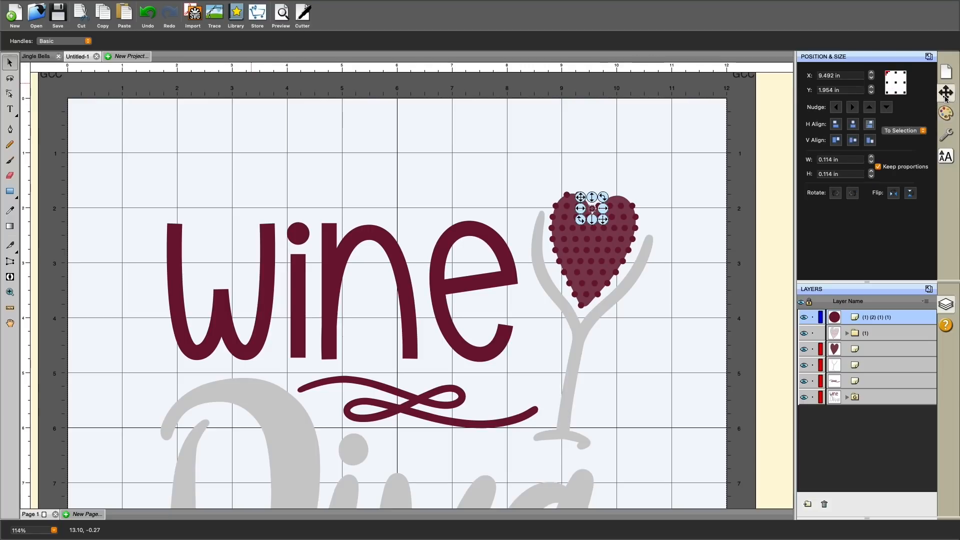
Nudge the copied stone left and up into the gap on the left lobe's edge beside the cleft
{"action": "left_click", "coordinate": [837, 107]}
{"action": "left_click", "coordinate": [837, 108]}
{"action": "left_click", "coordinate": [837, 107]}
{"action": "left_click", "coordinate": [838, 107]}
{"action": "left_click", "coordinate": [837, 107]}
{"action": "left_click", "coordinate": [870, 109]}
{"action": "left_click", "coordinate": [871, 108]}
{"action": "left_click", "coordinate": [871, 108]}
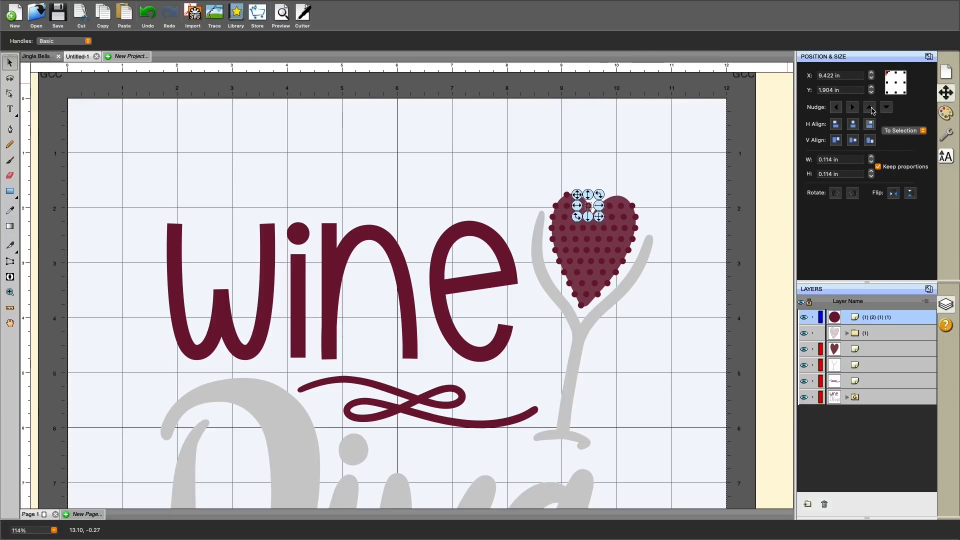
{"action": "left_click", "coordinate": [838, 108]}
{"action": "left_click", "coordinate": [871, 109]}
{"action": "left_click", "coordinate": [673, 131]}
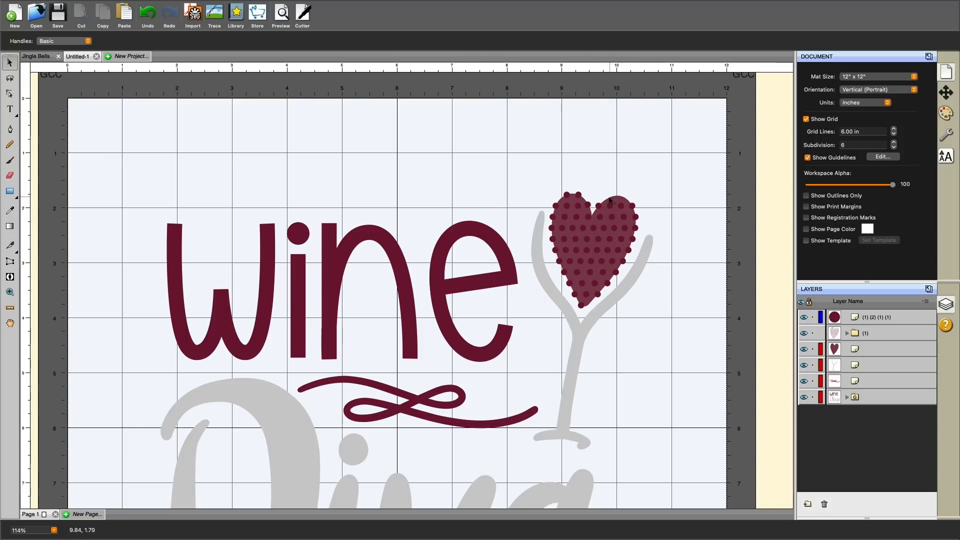
Make a copy of the outermost stone in the upper row of the heart's right lobe
{"action": "left_click", "coordinate": [633, 206]}
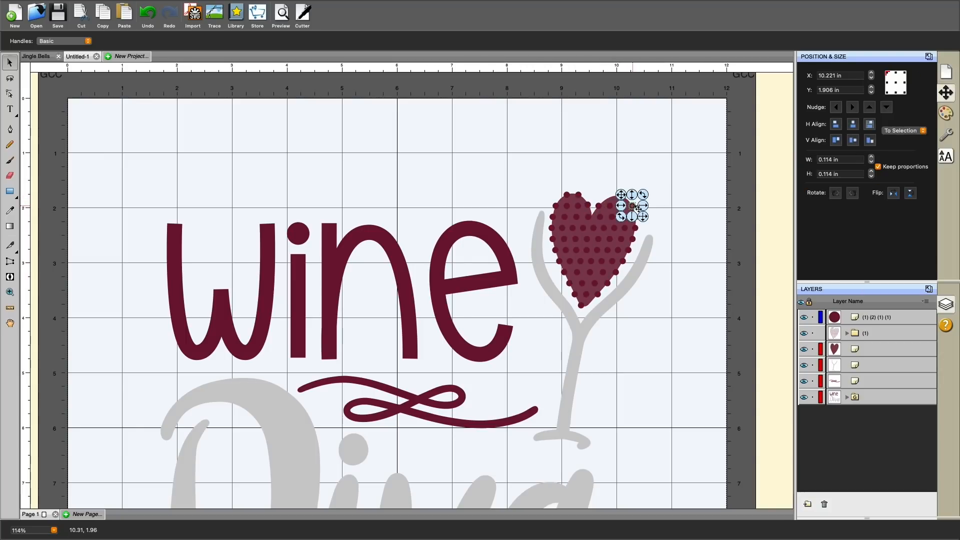
{"action": "left_click", "coordinate": [103, 15]}
{"action": "left_click", "coordinate": [124, 15]}
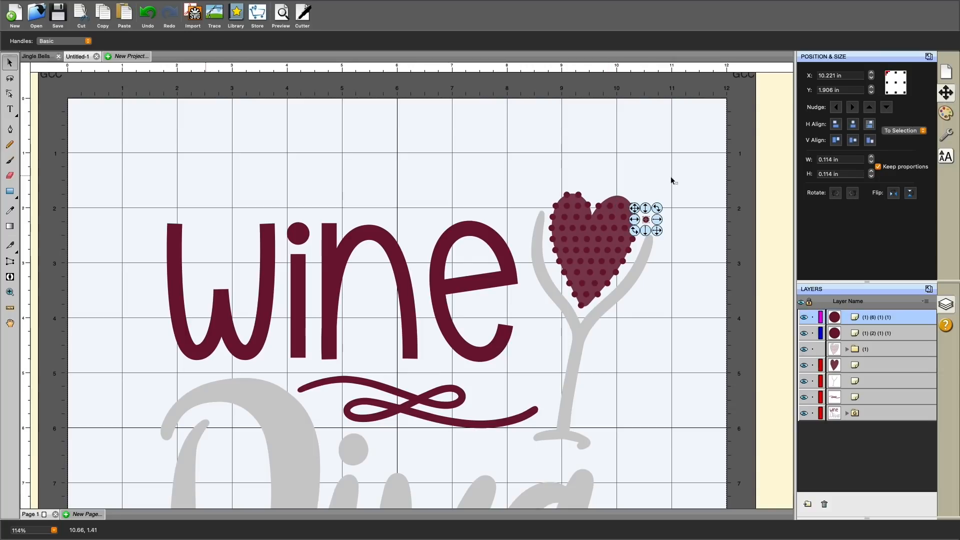
Nudge the new stone onto the right lobe's empty top edge, at about X 10.10 in, Y 1.76 in
{"action": "key", "text": "Up"}
{"action": "key", "text": "Up"}
{"action": "key", "text": "Left"}
{"action": "key", "text": "Up"}
{"action": "key", "text": "Up"}
{"action": "key", "text": "Left"}
{"action": "key", "text": "Left"}
{"action": "key", "text": "Left"}
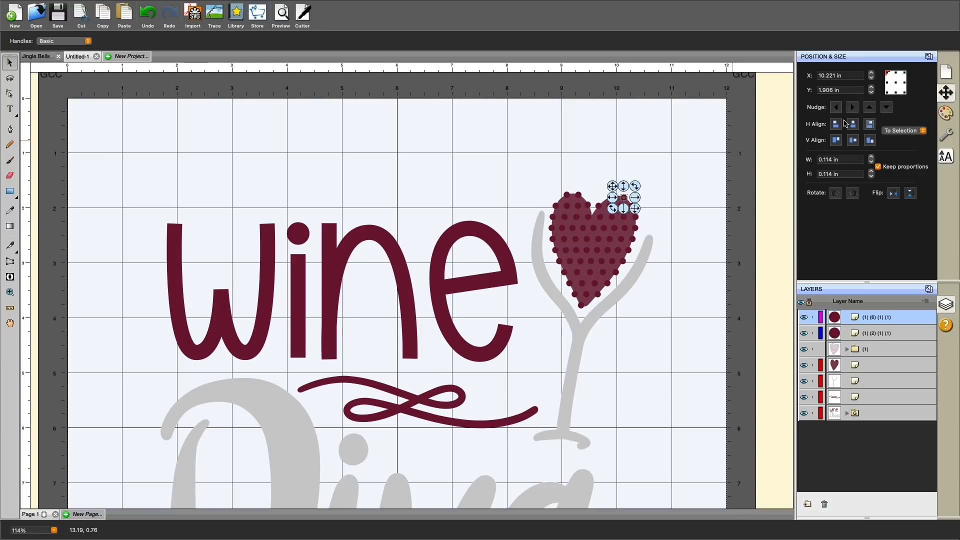
{"action": "left_click", "coordinate": [838, 107]}
{"action": "left_click", "coordinate": [850, 107]}
{"action": "left_click", "coordinate": [849, 107]}
{"action": "left_click", "coordinate": [851, 108]}
{"action": "left_click", "coordinate": [851, 108]}
{"action": "left_click", "coordinate": [686, 142]}
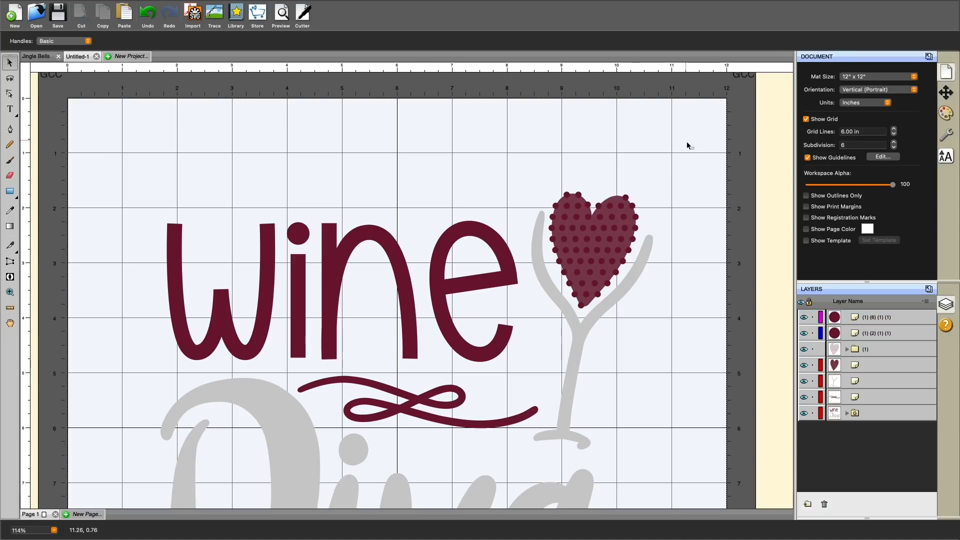
Make a copy of the stone just added on the right lobe's top edge
{"action": "left_click", "coordinate": [629, 202]}
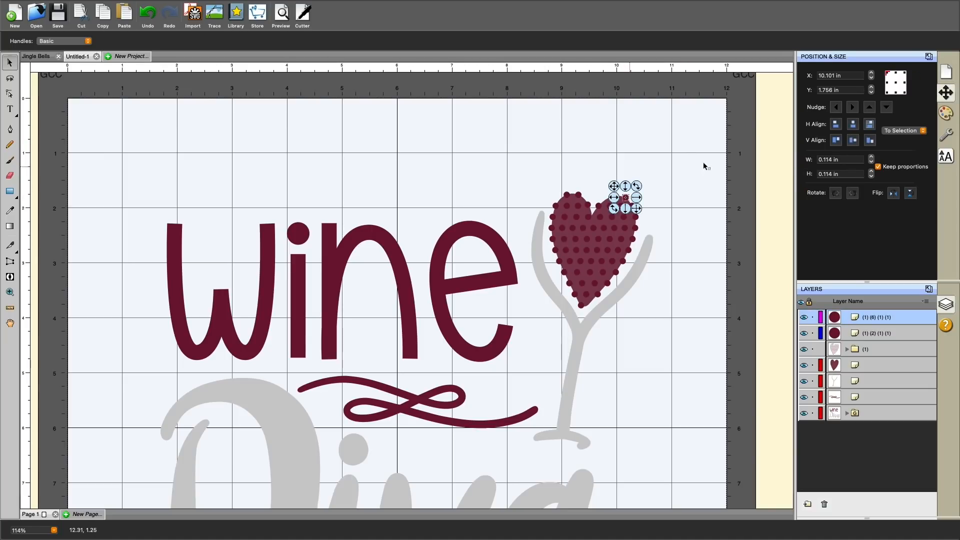
{"action": "left_click", "coordinate": [110, 18]}
{"action": "left_click", "coordinate": [124, 15]}
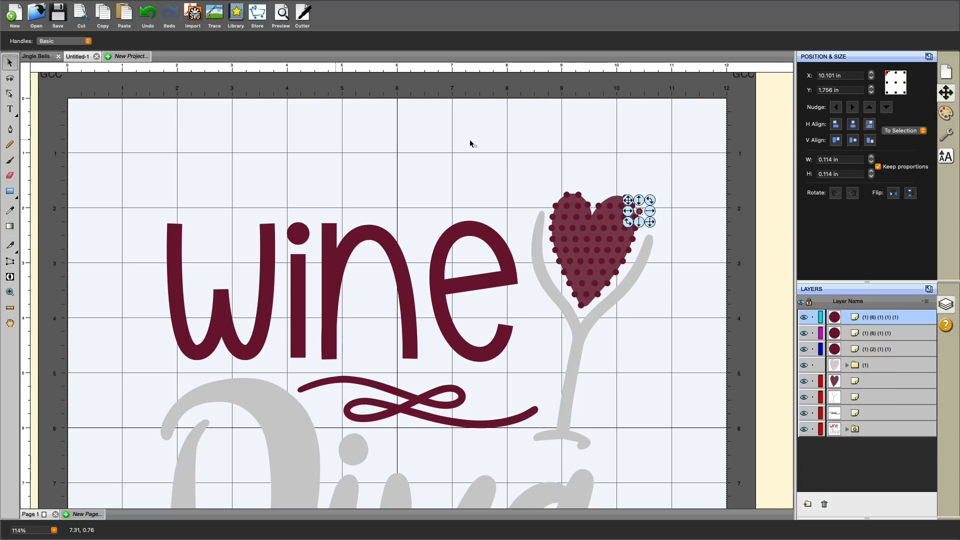
Nudge the second added stone along the right lobe's top edge to about X 9.90 in, Y 1.73 in
{"action": "key", "text": "Up"}
{"action": "key", "text": "Up"}
{"action": "key", "text": "Left"}
{"action": "key", "text": "Left"}
{"action": "key", "text": "Left"}
{"action": "key", "text": "Down"}
{"action": "left_click", "coordinate": [869, 107]}
{"action": "left_click", "coordinate": [869, 108]}
{"action": "left_click", "coordinate": [854, 108]}
{"action": "left_click", "coordinate": [853, 108]}
{"action": "left_click", "coordinate": [854, 107]}
{"action": "left_click", "coordinate": [870, 108]}
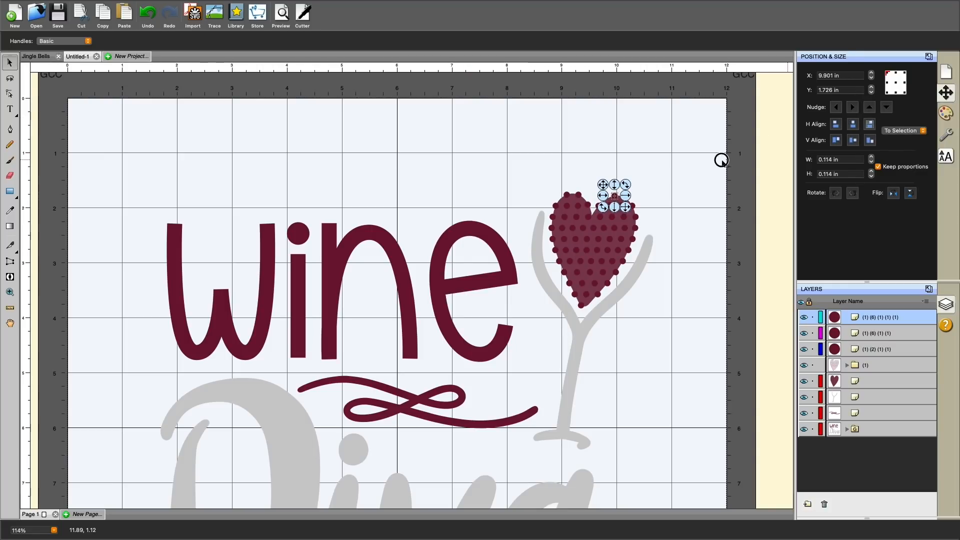
{"action": "left_click", "coordinate": [722, 163]}
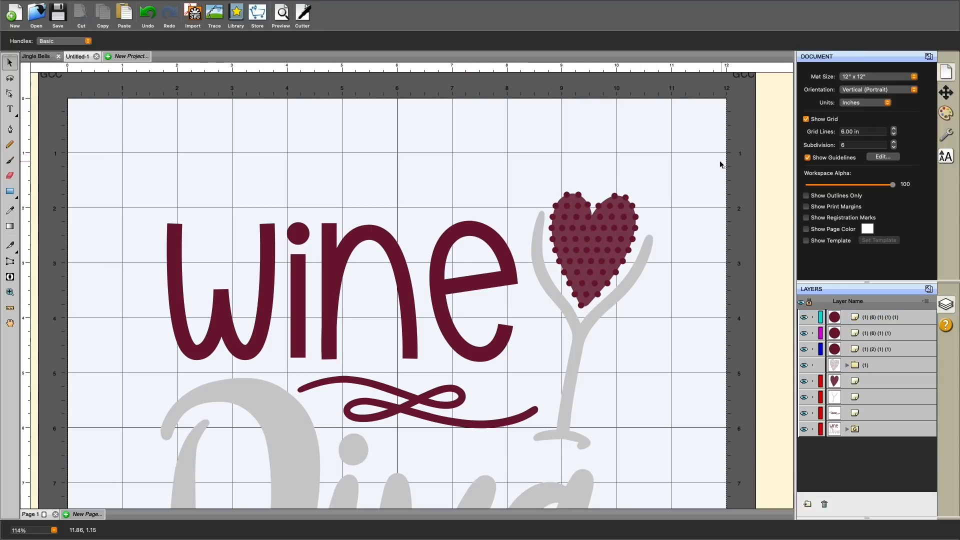
Duplicate the second added stone and nudge the copy left and slightly up along the right lobe's edge, toward the heart's notch
{"action": "left_click", "coordinate": [615, 196]}
{"action": "left_click", "coordinate": [111, 19]}
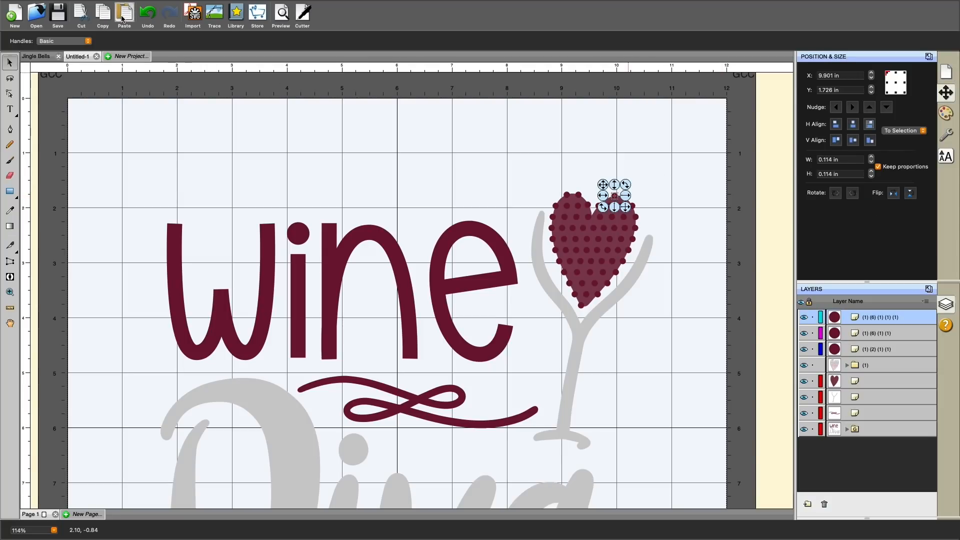
{"action": "left_click", "coordinate": [124, 17]}
{"action": "key", "text": "Left"}
{"action": "key", "text": "Left"}
{"action": "key", "text": "Left"}
{"action": "key", "text": "Up"}
{"action": "key", "text": "Left"}
{"action": "key", "text": "Up"}
{"action": "left_click", "coordinate": [692, 176]}
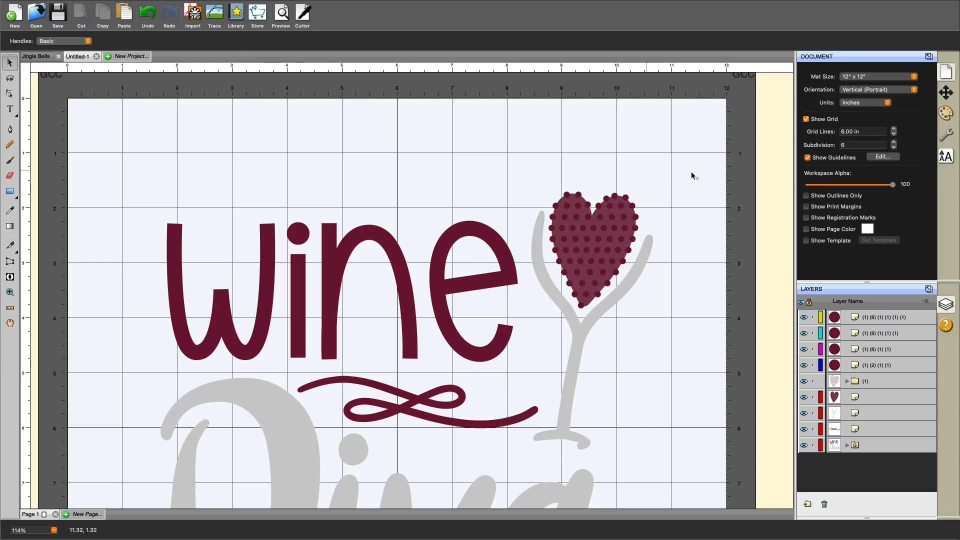
Hide the solid heart layer and nudge the stone just below the added ones down and slightly left to even the spacing
{"action": "left_click", "coordinate": [805, 397]}
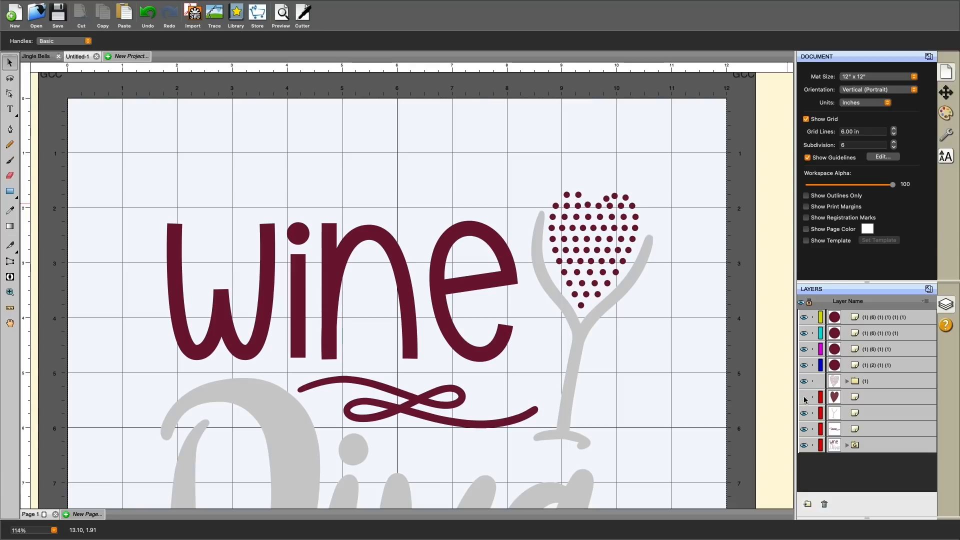
{"action": "left_click", "coordinate": [610, 206]}
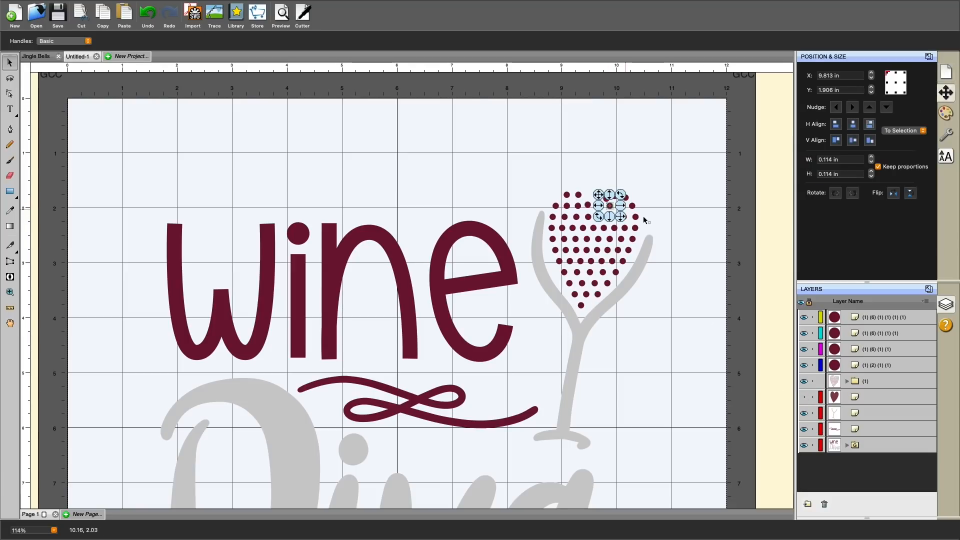
{"action": "left_click", "coordinate": [886, 107]}
{"action": "left_click", "coordinate": [887, 107]}
{"action": "left_click", "coordinate": [887, 107]}
{"action": "left_click", "coordinate": [886, 107]}
{"action": "left_click", "coordinate": [836, 107]}
{"action": "left_click", "coordinate": [835, 107]}
{"action": "left_click", "coordinate": [652, 212]}
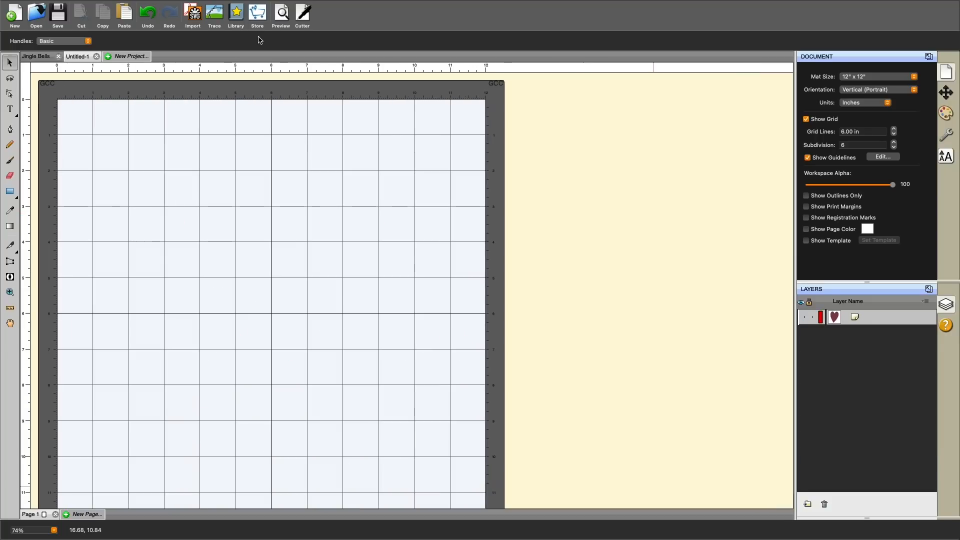
Import jingle_bells.svg and set its width to 9.5 in with proportions kept
{"action": "left_click", "coordinate": [184, 20]}
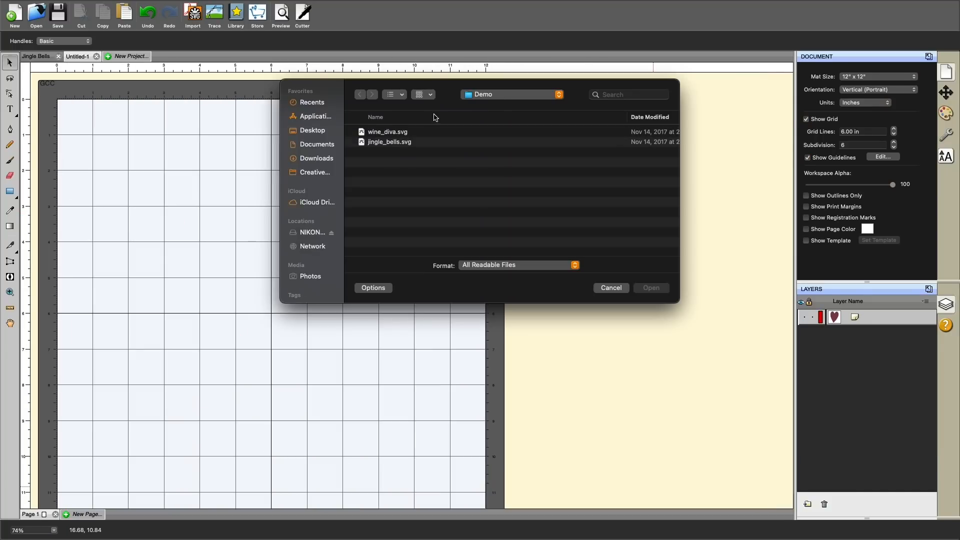
{"action": "double_click", "coordinate": [393, 143]}
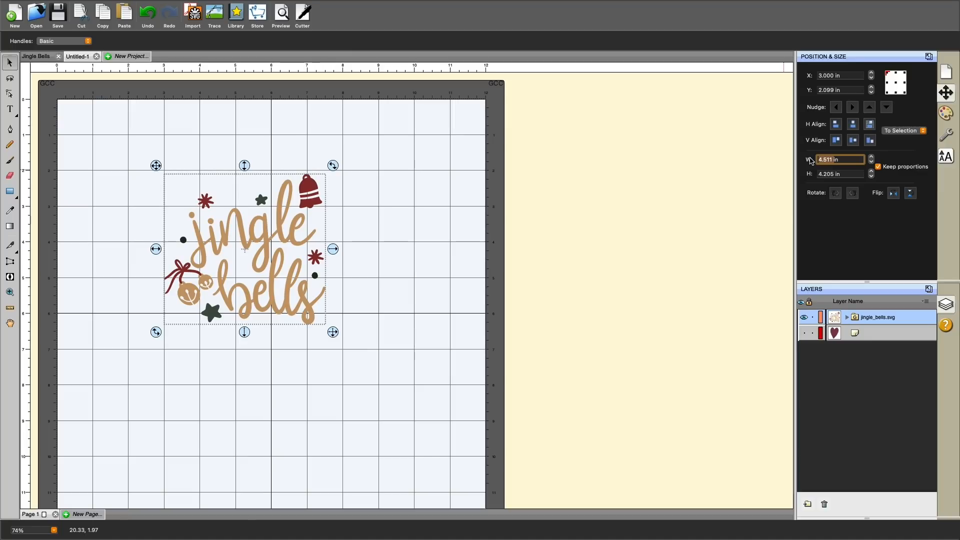
{"action": "type", "text": "9"}
{"action": "key", "text": "Return"}
Move the Jingle Bells artwork to about X 1.14 in, Y 0.64 in and ungroup it
{"action": "left_click_drag", "start_coordinate": [481, 197], "coordinate": [415, 147]}
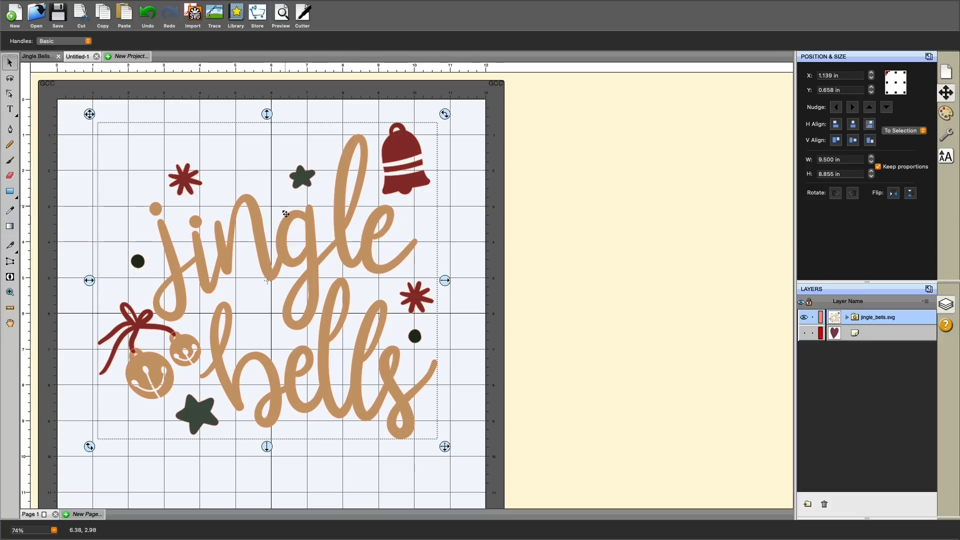
{"action": "left_click", "coordinate": [494, 230]}
{"action": "left_click", "coordinate": [402, 159]}
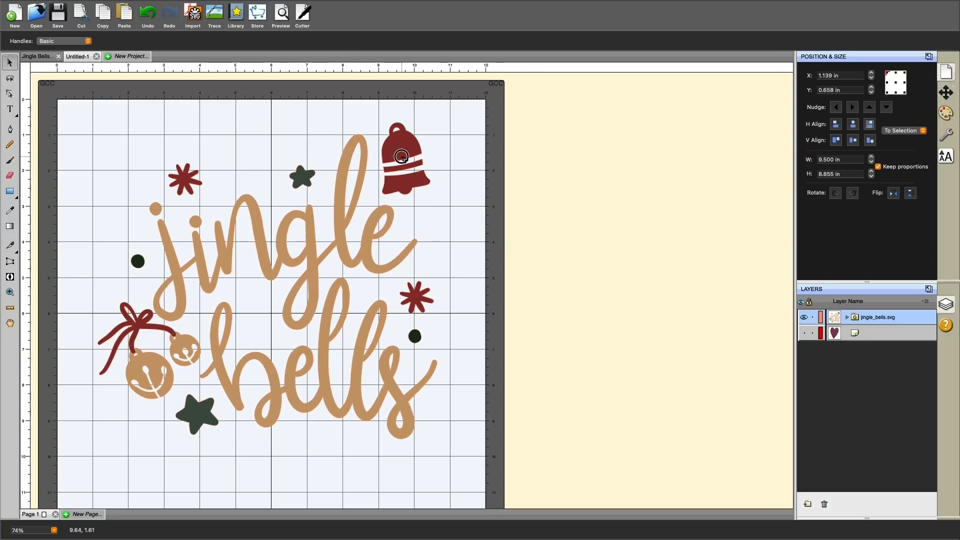
{"action": "right_click", "coordinate": [368, 249]}
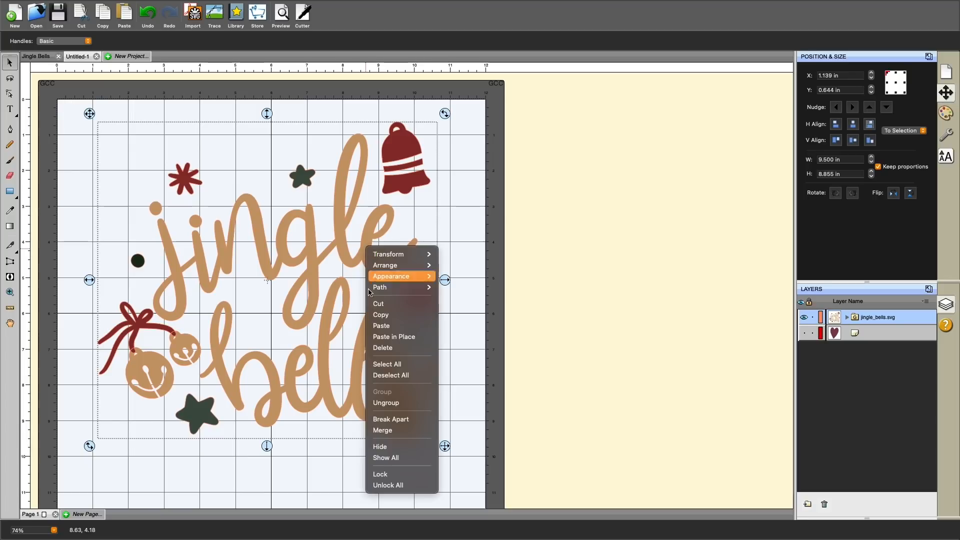
{"action": "left_click", "coordinate": [396, 406]}
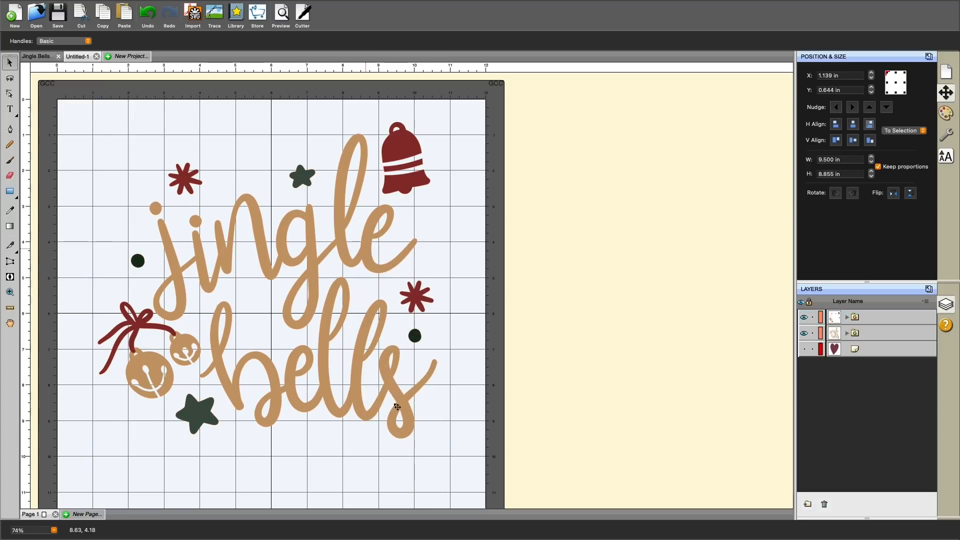
Shift the lettering group to about X 2.48 in, Y 0.85 in and hide the ornaments layer
{"action": "left_click", "coordinate": [371, 231]}
{"action": "mouse_move", "coordinate": [371, 231]}
{"action": "left_mouse_down"}
{"action": "mouse_move", "coordinate": [448, 248]}
{"action": "mouse_move", "coordinate": [550, 307]}
{"action": "mouse_move", "coordinate": [704, 200]}
{"action": "mouse_move", "coordinate": [508, 242]}
{"action": "mouse_move", "coordinate": [392, 253]}
{"action": "mouse_move", "coordinate": [363, 229]}
{"action": "left_mouse_up"}
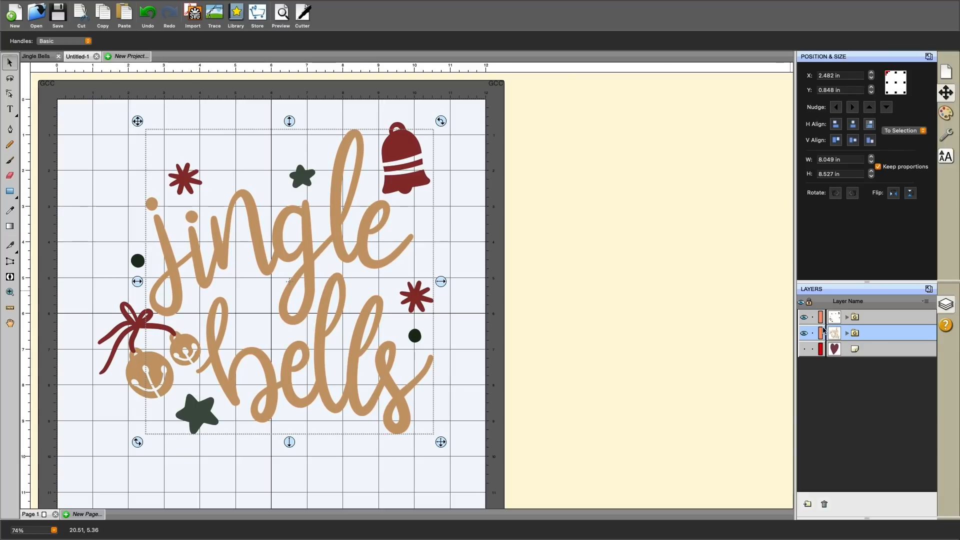
{"action": "left_click", "coordinate": [804, 318]}
{"action": "left_click", "coordinate": [804, 318]}
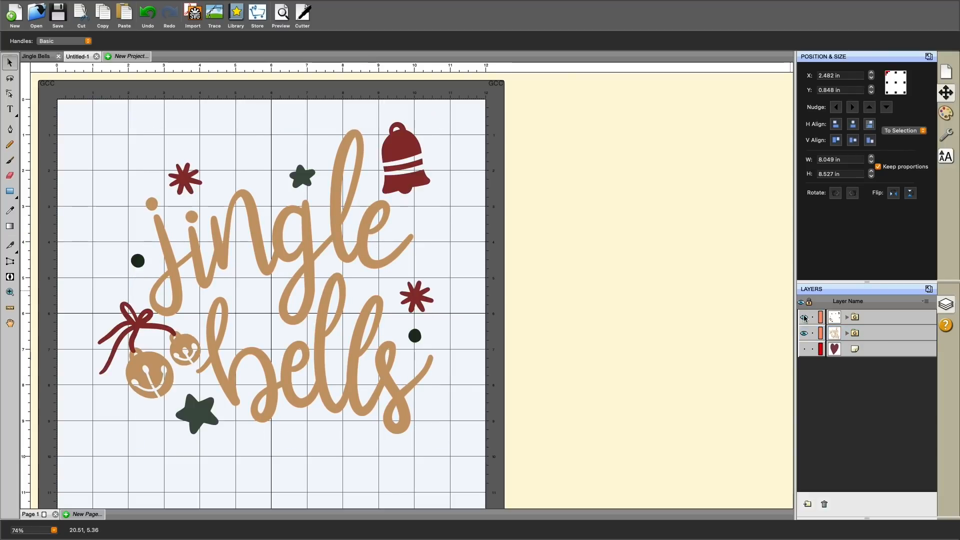
{"action": "left_click", "coordinate": [804, 318]}
{"action": "left_click", "coordinate": [806, 319]}
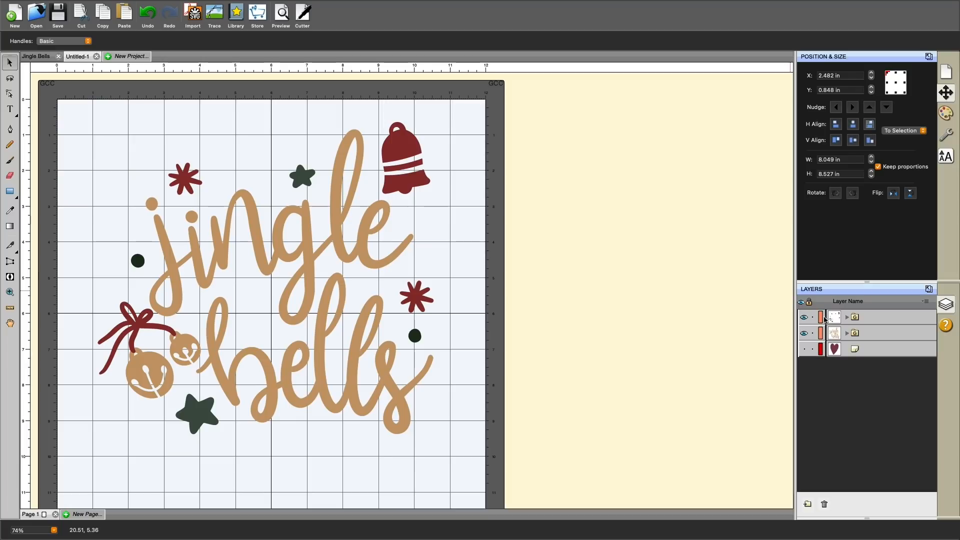
{"action": "left_click", "coordinate": [805, 318]}
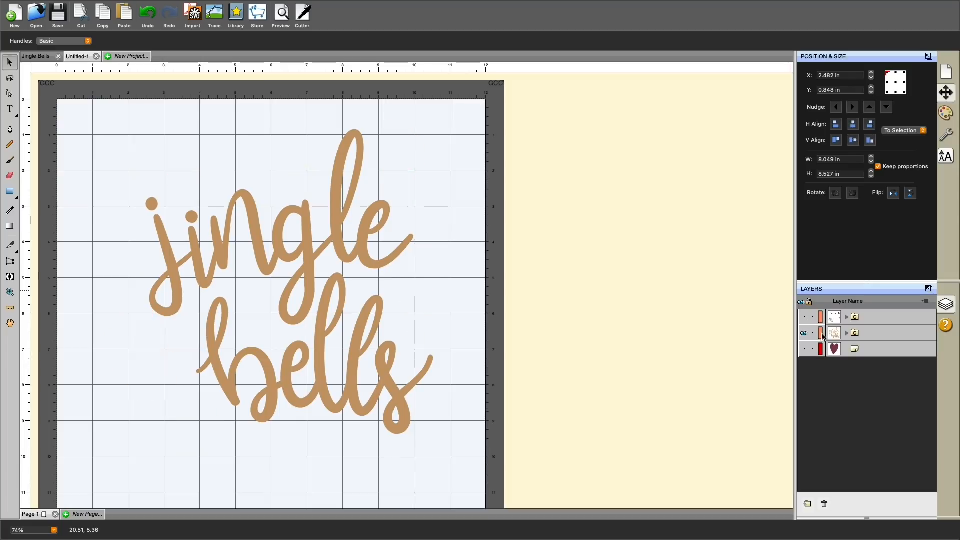
Copy the tan lettering group and paste the copy in place on top of the original
{"action": "left_click", "coordinate": [839, 338]}
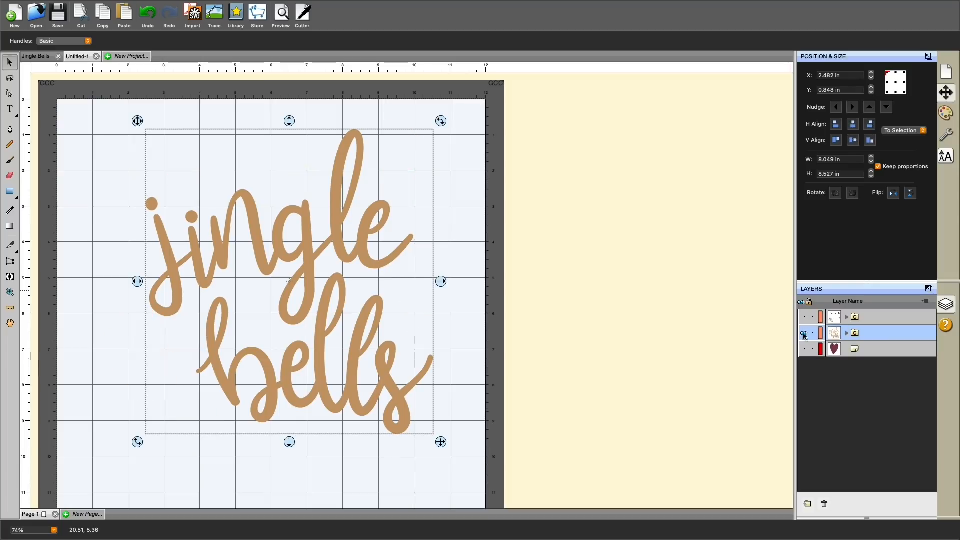
{"action": "left_click", "coordinate": [122, 6]}
{"action": "left_click", "coordinate": [143, 58]}
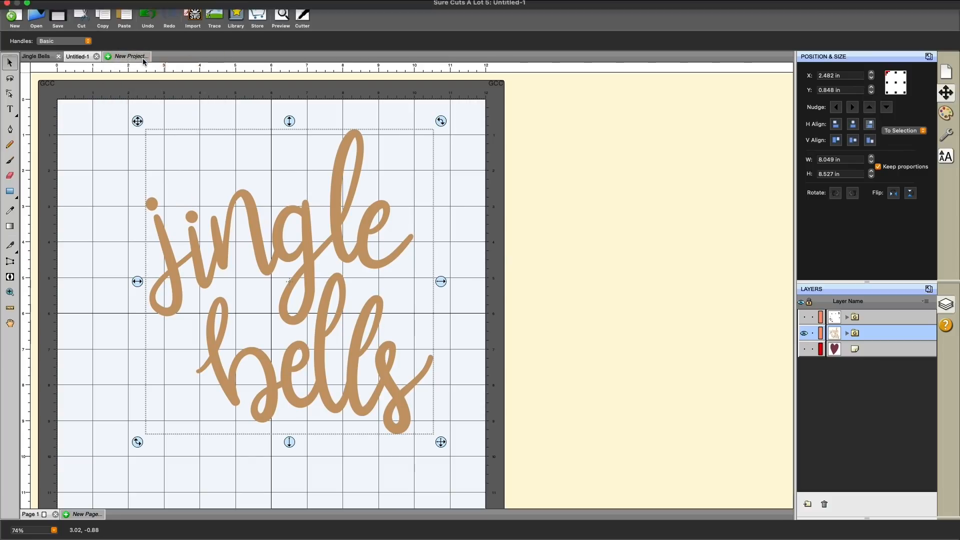
{"action": "left_click", "coordinate": [103, 19]}
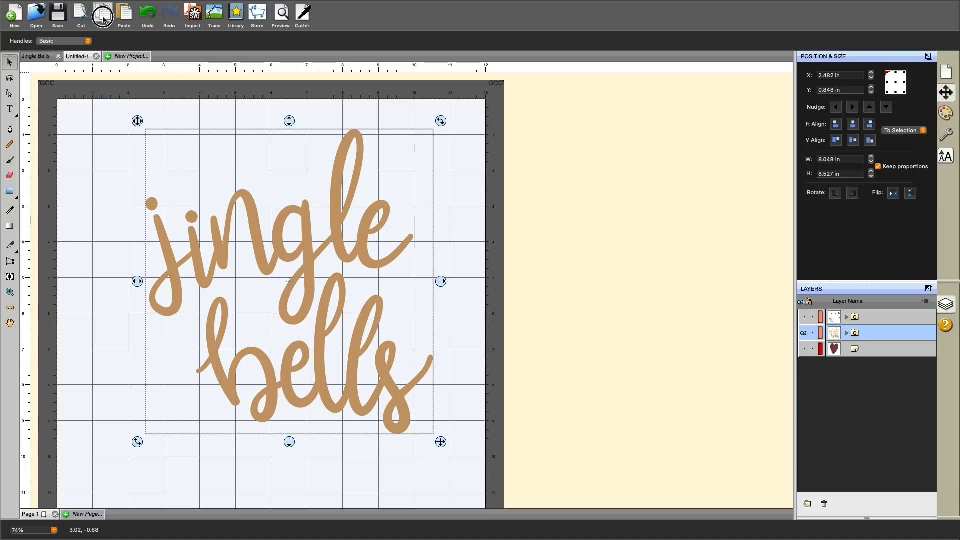
{"action": "left_click", "coordinate": [122, 6]}
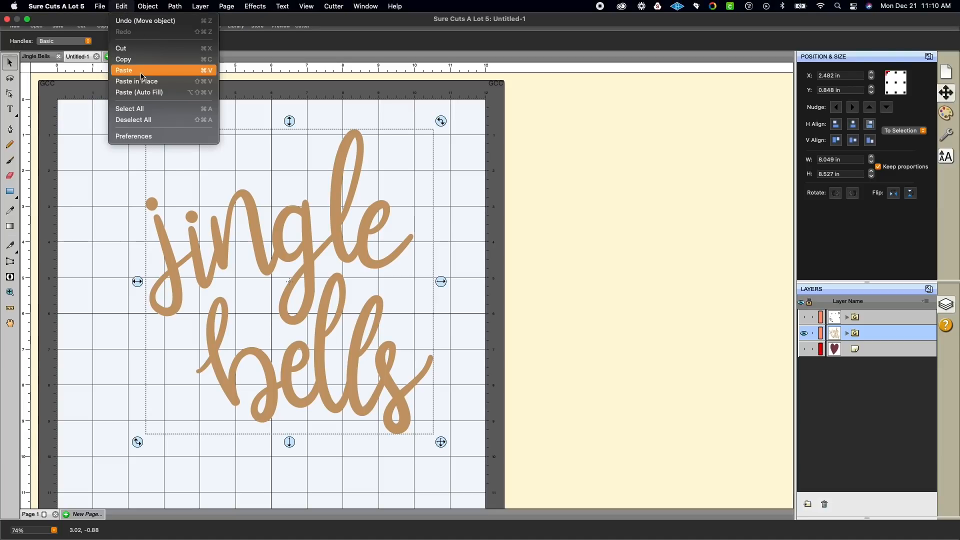
{"action": "left_click", "coordinate": [141, 73]}
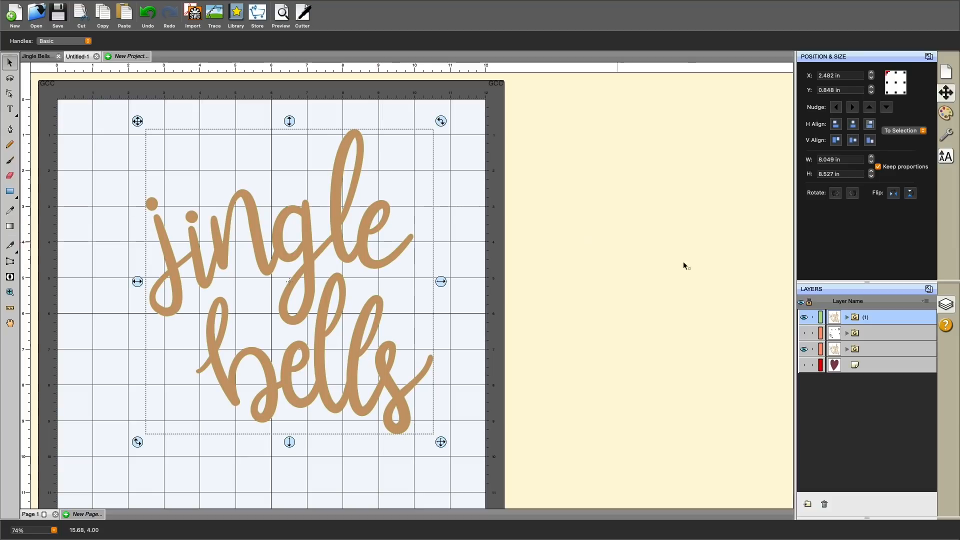
Change the fill colour of the copied lettering to the very dark grey swatch next to black
{"action": "left_click", "coordinate": [945, 114]}
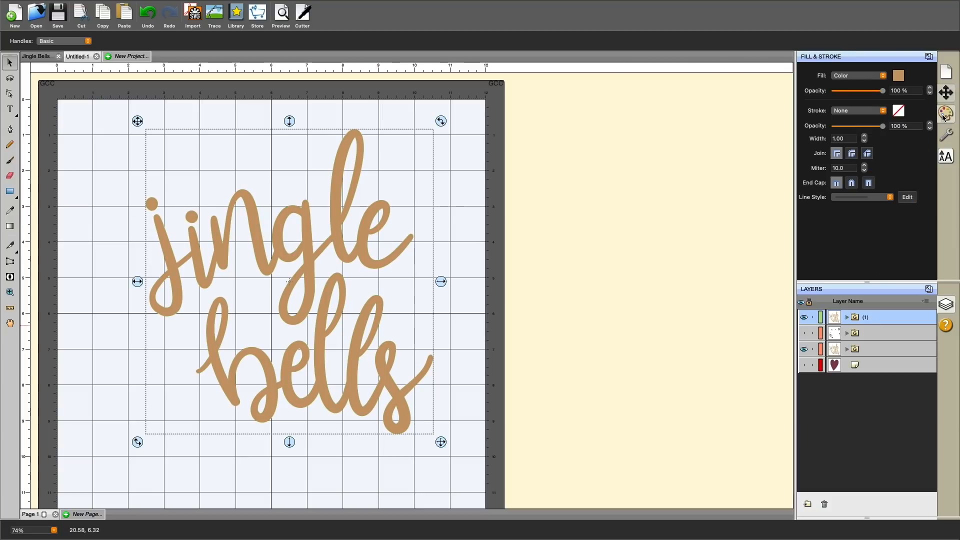
{"action": "left_click", "coordinate": [899, 76]}
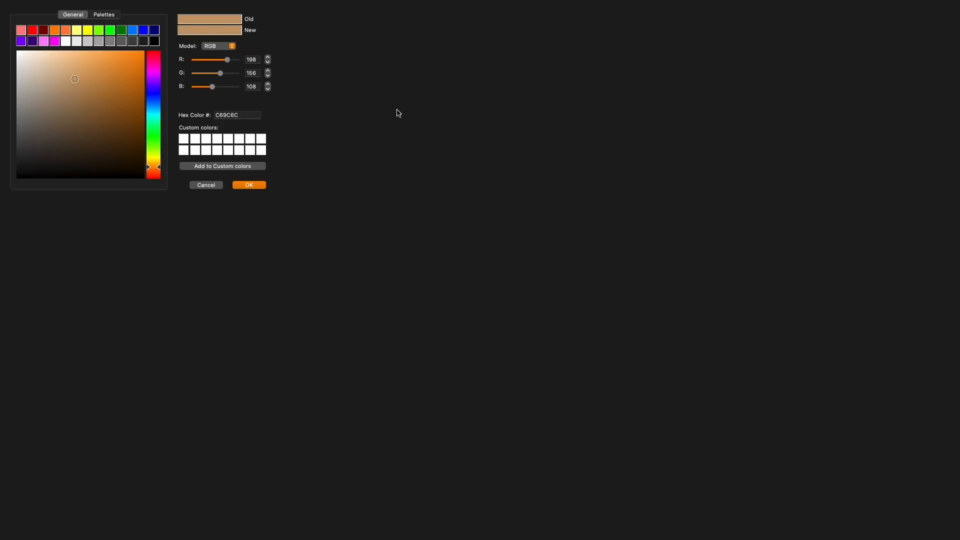
{"action": "left_click", "coordinate": [144, 41]}
{"action": "left_click", "coordinate": [249, 185]}
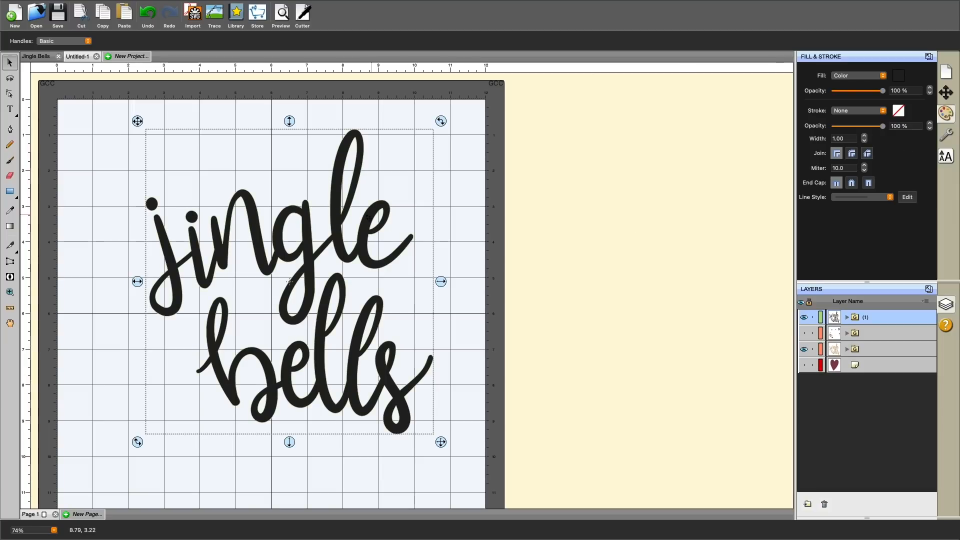
Move the dark lettering aside to show the tan original, undo the move, and toggle the dark layer's visibility off and on
{"action": "left_click_drag", "start_coordinate": [374, 219], "coordinate": [469, 225]}
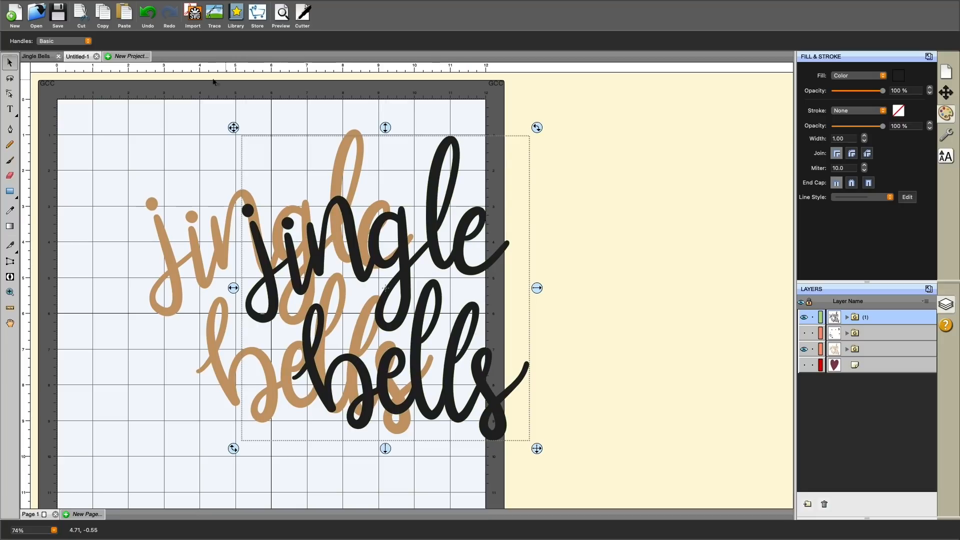
{"action": "left_click", "coordinate": [153, 19]}
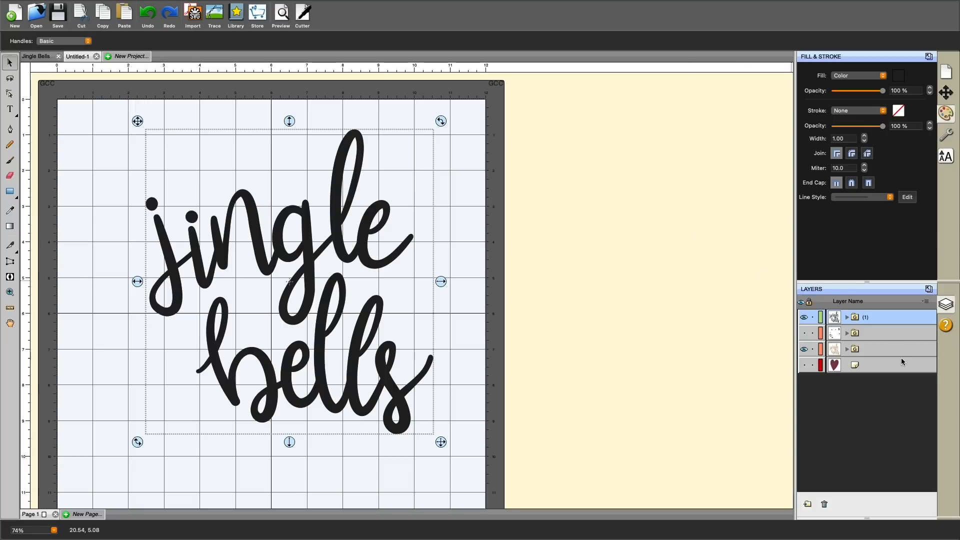
{"action": "left_click", "coordinate": [871, 350]}
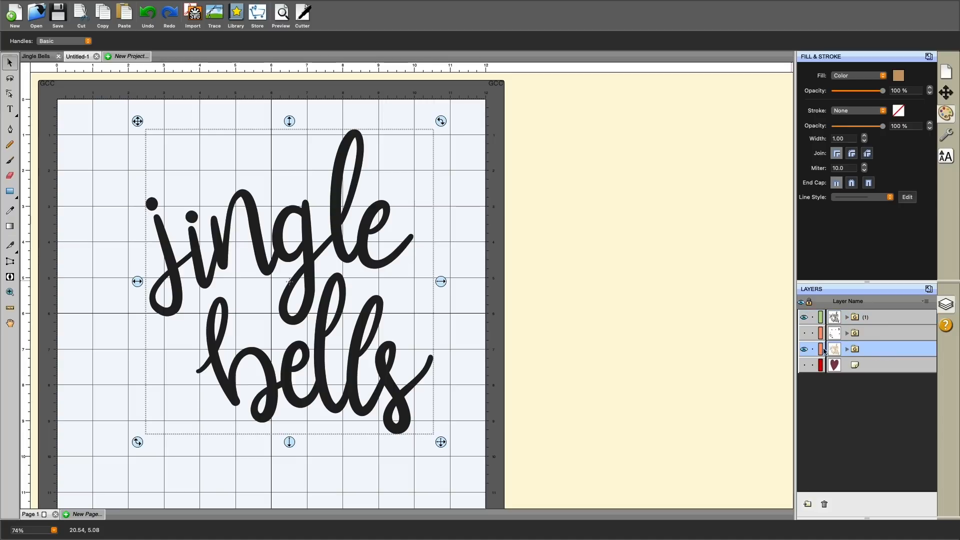
{"action": "left_click", "coordinate": [804, 318]}
{"action": "left_click", "coordinate": [804, 317]}
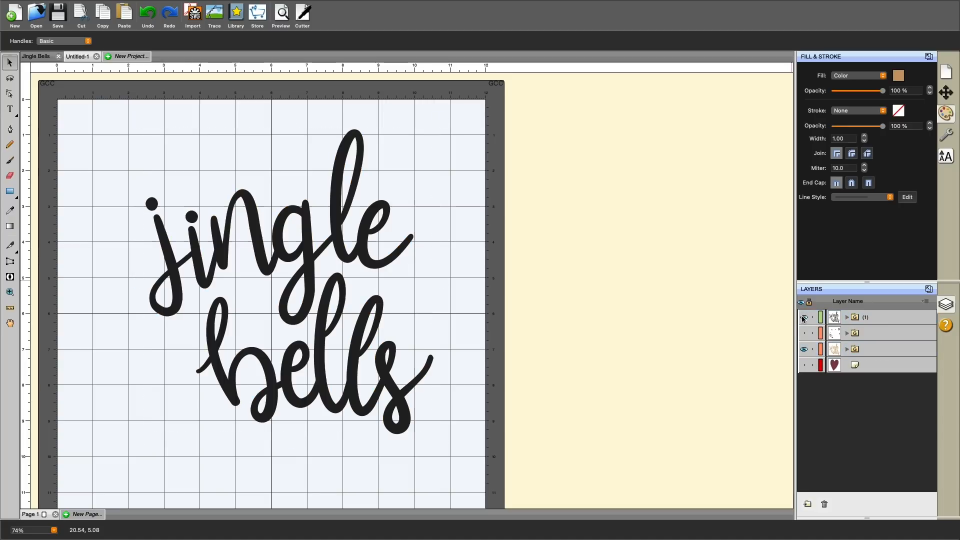
Apply the Shadow (Rounded) style to the tan lettering layer with a size of 0.15 in
{"action": "left_click", "coordinate": [871, 349]}
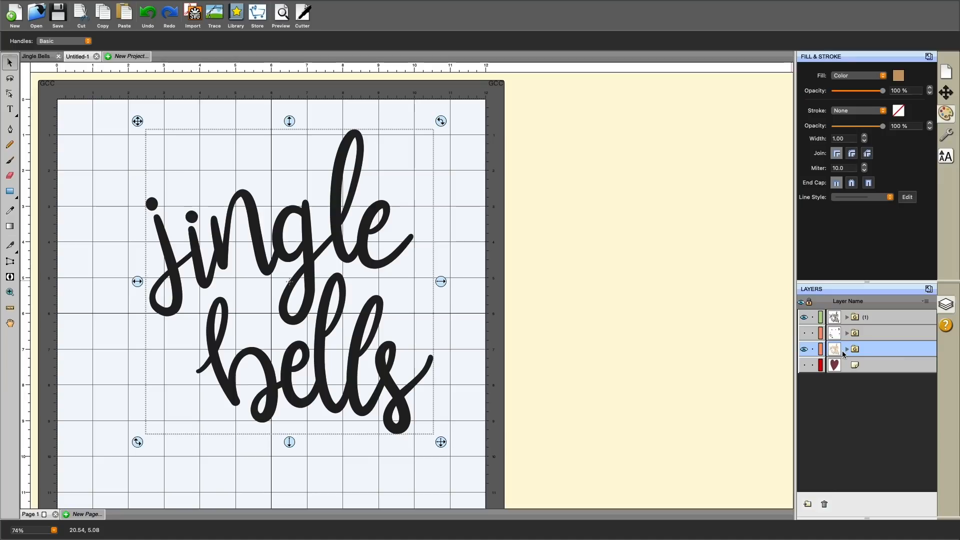
{"action": "left_click", "coordinate": [946, 136]}
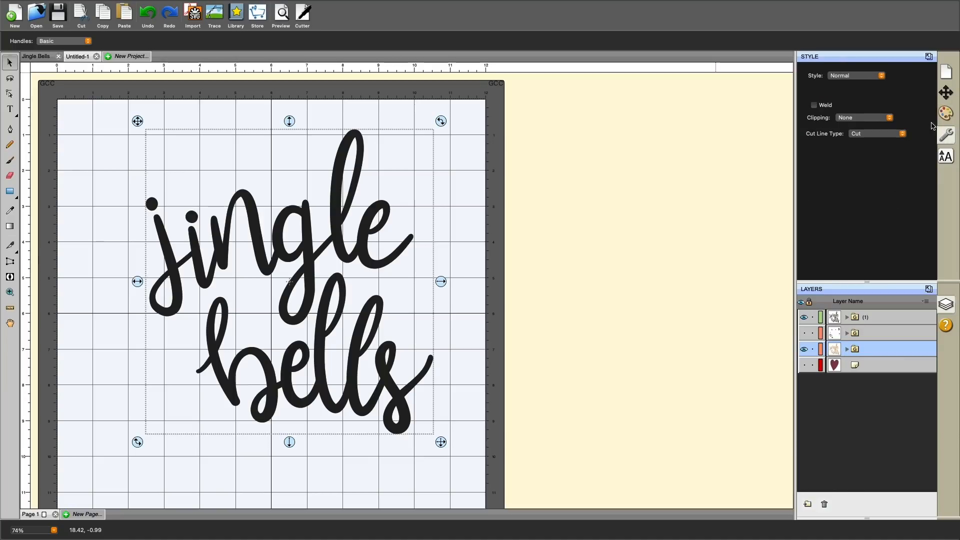
{"action": "left_click", "coordinate": [853, 81]}
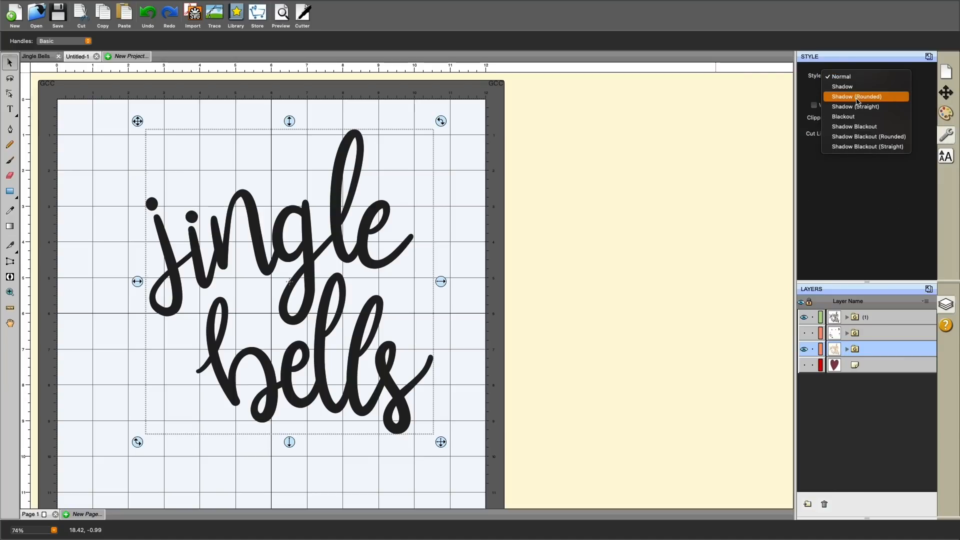
{"action": "left_click", "coordinate": [858, 98]}
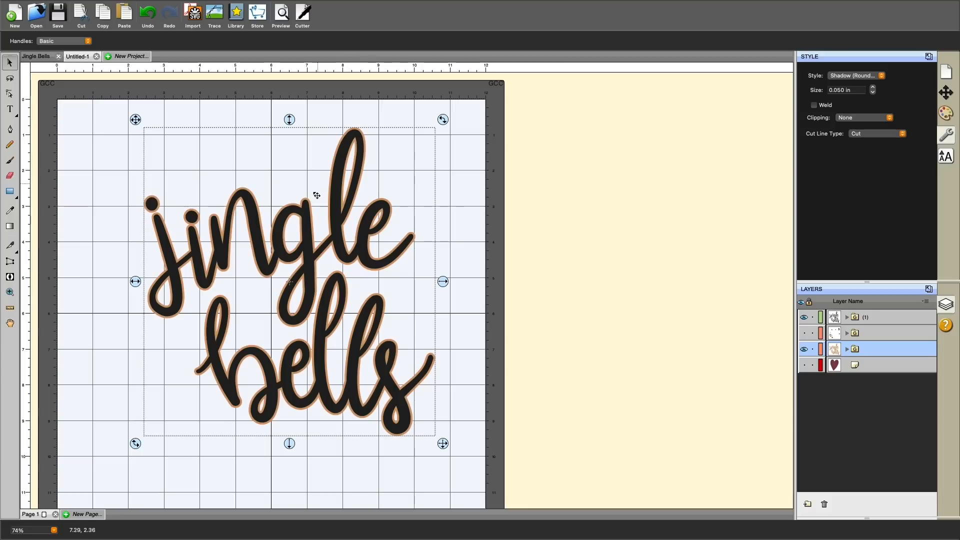
{"action": "left_click", "coordinate": [873, 88]}
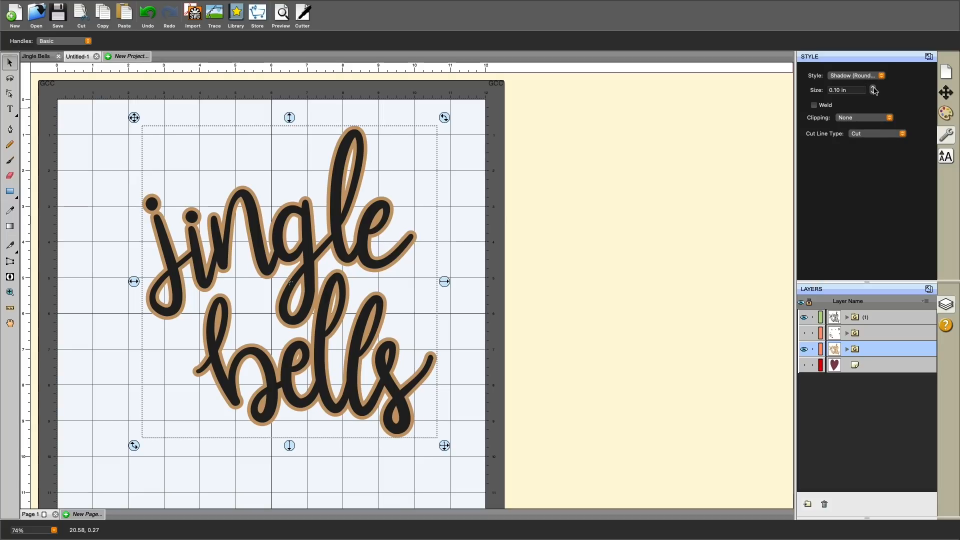
{"action": "left_click", "coordinate": [874, 88]}
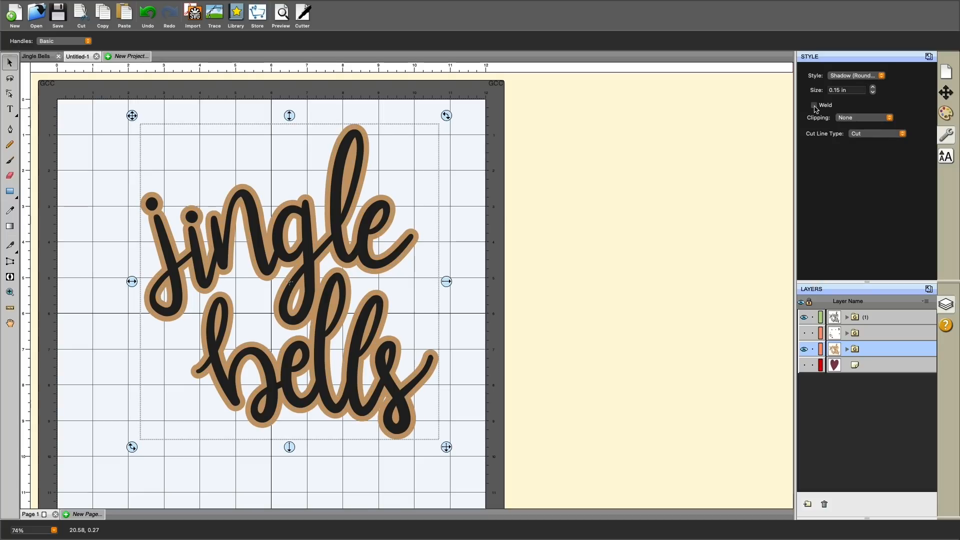
Toggle the Weld option for the tan shadow style and merge the shadow group's pieces into a single layer
{"action": "left_click", "coordinate": [815, 105]}
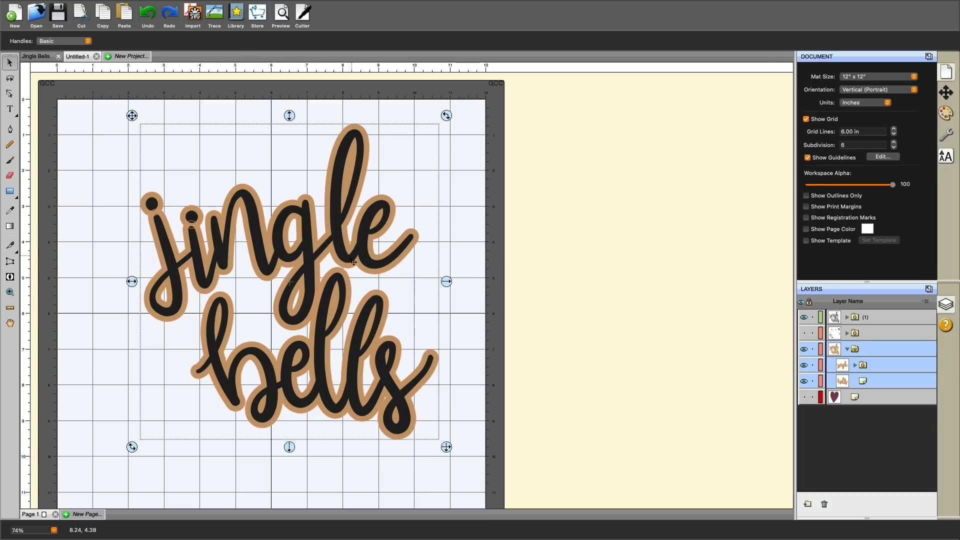
{"action": "left_click_drag", "start_coordinate": [352, 263], "coordinate": [351, 261]}
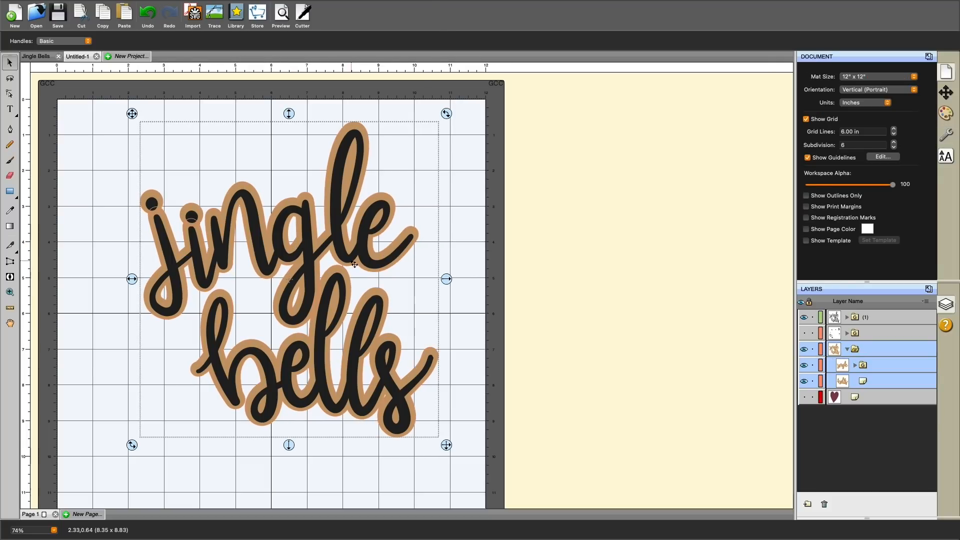
{"action": "key", "text": "ctrl+z"}
{"action": "left_click", "coordinate": [378, 273]}
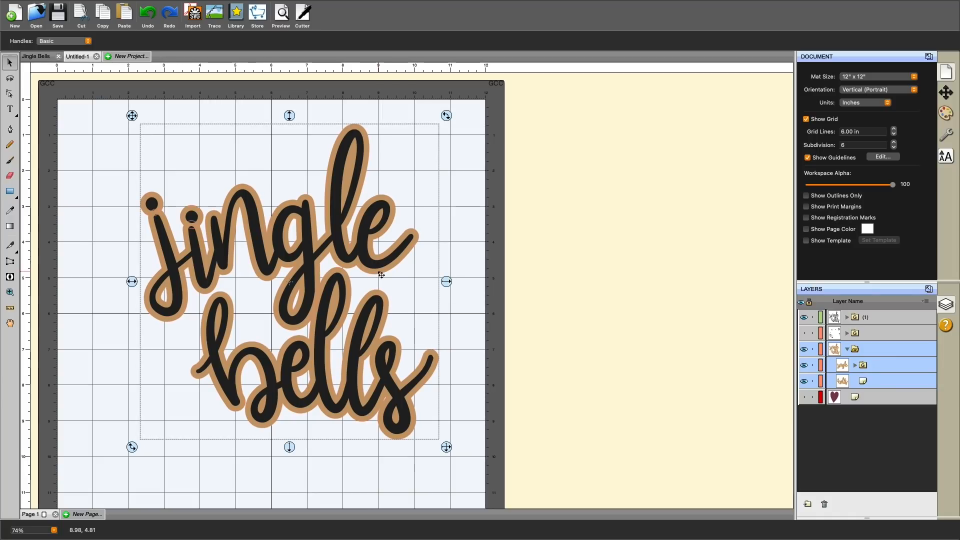
{"action": "right_click", "coordinate": [381, 274]}
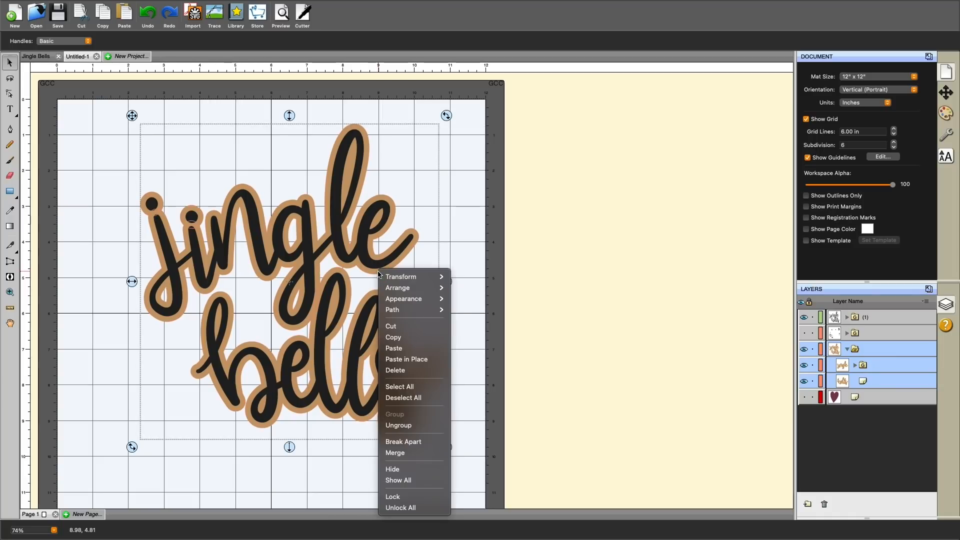
{"action": "left_click", "coordinate": [395, 454]}
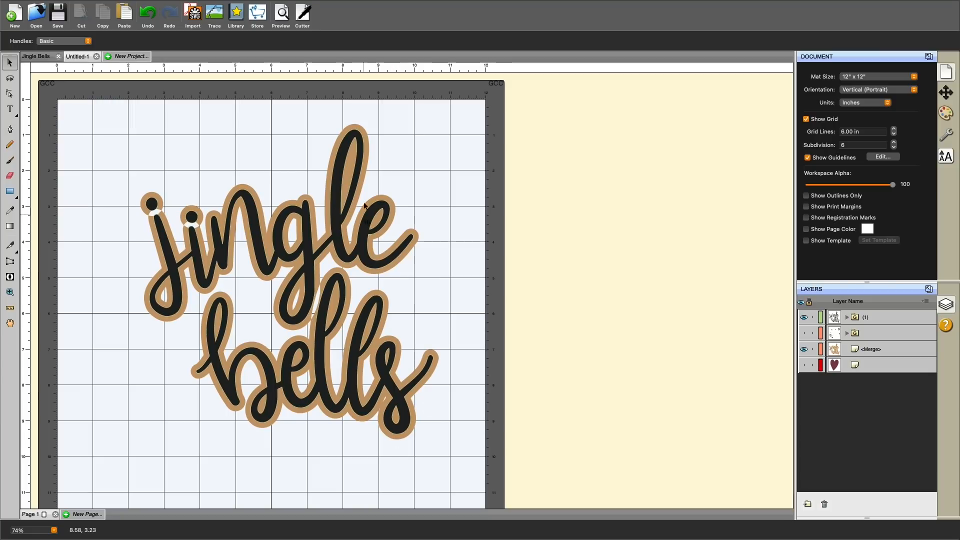
Apply the Rhinestones effect to the merged tan shadow using round SS 10 / PP 22 stones (2.80 - 2.90 mm), previewing it before accepting
{"action": "left_click", "coordinate": [371, 156]}
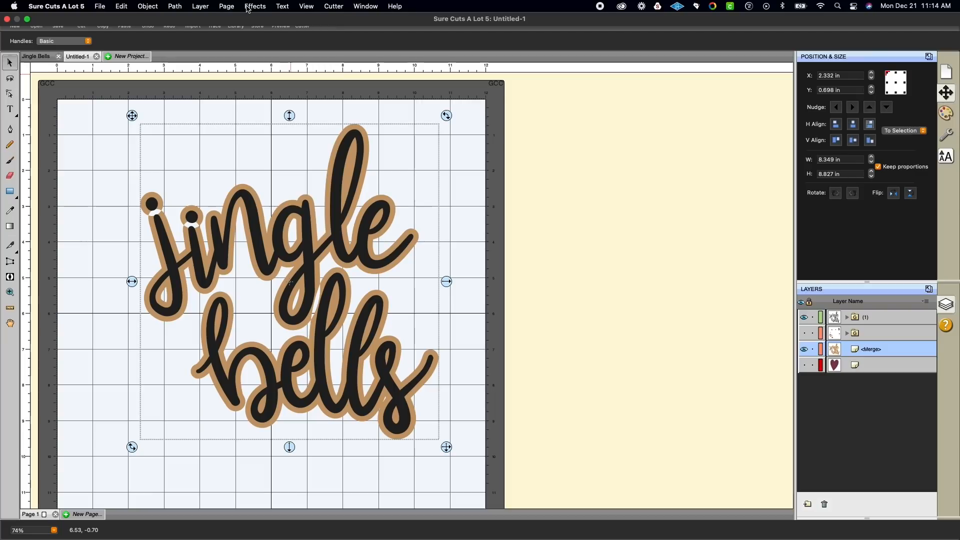
{"action": "left_click", "coordinate": [255, 6]}
{"action": "left_click", "coordinate": [282, 175]}
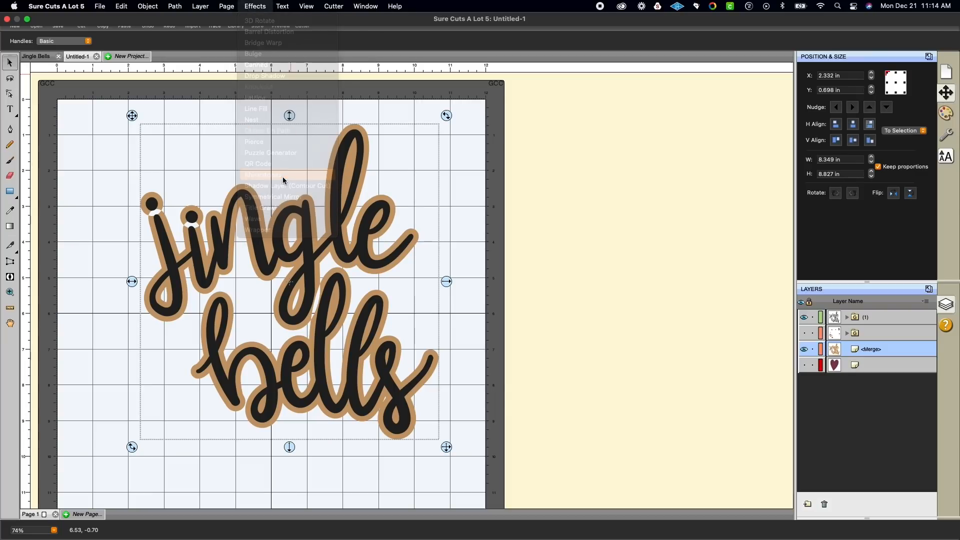
{"action": "scroll", "coordinate": [419, 252], "scroll_direction": "down", "scroll_amount": 7}
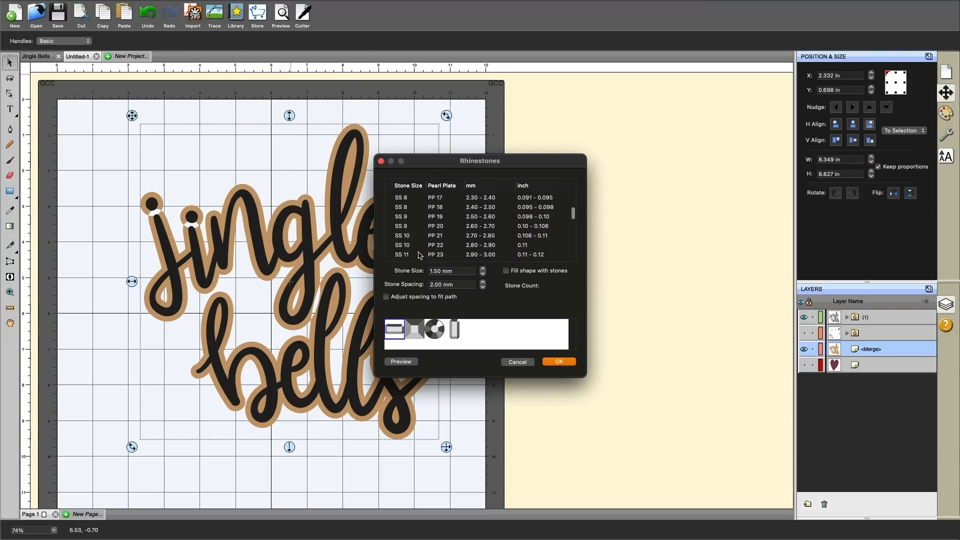
{"action": "left_click", "coordinate": [407, 236]}
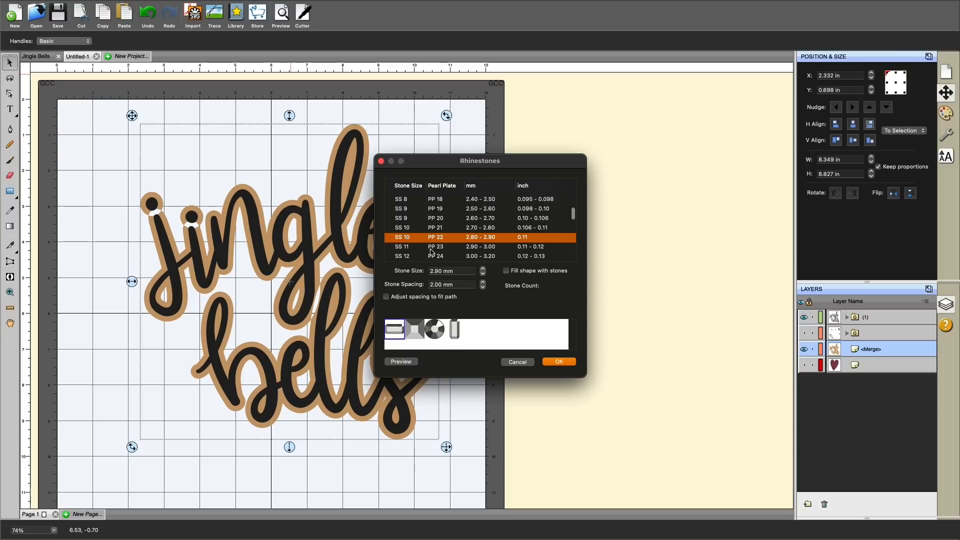
{"action": "left_click", "coordinate": [436, 329]}
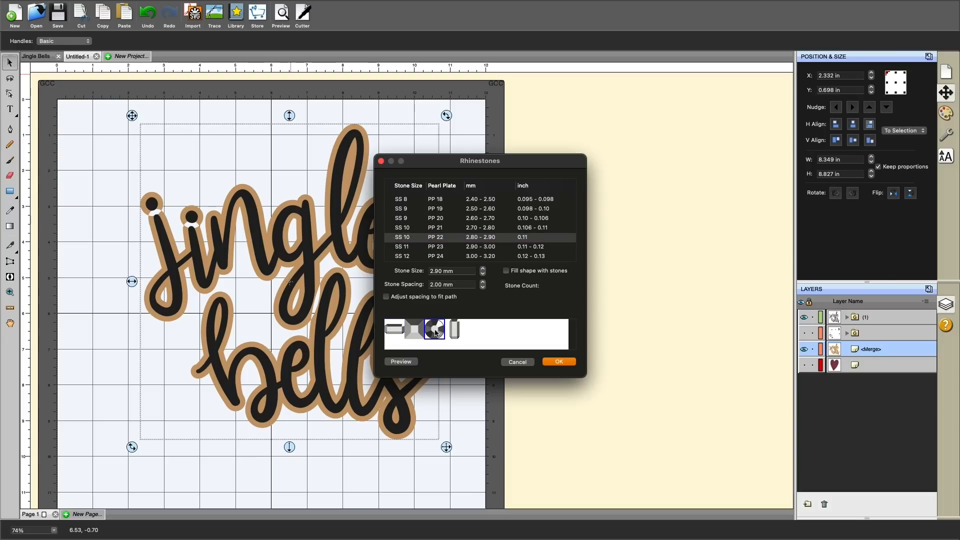
{"action": "left_click", "coordinate": [401, 361]}
{"action": "left_click_drag", "start_coordinate": [448, 159], "coordinate": [572, 153]}
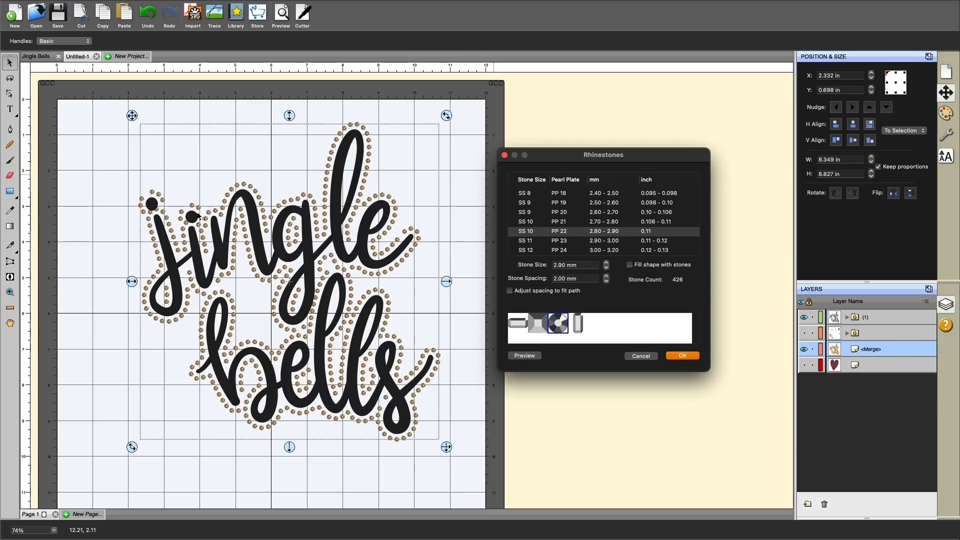
{"action": "left_click", "coordinate": [681, 356]}
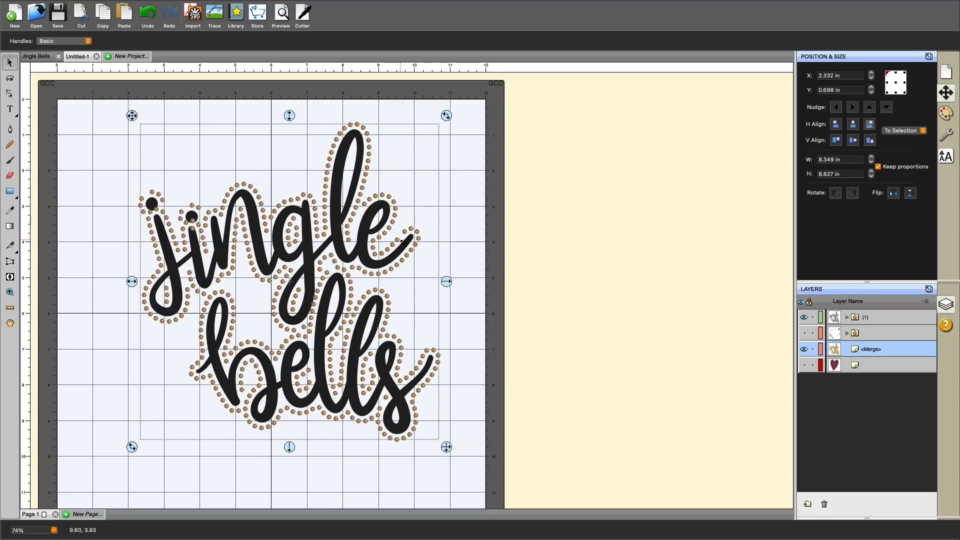
Toggle the rhinestone layer's visibility off and on, and deselect it to inspect the stone outline
{"action": "left_click", "coordinate": [805, 349]}
{"action": "left_click", "coordinate": [804, 349]}
{"action": "left_click", "coordinate": [431, 242]}
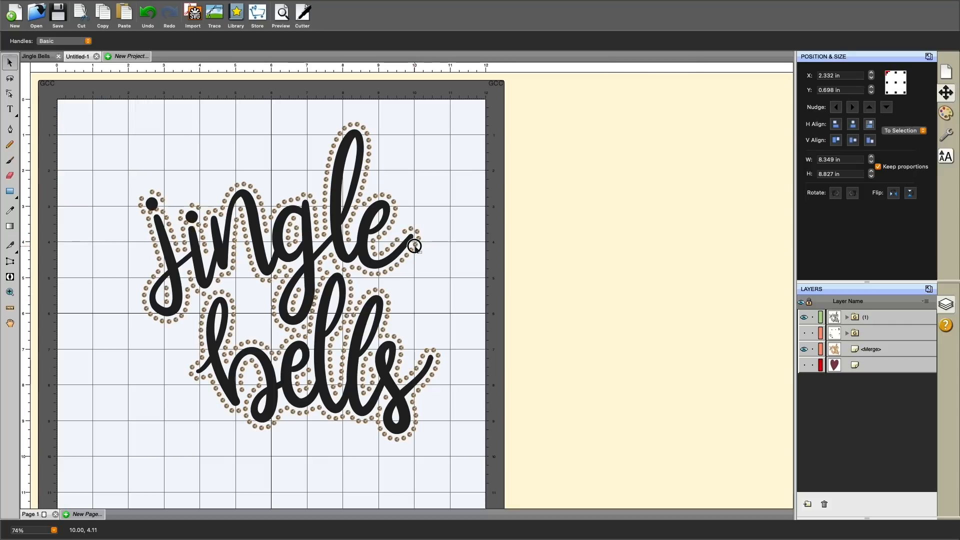
Break the rhinestone outline layer apart into individual stones
{"action": "left_click", "coordinate": [870, 349]}
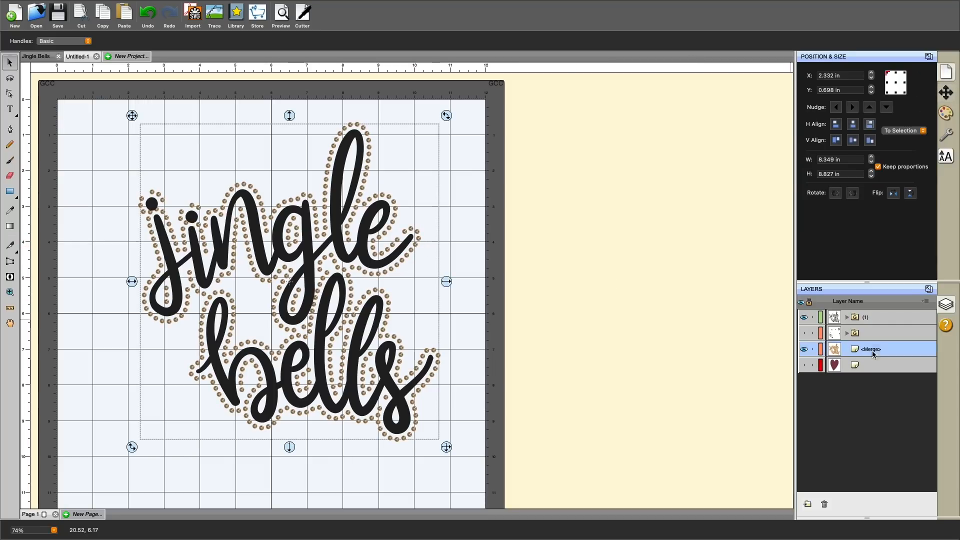
{"action": "right_click", "coordinate": [399, 238]}
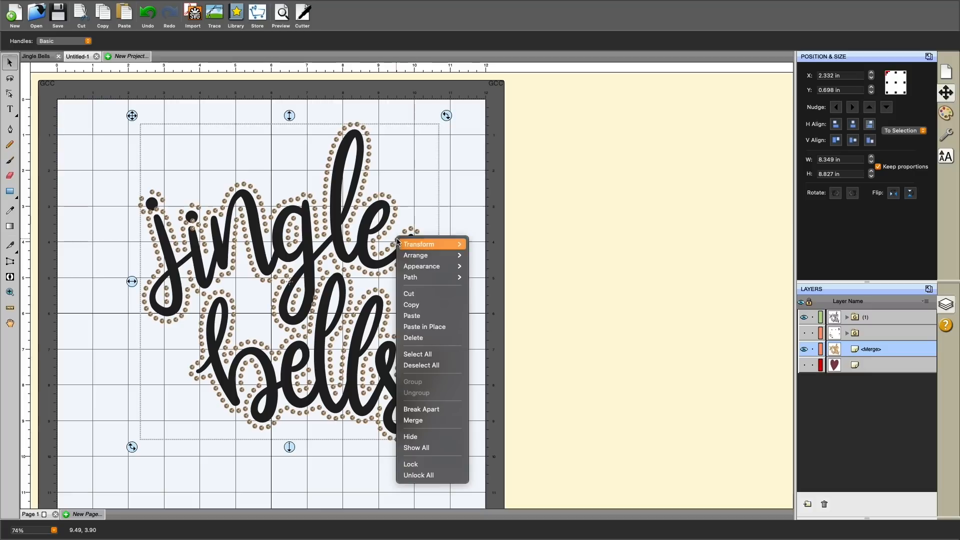
{"action": "left_click", "coordinate": [439, 421]}
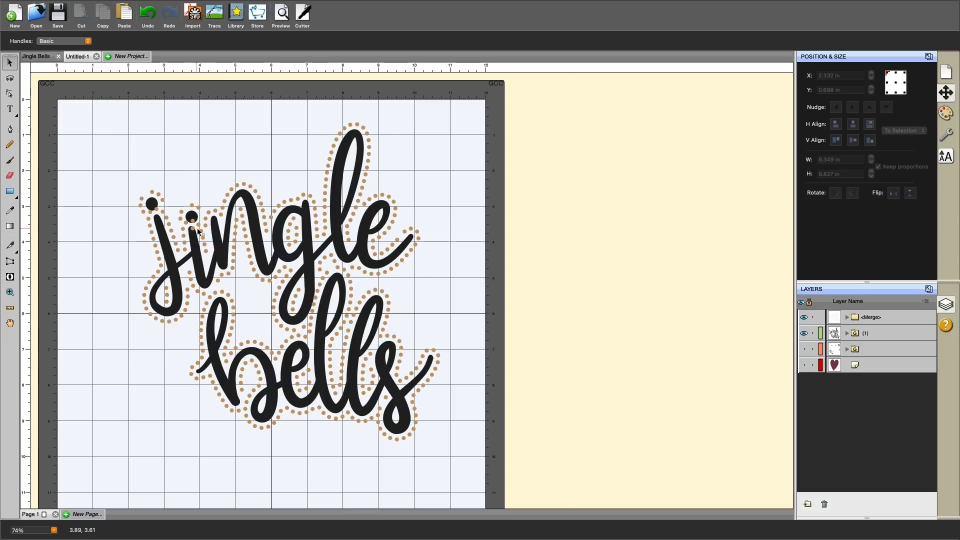
Move the stone between the j's dot and stem up into the gap in the ring above the dot
{"action": "scroll", "coordinate": [199, 231], "scroll_direction": "up", "scroll_amount": 3}
{"action": "left_click", "coordinate": [11, 291]}
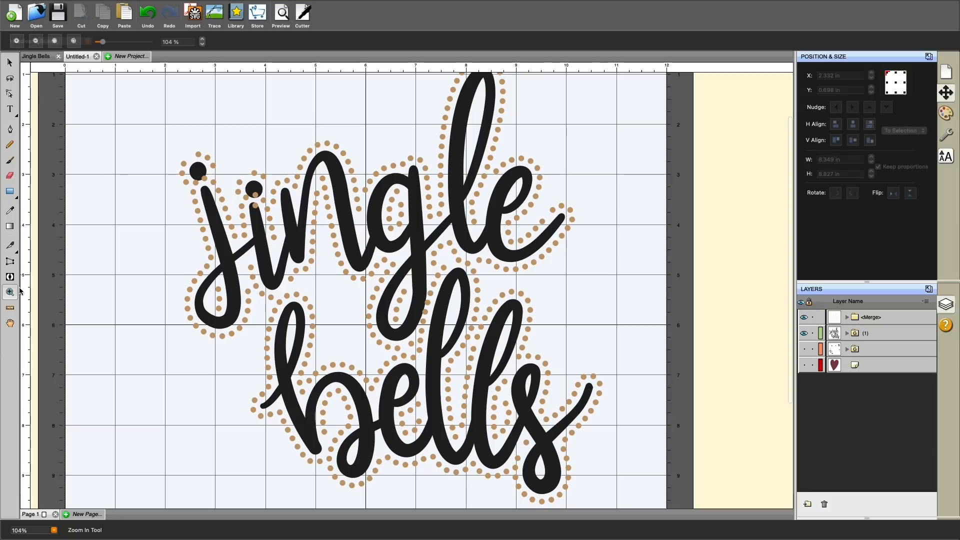
{"action": "left_click", "coordinate": [259, 194]}
{"action": "left_click", "coordinate": [261, 195]}
{"action": "scroll", "coordinate": [345, 328], "scroll_direction": "down", "scroll_amount": 2}
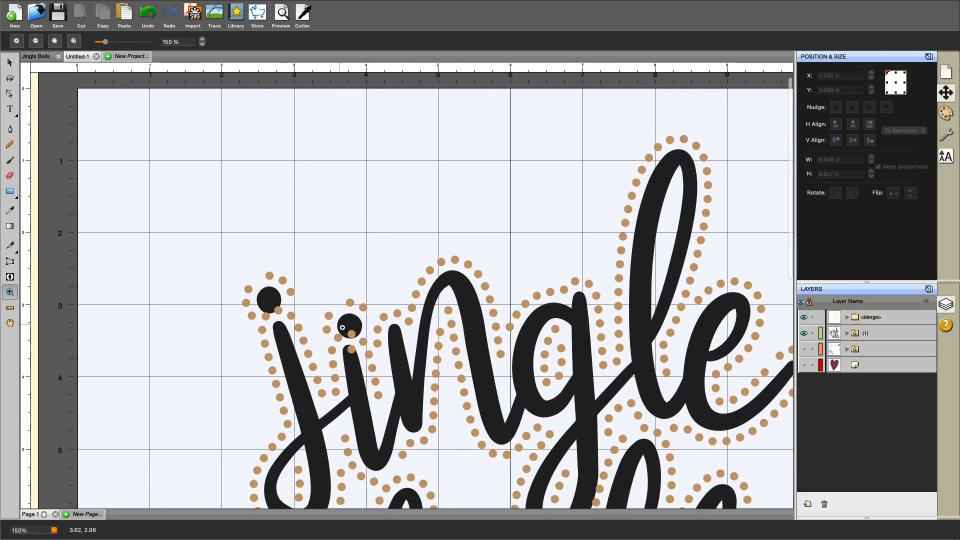
{"action": "scroll", "coordinate": [325, 318], "scroll_direction": "down", "scroll_amount": 1}
{"action": "left_click", "coordinate": [9, 62]}
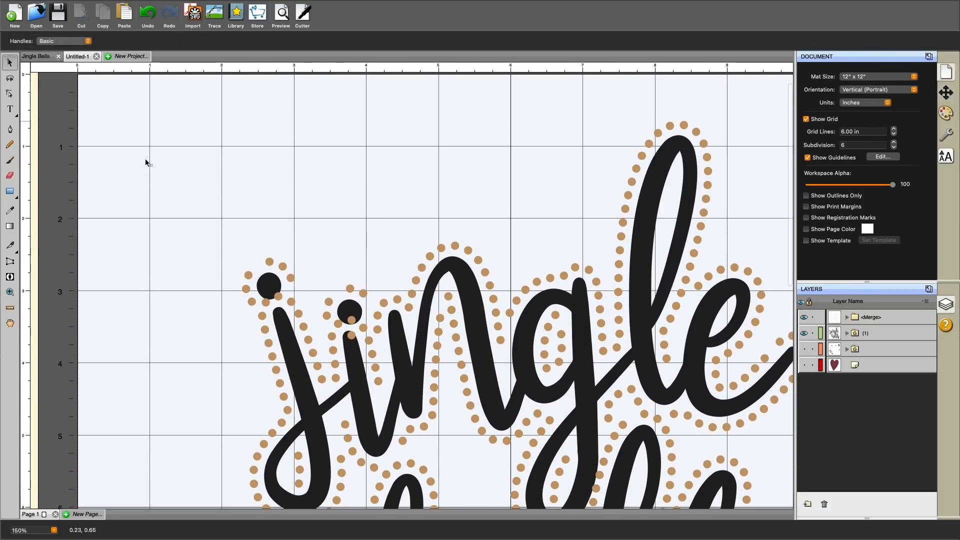
{"action": "left_click", "coordinate": [269, 305]}
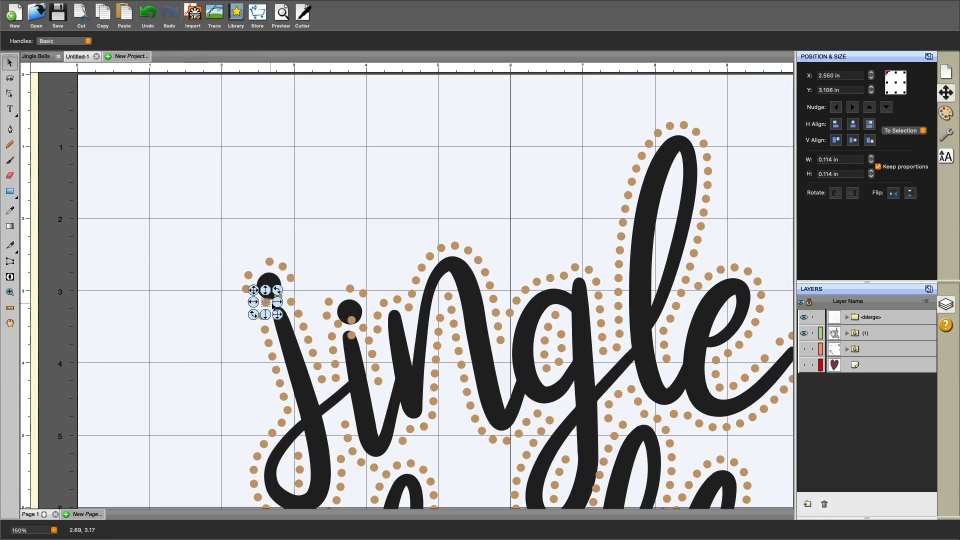
{"action": "left_click", "coordinate": [283, 305]}
{"action": "left_click", "coordinate": [279, 296]}
{"action": "left_click_drag", "start_coordinate": [279, 297], "coordinate": [259, 264]}
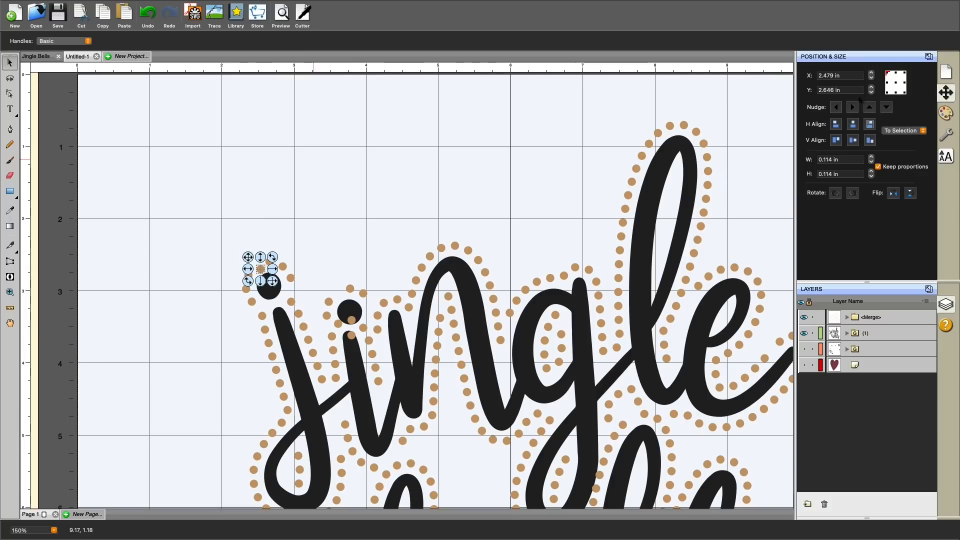
Nudge the moved stone above the j's dot to about X 2.44 in, Y 2.59 in
{"action": "left_click", "coordinate": [836, 108]}
{"action": "left_click", "coordinate": [836, 107]}
{"action": "left_click", "coordinate": [871, 108]}
{"action": "left_click", "coordinate": [871, 108]}
{"action": "left_click", "coordinate": [871, 108]}
{"action": "left_click", "coordinate": [871, 108]}
{"action": "left_click", "coordinate": [870, 108]}
{"action": "left_click", "coordinate": [870, 108]}
{"action": "left_click", "coordinate": [836, 107]}
{"action": "left_click", "coordinate": [836, 107]}
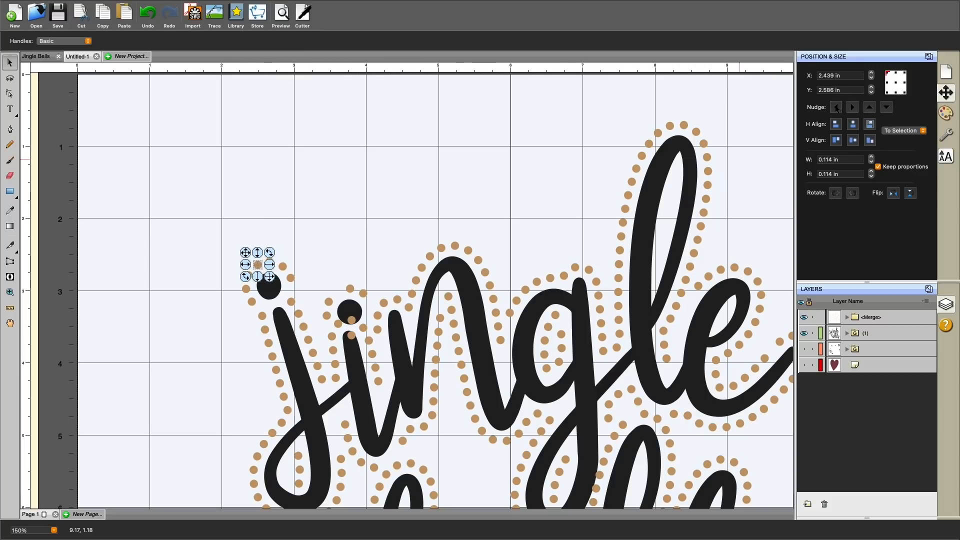
Remove the stone overlapping the i's dot and move the one below it above the dot, to about X 3.55 in, Y 2.93 in
{"action": "left_click", "coordinate": [349, 313]}
{"action": "left_click", "coordinate": [353, 337]}
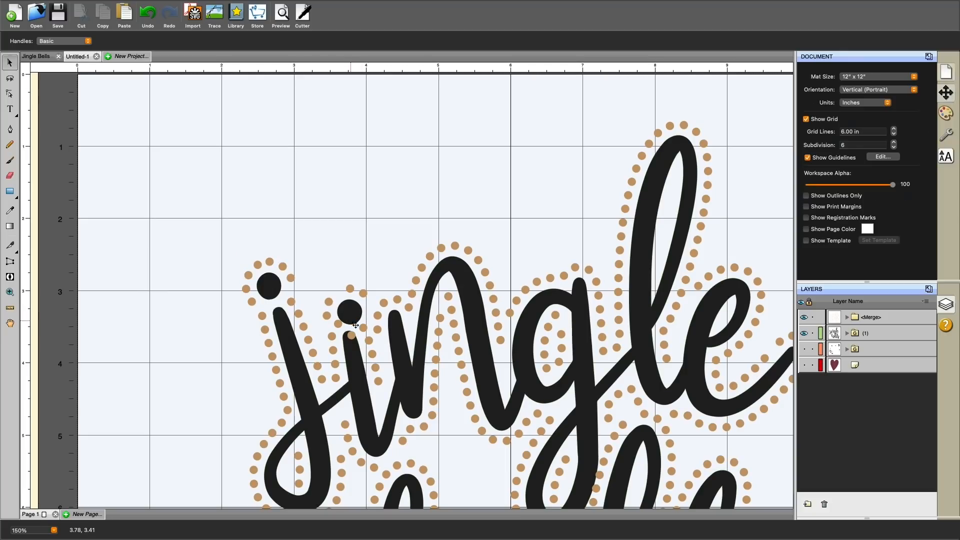
{"action": "left_click", "coordinate": [338, 323]}
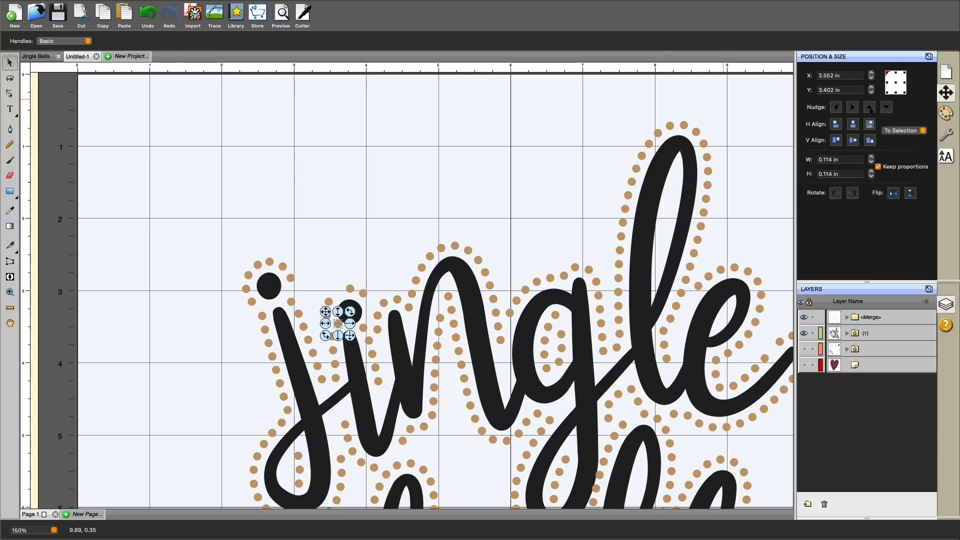
{"action": "left_click", "coordinate": [870, 108]}
{"action": "left_click", "coordinate": [870, 108]}
{"action": "left_click", "coordinate": [870, 108]}
{"action": "left_click", "coordinate": [870, 108]}
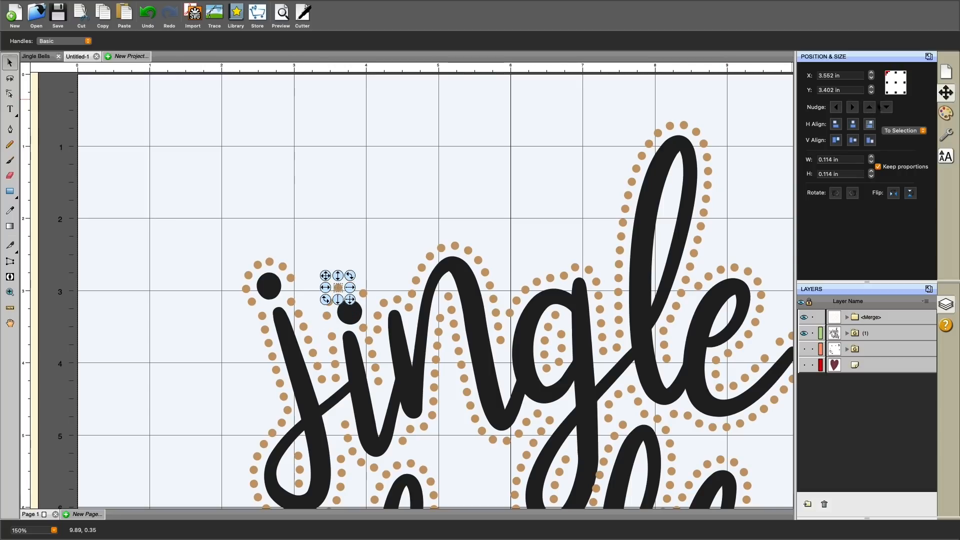
{"action": "left_click", "coordinate": [885, 107]}
{"action": "left_click", "coordinate": [885, 107]}
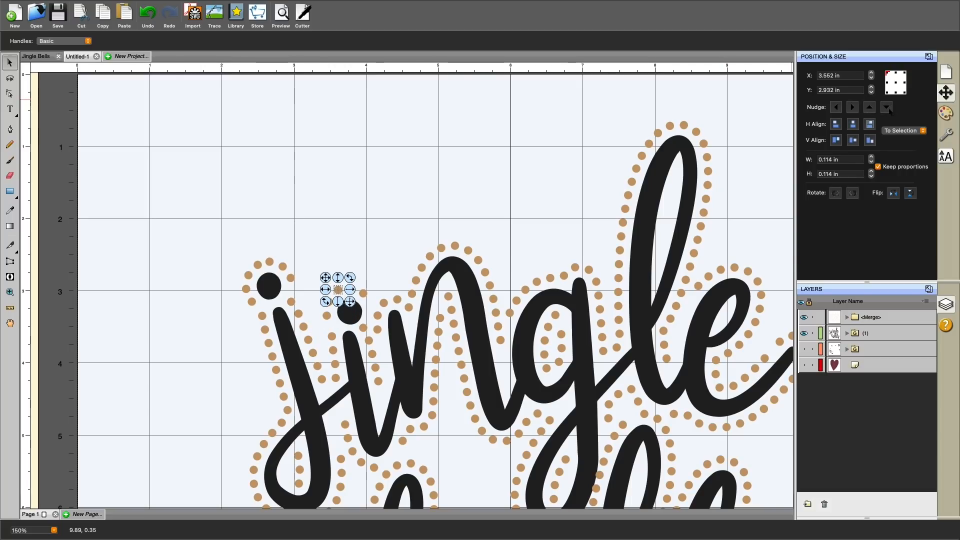
{"action": "left_click", "coordinate": [513, 196]}
Copy the stone above the end of the e's tail in jingle and paste a duplicate
{"action": "scroll", "coordinate": [428, 243], "scroll_direction": "down", "scroll_amount": 3}
{"action": "scroll", "coordinate": [428, 243], "scroll_direction": "right", "scroll_amount": 3}
{"action": "left_click", "coordinate": [707, 272]}
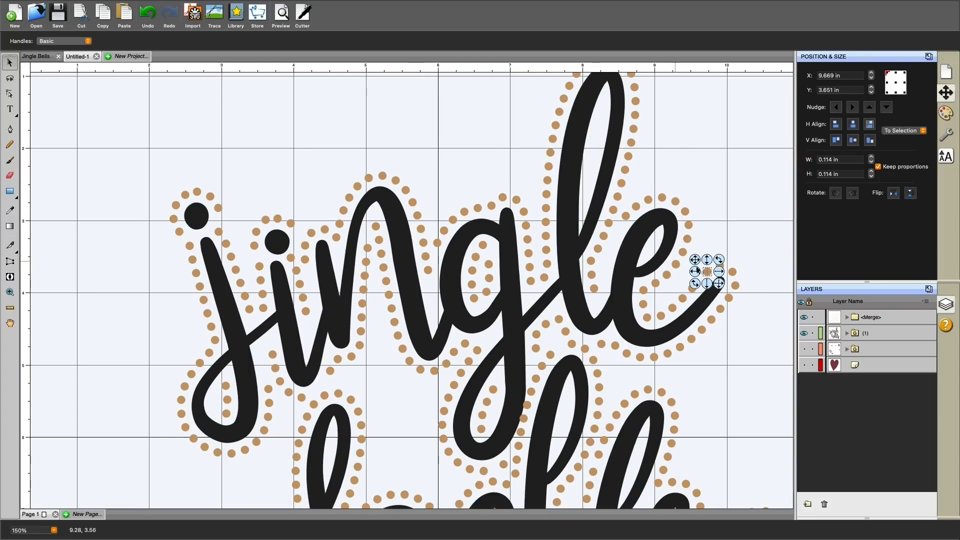
{"action": "left_click", "coordinate": [102, 14]}
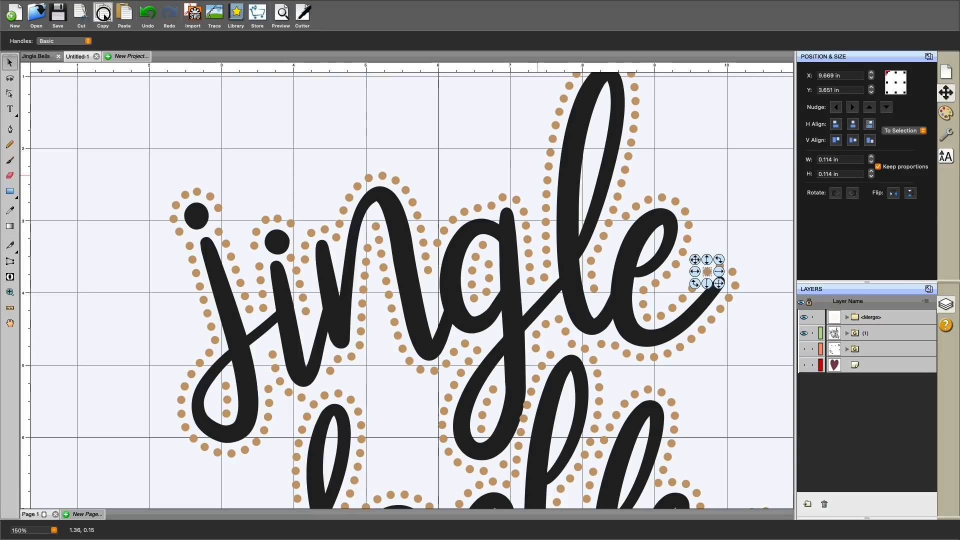
{"action": "left_click", "coordinate": [124, 14]}
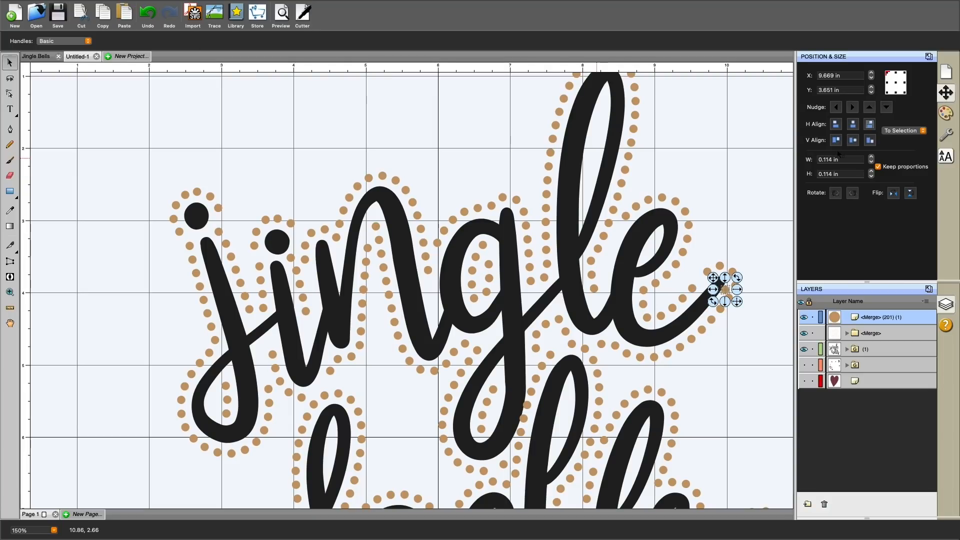
Nudge the duplicated stone into the gap in the outline above the e's tail and deselect it
{"action": "key", "text": "Left"}
{"action": "key", "text": "Left"}
{"action": "key", "text": "Left"}
{"action": "key", "text": "Up"}
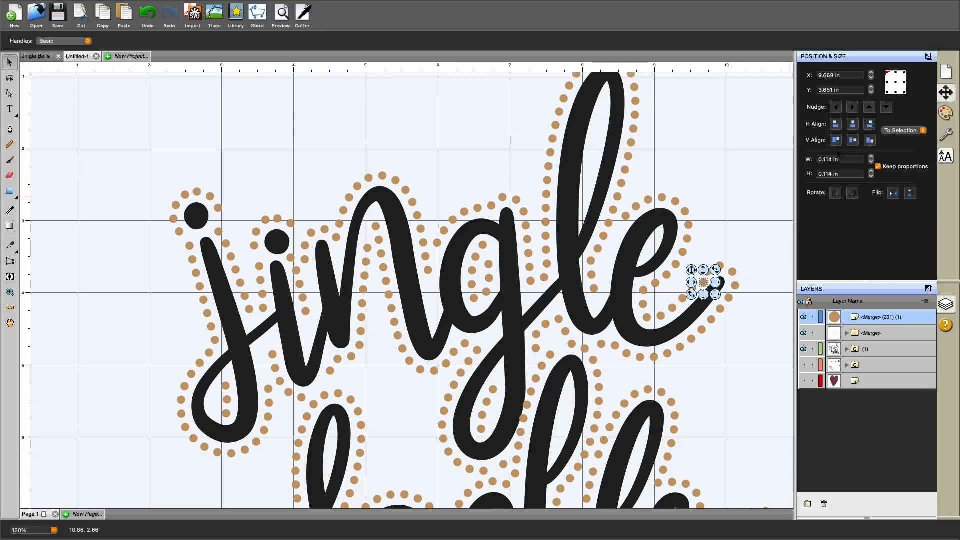
{"action": "left_click", "coordinate": [840, 108]}
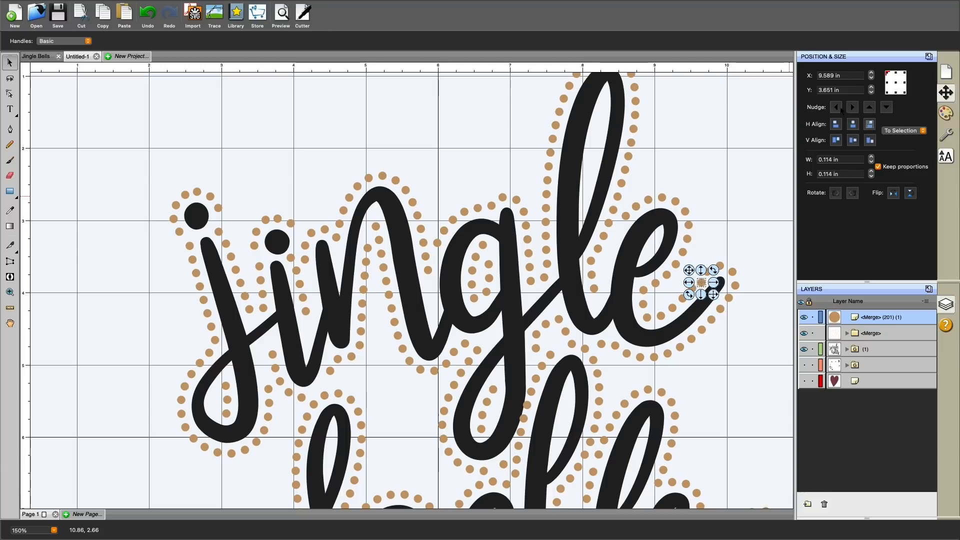
{"action": "left_click", "coordinate": [870, 108]}
{"action": "left_click", "coordinate": [837, 108]}
{"action": "left_click", "coordinate": [836, 108]}
{"action": "left_click", "coordinate": [836, 108]}
{"action": "left_click", "coordinate": [870, 108]}
{"action": "left_click", "coordinate": [870, 108]}
{"action": "left_click", "coordinate": [750, 215]}
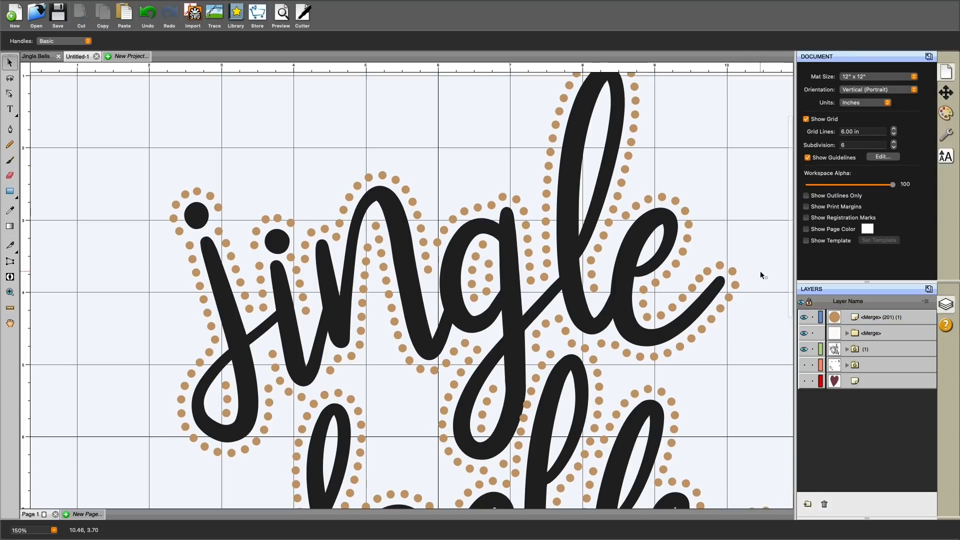
Shift the rhinestone between the g's descender and the first l of bells, near Y 5.87 in, slightly to the right
{"action": "scroll", "coordinate": [760, 273], "scroll_direction": "down", "scroll_amount": 5}
{"action": "scroll", "coordinate": [761, 276], "scroll_direction": "down", "scroll_amount": 5}
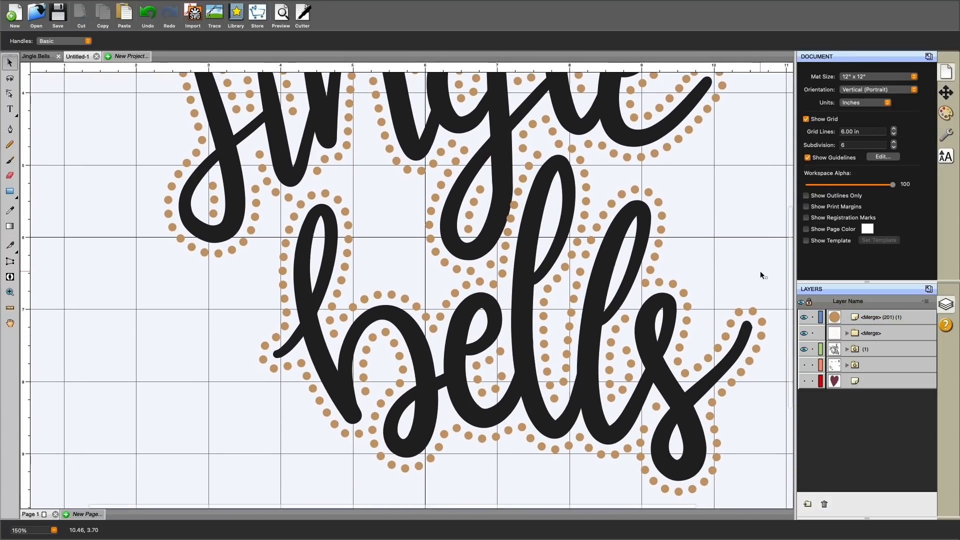
{"action": "scroll", "coordinate": [761, 275], "scroll_direction": "up", "scroll_amount": 2}
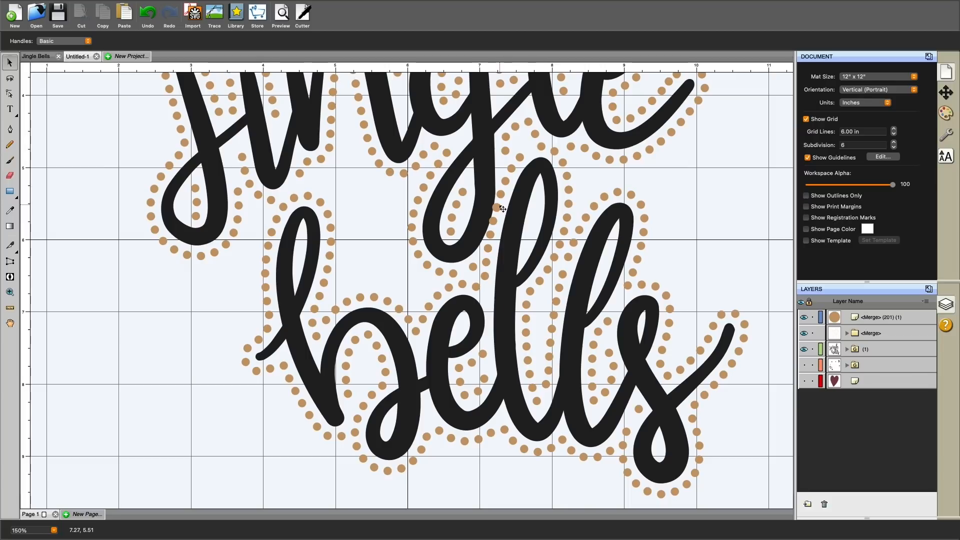
{"action": "left_click", "coordinate": [495, 231]}
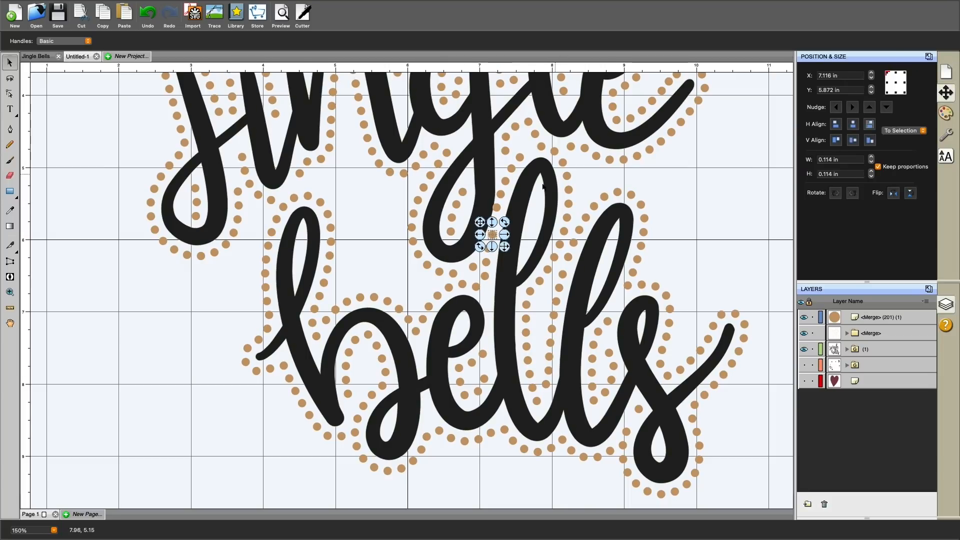
{"action": "left_click_drag", "start_coordinate": [492, 236], "coordinate": [503, 196]}
{"action": "left_click", "coordinate": [852, 107]}
{"action": "left_click", "coordinate": [852, 107]}
{"action": "left_click", "coordinate": [853, 107]}
Nudge the next stone up beside the g's descender right to about X 7.18 in and deselect it
{"action": "left_click", "coordinate": [493, 221]}
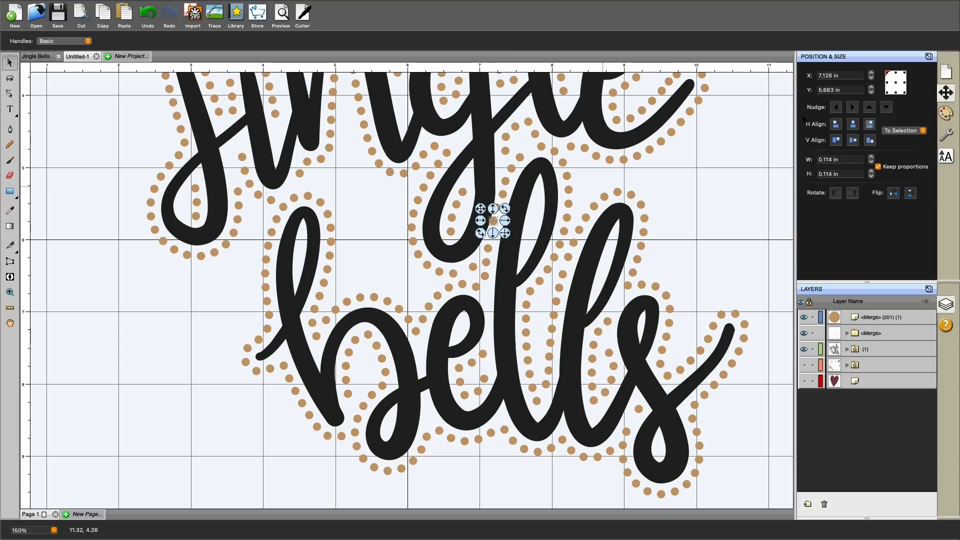
{"action": "left_click", "coordinate": [852, 107]}
{"action": "left_click", "coordinate": [852, 107]}
{"action": "left_click", "coordinate": [853, 107]}
{"action": "left_click", "coordinate": [852, 107]}
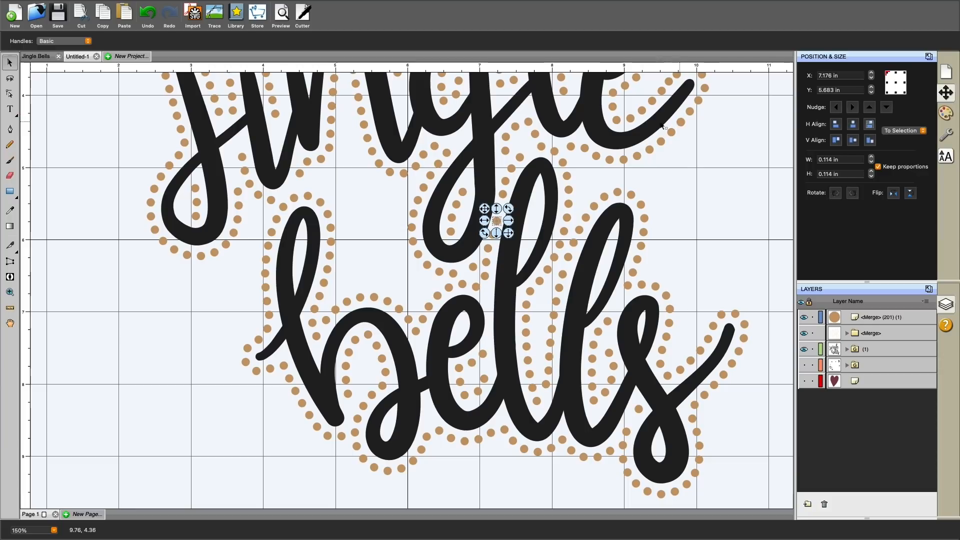
{"action": "left_click", "coordinate": [652, 157]}
Nudge the stone above it, near Y 5.50 in, right to about X 7.22 in and deselect it
{"action": "left_click", "coordinate": [496, 207]}
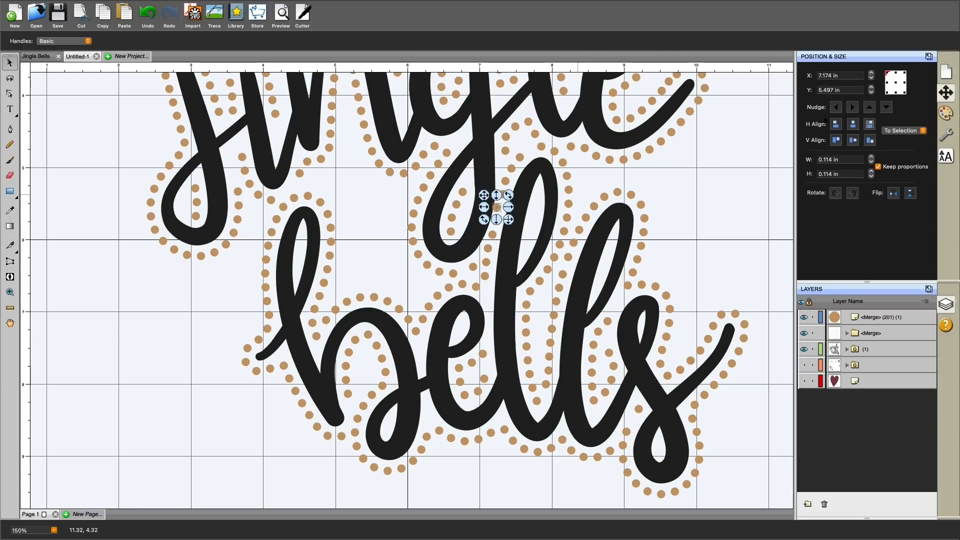
{"action": "left_click", "coordinate": [852, 107]}
{"action": "left_click", "coordinate": [852, 107]}
{"action": "left_click", "coordinate": [852, 107]}
{"action": "left_click", "coordinate": [853, 107]}
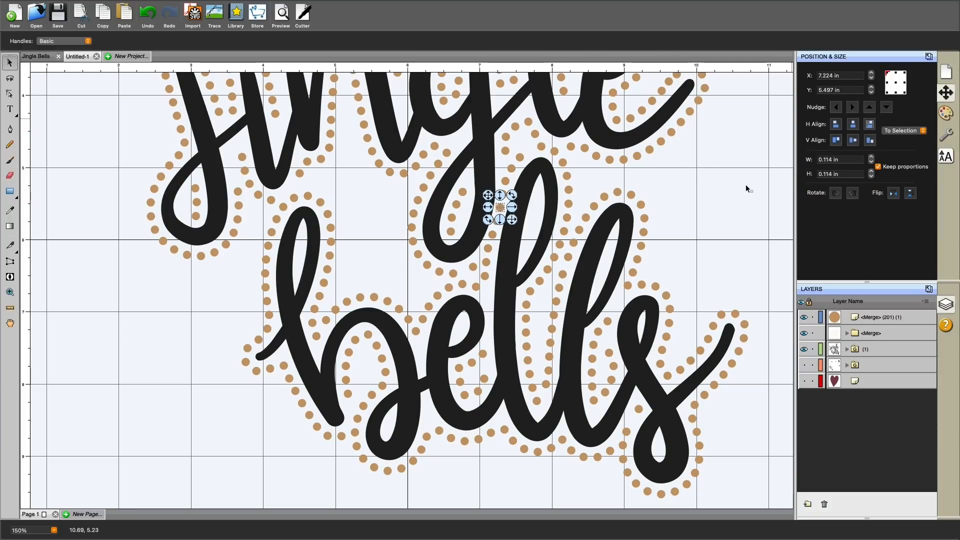
{"action": "left_click", "coordinate": [744, 185]}
Paste another copied stone and position it beside the i's dot in jingle at about X 4.03 in, Y 3.10 in
{"action": "scroll", "coordinate": [743, 182], "scroll_direction": "up", "scroll_amount": 5}
{"action": "key", "text": "ctrl+v"}
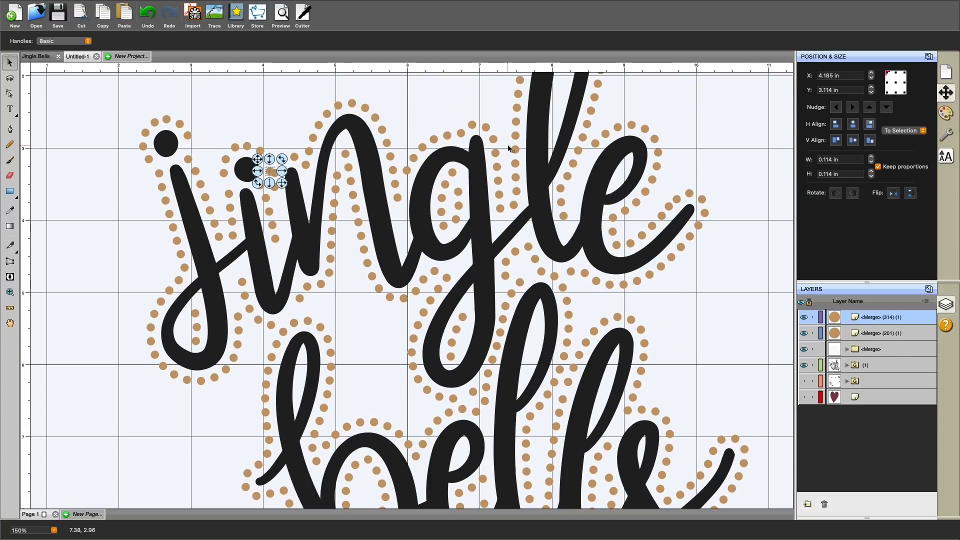
{"action": "key", "text": "Up"}
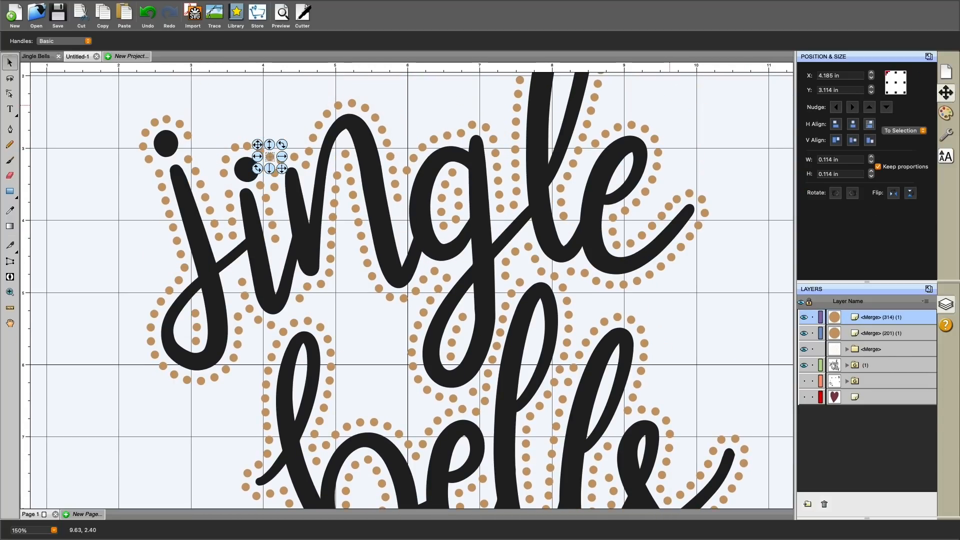
{"action": "left_click", "coordinate": [886, 107]}
{"action": "left_click", "coordinate": [886, 107]}
{"action": "left_click", "coordinate": [886, 107]}
{"action": "left_click", "coordinate": [886, 107]}
{"action": "left_click", "coordinate": [837, 108]}
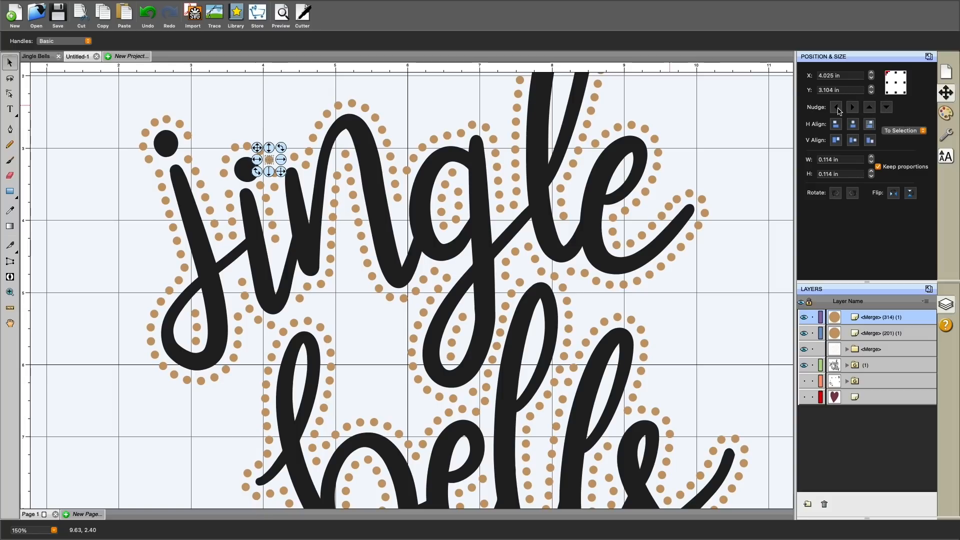
{"action": "left_click", "coordinate": [766, 122]}
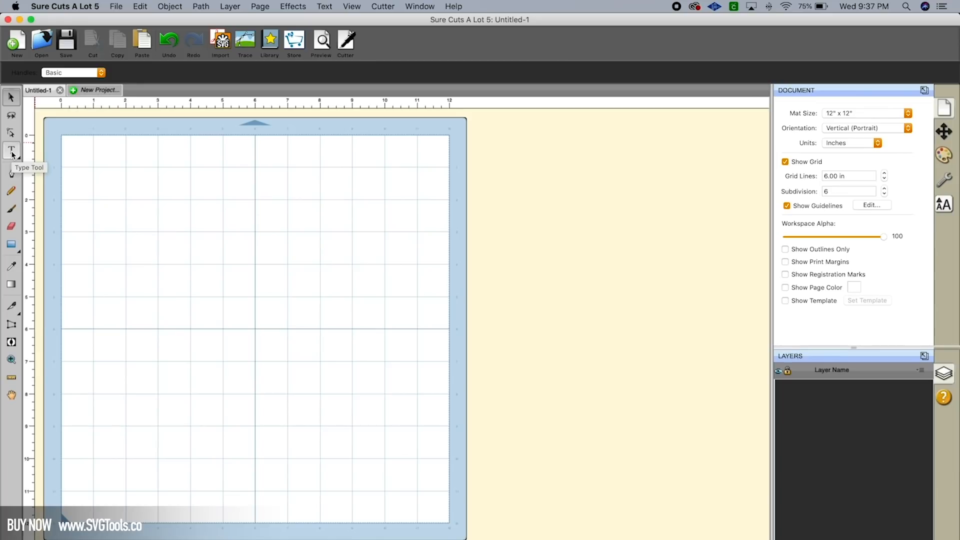
Add the text "Diva" to the blank mat and set its font to boulevard Regular
{"action": "left_click", "coordinate": [11, 152]}
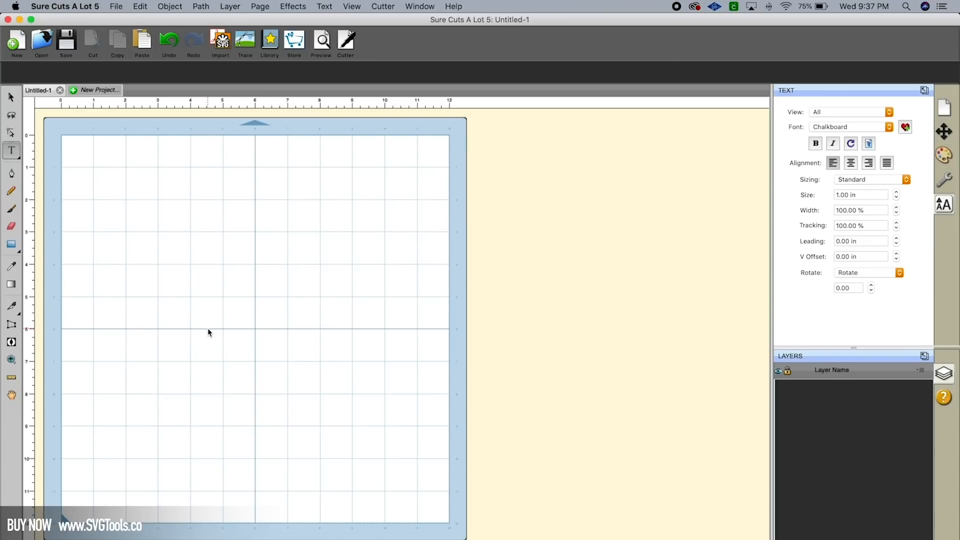
{"action": "type", "text": "Diva"}
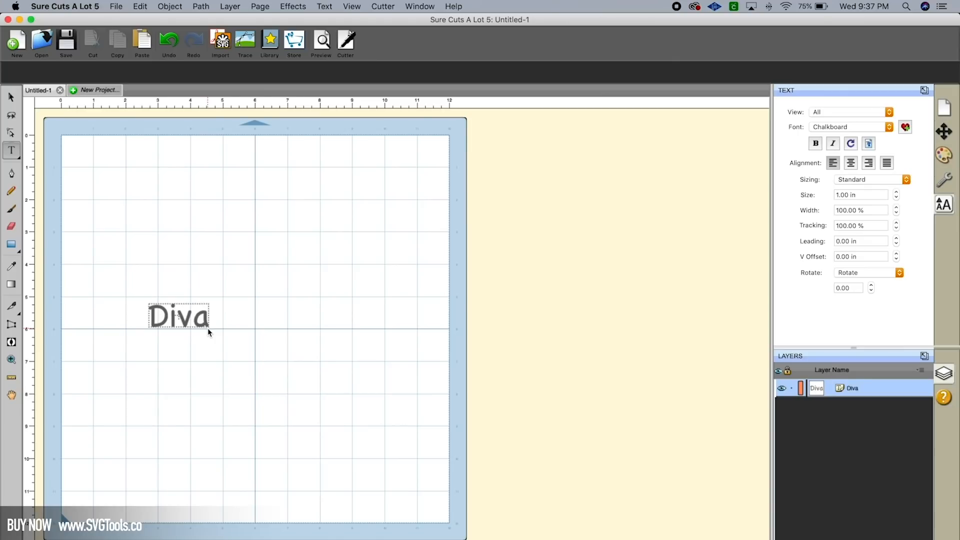
{"action": "left_click", "coordinate": [11, 98]}
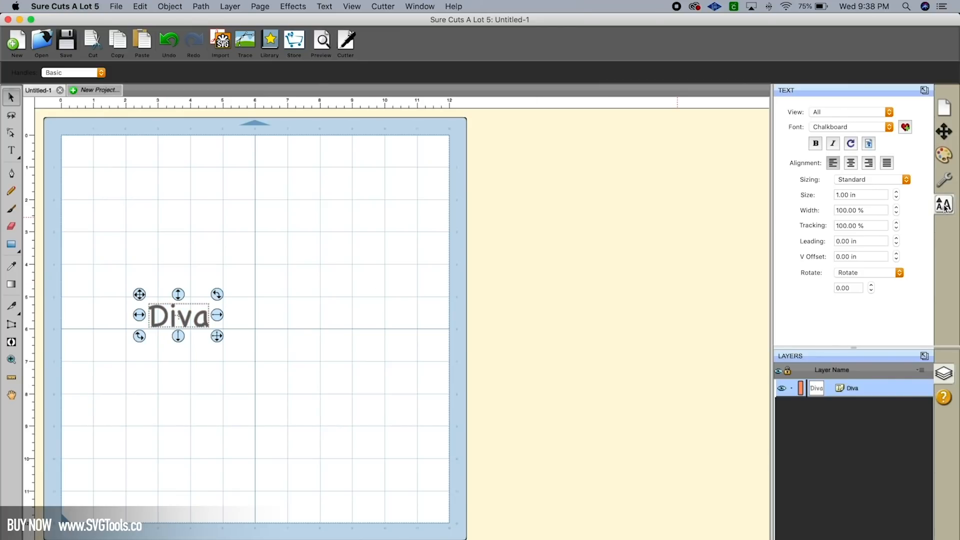
{"action": "left_click", "coordinate": [889, 128]}
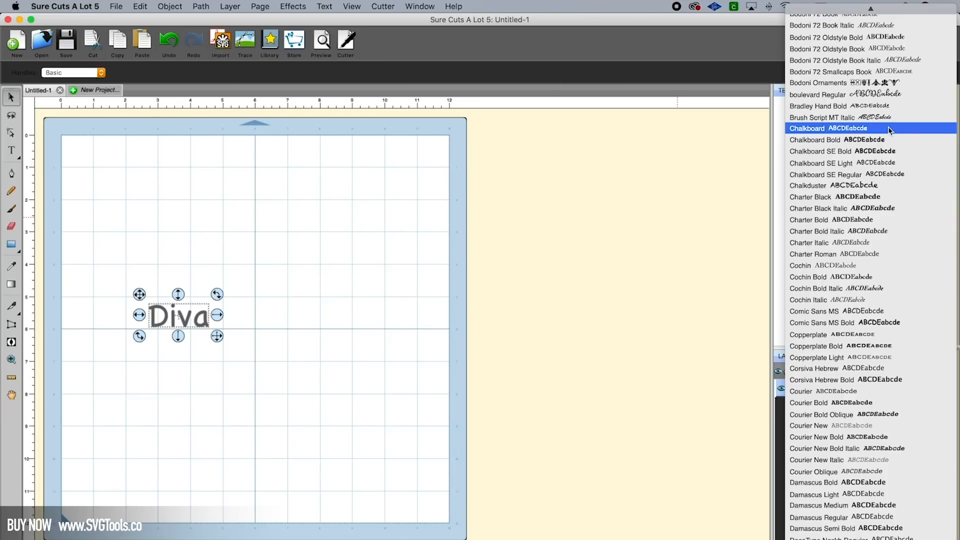
{"action": "left_click", "coordinate": [868, 96]}
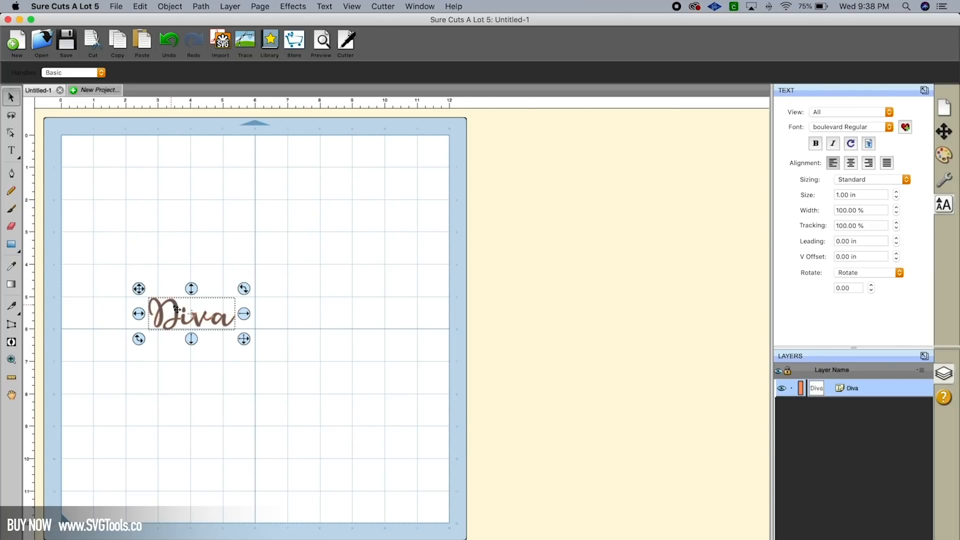
Move the Diva text to the upper part of the mat and enlarge it proportionally to about 7 in wide
{"action": "left_click_drag", "start_coordinate": [177, 310], "coordinate": [148, 210]}
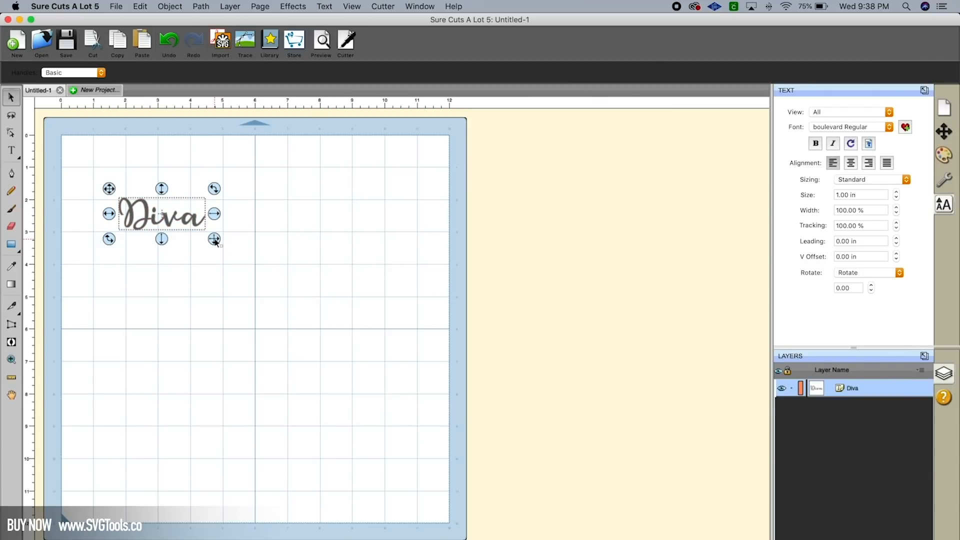
{"action": "left_click_drag", "start_coordinate": [215, 241], "coordinate": [356, 332]}
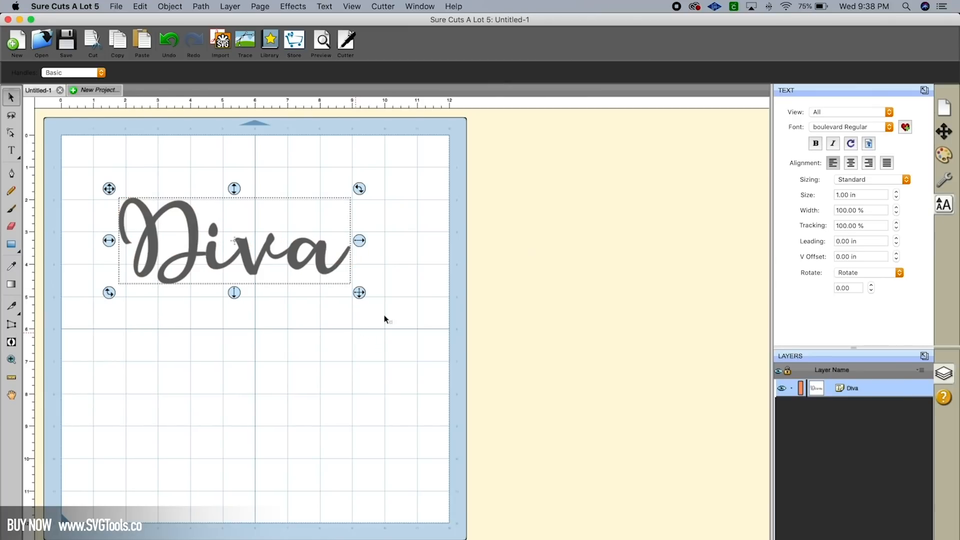
Scale the Diva text down proportionally to about 6.1 in wide
{"action": "left_click", "coordinate": [944, 132]}
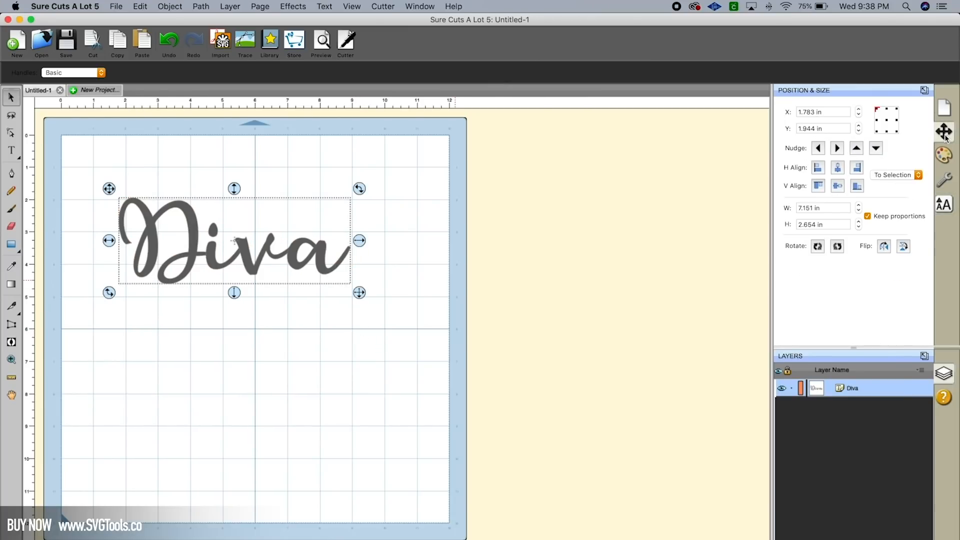
{"action": "triple_click", "coordinate": [799, 207]}
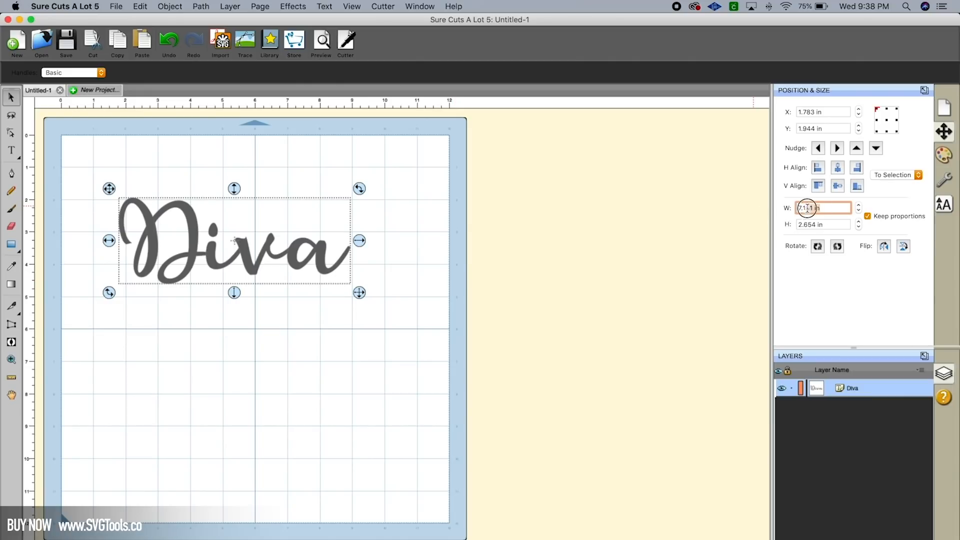
{"action": "left_click_drag", "start_coordinate": [360, 294], "coordinate": [327, 277]}
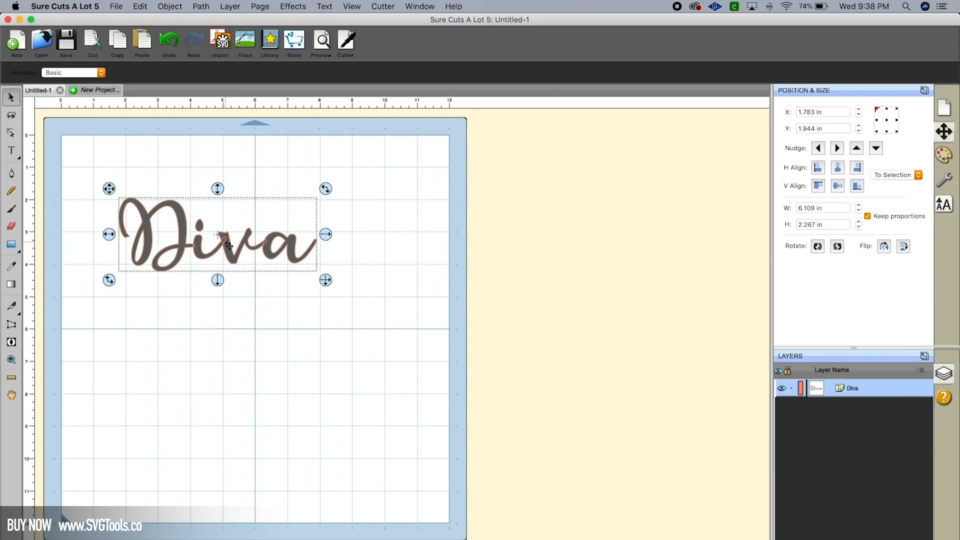
Merge the letters of the Diva text into one shape with Union
{"action": "left_click", "coordinate": [202, 6]}
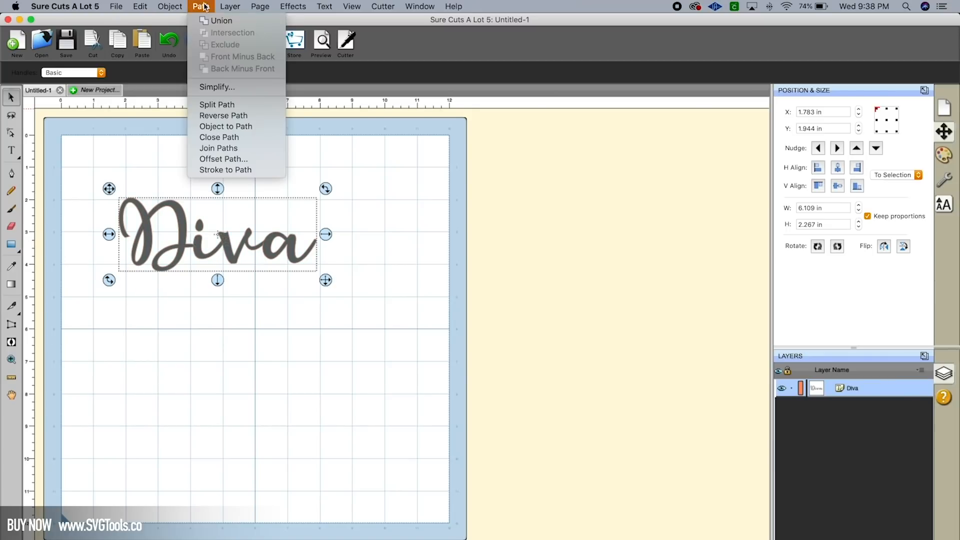
{"action": "left_click", "coordinate": [214, 22]}
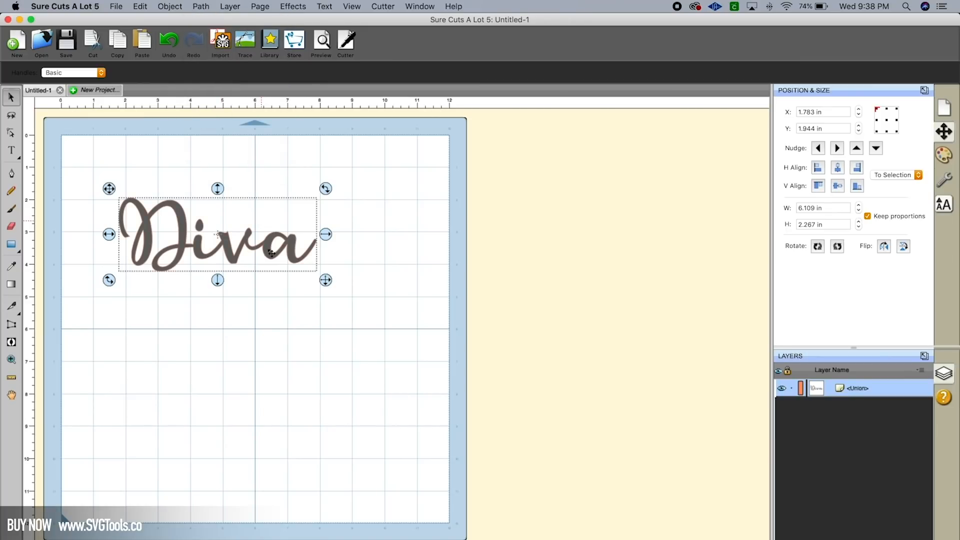
{"action": "left_click", "coordinate": [252, 251]}
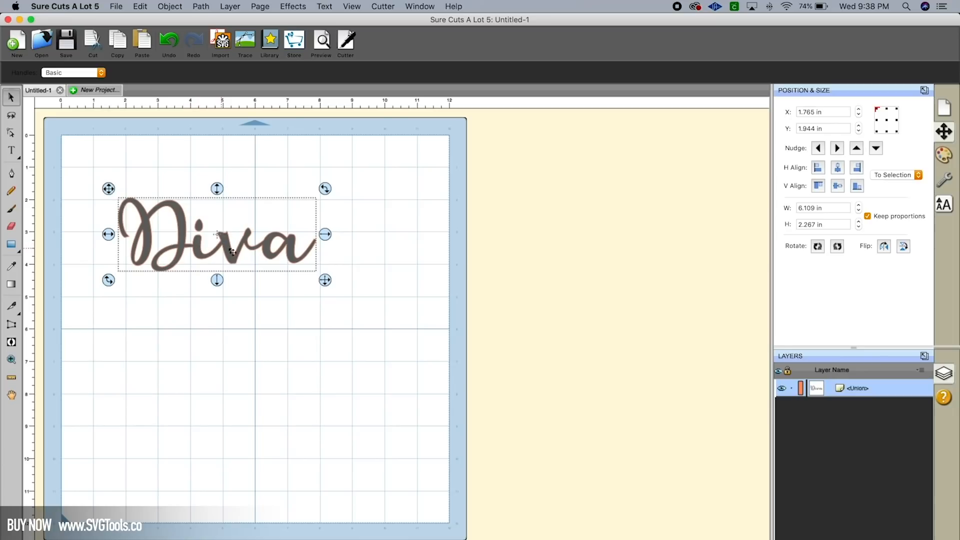
Enlarge the merged Diva word proportionally to about 9.4 in wide and place it in the upper half of the mat
{"action": "left_click", "coordinate": [323, 44]}
{"action": "left_click", "coordinate": [481, 364]}
{"action": "left_click", "coordinate": [372, 315]}
{"action": "left_click_drag", "start_coordinate": [372, 316], "coordinate": [433, 364]}
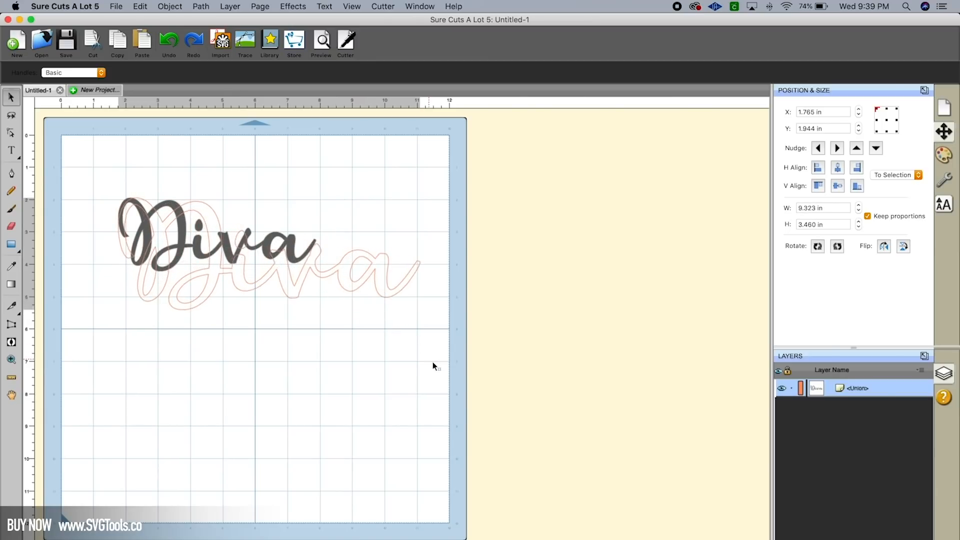
{"action": "left_click", "coordinate": [341, 169]}
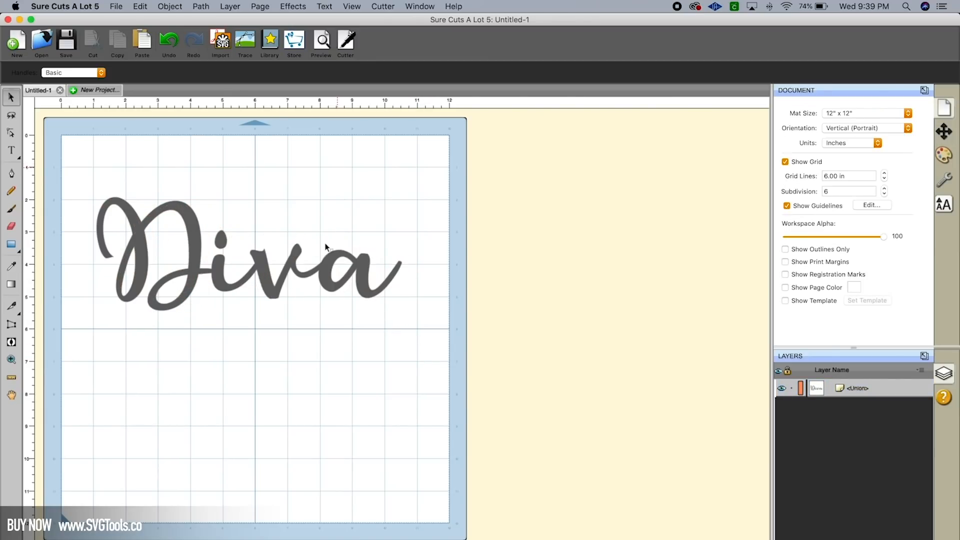
Copy the Diva word and paste the duplicate in place on top of the original
{"action": "left_click", "coordinate": [293, 269]}
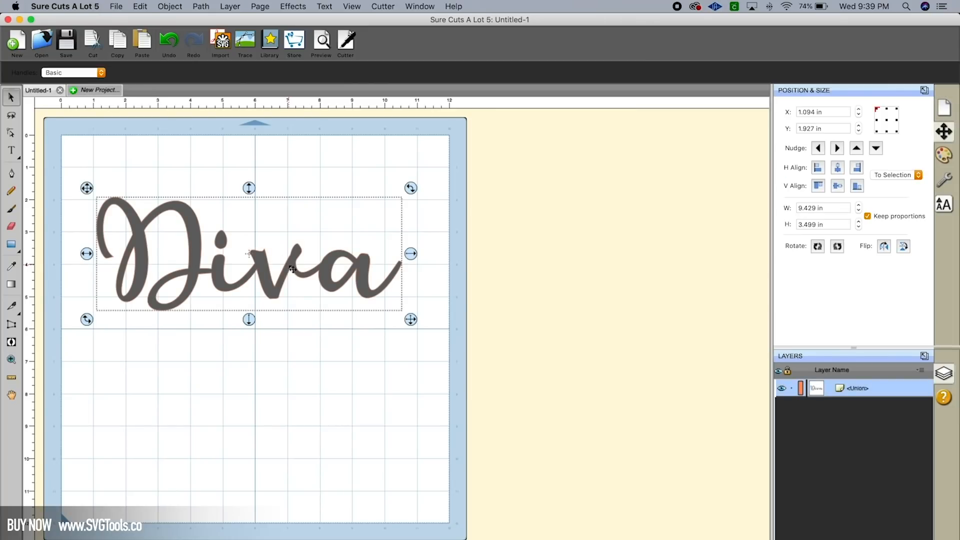
{"action": "left_click", "coordinate": [141, 7]}
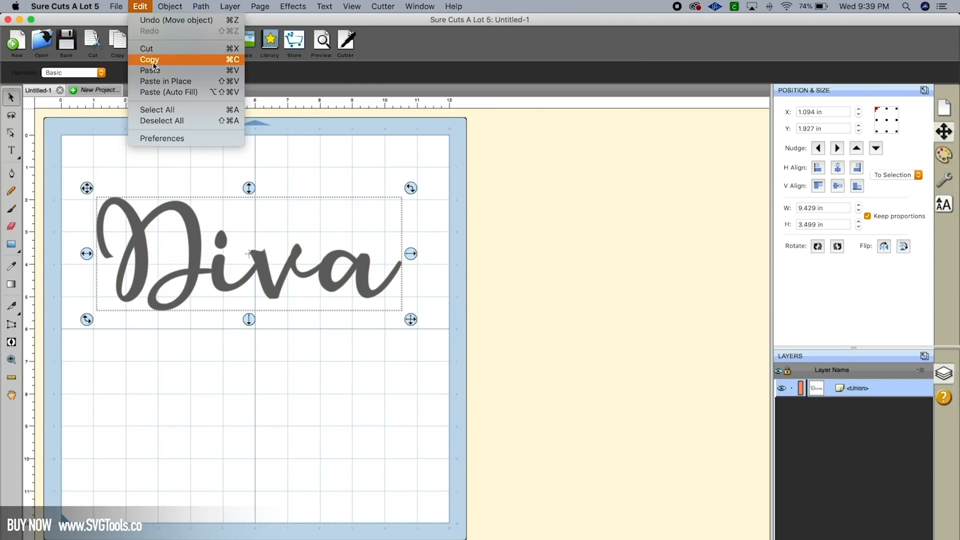
{"action": "left_click", "coordinate": [150, 59]}
{"action": "left_click", "coordinate": [142, 6]}
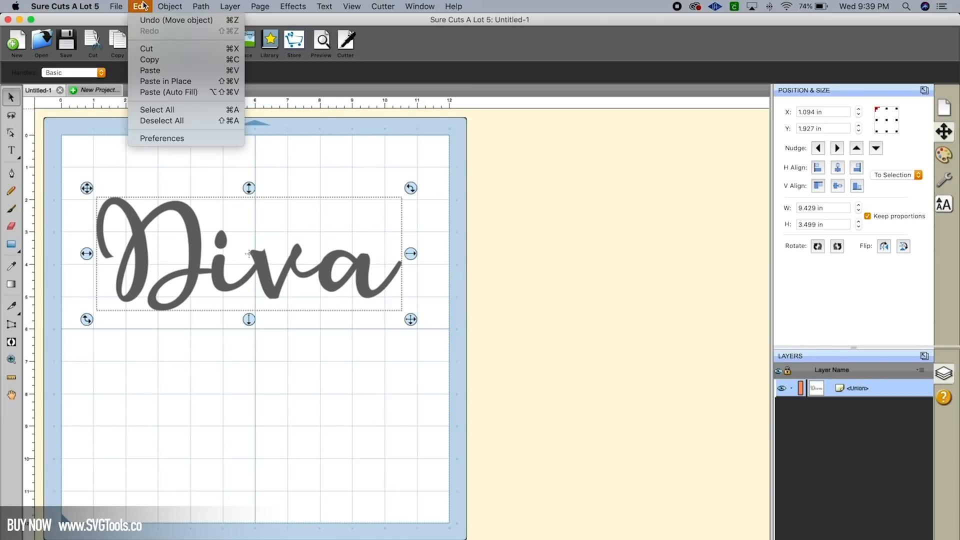
{"action": "left_click", "coordinate": [167, 81]}
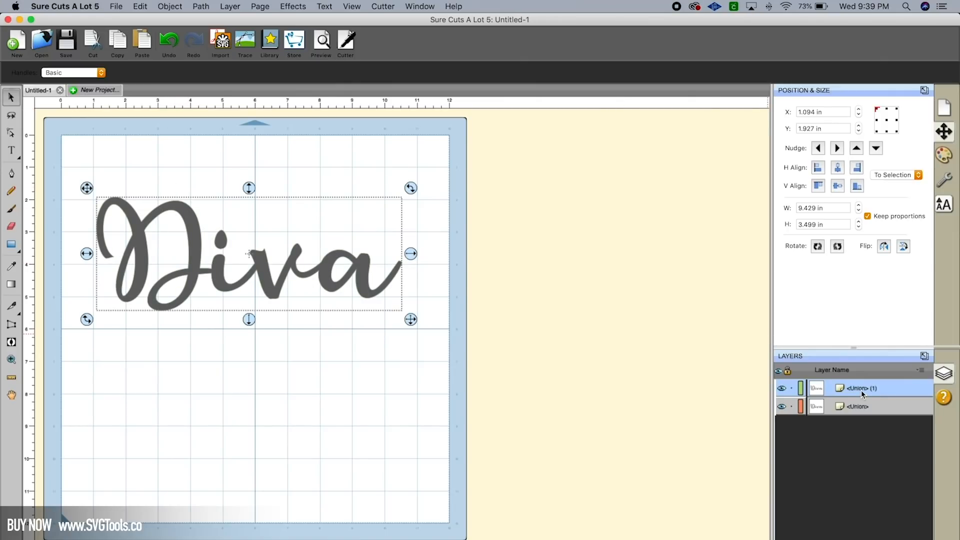
Examine the two stacked Diva layers by selecting each one and switching their visibility off and on
{"action": "left_click", "coordinate": [862, 407]}
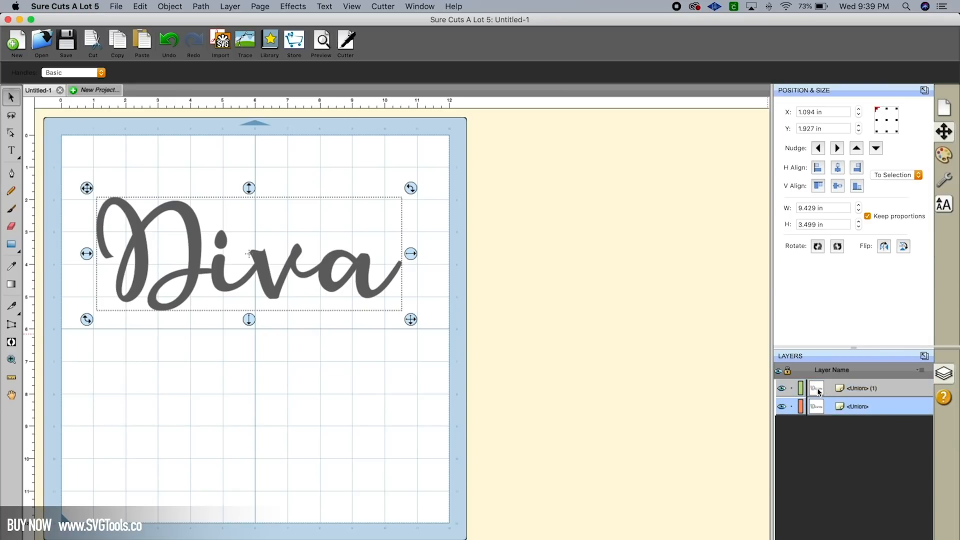
{"action": "left_click", "coordinate": [862, 389]}
{"action": "left_click", "coordinate": [861, 408]}
{"action": "left_click", "coordinate": [857, 388]}
{"action": "left_click", "coordinate": [855, 407]}
{"action": "left_click", "coordinate": [781, 389]}
{"action": "left_click", "coordinate": [782, 404]}
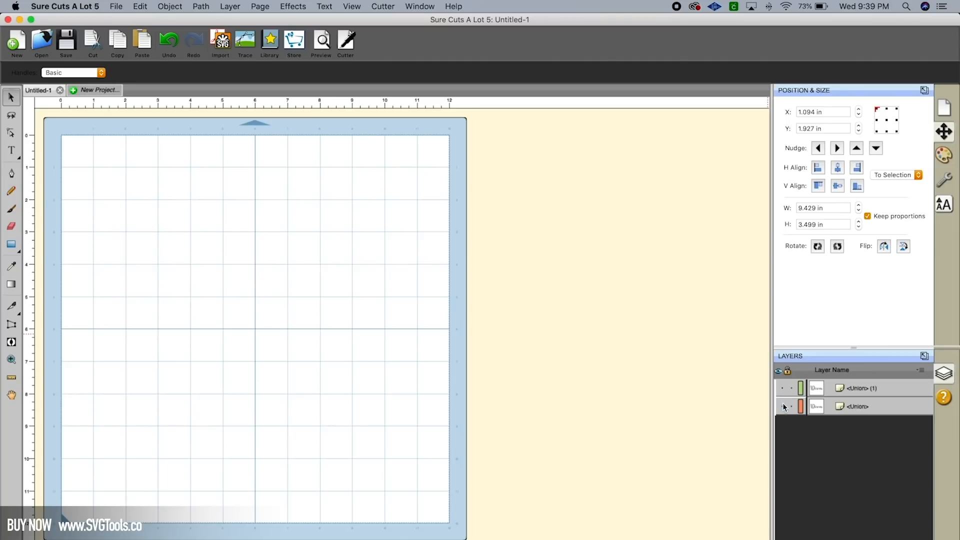
{"action": "left_click", "coordinate": [783, 392]}
{"action": "left_click", "coordinate": [781, 406]}
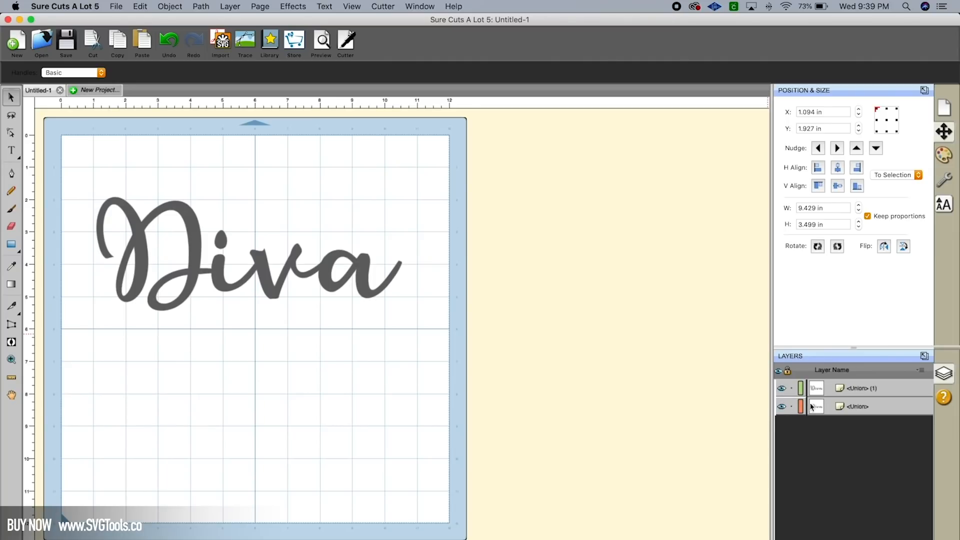
Move the lower Diva layer away from the upper copy and undo the move
{"action": "left_click", "coordinate": [860, 407]}
{"action": "left_click_drag", "start_coordinate": [300, 285], "coordinate": [312, 300]}
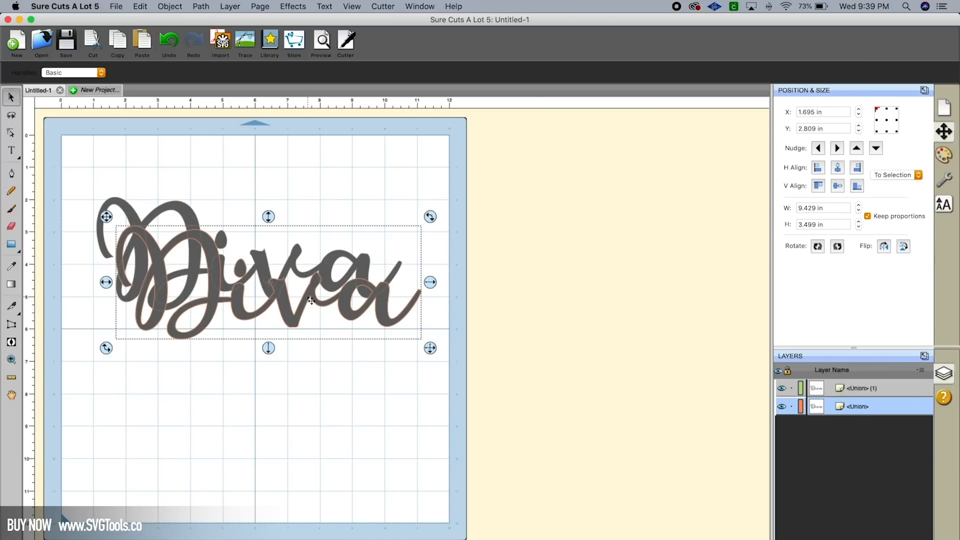
{"action": "key", "text": "super+z"}
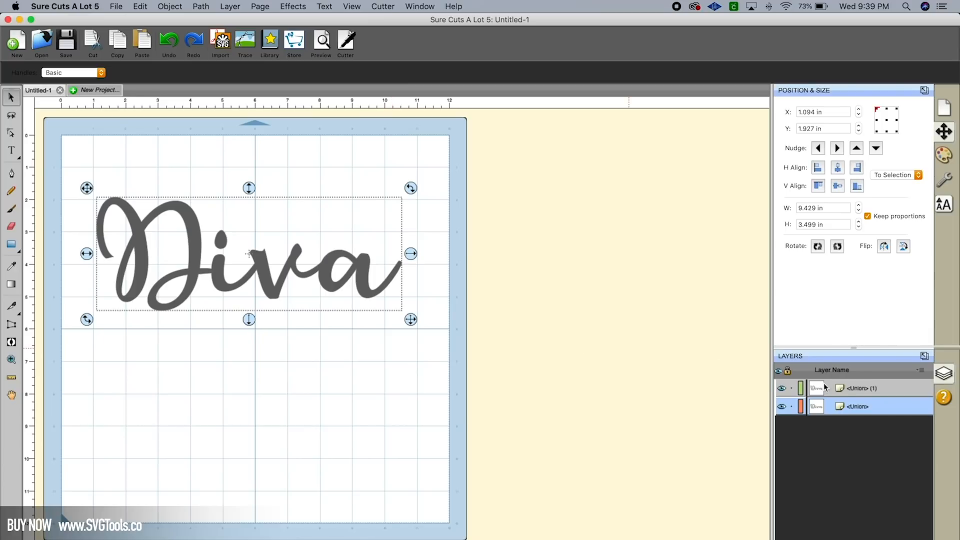
Apply the Shadow style to the lower Diva layer
{"action": "left_click", "coordinate": [858, 392]}
{"action": "left_click", "coordinate": [857, 407]}
{"action": "left_click", "coordinate": [857, 389]}
{"action": "left_click", "coordinate": [856, 408]}
{"action": "left_click", "coordinate": [948, 183]}
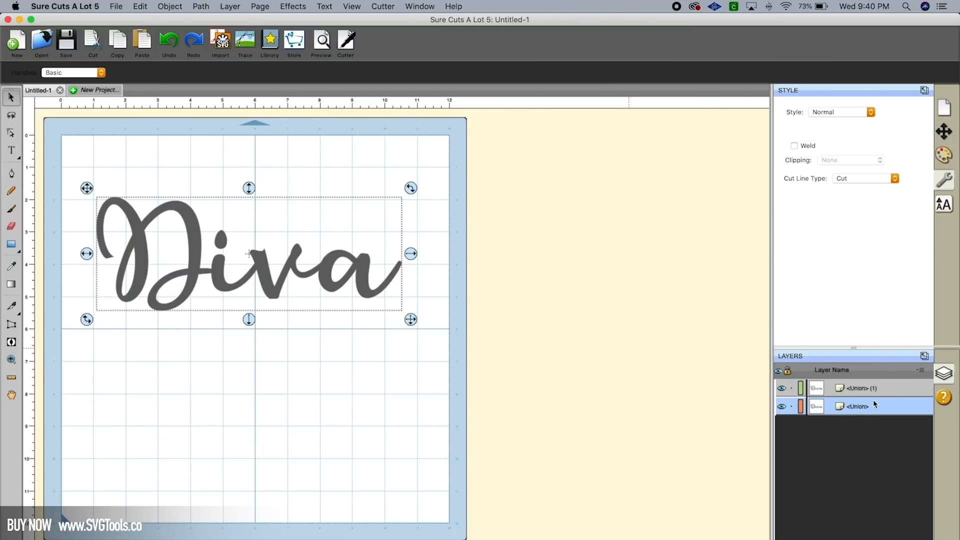
{"action": "left_click", "coordinate": [848, 112]}
{"action": "key", "text": "Escape"}
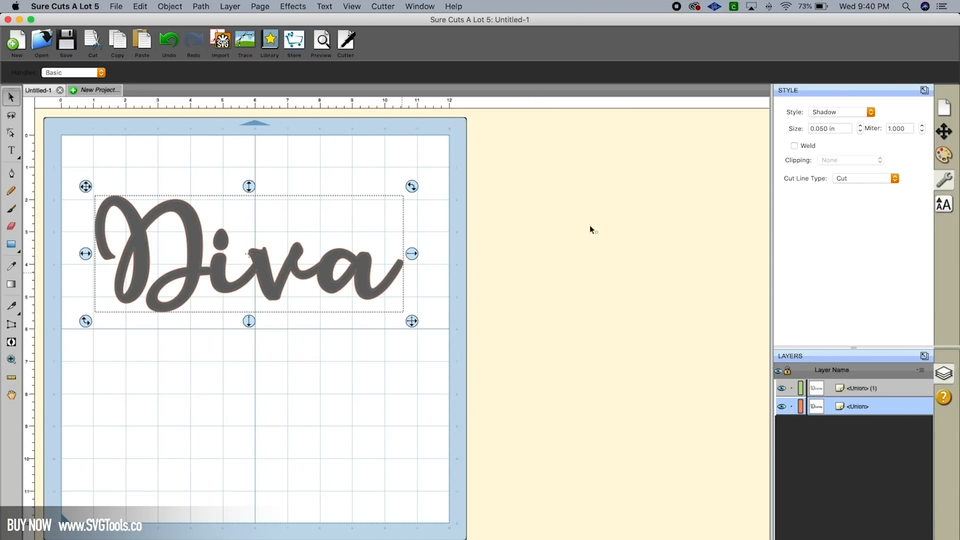
Set the lower layer's shadow size to 0.15 in
{"action": "left_click", "coordinate": [861, 127]}
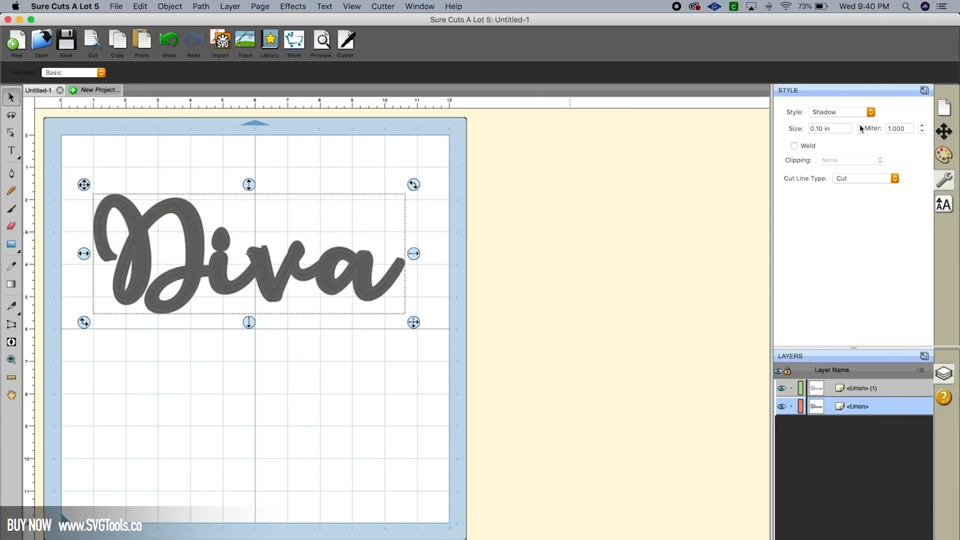
{"action": "left_click", "coordinate": [861, 127]}
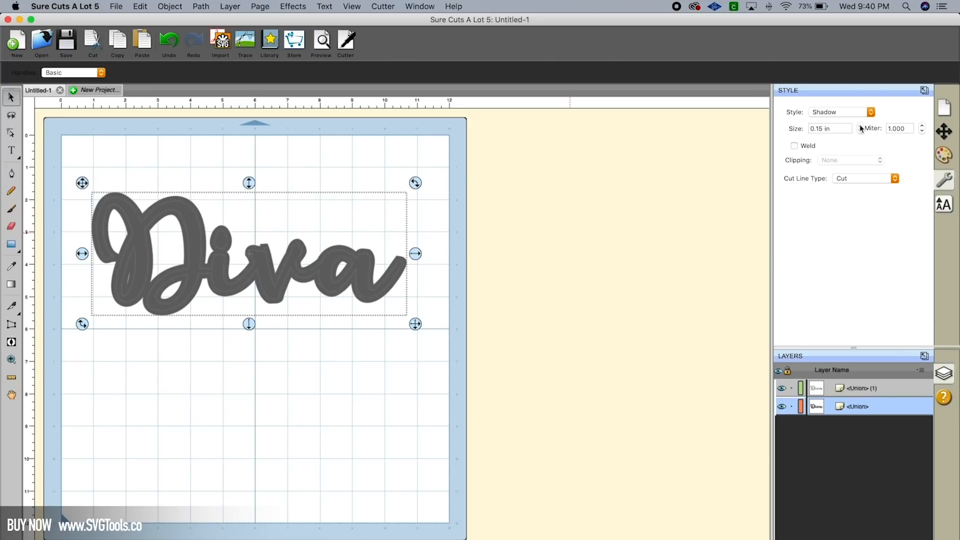
{"action": "left_click", "coordinate": [860, 130]}
{"action": "left_click", "coordinate": [861, 127]}
{"action": "left_click", "coordinate": [861, 127]}
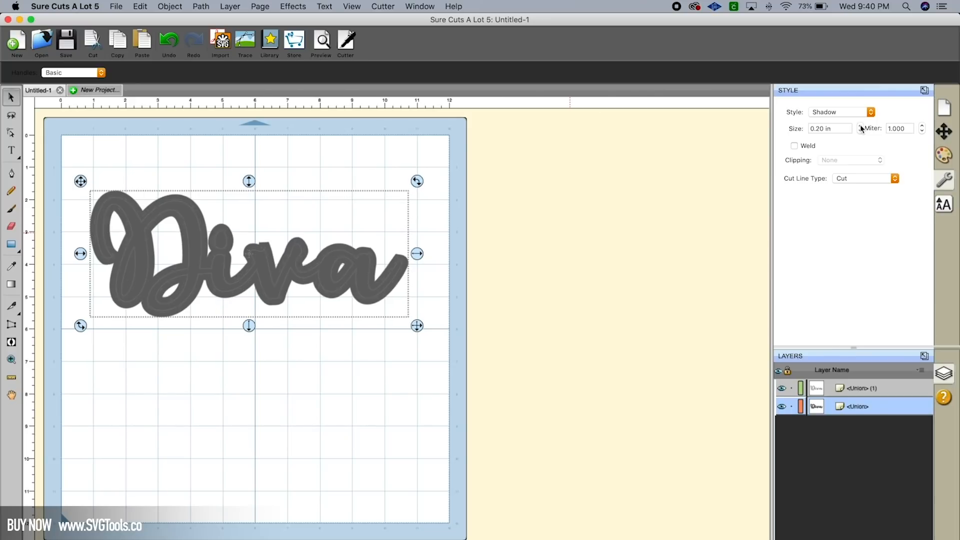
{"action": "left_click", "coordinate": [860, 130]}
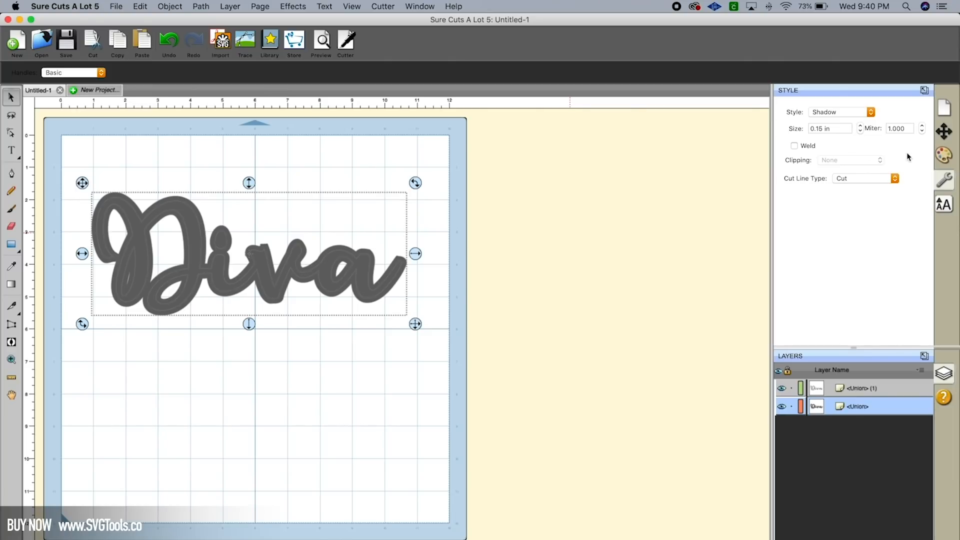
Fill the lower shadow layer with dark red
{"action": "left_click", "coordinate": [944, 158]}
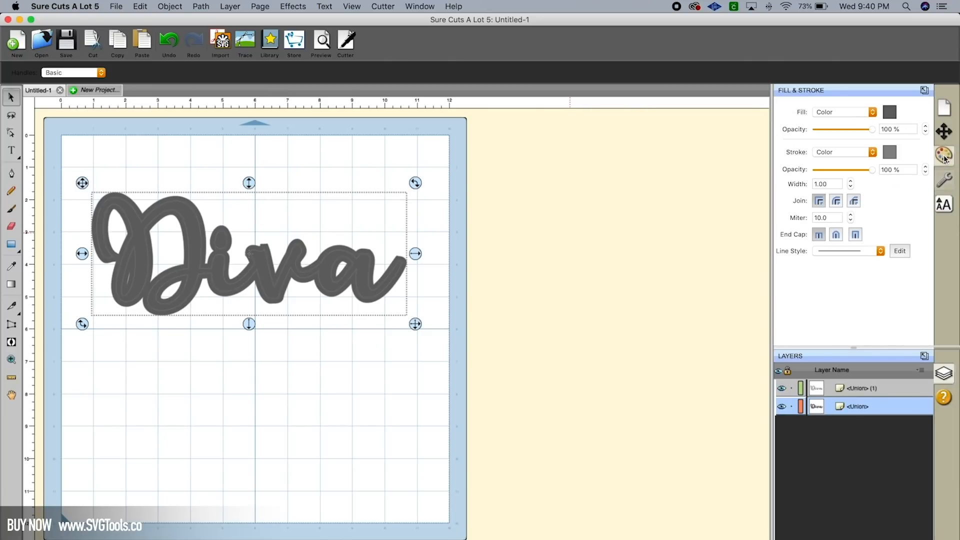
{"action": "left_click", "coordinate": [890, 112]}
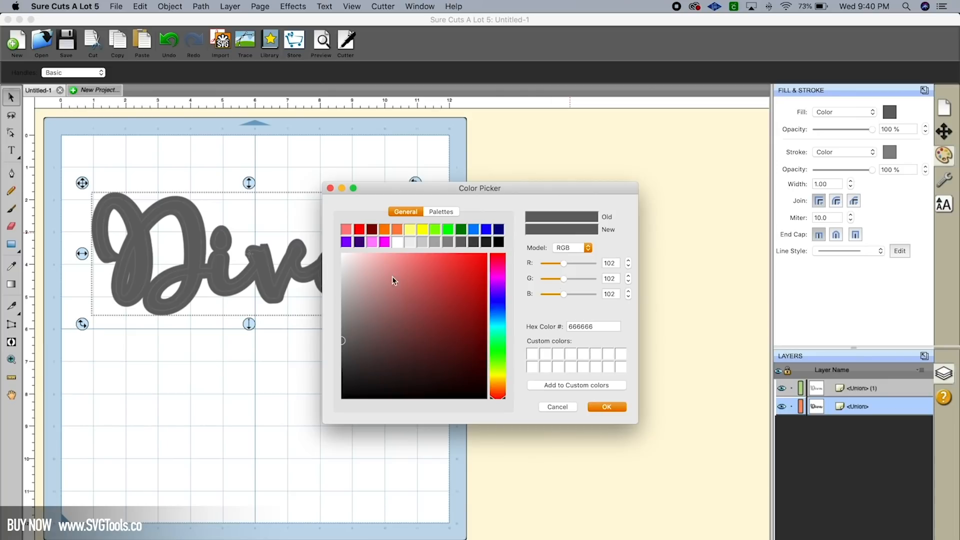
{"action": "left_click_drag", "start_coordinate": [425, 302], "coordinate": [473, 283]}
{"action": "left_click", "coordinate": [607, 407]}
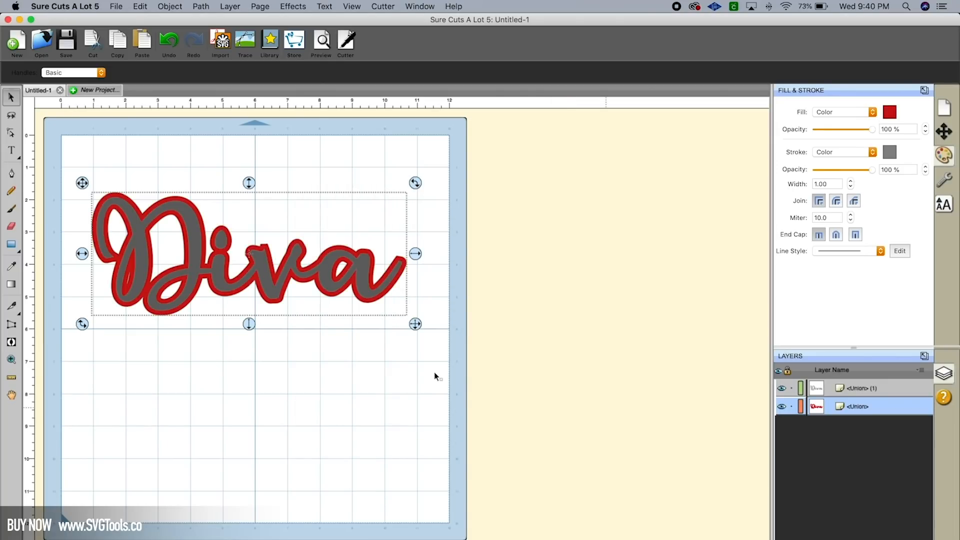
Fill the upper Diva layer with orange FF8000 and deselect it
{"action": "left_click", "coordinate": [391, 276]}
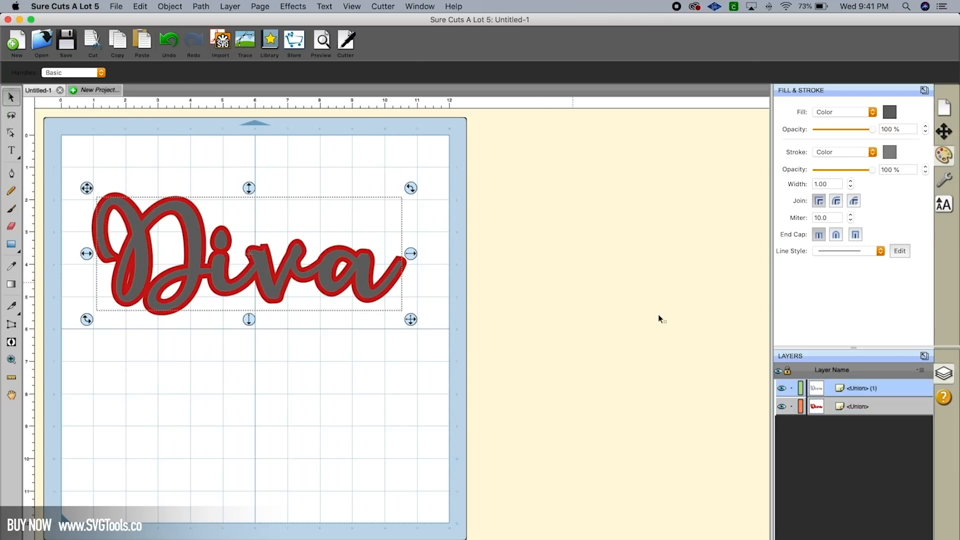
{"action": "left_click", "coordinate": [890, 114]}
{"action": "left_click", "coordinate": [386, 230]}
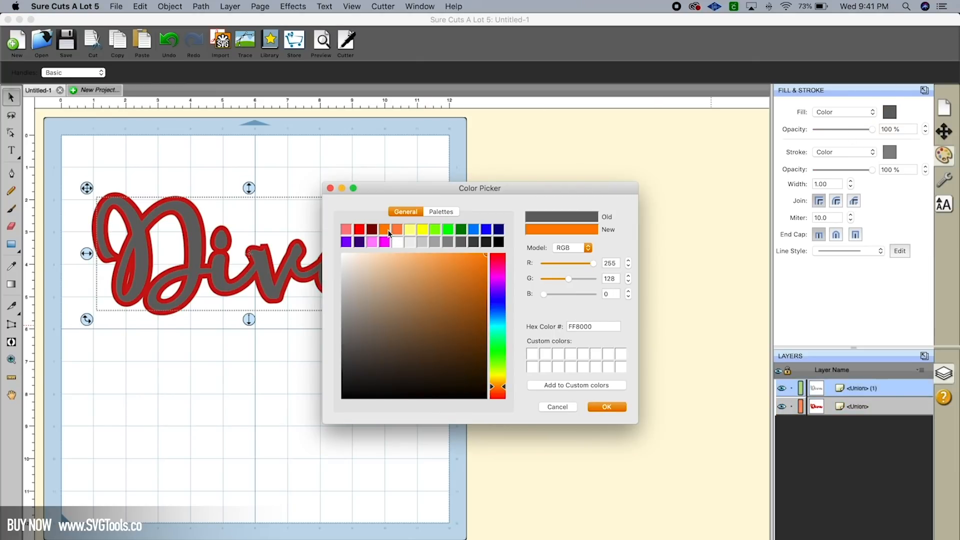
{"action": "left_click", "coordinate": [605, 409]}
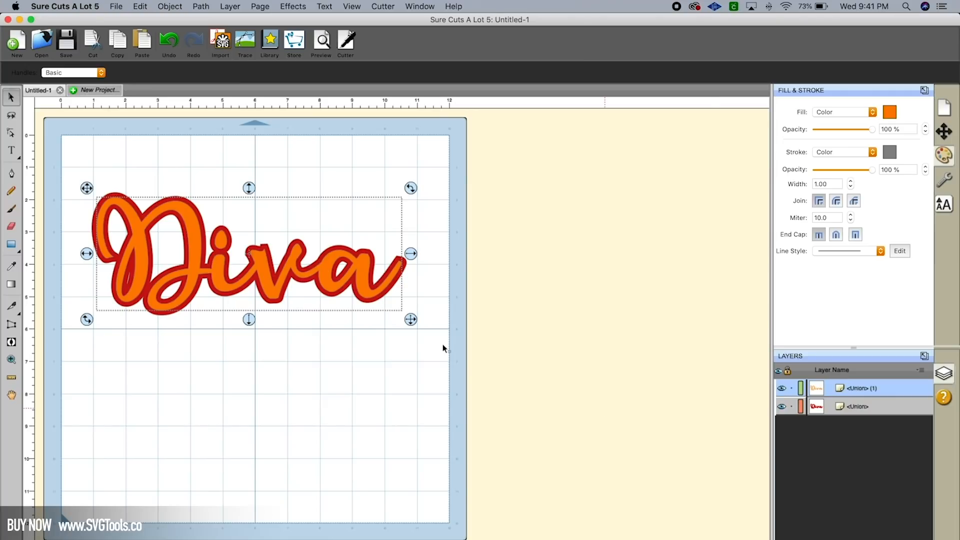
{"action": "left_click", "coordinate": [632, 369]}
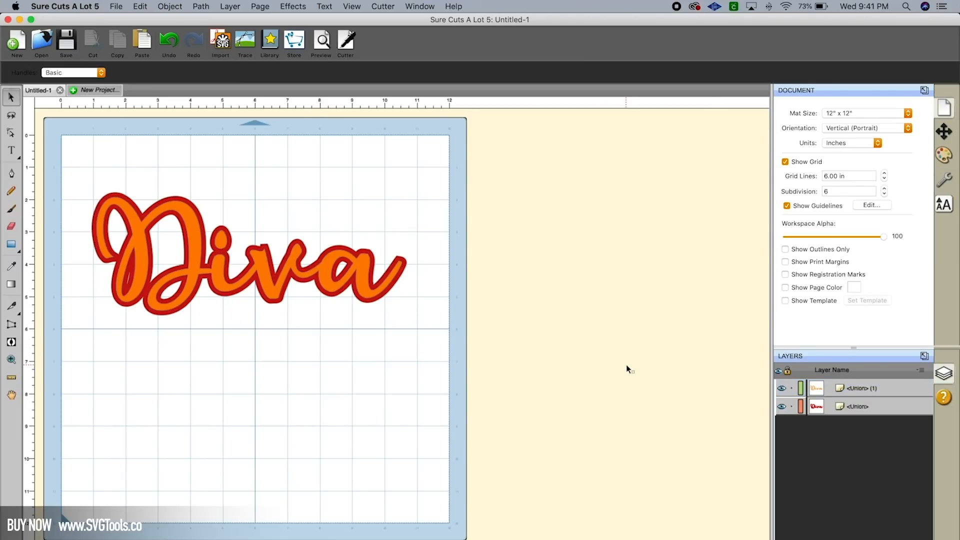
Convert the lower Diva layer to rhinestones with the round stone shape and stone size SS 10, previewing before applying
{"action": "left_click", "coordinate": [865, 410]}
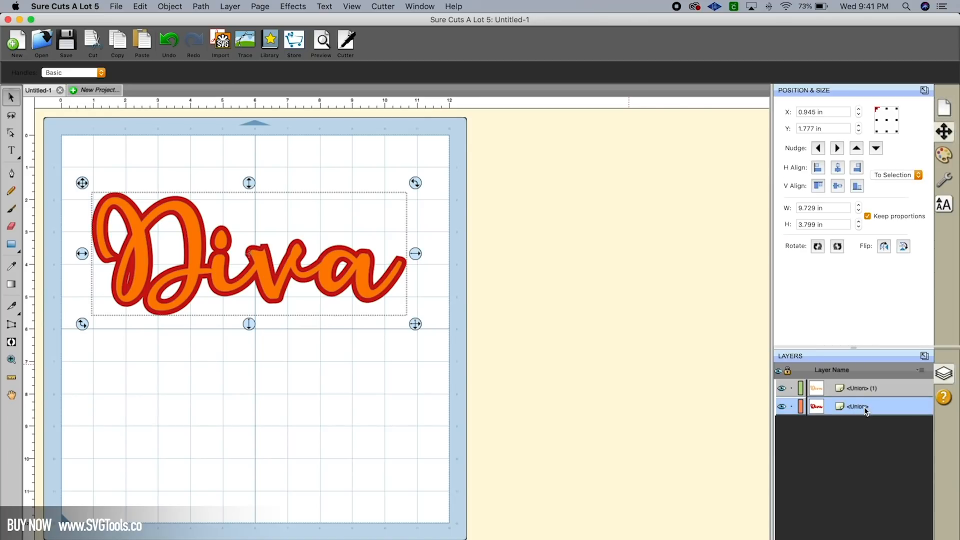
{"action": "left_click", "coordinate": [289, 7]}
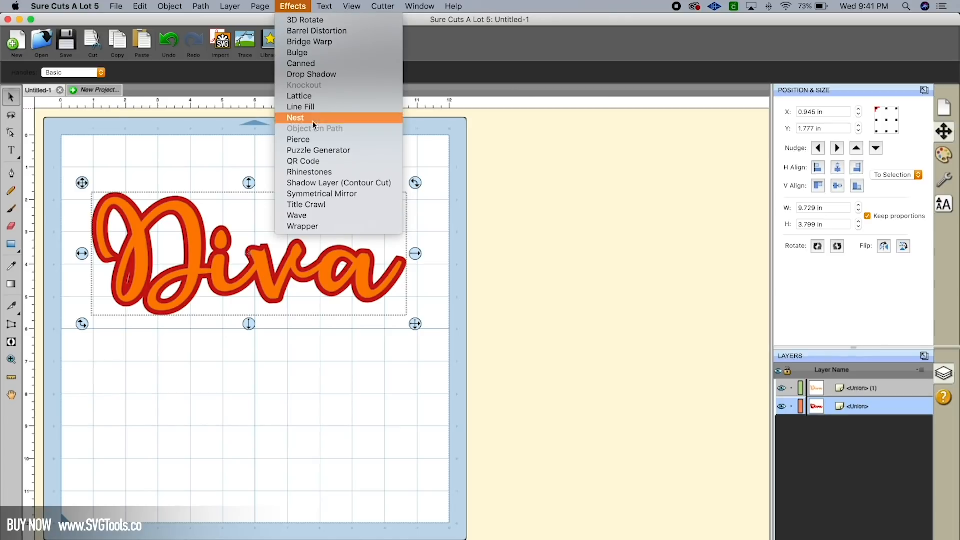
{"action": "left_click", "coordinate": [321, 173]}
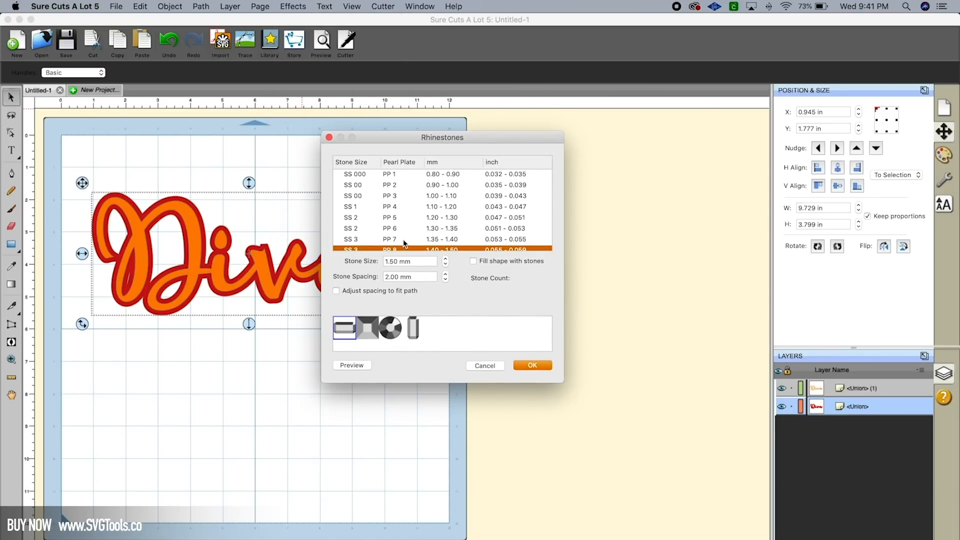
{"action": "left_click", "coordinate": [395, 332]}
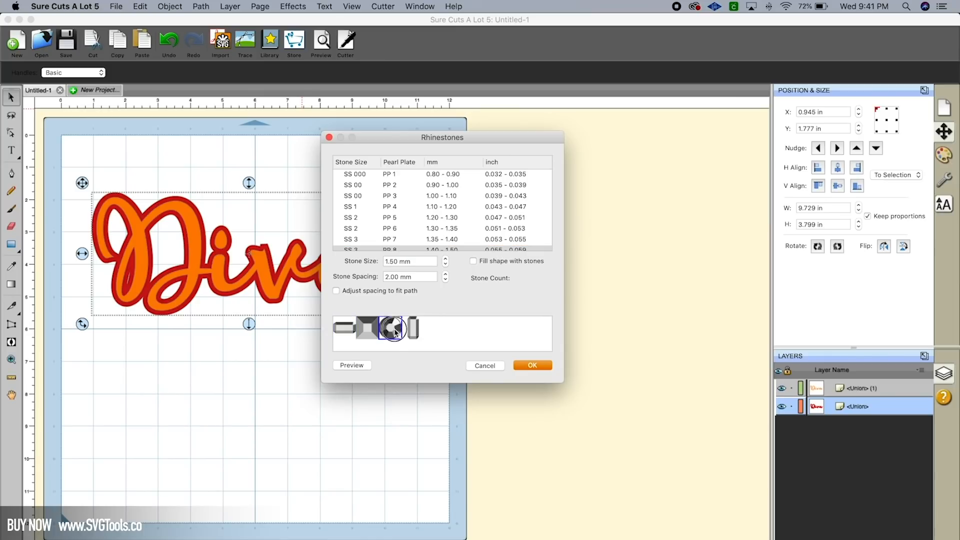
{"action": "scroll", "coordinate": [389, 234], "scroll_direction": "down", "scroll_amount": 5}
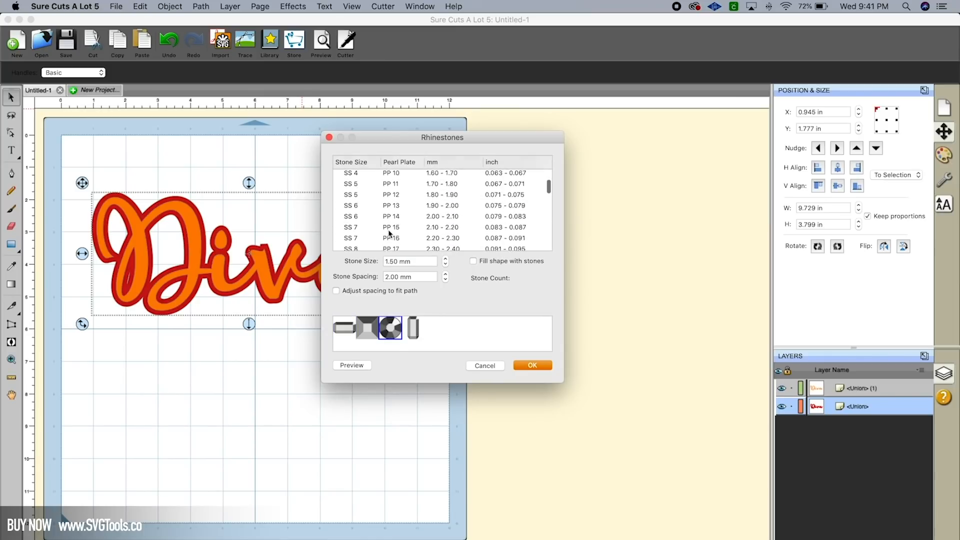
{"action": "scroll", "coordinate": [389, 233], "scroll_direction": "down", "scroll_amount": 1}
{"action": "left_click", "coordinate": [359, 223]}
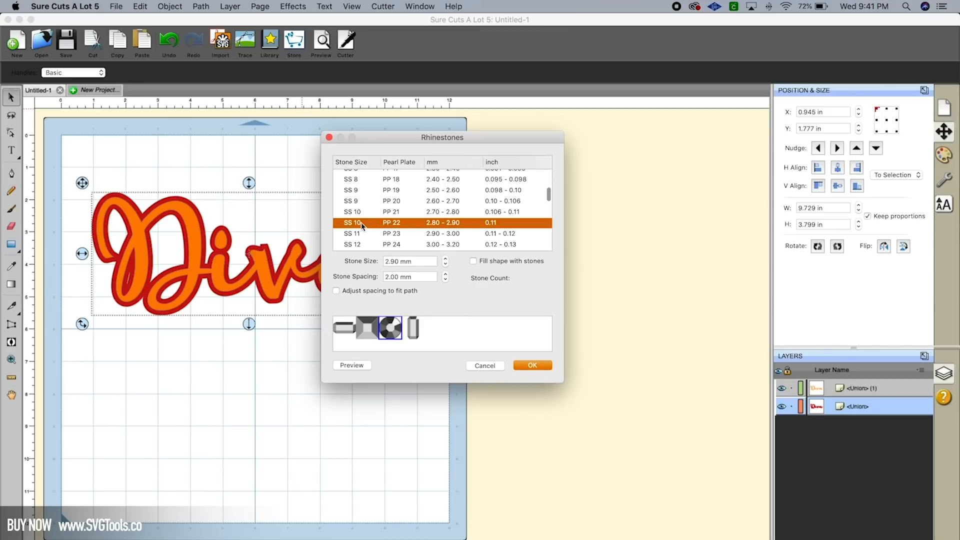
{"action": "left_click", "coordinate": [353, 366]}
{"action": "left_click_drag", "start_coordinate": [378, 136], "coordinate": [524, 159]}
{"action": "left_click", "coordinate": [499, 388]}
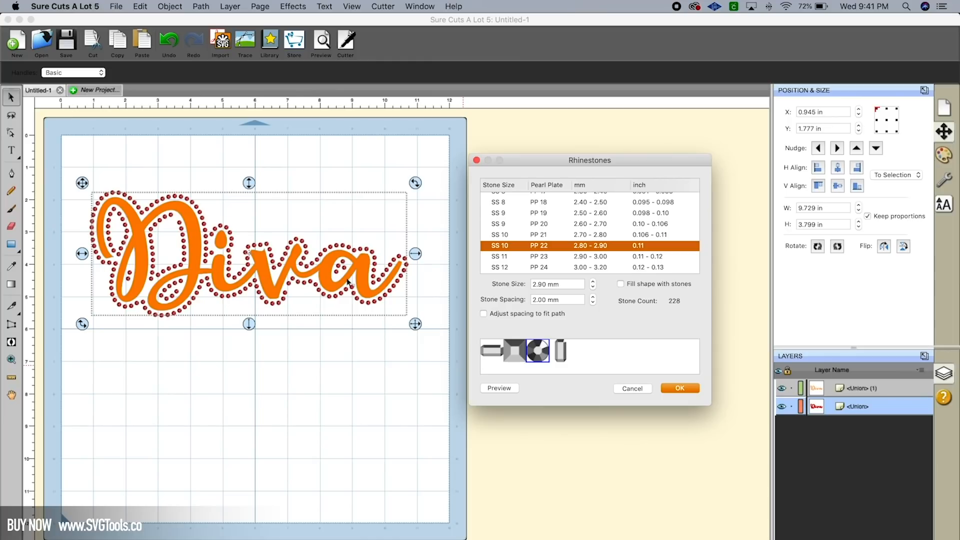
{"action": "left_click", "coordinate": [681, 388]}
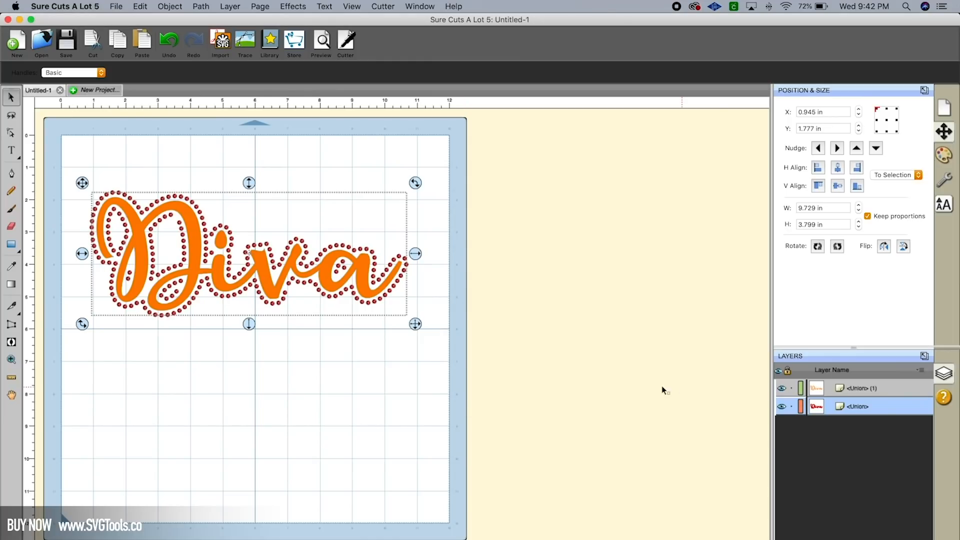
Erase rhinestones near the top of the inner opening of the letter D with the Eraser tool
{"action": "key", "text": "super+equal"}
{"action": "key", "text": "super+equal"}
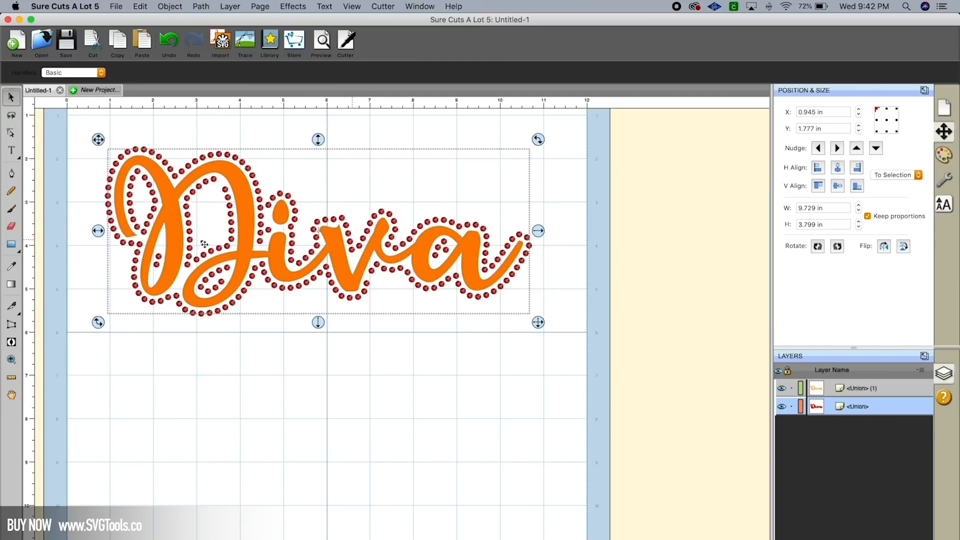
{"action": "left_click", "coordinate": [11, 226]}
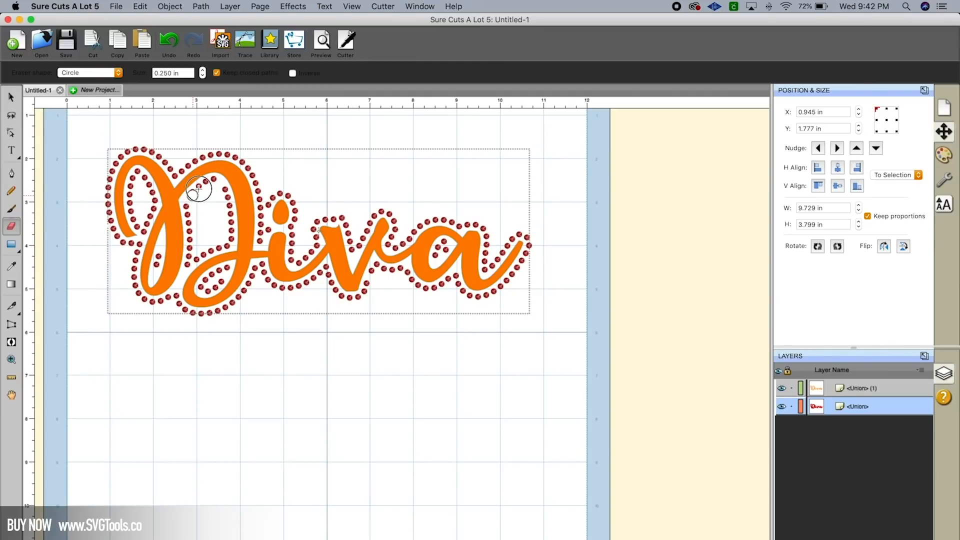
{"action": "left_click_drag", "start_coordinate": [211, 180], "coordinate": [216, 185]}
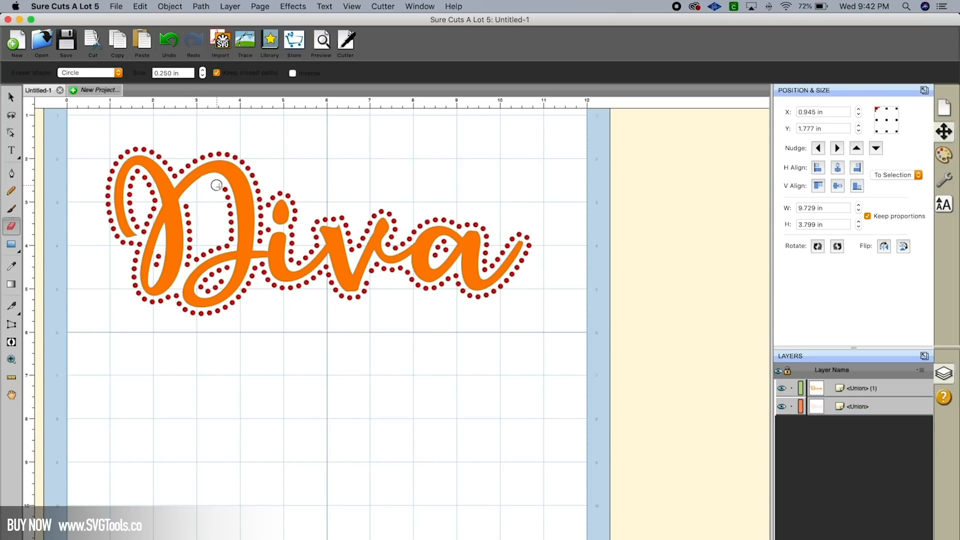
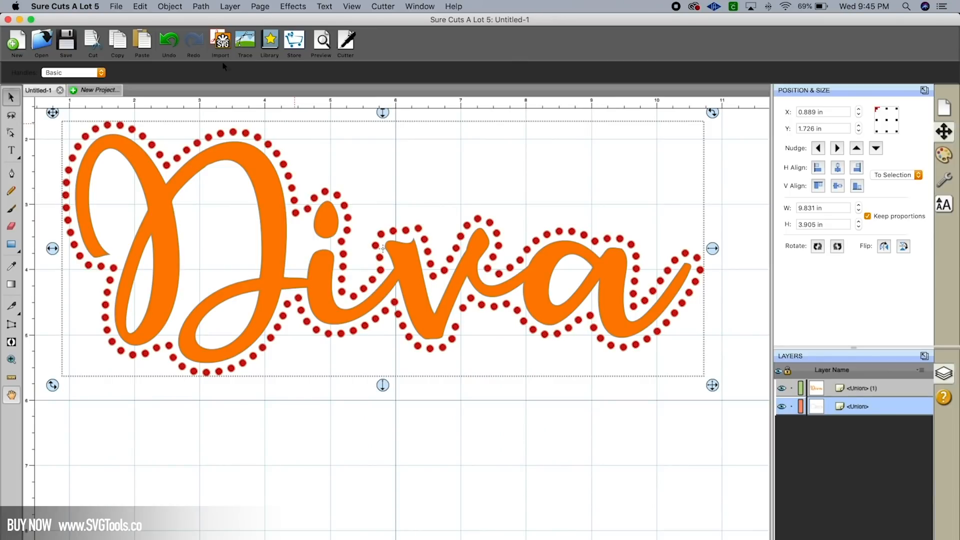
Export the whole design to the Desktop as an SVG file named diva with Design Space compatibility on
{"action": "left_click", "coordinate": [118, 9]}
{"action": "left_click", "coordinate": [128, 133]}
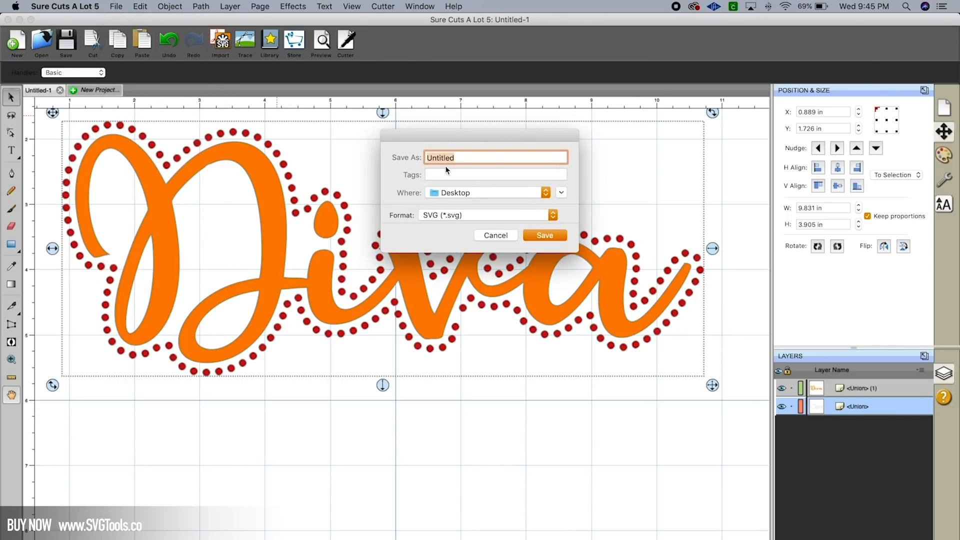
{"action": "type", "text": "diva"}
{"action": "left_click", "coordinate": [452, 215]}
{"action": "left_click", "coordinate": [452, 214]}
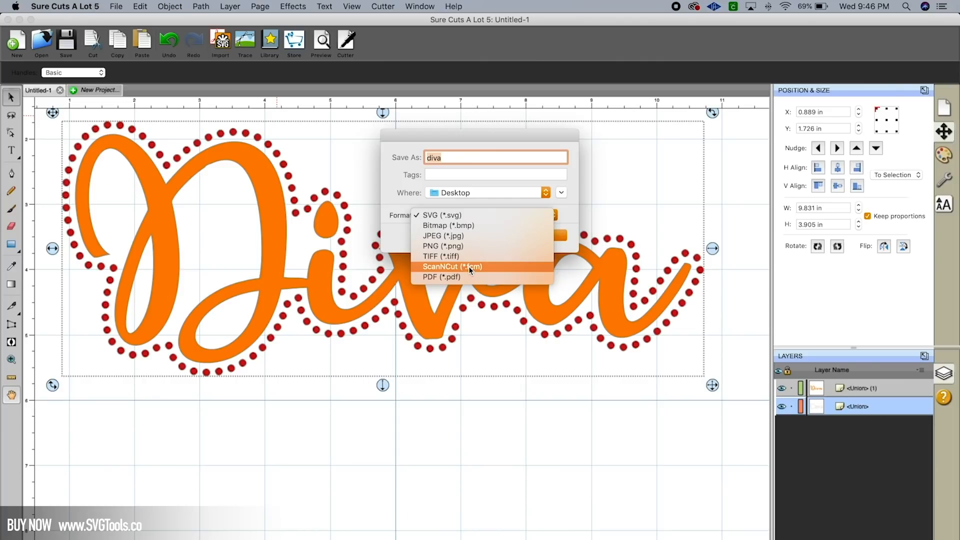
{"action": "left_click", "coordinate": [466, 218]}
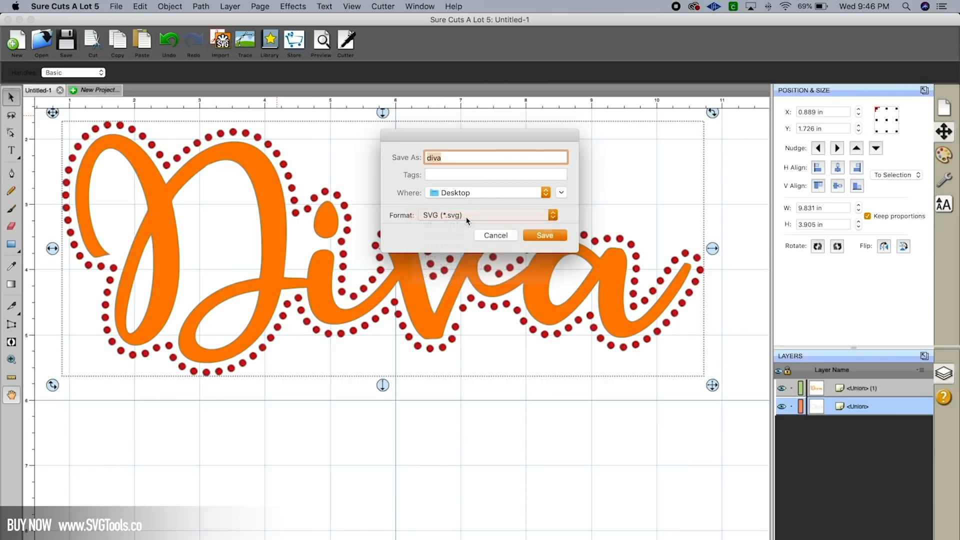
{"action": "left_click", "coordinate": [546, 235]}
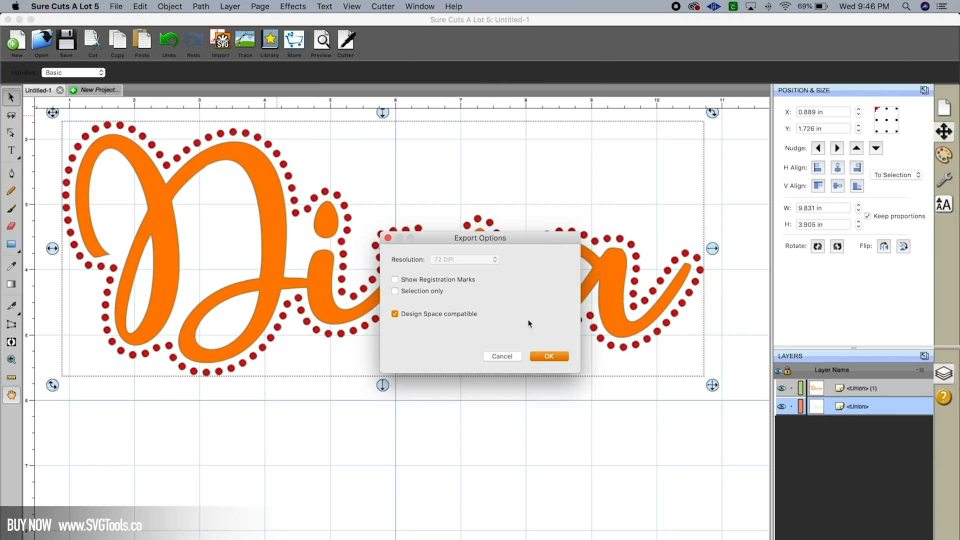
{"action": "left_click_drag", "start_coordinate": [500, 243], "coordinate": [473, 199]}
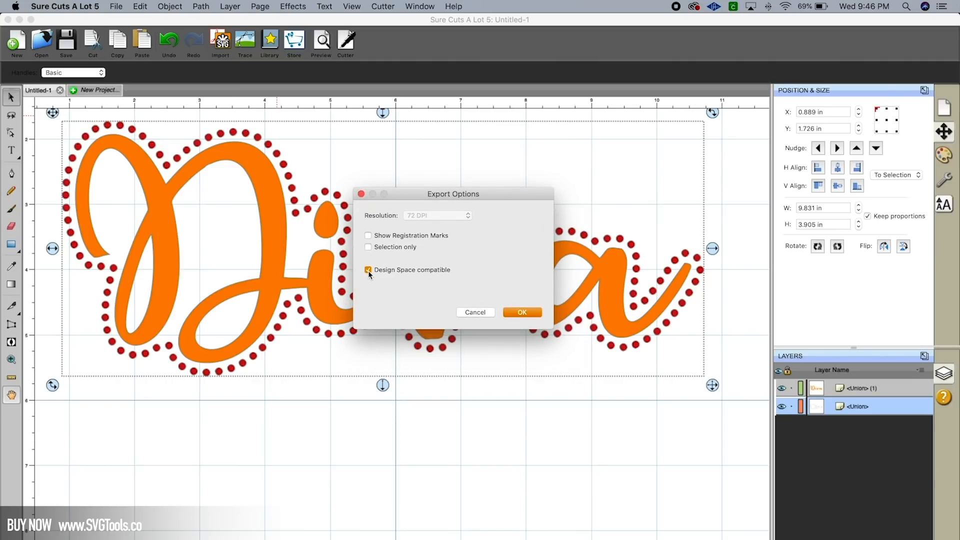
{"action": "left_click", "coordinate": [523, 313]}
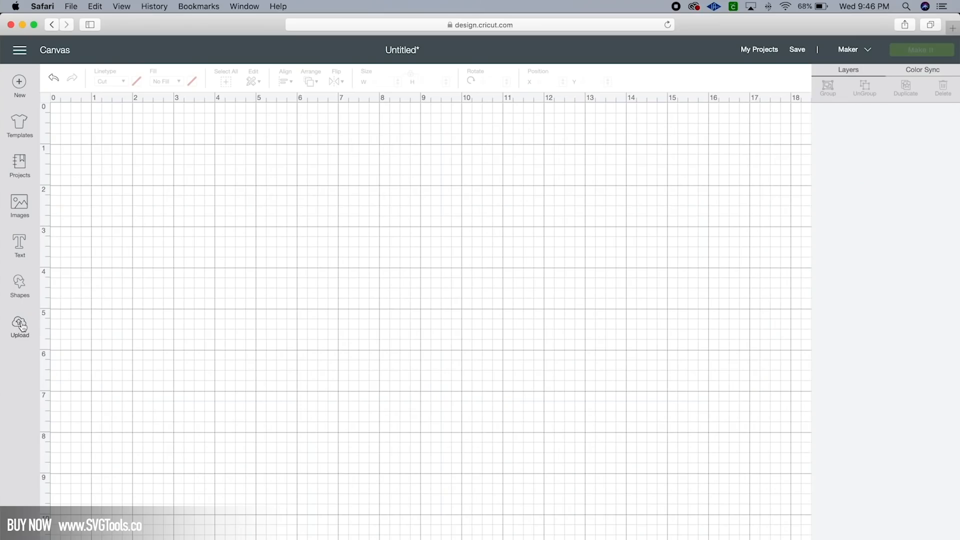
Switch to Cricut Design Space, upload diva.svg, insert it on the canvas and move the design up and to the left
{"action": "left_click", "coordinate": [21, 326]}
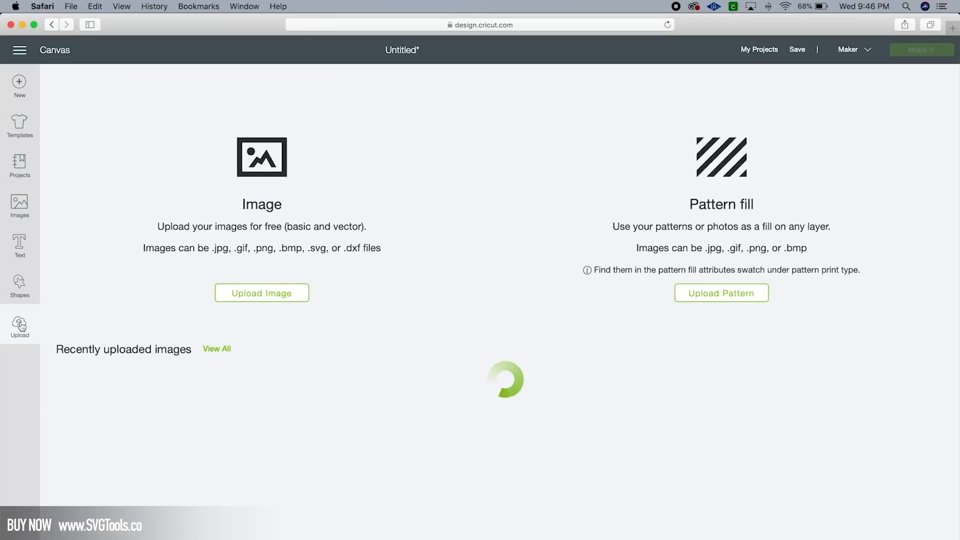
{"action": "left_click", "coordinate": [242, 296]}
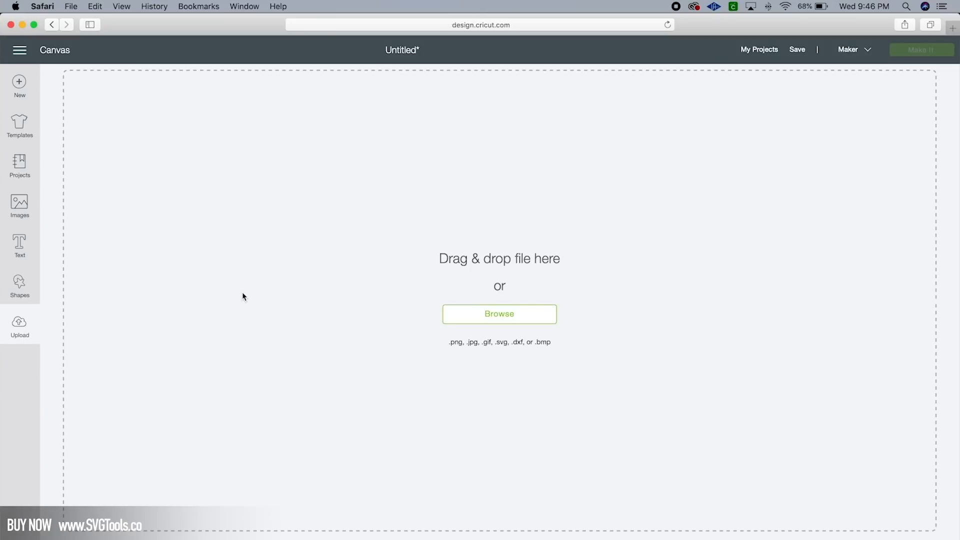
{"action": "left_click", "coordinate": [500, 315]}
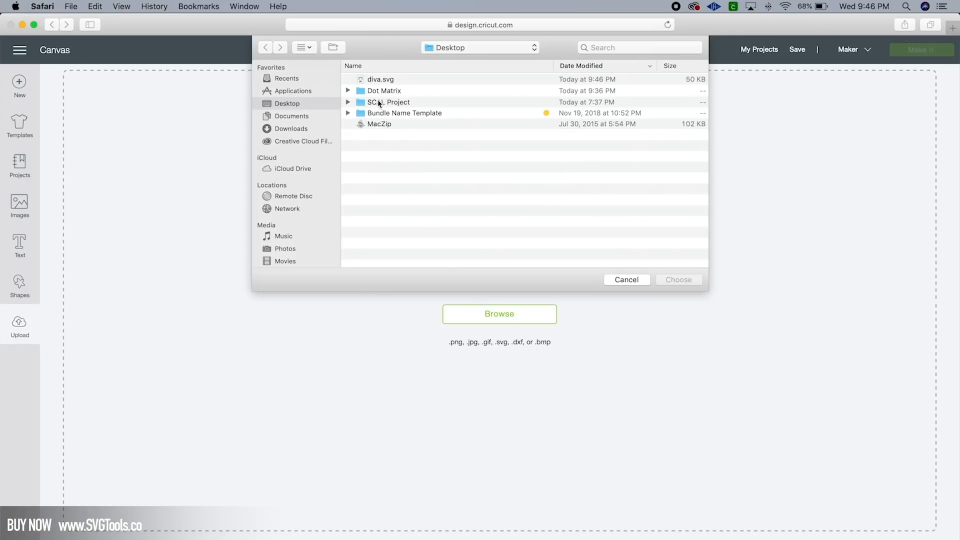
{"action": "left_click", "coordinate": [379, 80]}
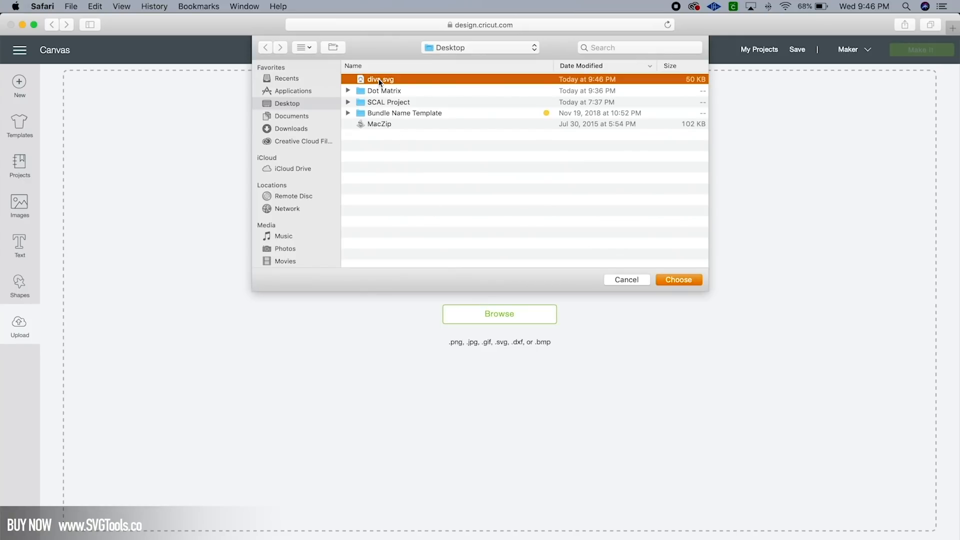
{"action": "double_click", "coordinate": [379, 79]}
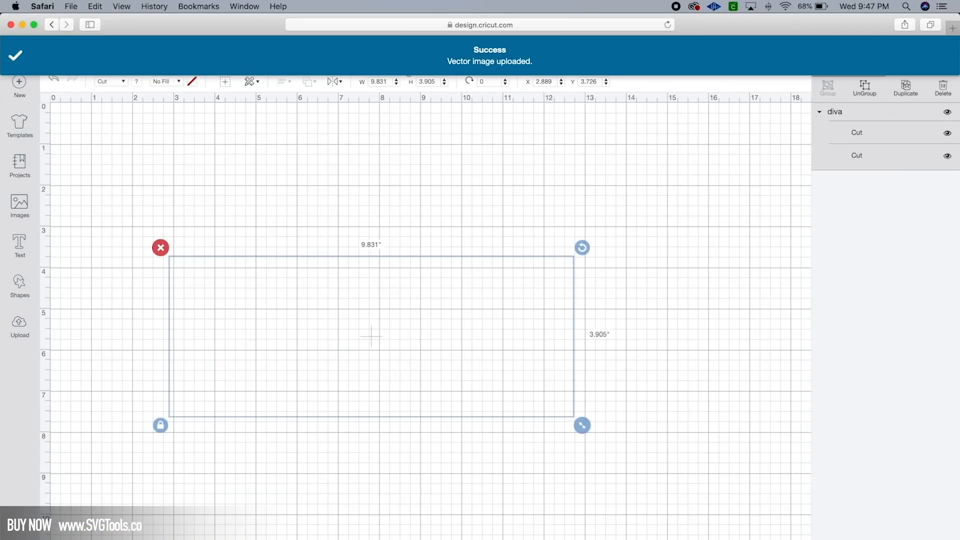
{"action": "left_click_drag", "start_coordinate": [507, 363], "coordinate": [476, 265]}
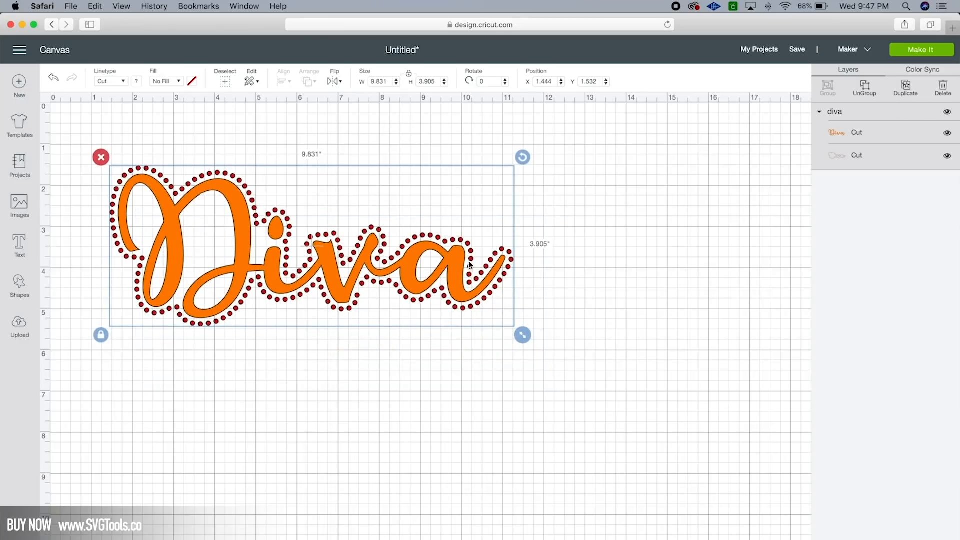
Check the design's two cut layers by hiding and reshowing the rhinestone layer and the orange Diva layer in turn
{"action": "left_click", "coordinate": [862, 144]}
{"action": "left_click", "coordinate": [903, 161]}
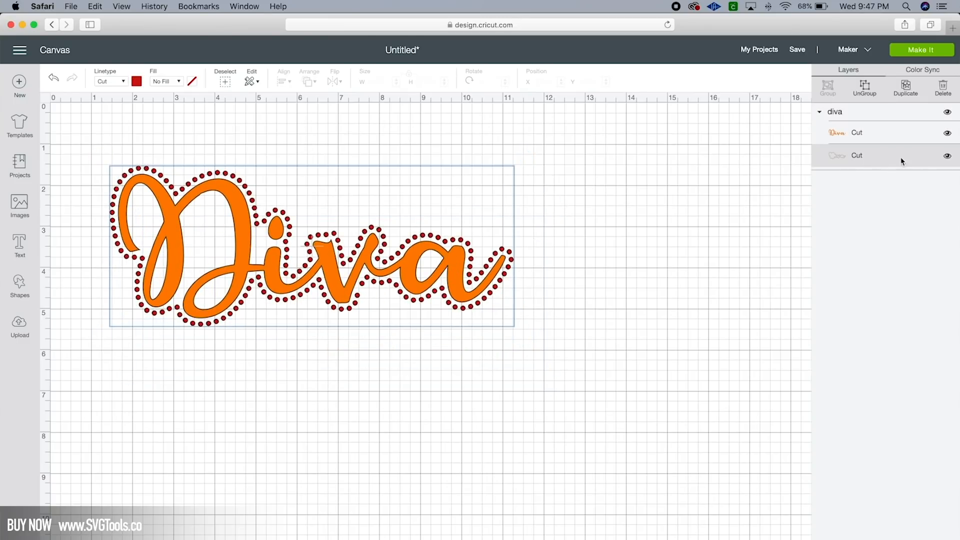
{"action": "left_click", "coordinate": [946, 157]}
{"action": "left_click", "coordinate": [946, 157]}
{"action": "left_click", "coordinate": [948, 134]}
{"action": "left_click", "coordinate": [948, 135]}
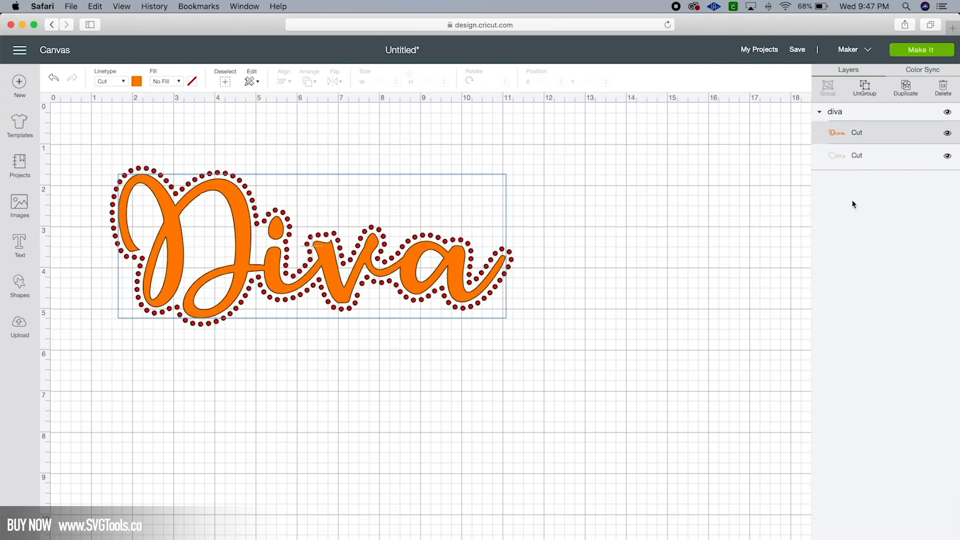
Prepare the project's cutting mats, mirror the orange Diva mat and return to the red rhinestone mat
{"action": "left_click", "coordinate": [922, 51]}
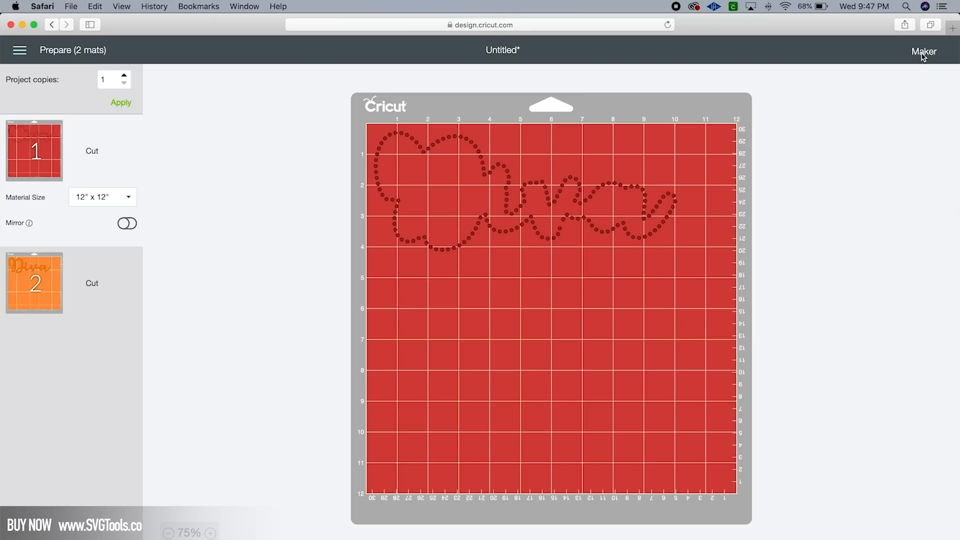
{"action": "left_click", "coordinate": [101, 289]}
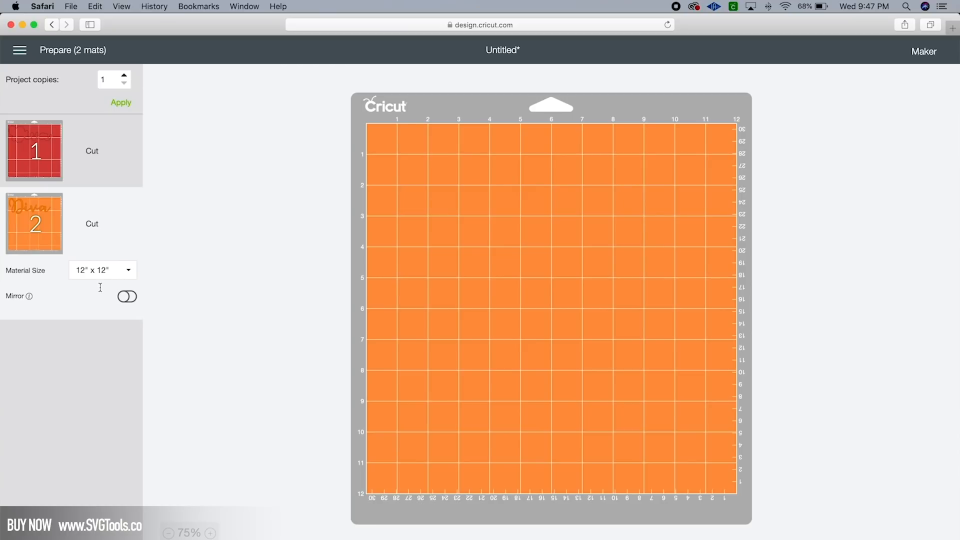
{"action": "left_click", "coordinate": [126, 297]}
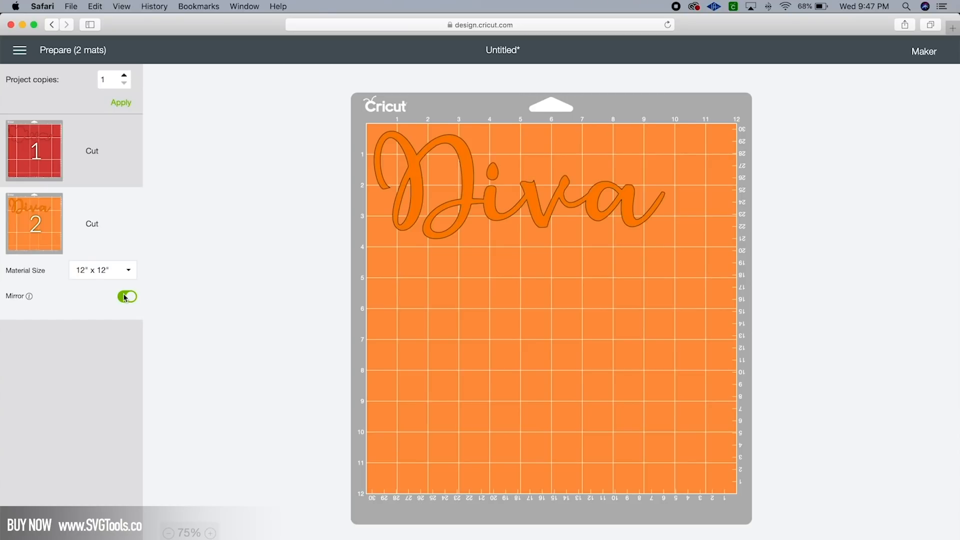
{"action": "left_click", "coordinate": [94, 157]}
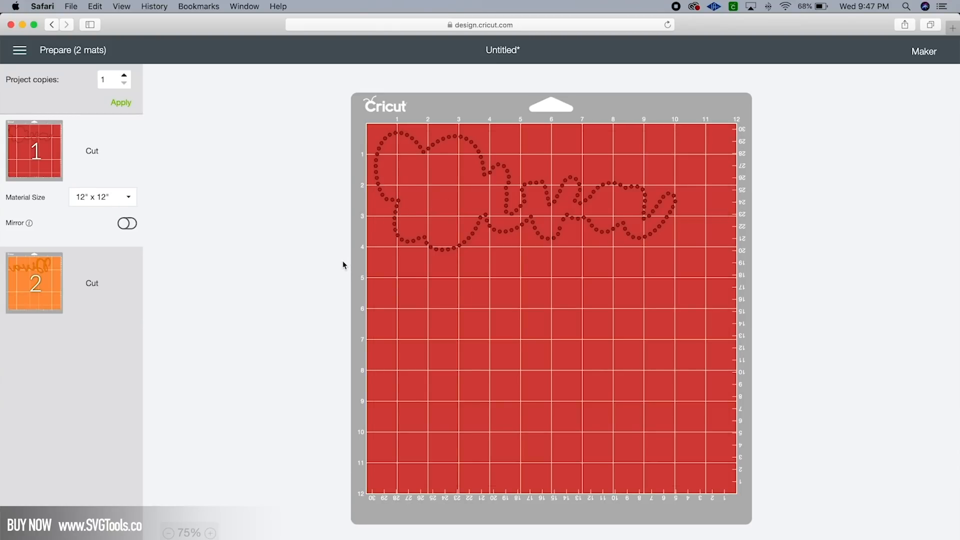
Switch to Brother CanvasWorkspace in a new browser tab, import diva.svg and move the orange Diva word below the rhinestone outline
{"action": "key", "text": "super+t"}
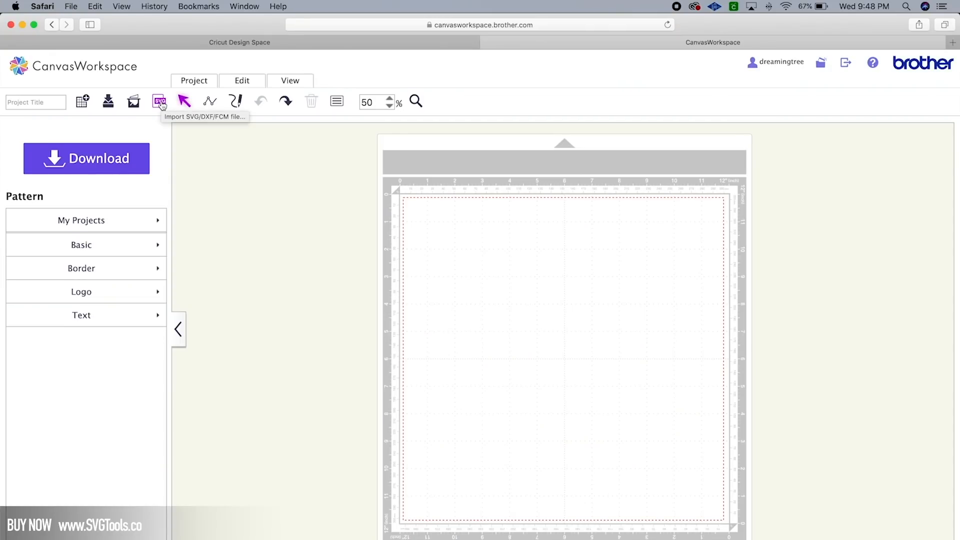
{"action": "left_click", "coordinate": [161, 104]}
{"action": "left_click", "coordinate": [370, 305]}
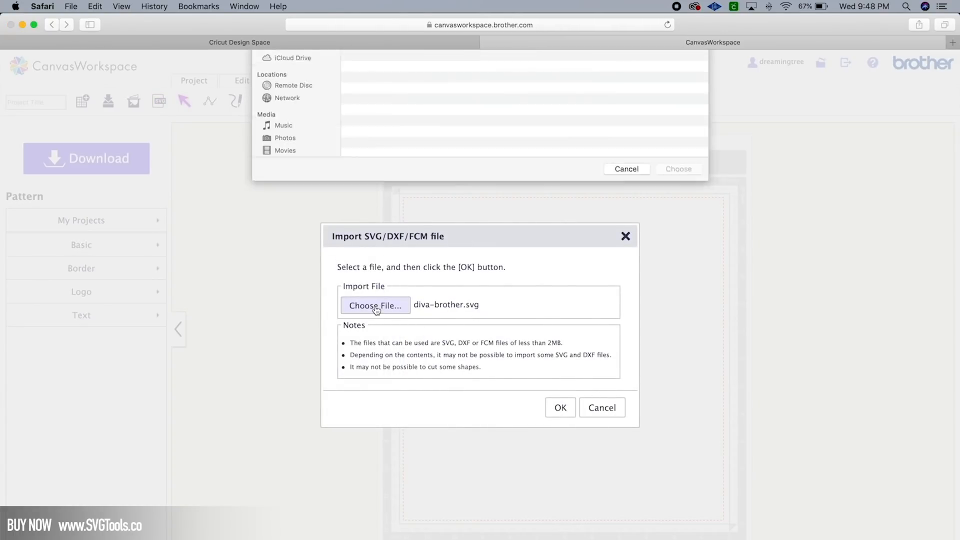
{"action": "double_click", "coordinate": [381, 104]}
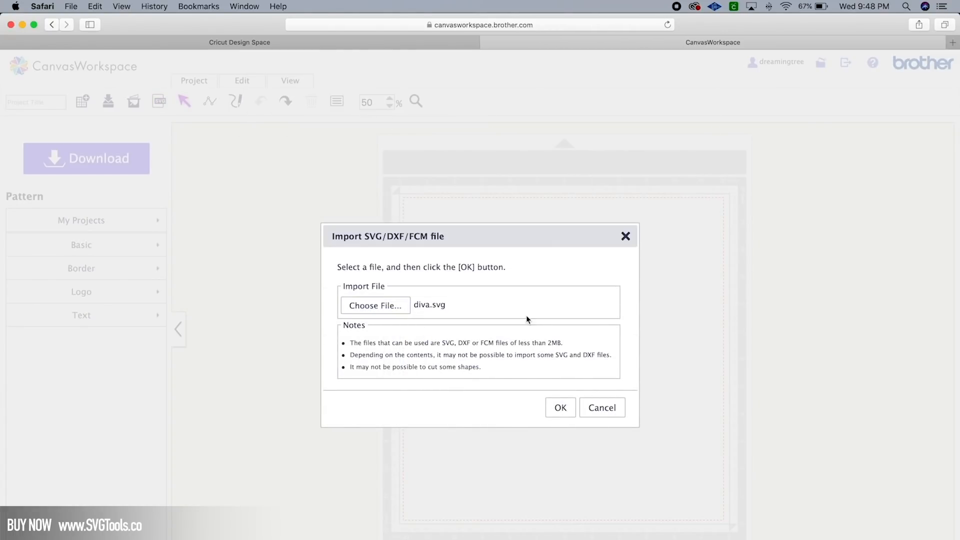
{"action": "left_click", "coordinate": [561, 407]}
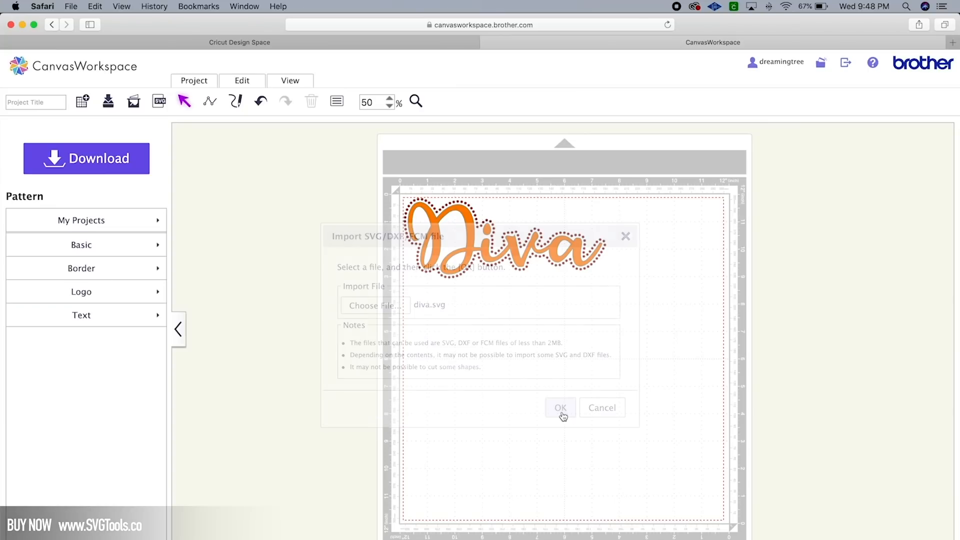
{"action": "left_click_drag", "start_coordinate": [513, 246], "coordinate": [522, 336]}
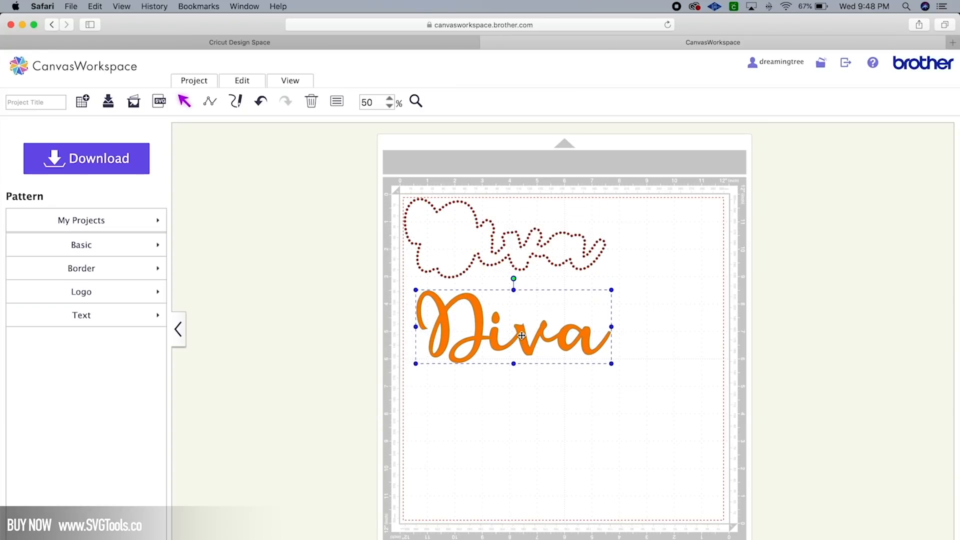
Mirror the orange Diva word horizontally, leaving the rhinestone outline unflipped
{"action": "left_click", "coordinate": [504, 238]}
{"action": "left_click", "coordinate": [504, 238]}
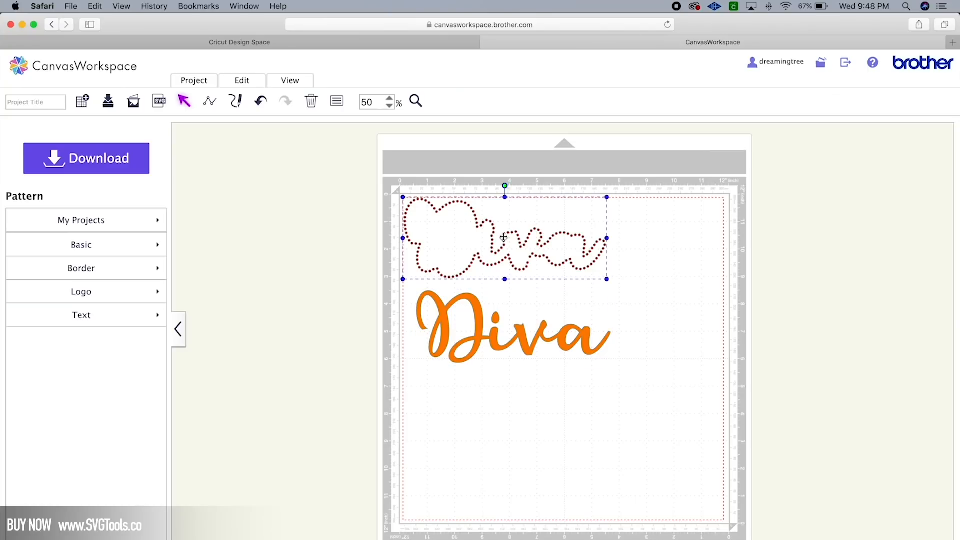
{"action": "left_click", "coordinate": [522, 339]}
{"action": "left_click", "coordinate": [548, 359]}
{"action": "left_click", "coordinate": [535, 341]}
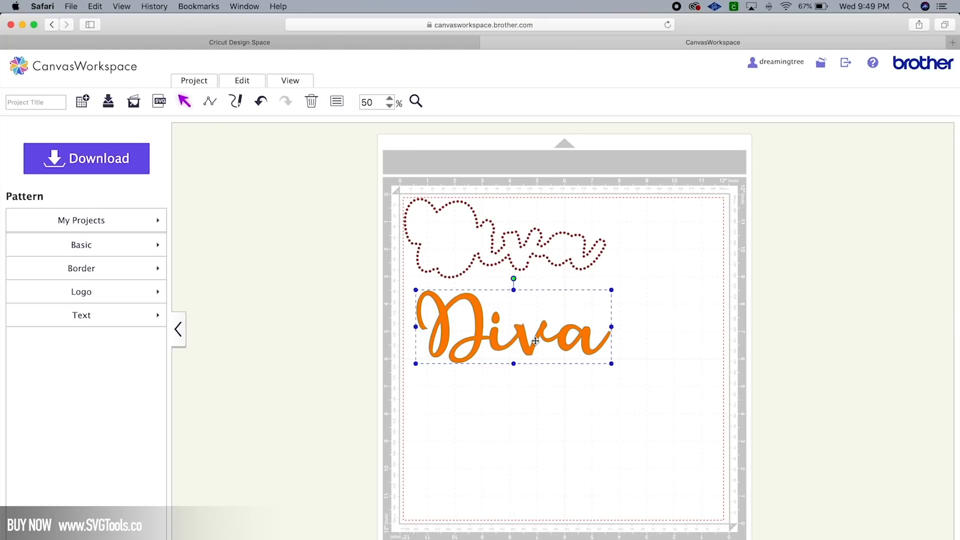
{"action": "left_click", "coordinate": [242, 81]}
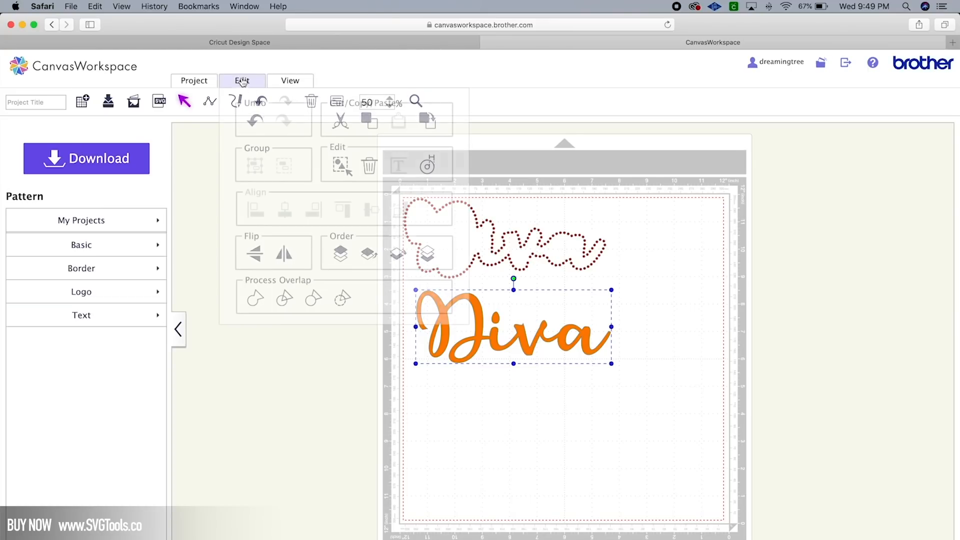
{"action": "left_click", "coordinate": [284, 254]}
{"action": "left_click", "coordinate": [533, 395]}
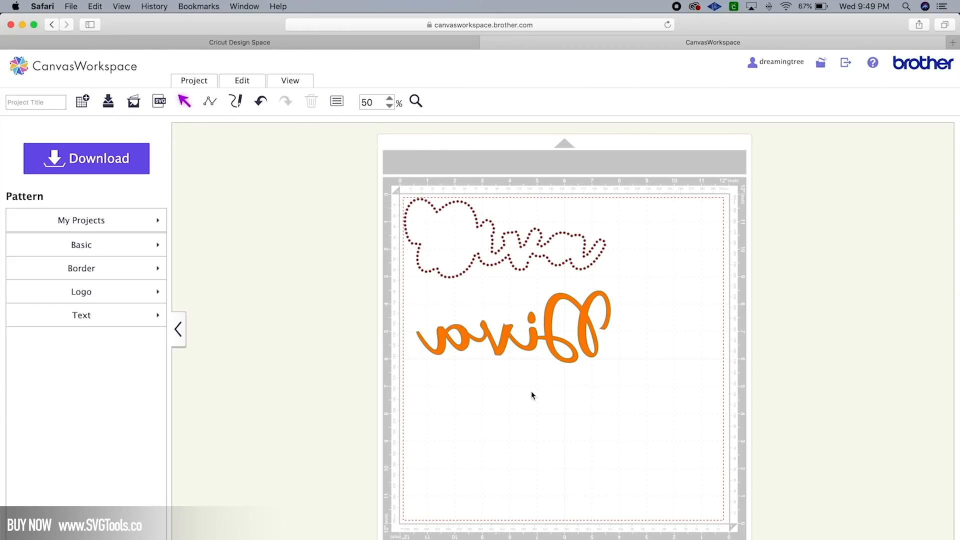
{"action": "left_click", "coordinate": [481, 259]}
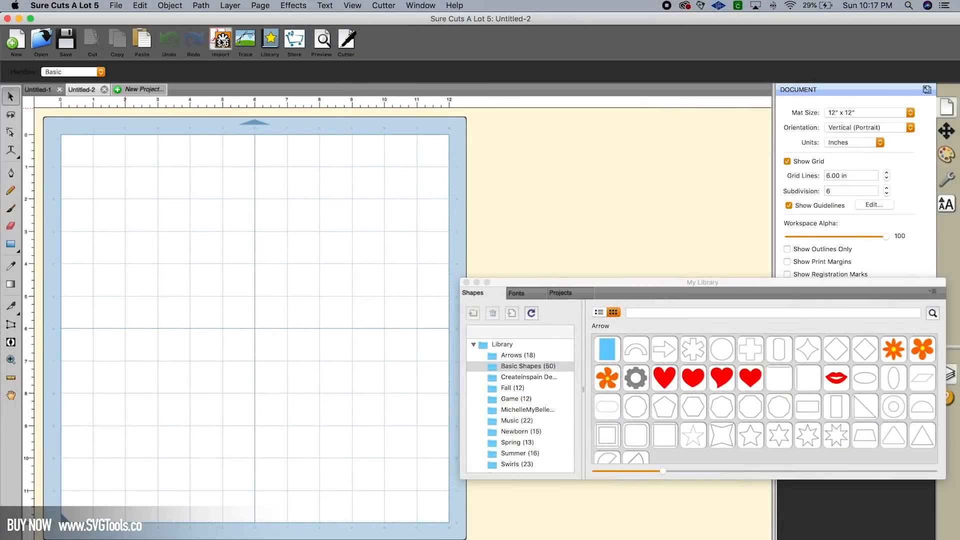
Switch to Sure Cuts A Lot 5, import the three-tree artwork Untitled-1.svg, scale it to about 7 in wide and center it on the mat
{"action": "left_click", "coordinate": [222, 45]}
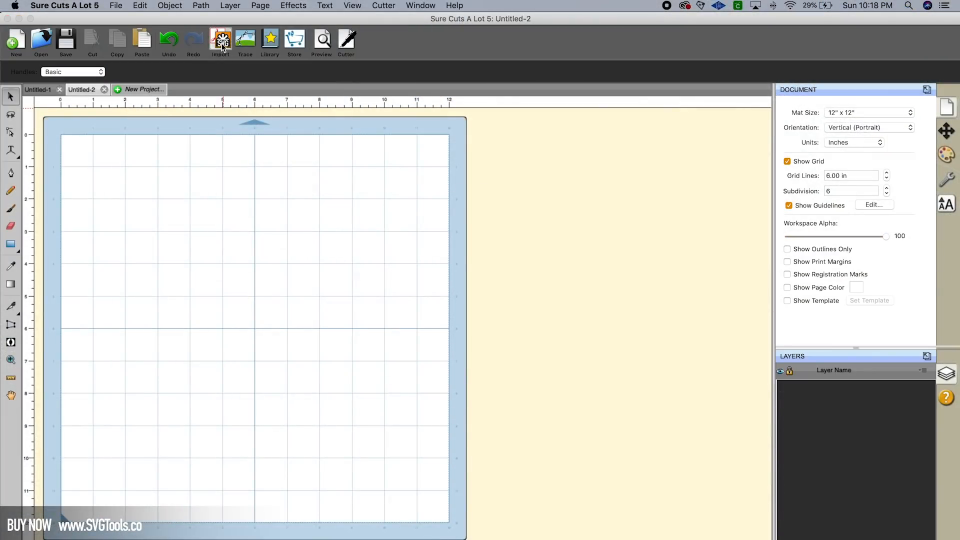
{"action": "double_click", "coordinate": [382, 140]}
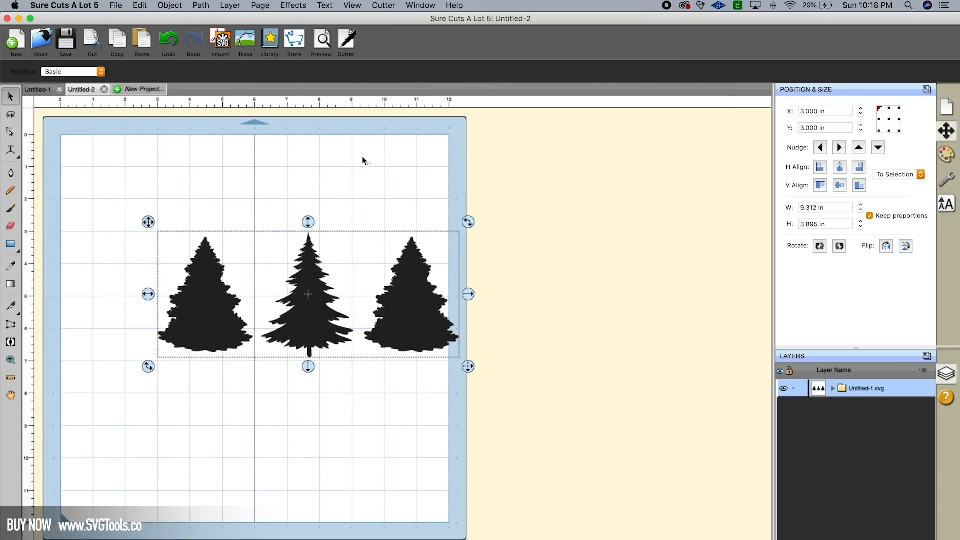
{"action": "left_click_drag", "start_coordinate": [298, 312], "coordinate": [262, 319]}
{"action": "left_click_drag", "start_coordinate": [413, 358], "coordinate": [338, 307]}
{"action": "left_click_drag", "start_coordinate": [293, 287], "coordinate": [330, 304]}
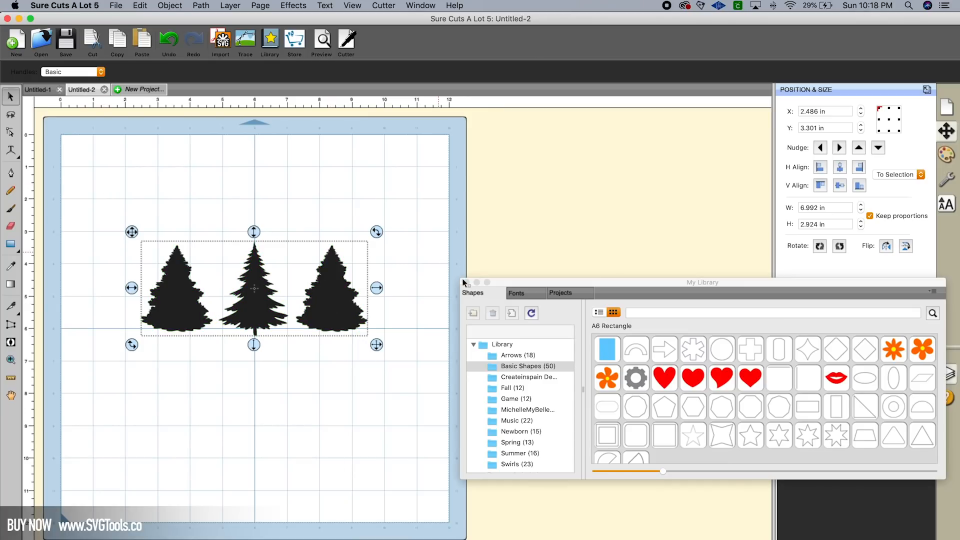
{"action": "left_click", "coordinate": [465, 283]}
Add the arched text "FARM FRESH" in Copperplate Bold above the trees with the Type on Arch tool
{"action": "left_click", "coordinate": [11, 152]}
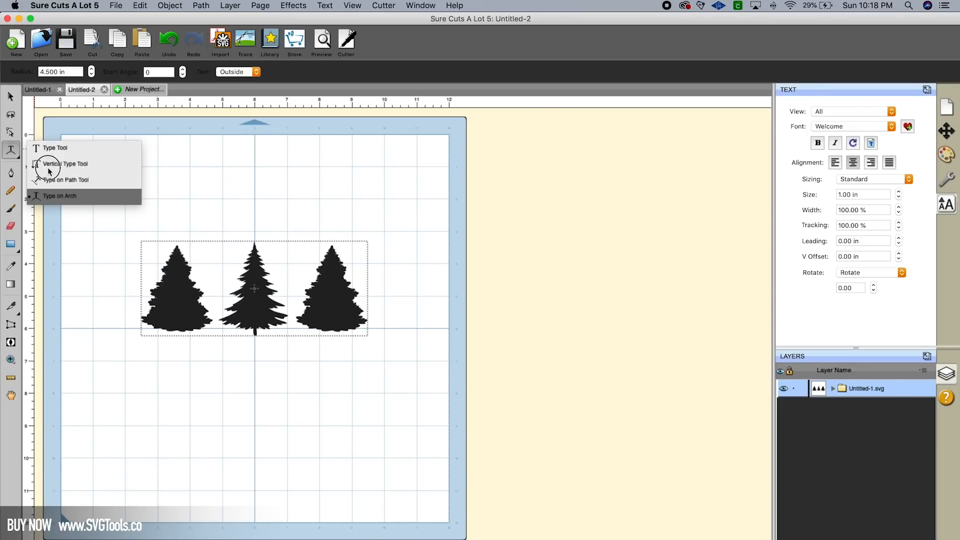
{"action": "left_click", "coordinate": [61, 197]}
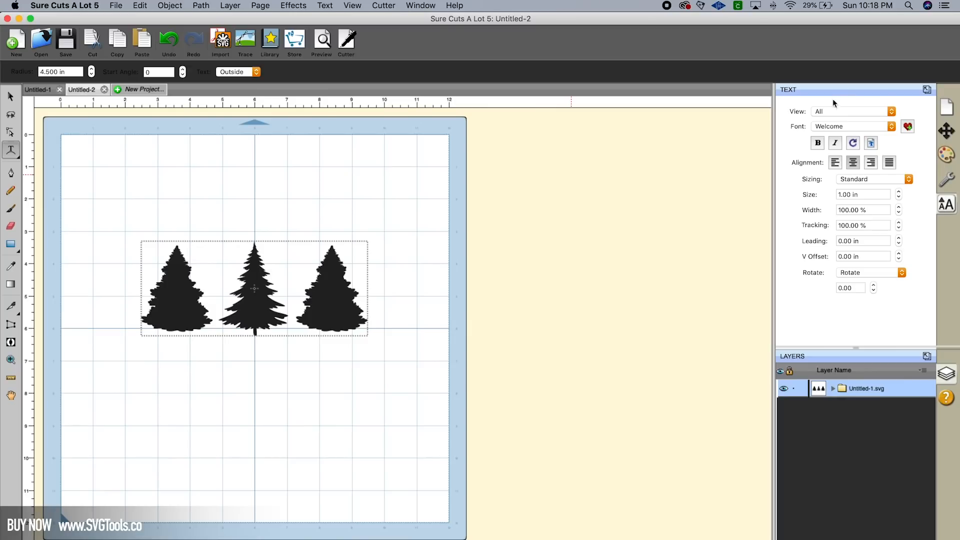
{"action": "left_click", "coordinate": [843, 130]}
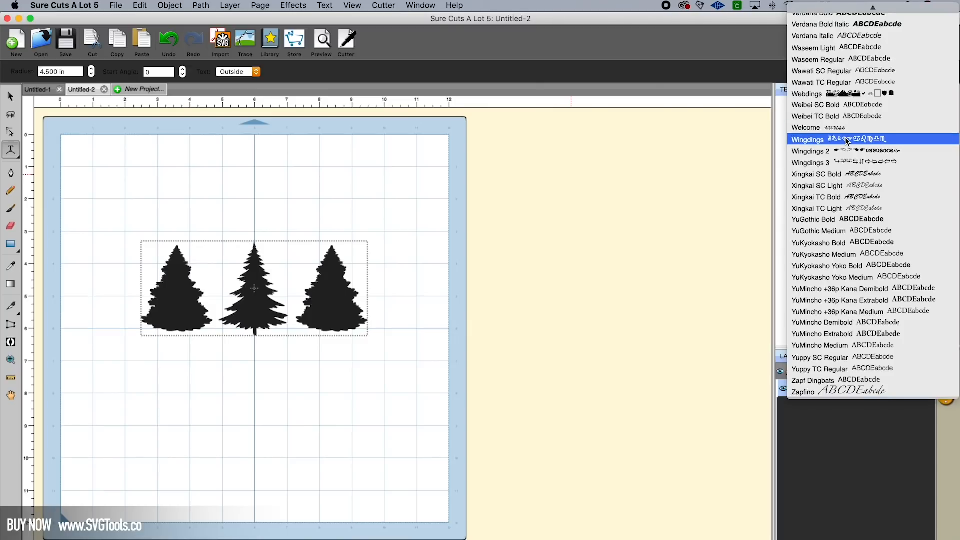
{"action": "scroll", "coordinate": [847, 142], "scroll_direction": "up", "scroll_amount": 20}
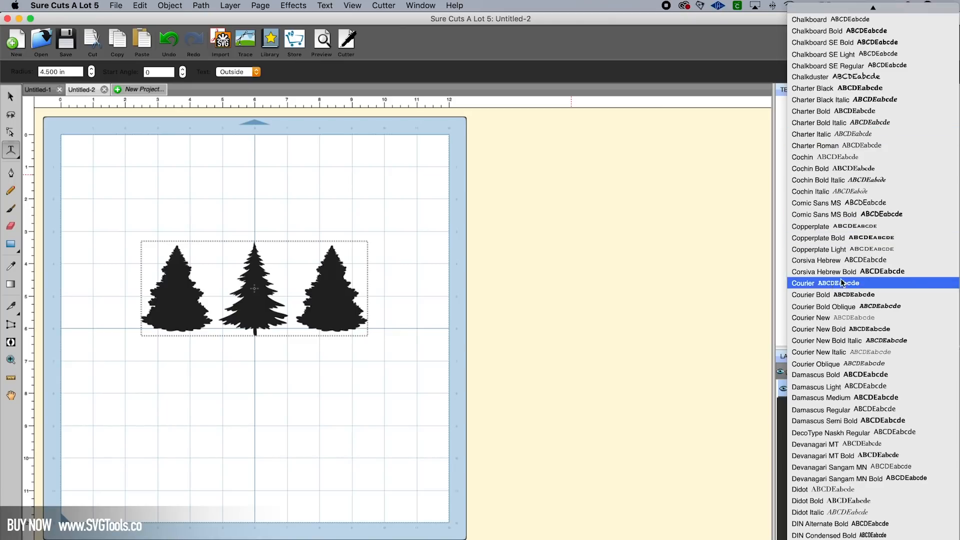
{"action": "left_click", "coordinate": [834, 240]}
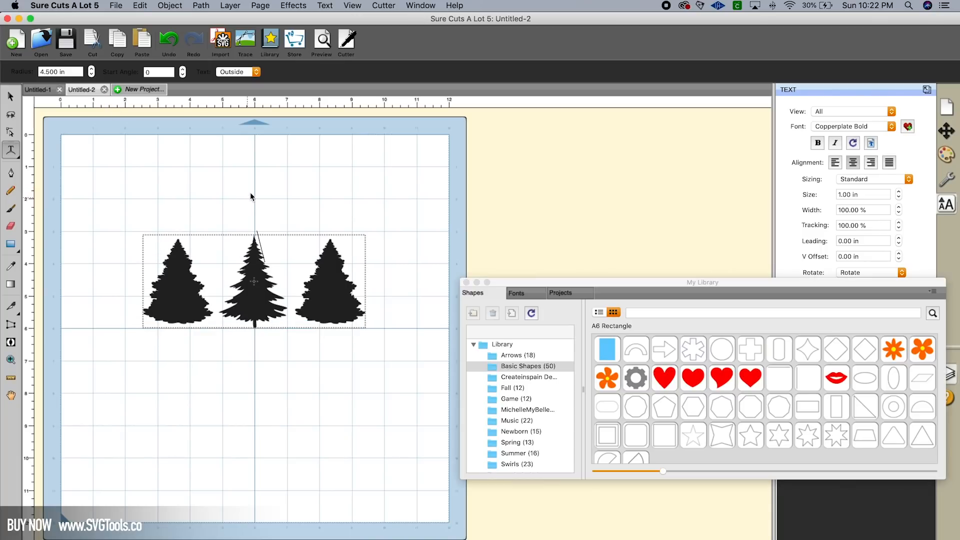
{"action": "left_click", "coordinate": [252, 194]}
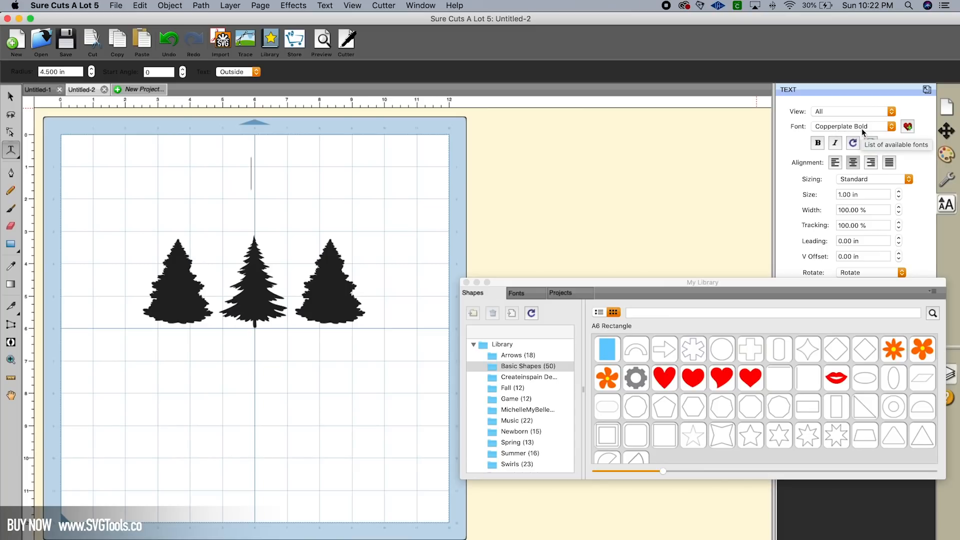
{"action": "type", "text": "FAR"}
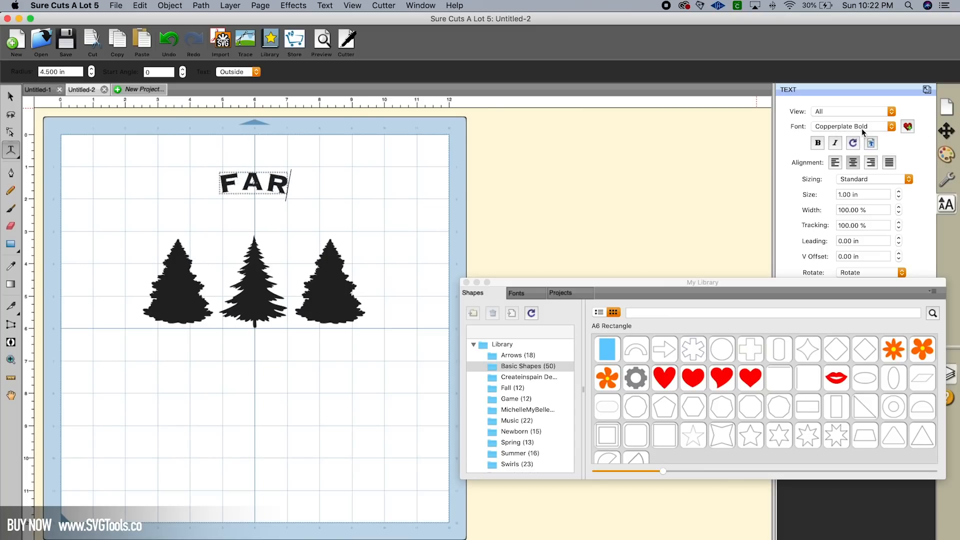
{"action": "type", "text": "M FRESH"}
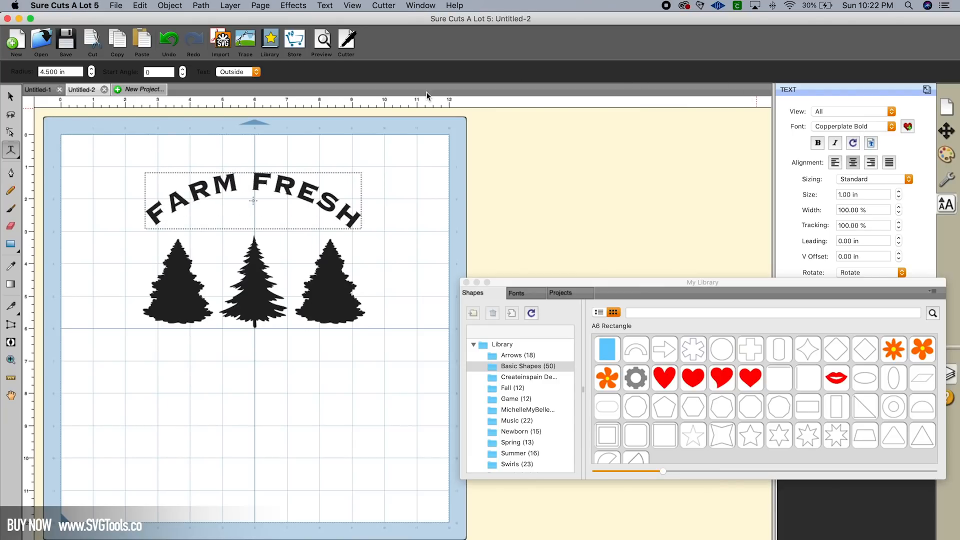
Enlarge the FARM FRESH arch to about 9.3 in wide and center it over the trees
{"action": "left_click", "coordinate": [16, 97]}
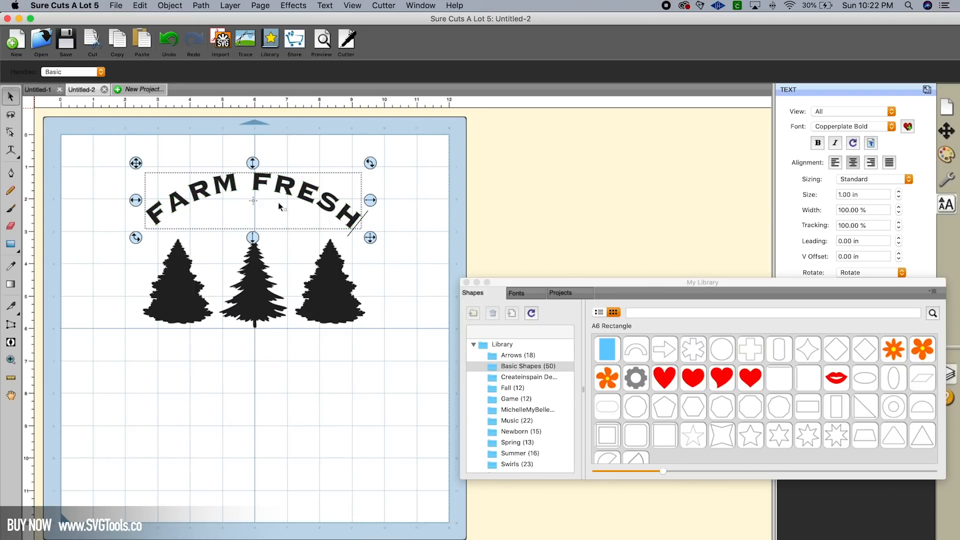
{"action": "left_click_drag", "start_coordinate": [371, 239], "coordinate": [457, 310]}
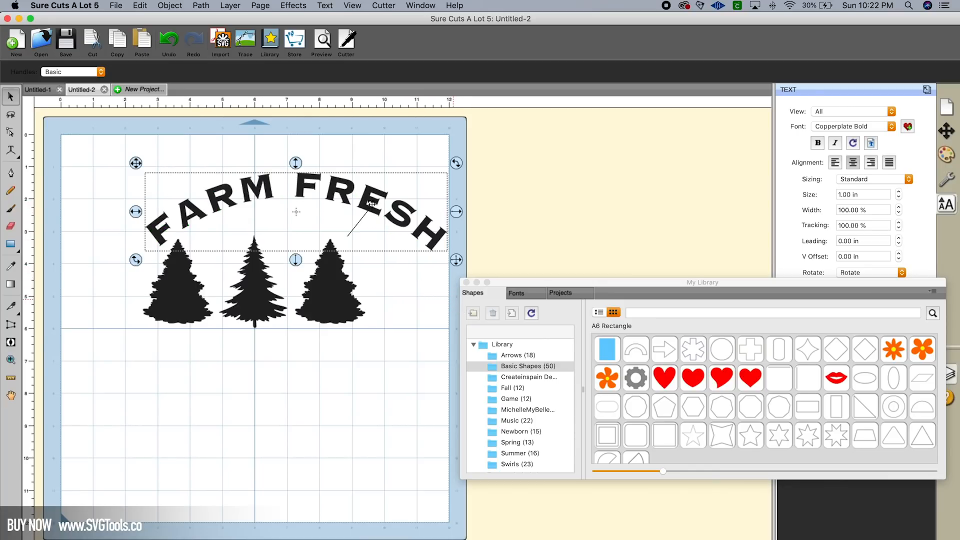
{"action": "left_click_drag", "start_coordinate": [371, 210], "coordinate": [298, 204]}
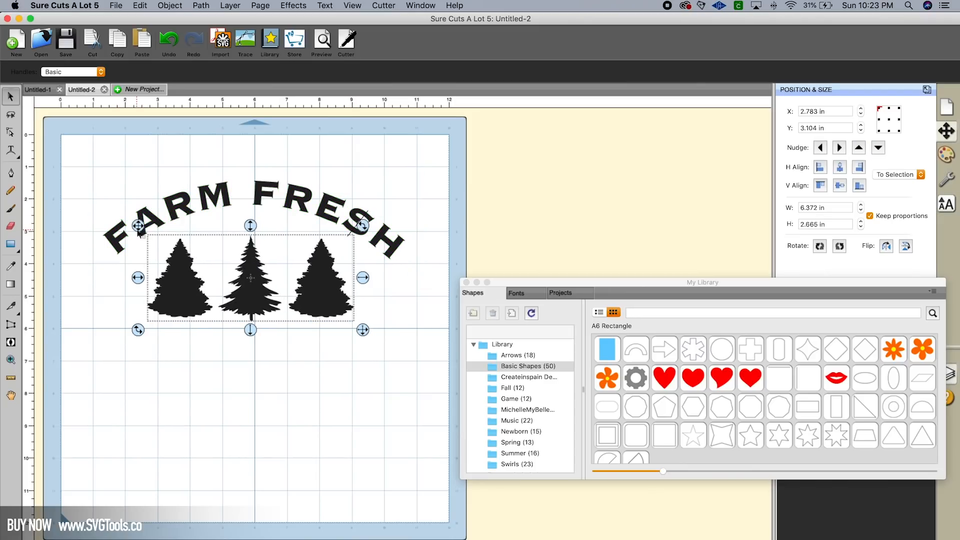
Center the tree group under the FARM FRESH arch, fine-tuning its X position to 2.753 in
{"action": "left_click_drag", "start_coordinate": [139, 232], "coordinate": [142, 231]}
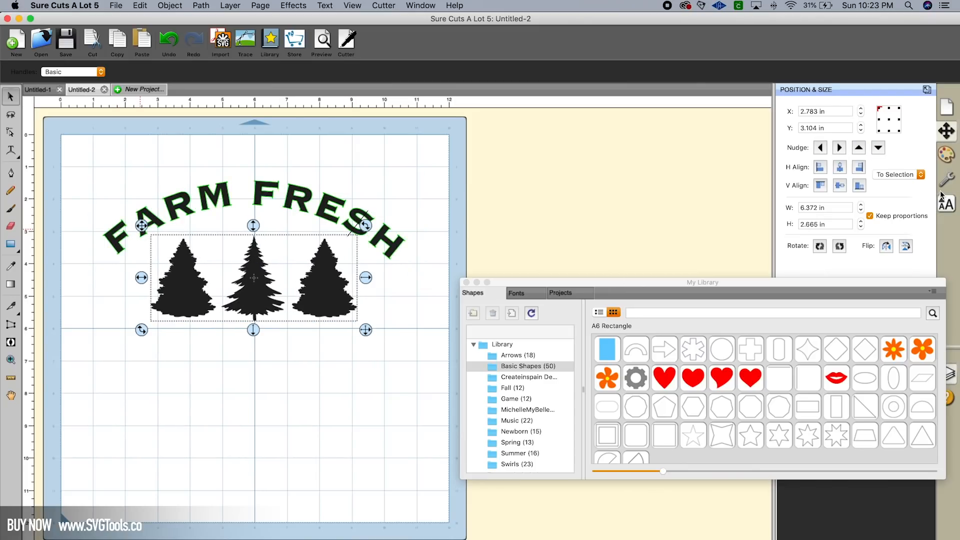
{"action": "left_click", "coordinate": [823, 147]}
{"action": "left_click", "coordinate": [823, 147]}
{"action": "left_click", "coordinate": [823, 147]}
{"action": "left_click", "coordinate": [823, 147]}
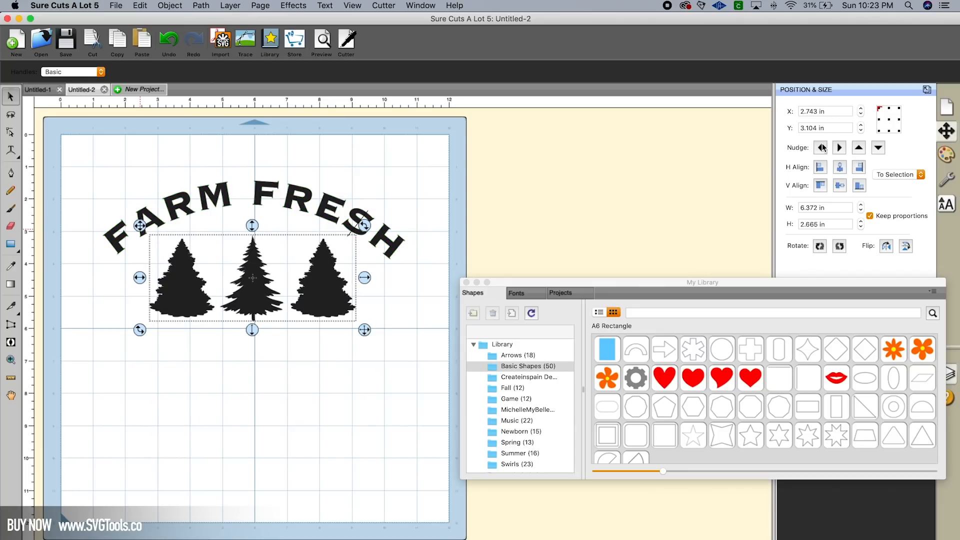
{"action": "left_click", "coordinate": [841, 148]}
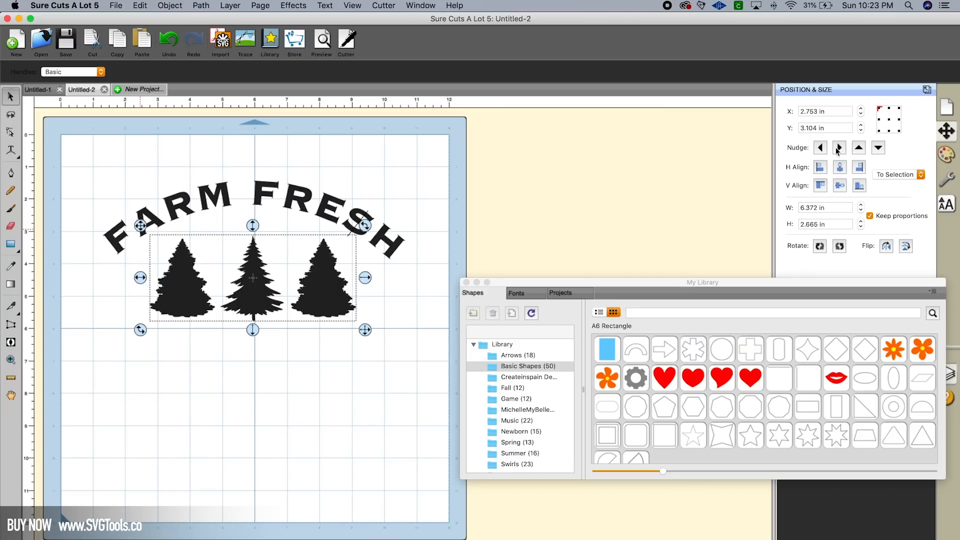
{"action": "left_click", "coordinate": [518, 221]}
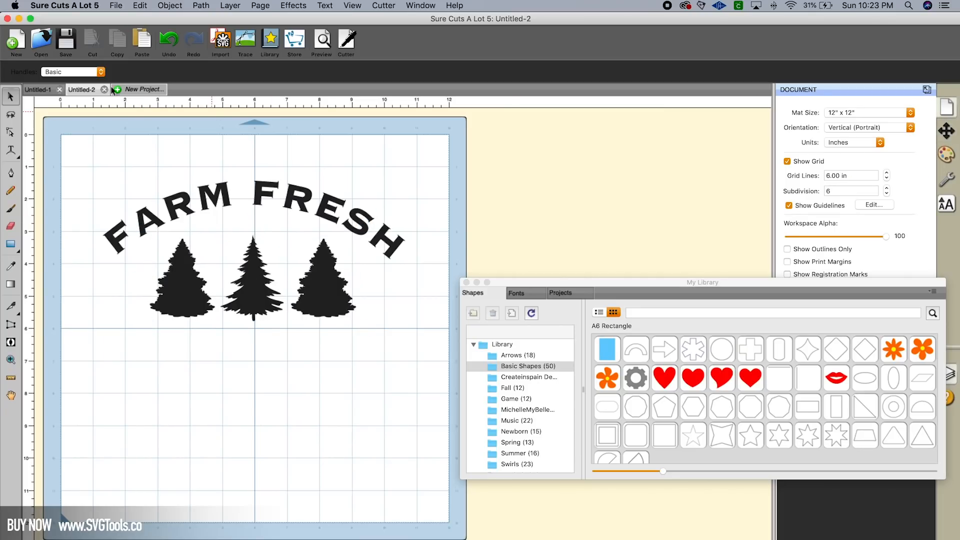
Add the straight text "Christmas Trees" in the Welcome font below the trees with the Type Tool
{"action": "left_click", "coordinate": [42, 92]}
{"action": "left_click", "coordinate": [13, 154]}
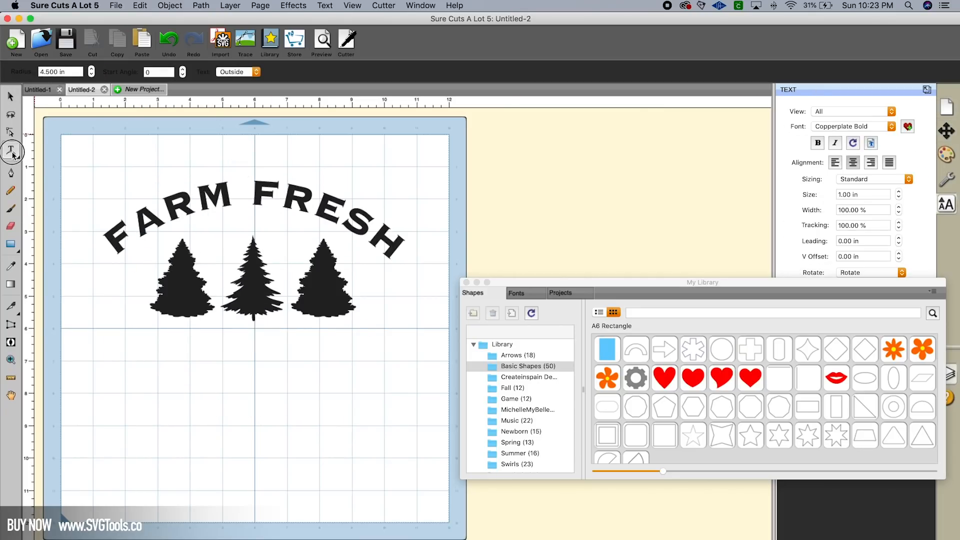
{"action": "left_click_drag", "start_coordinate": [13, 154], "coordinate": [55, 152]}
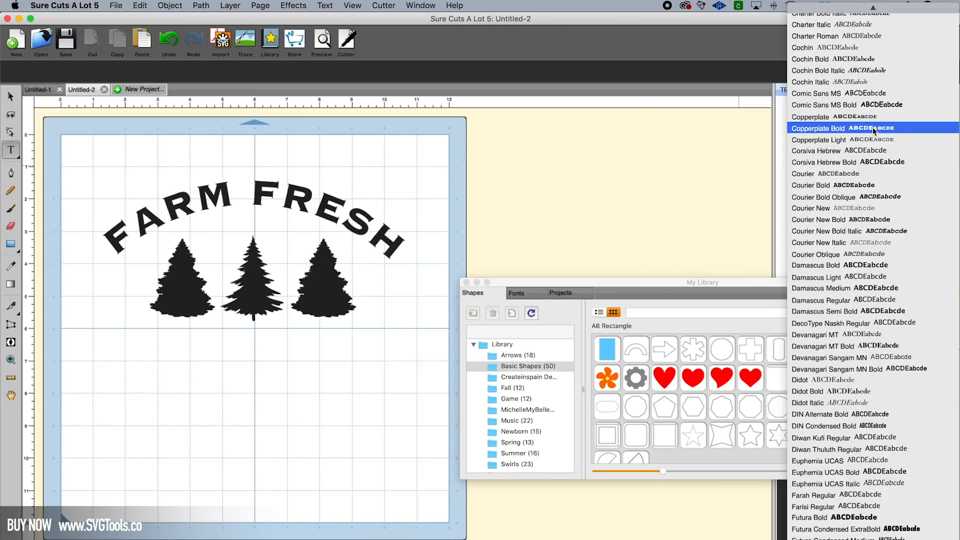
{"action": "scroll", "coordinate": [873, 131], "scroll_direction": "down", "scroll_amount": 20}
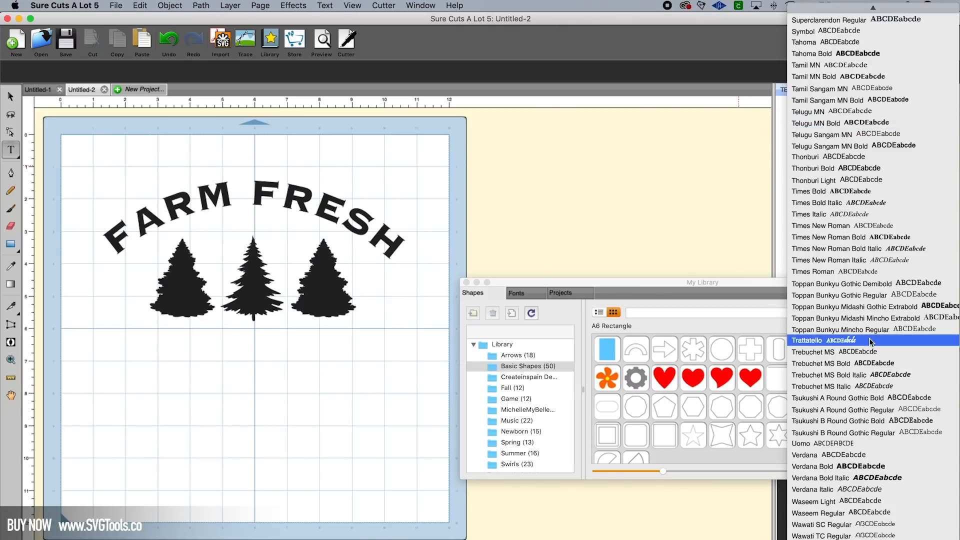
{"action": "scroll", "coordinate": [869, 338], "scroll_direction": "down", "scroll_amount": 5}
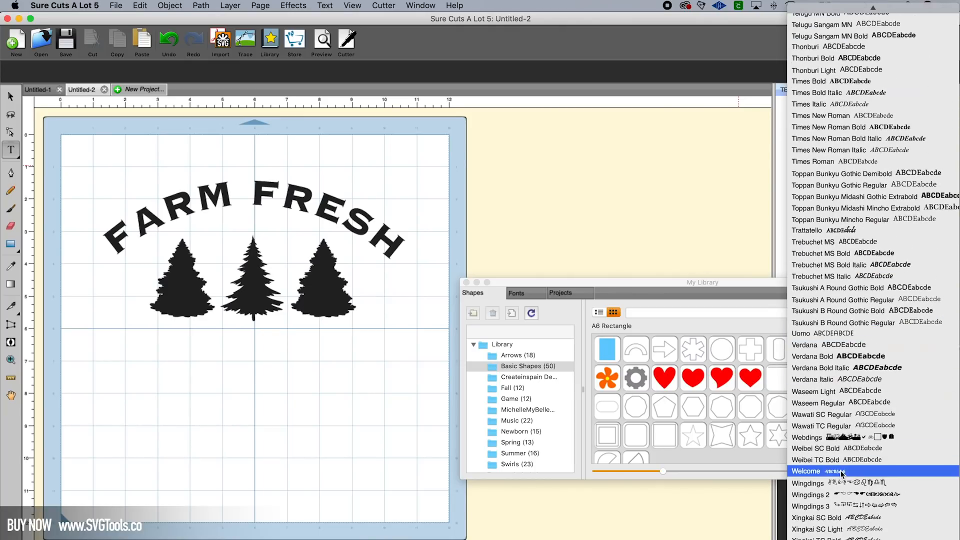
{"action": "left_click", "coordinate": [845, 471]}
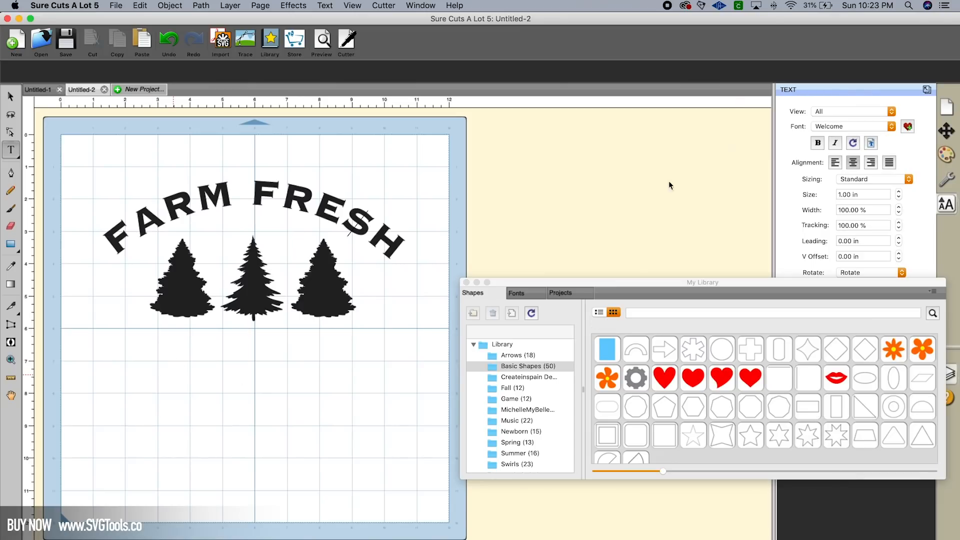
{"action": "left_click", "coordinate": [845, 128]}
{"action": "left_click", "coordinate": [846, 128]}
{"action": "type", "text": "Christmas Trees"}
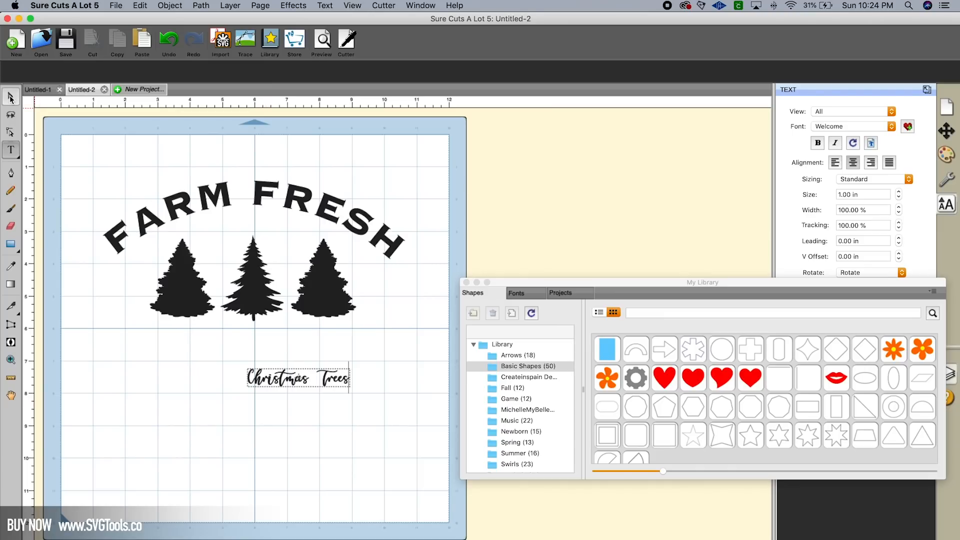
Enlarge the Christmas Trees text to about 8.1 in wide and center it directly beneath the trees
{"action": "left_click", "coordinate": [11, 98]}
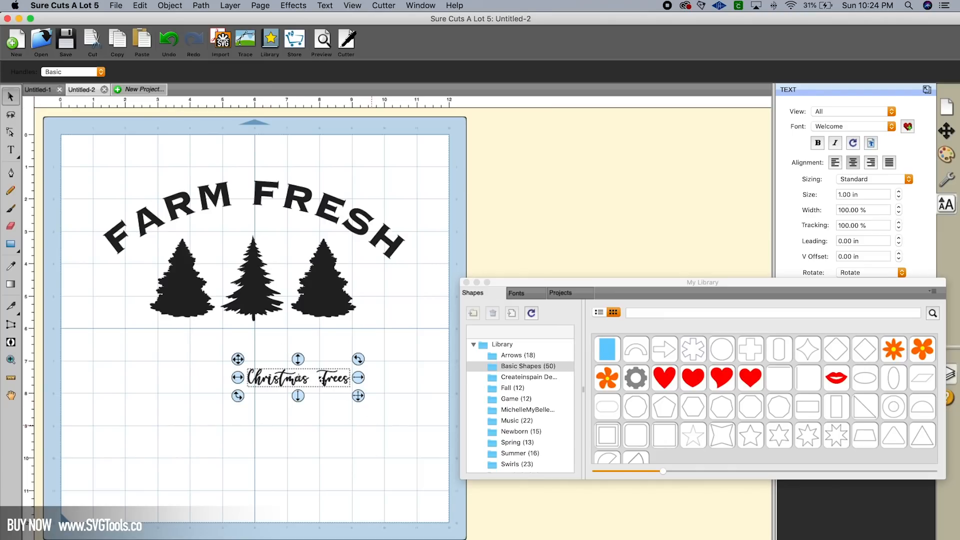
{"action": "left_click", "coordinate": [320, 379]}
{"action": "left_click_drag", "start_coordinate": [297, 381], "coordinate": [150, 349]}
{"action": "left_click_drag", "start_coordinate": [233, 370], "coordinate": [393, 413]}
{"action": "left_click_drag", "start_coordinate": [332, 370], "coordinate": [326, 356]}
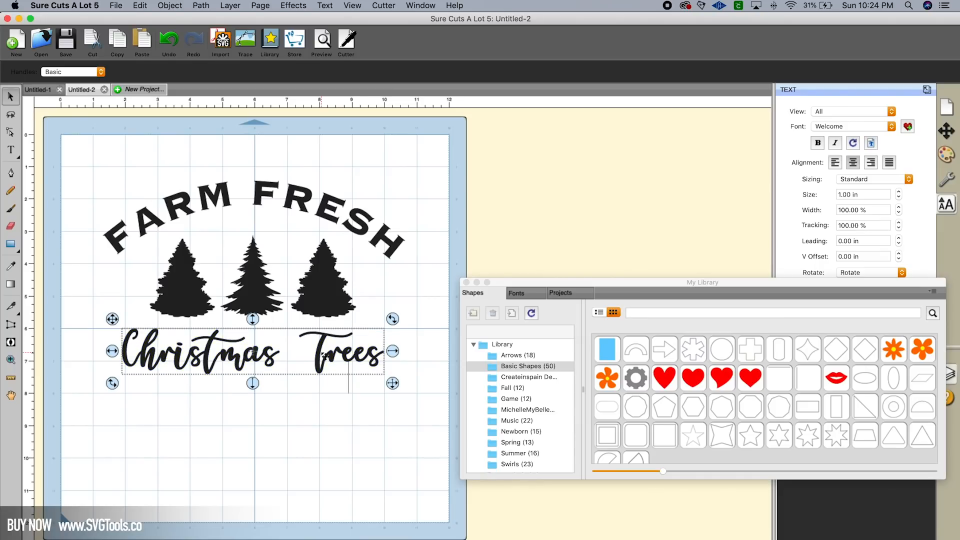
Nudge the Christmas Trees text up to a Y position of 5.927 in and deselect it
{"action": "left_click", "coordinate": [946, 131]}
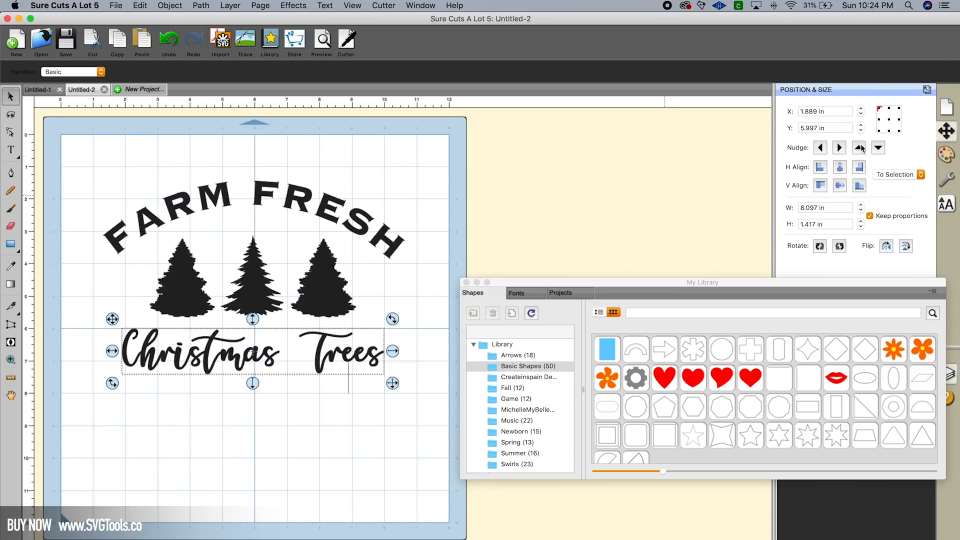
{"action": "left_click", "coordinate": [859, 148]}
{"action": "left_click", "coordinate": [858, 148]}
{"action": "left_click", "coordinate": [858, 148]}
{"action": "left_click", "coordinate": [858, 148]}
{"action": "left_click", "coordinate": [858, 148]}
{"action": "left_click", "coordinate": [858, 148]}
{"action": "left_click", "coordinate": [858, 148]}
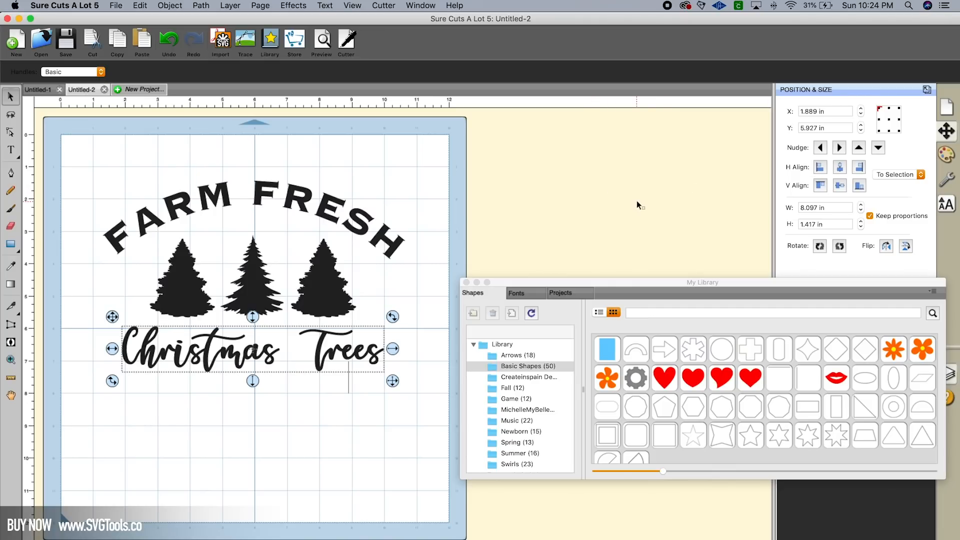
{"action": "left_click", "coordinate": [593, 205]}
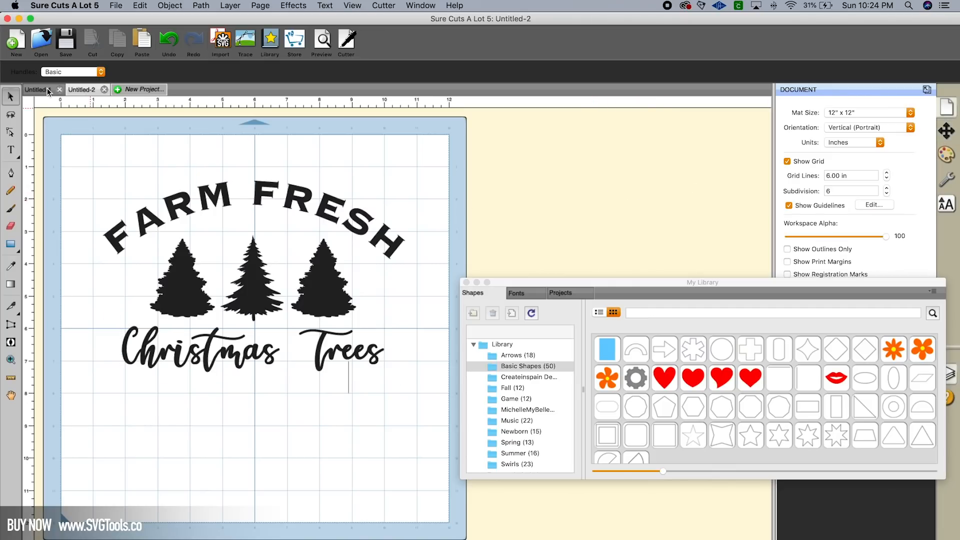
{"action": "key", "text": "super+Tab"}
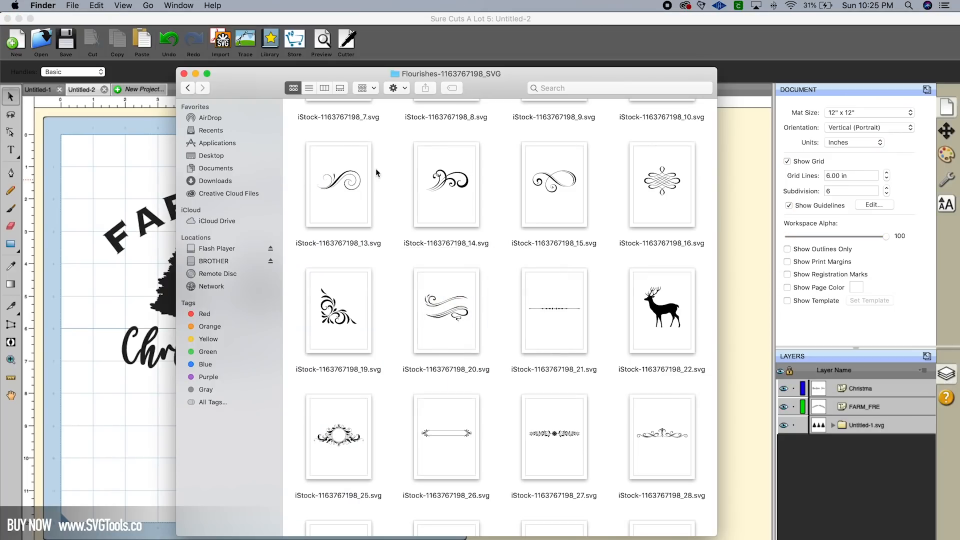
{"action": "left_click_drag", "start_coordinate": [412, 73], "coordinate": [470, 81]}
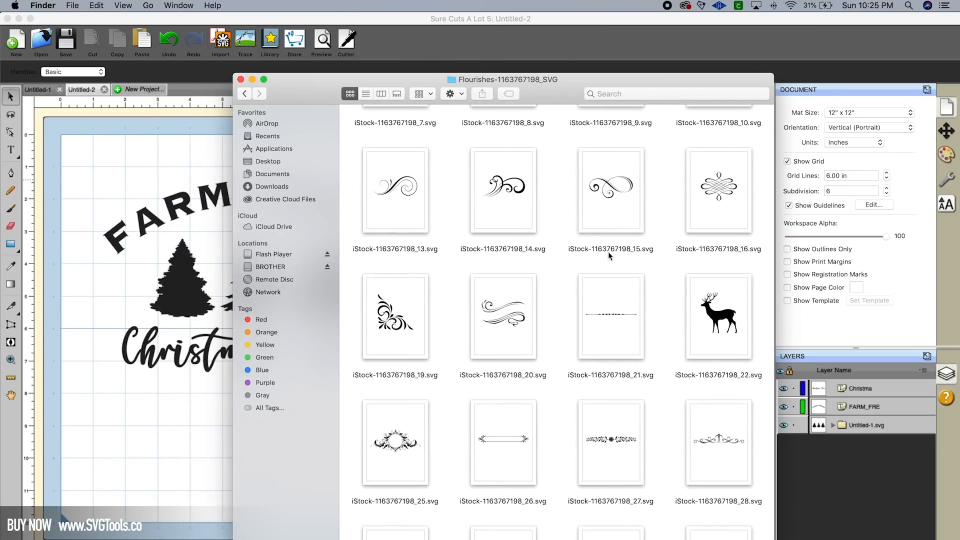
{"action": "scroll", "coordinate": [615, 319], "scroll_direction": "down", "scroll_amount": 2}
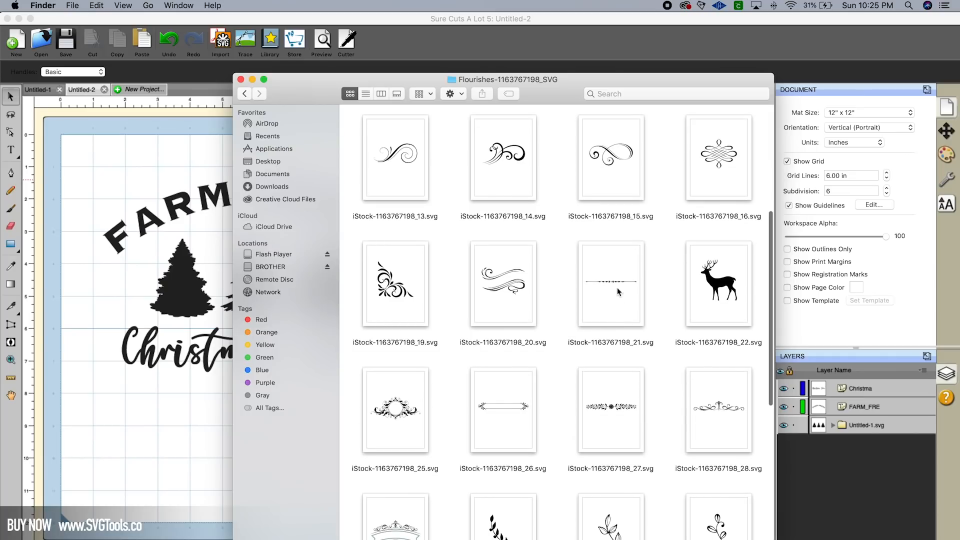
{"action": "left_click_drag", "start_coordinate": [551, 90], "coordinate": [732, 86]}
{"action": "left_click_drag", "start_coordinate": [791, 275], "coordinate": [256, 397]}
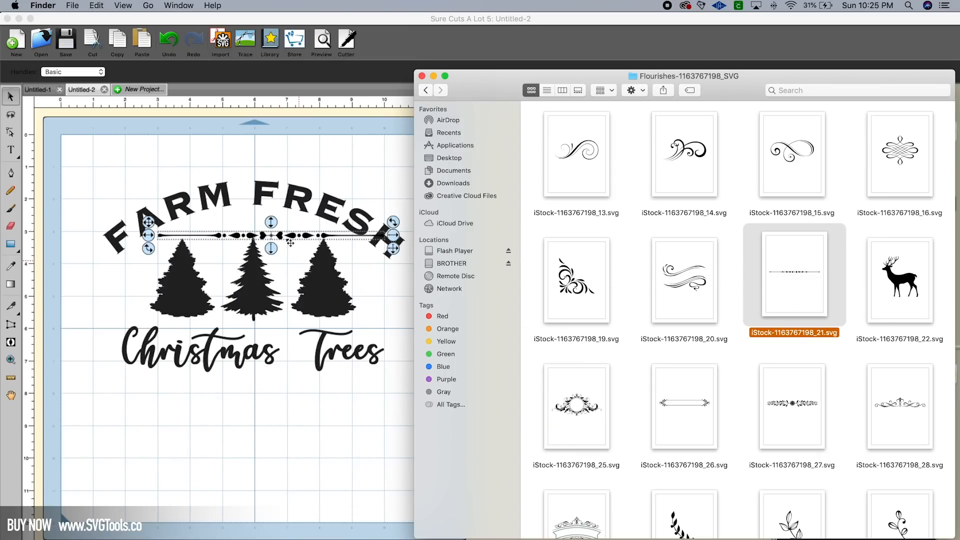
{"action": "left_click", "coordinate": [289, 377]}
{"action": "mouse_move", "coordinate": [291, 235]}
{"action": "left_mouse_down"}
{"action": "mouse_move", "coordinate": [288, 389]}
{"action": "mouse_move", "coordinate": [272, 384]}
{"action": "left_mouse_up"}
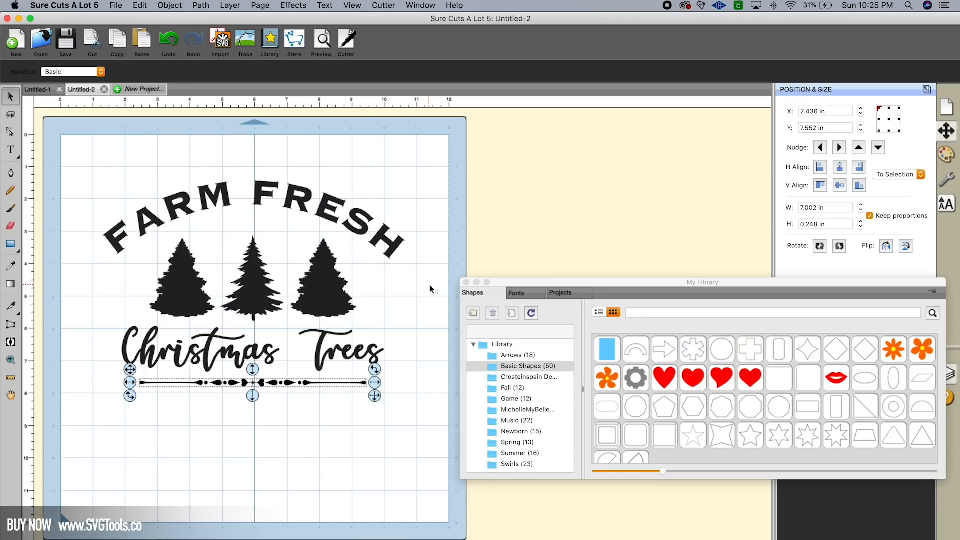
{"action": "key", "text": "super+Tab"}
{"action": "left_click_drag", "start_coordinate": [919, 301], "coordinate": [263, 444]}
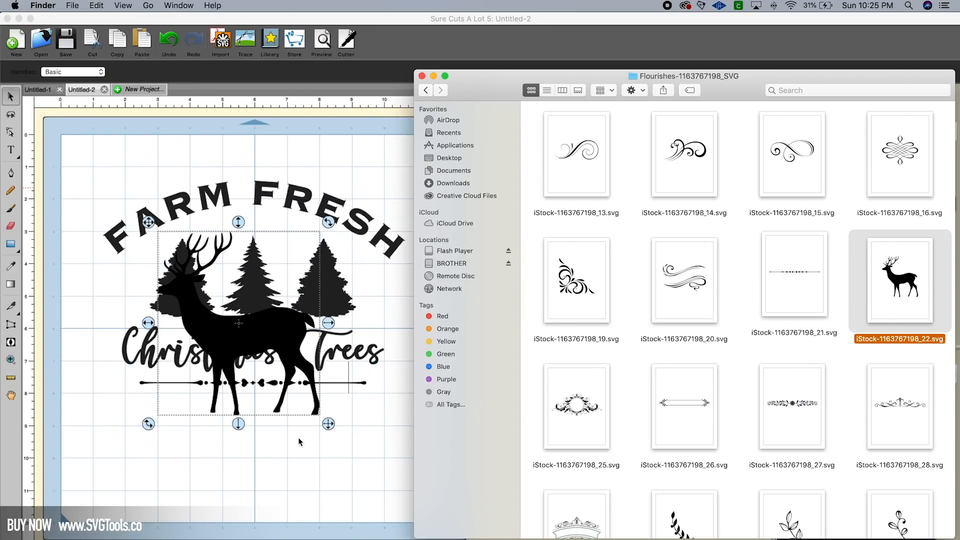
{"action": "left_click", "coordinate": [421, 76]}
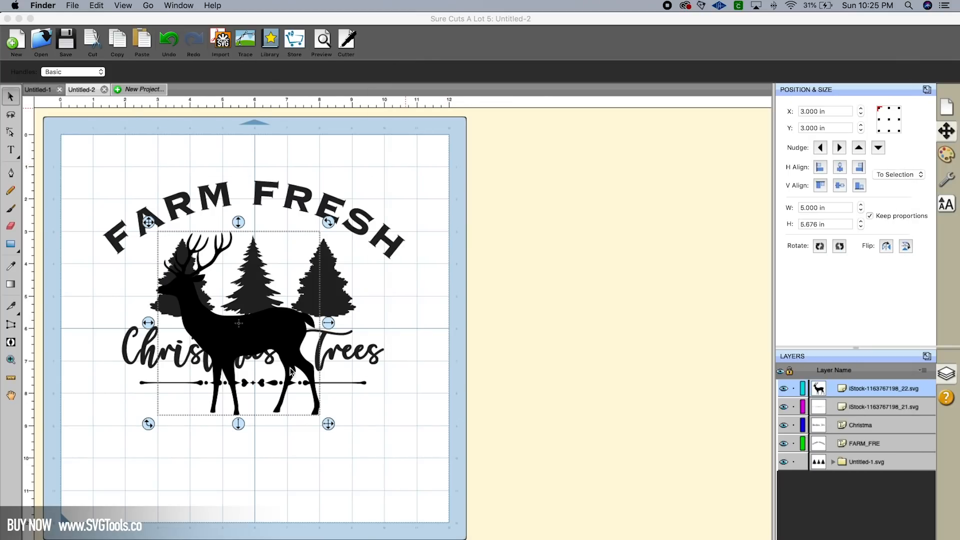
Shrink the deer to about 1.49 in wide and move it to the upper-right corner of the mat
{"action": "left_click_drag", "start_coordinate": [290, 385], "coordinate": [235, 325]}
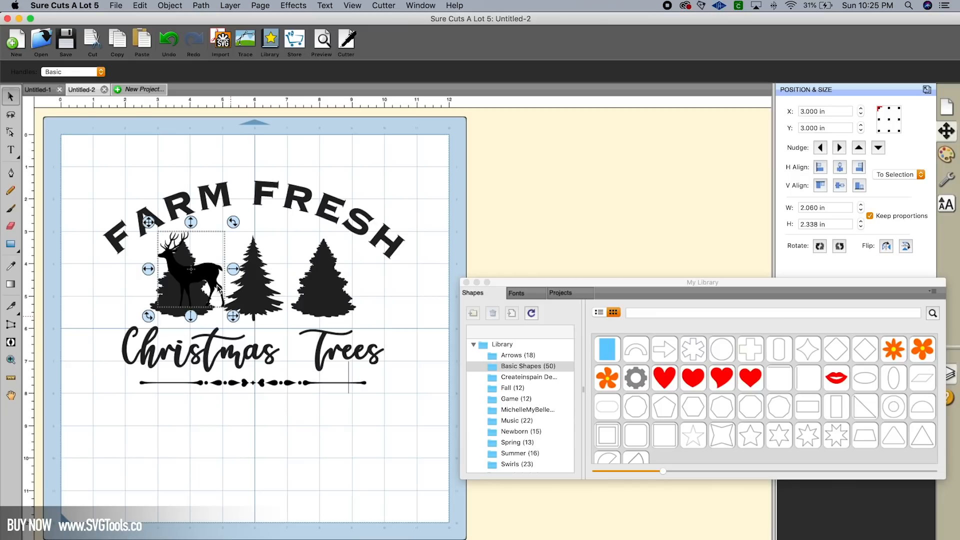
{"action": "left_click_drag", "start_coordinate": [219, 289], "coordinate": [286, 461]}
{"action": "left_click_drag", "start_coordinate": [304, 495], "coordinate": [421, 164]}
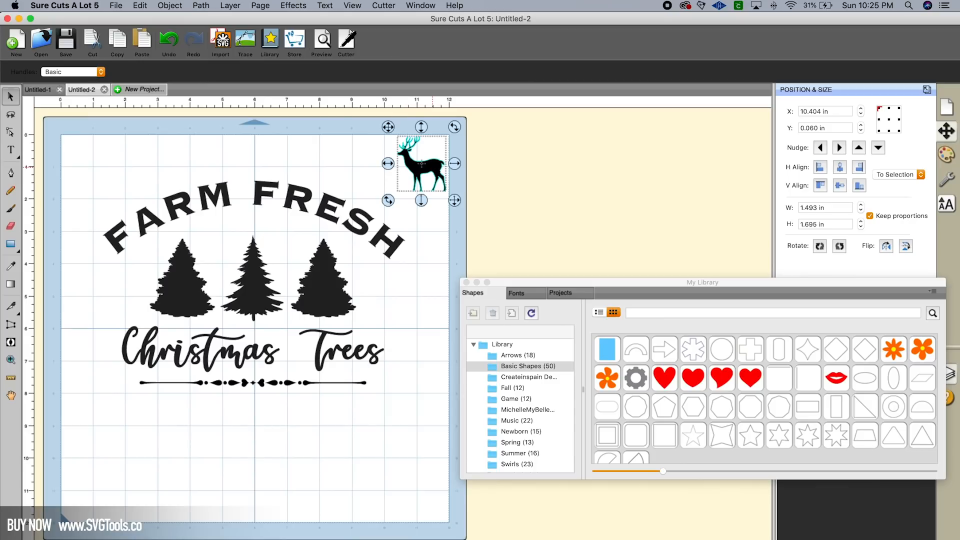
Move the divider flourish straight down to a Y position of about 8.562 in
{"action": "key", "text": "super+Tab"}
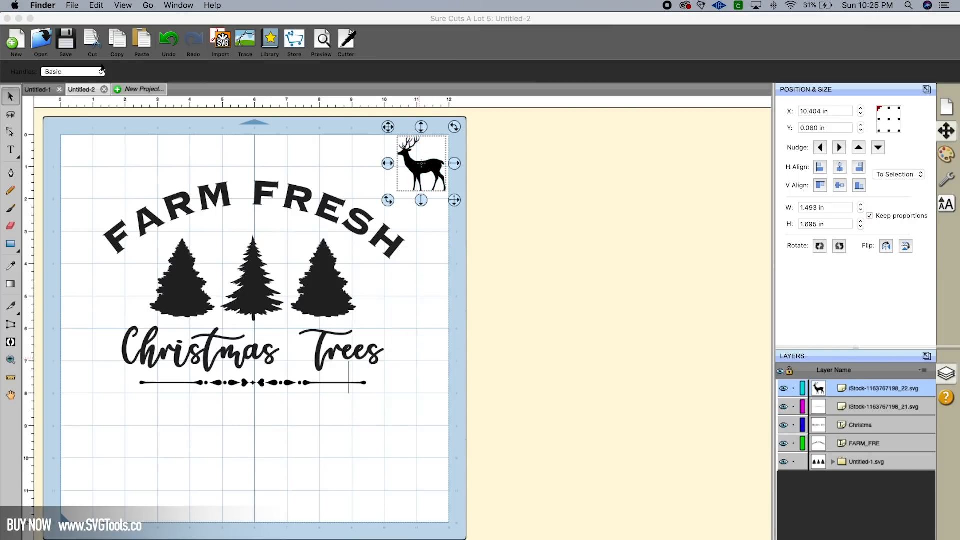
{"action": "left_click_drag", "start_coordinate": [262, 386], "coordinate": [263, 419]}
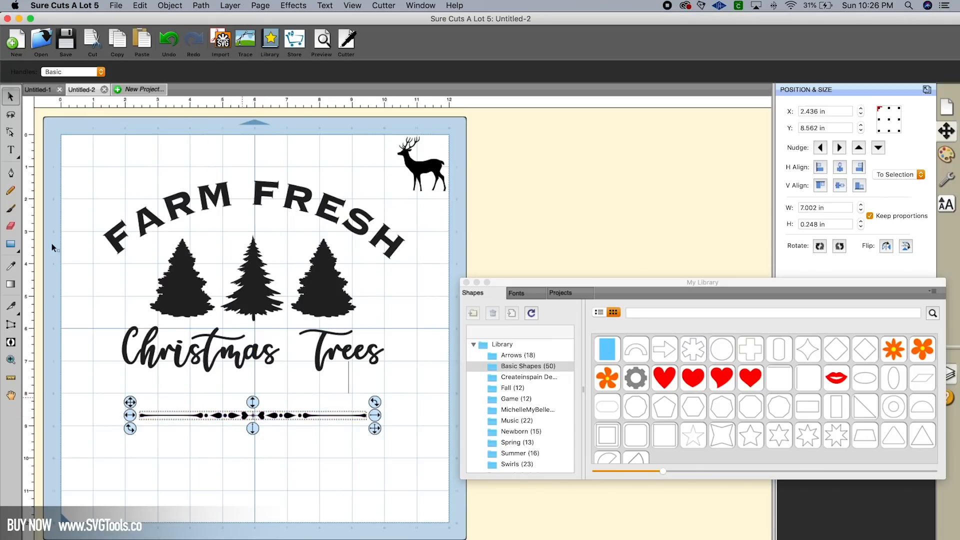
Start a new text object between Christmas Trees and the divider and set its font to Copperplate Bold
{"action": "left_click_drag", "start_coordinate": [11, 150], "coordinate": [53, 149]}
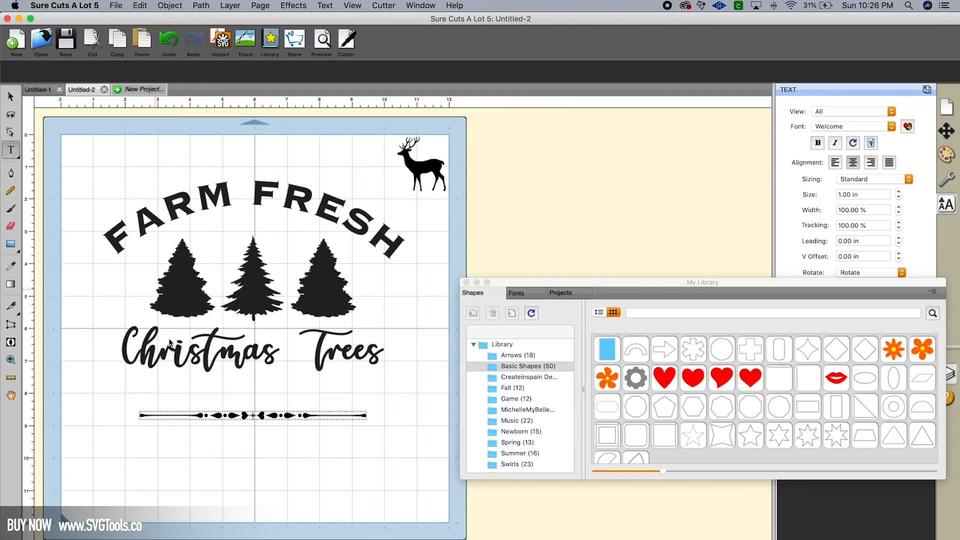
{"action": "left_click", "coordinate": [119, 394]}
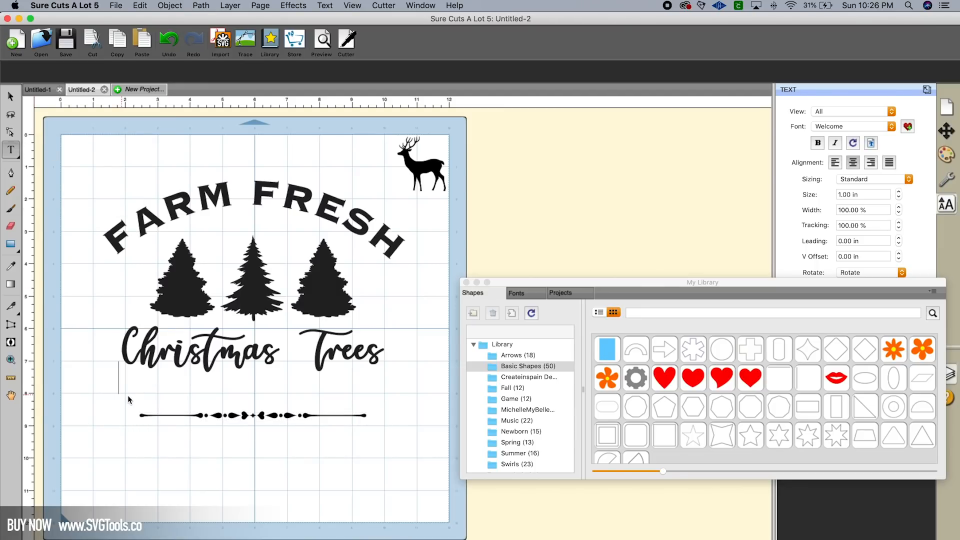
{"action": "type", "text": "fir"}
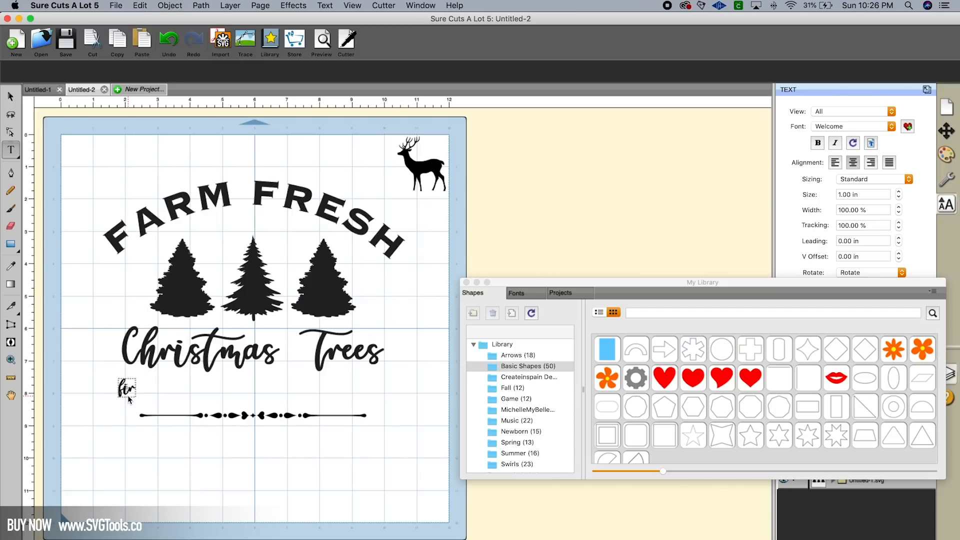
{"action": "key", "text": "BackSpace"}
{"action": "left_click", "coordinate": [850, 127]}
{"action": "left_click", "coordinate": [840, 129]}
{"action": "left_click", "coordinate": [840, 129]}
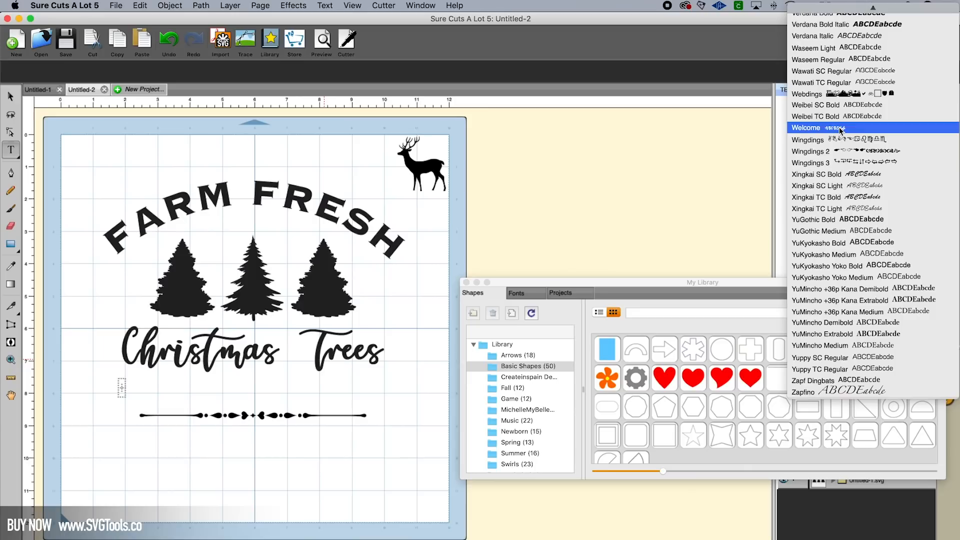
{"action": "scroll", "coordinate": [840, 129], "scroll_direction": "up", "scroll_amount": 20}
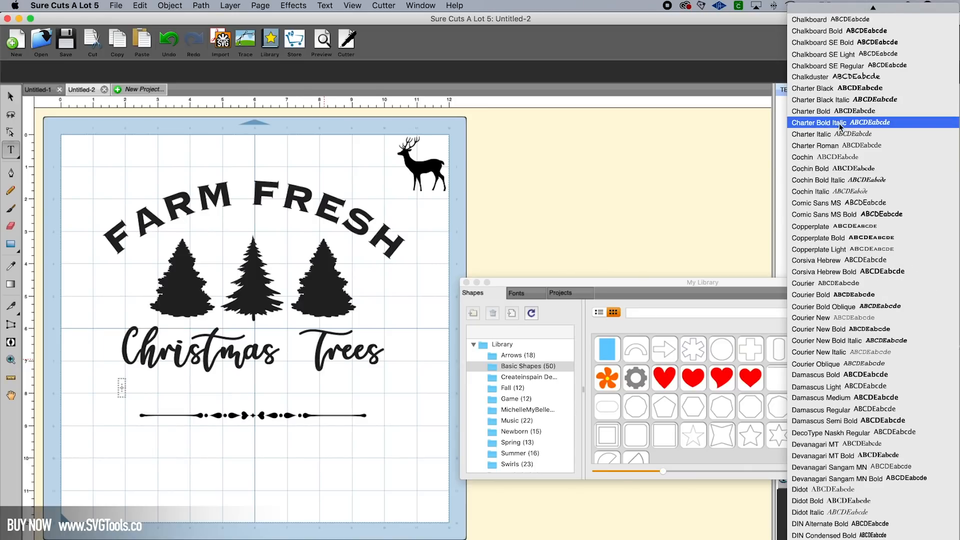
{"action": "left_click", "coordinate": [413, 295]}
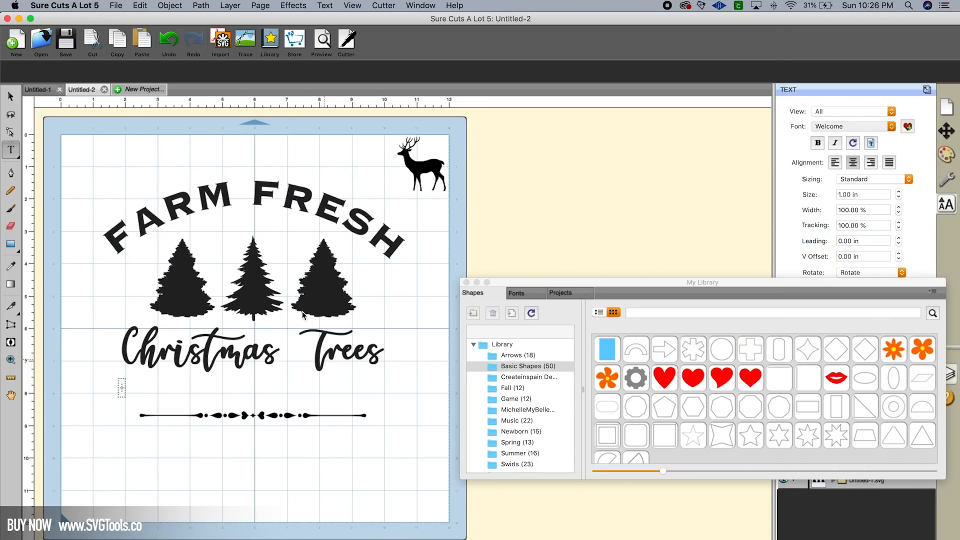
Enter the text "FIR SPRUCE PINE", widen the gaps with an extra space between the words, and finish text editing
{"action": "type", "text": "FIR"}
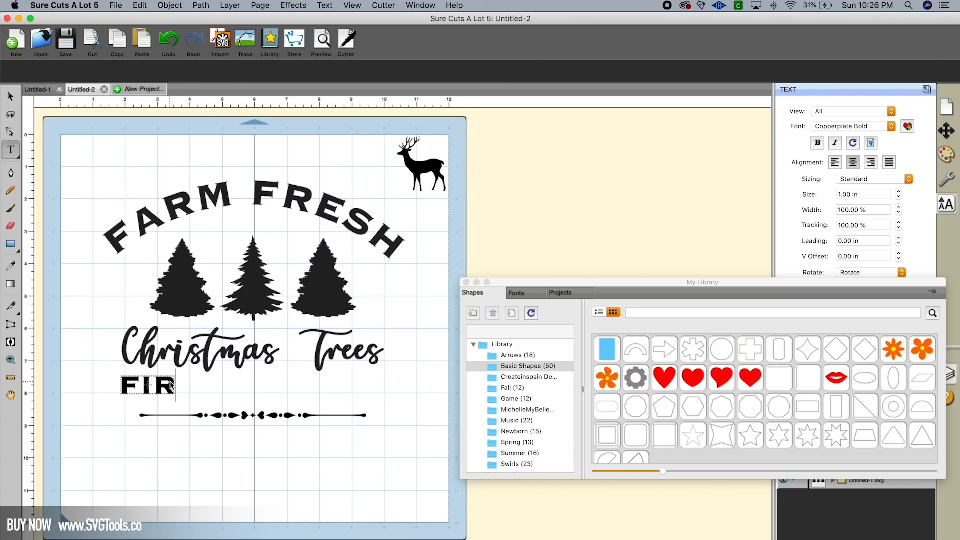
{"action": "type", "text": " SPRUCE"}
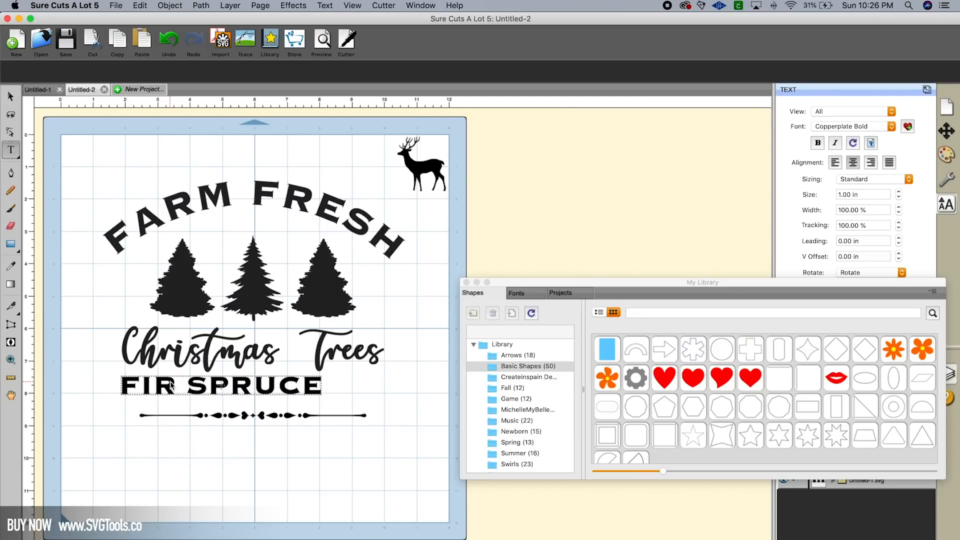
{"action": "type", "text": " PINE"}
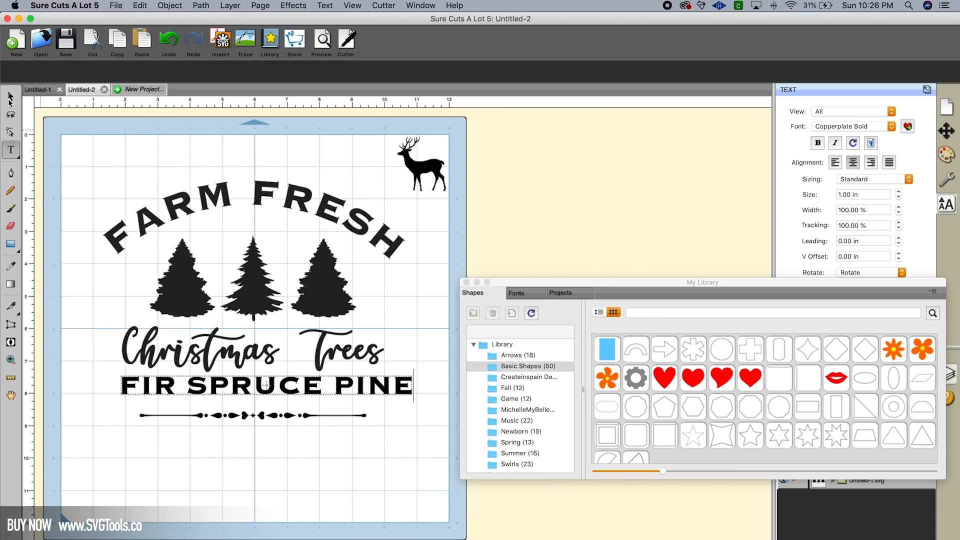
{"action": "left_click", "coordinate": [187, 389]}
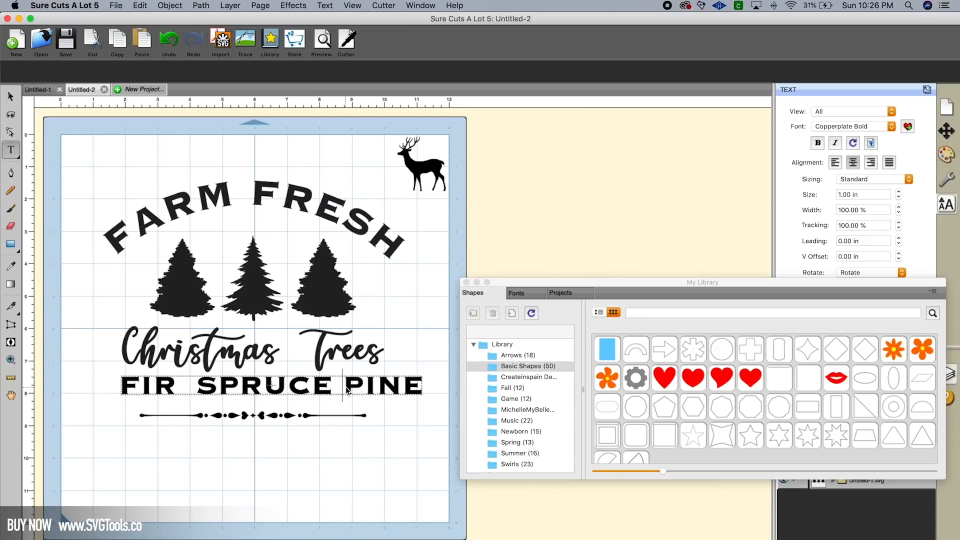
{"action": "left_click", "coordinate": [12, 97]}
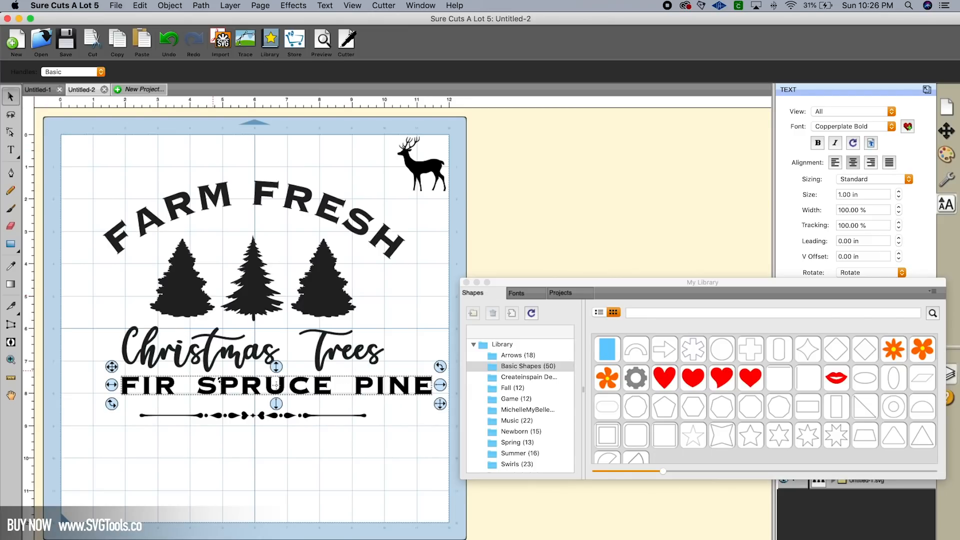
Shrink the FIR SPRUCE PINE text to about 6.3 in wide and center it between Christmas Trees and the divider
{"action": "left_click_drag", "start_coordinate": [221, 379], "coordinate": [187, 381]}
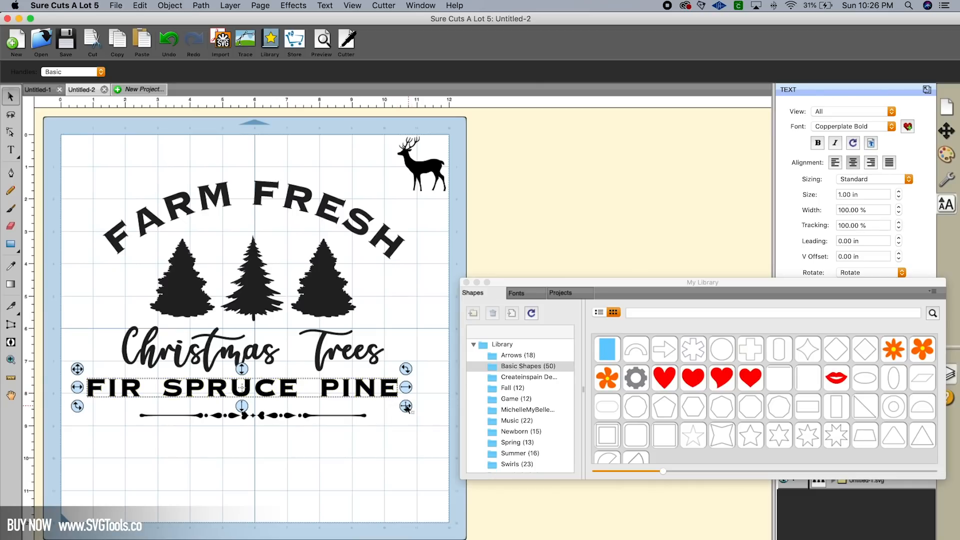
{"action": "left_click_drag", "start_coordinate": [406, 408], "coordinate": [287, 389]}
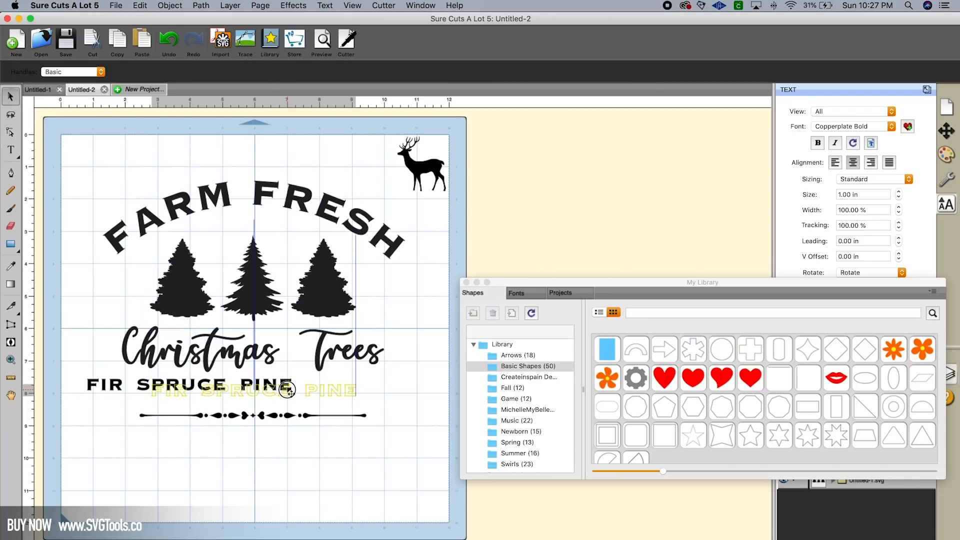
{"action": "left_click_drag", "start_coordinate": [286, 391], "coordinate": [288, 390]}
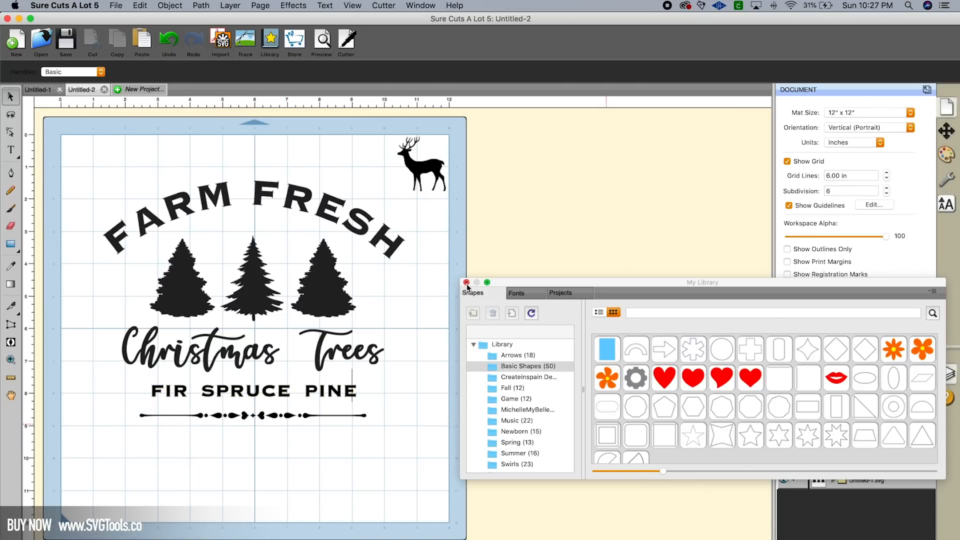
Close and reopen the shape library, add a circle from Basic Shapes, and move it below the divider
{"action": "left_click", "coordinate": [467, 283]}
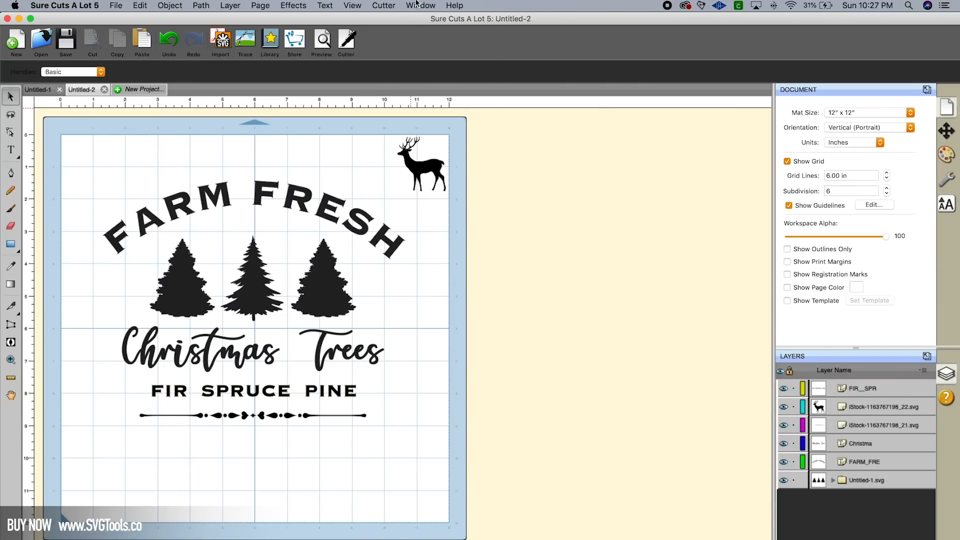
{"action": "left_click", "coordinate": [416, 4]}
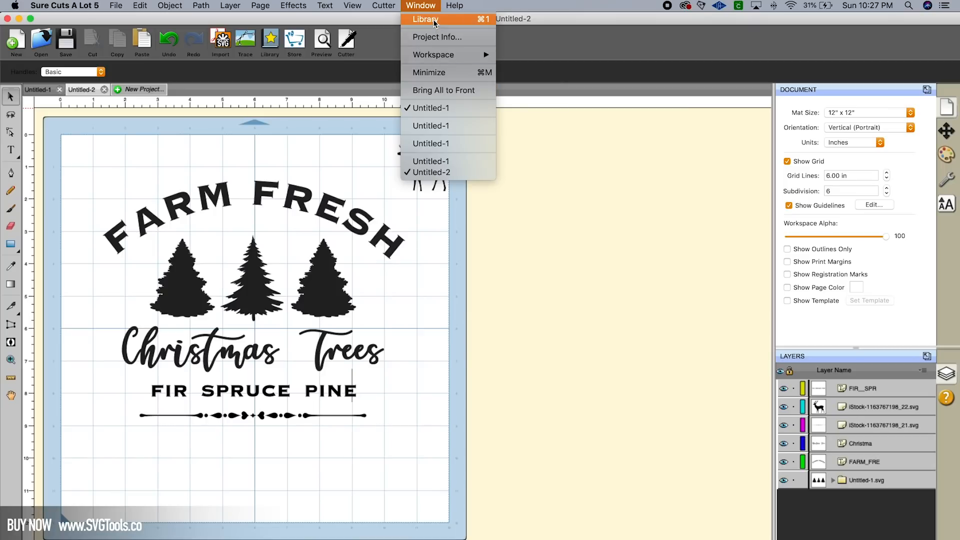
{"action": "left_click", "coordinate": [433, 19]}
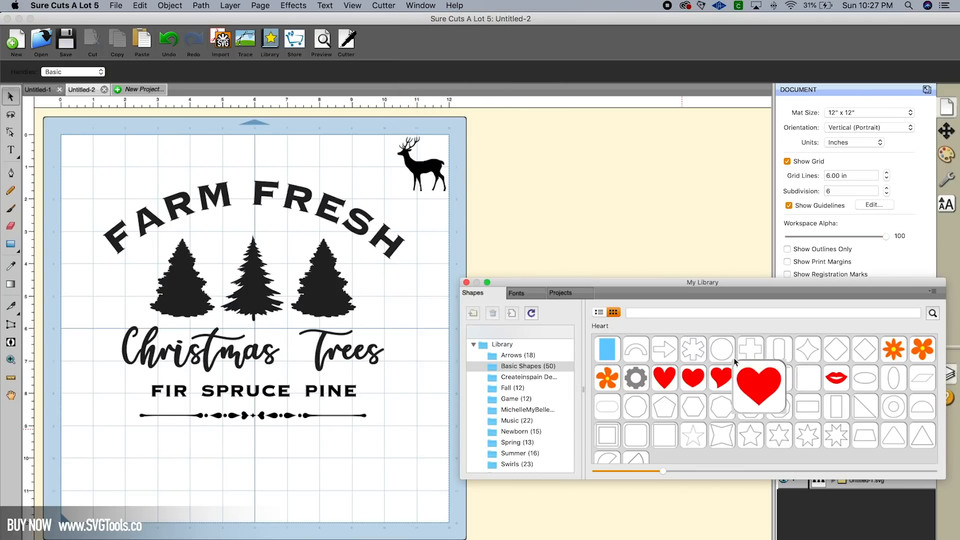
{"action": "double_click", "coordinate": [721, 349]}
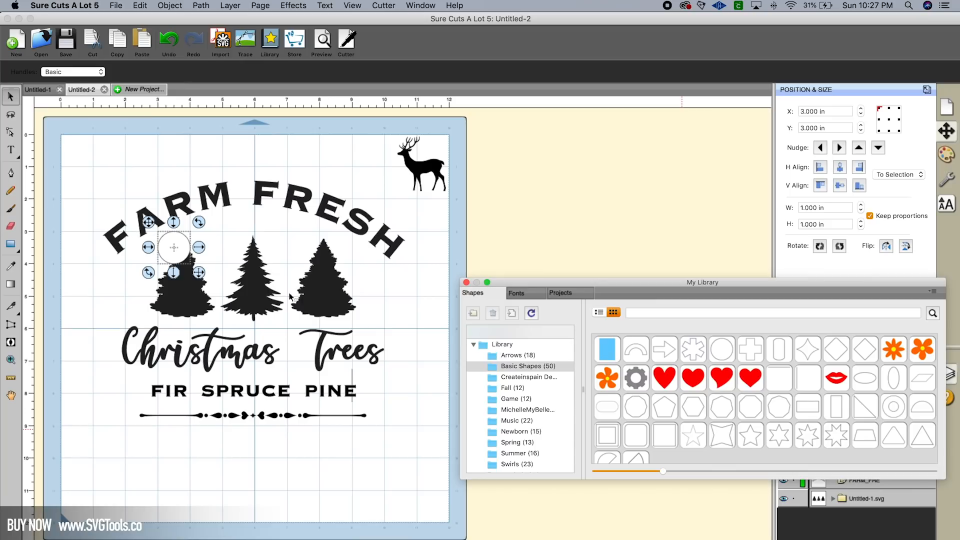
{"action": "left_click_drag", "start_coordinate": [184, 246], "coordinate": [306, 457]}
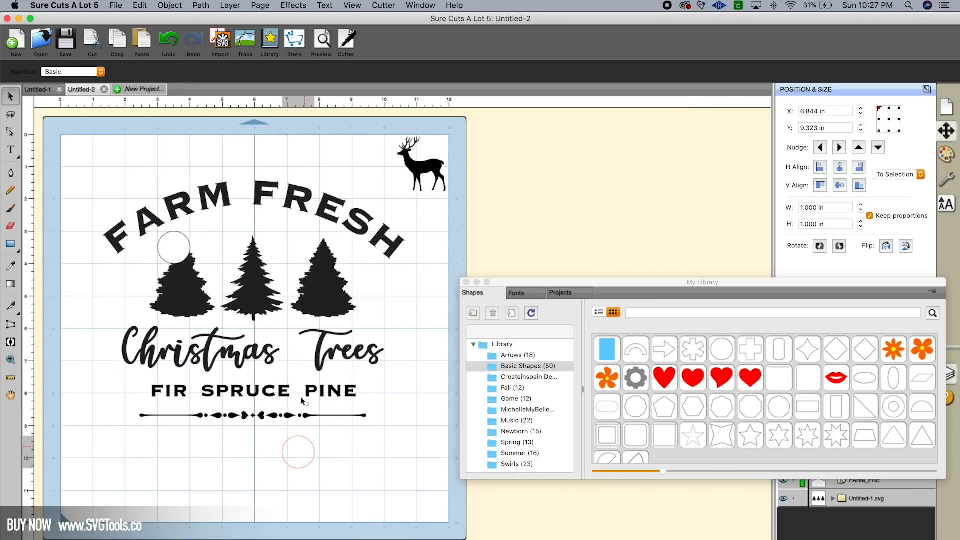
Set the circle's fill color to black (hex 000000)
{"action": "left_click", "coordinate": [947, 157]}
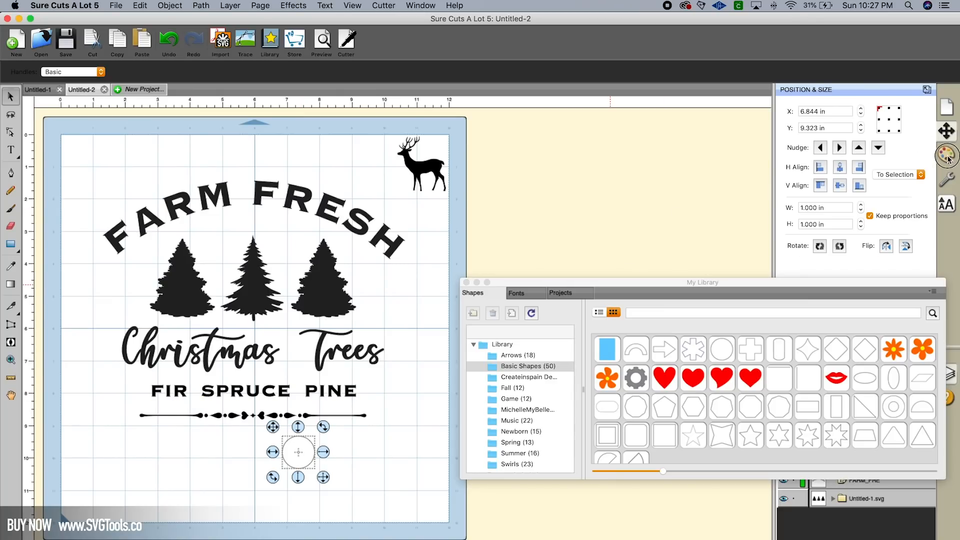
{"action": "left_click", "coordinate": [893, 112]}
{"action": "mouse_move", "coordinate": [453, 275]}
{"action": "left_mouse_down"}
{"action": "mouse_move", "coordinate": [337, 392]}
{"action": "mouse_move", "coordinate": [343, 399]}
{"action": "left_mouse_up"}
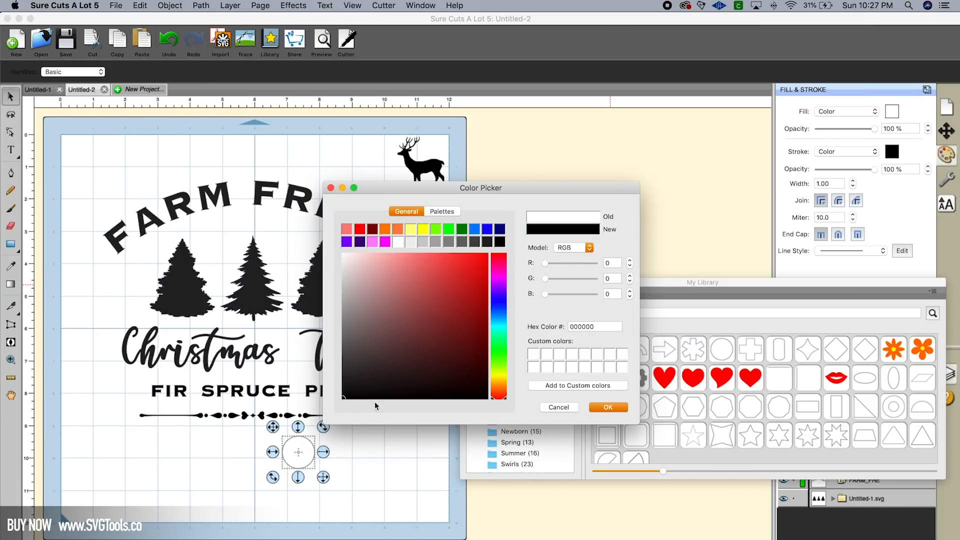
{"action": "left_click", "coordinate": [595, 408]}
Shrink the black circle to about 0.13 in and move it into the gap between FIR and SPRUCE
{"action": "left_click_drag", "start_coordinate": [325, 479], "coordinate": [299, 457]}
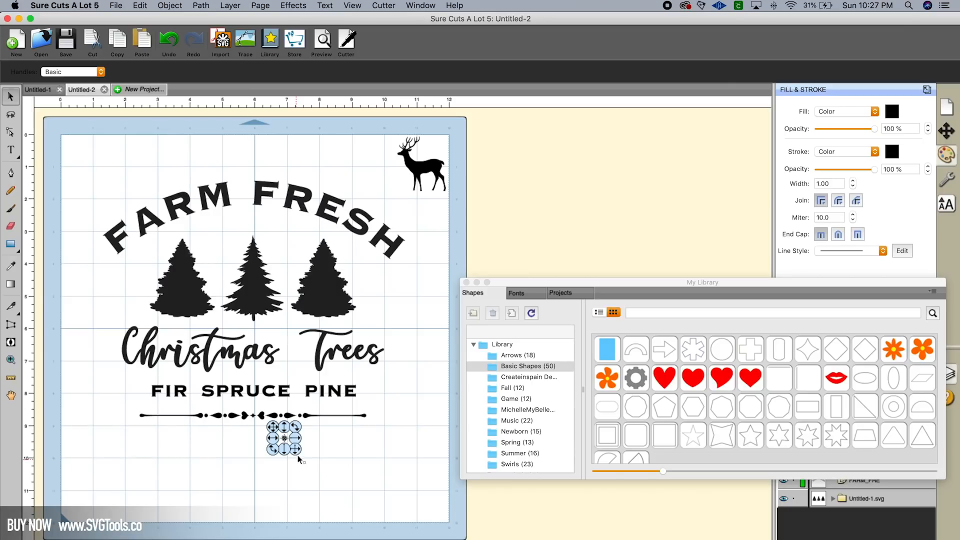
{"action": "left_click", "coordinate": [270, 430]}
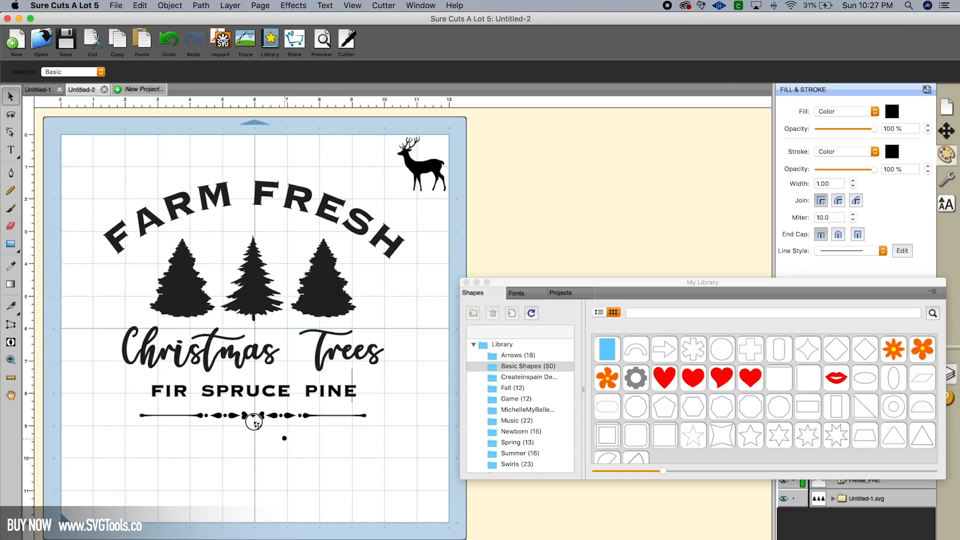
{"action": "left_click", "coordinate": [194, 393]}
Nudge the dot up 0.04 in and right 0.03 in to center it between FIR and SPRUCE
{"action": "left_click", "coordinate": [947, 132]}
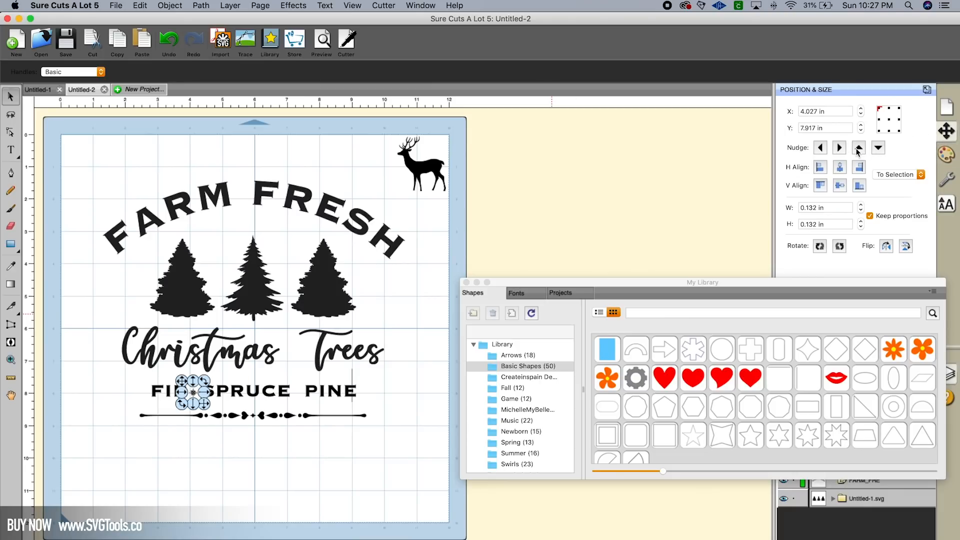
{"action": "left_click", "coordinate": [859, 149]}
{"action": "left_click", "coordinate": [859, 149]}
{"action": "left_click", "coordinate": [860, 149]}
{"action": "left_click", "coordinate": [859, 149]}
{"action": "left_click", "coordinate": [840, 148]}
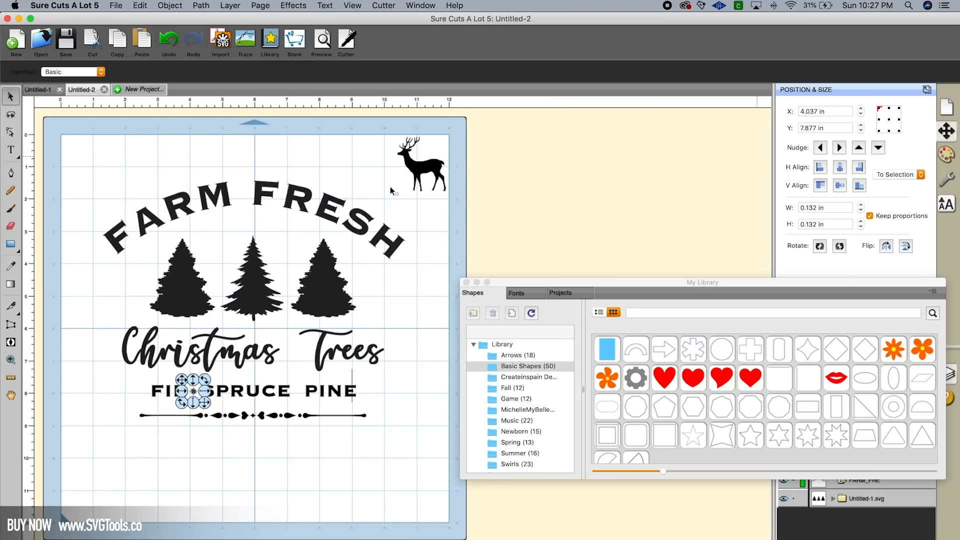
{"action": "left_click", "coordinate": [328, 158]}
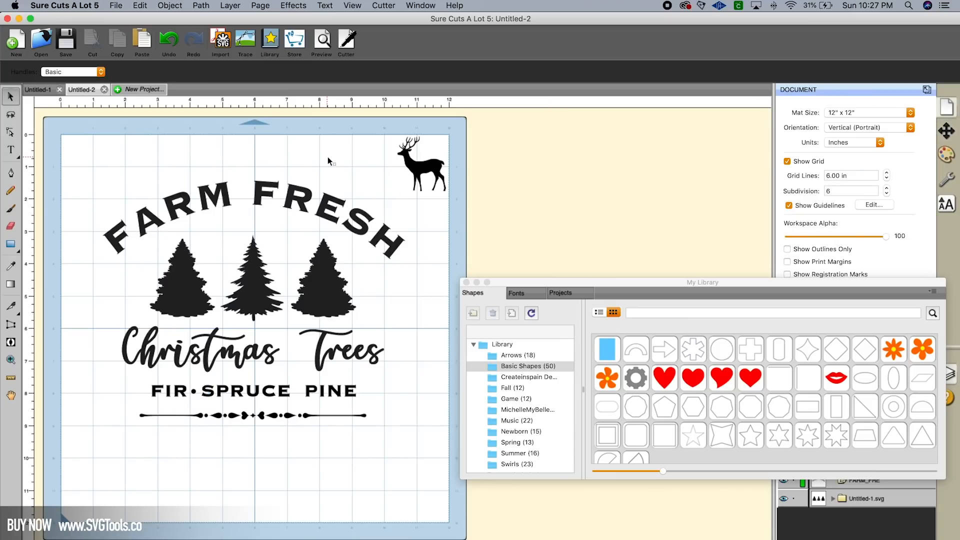
{"action": "left_click", "coordinate": [195, 393]}
{"action": "left_click", "coordinate": [841, 148]}
{"action": "left_click", "coordinate": [840, 148]}
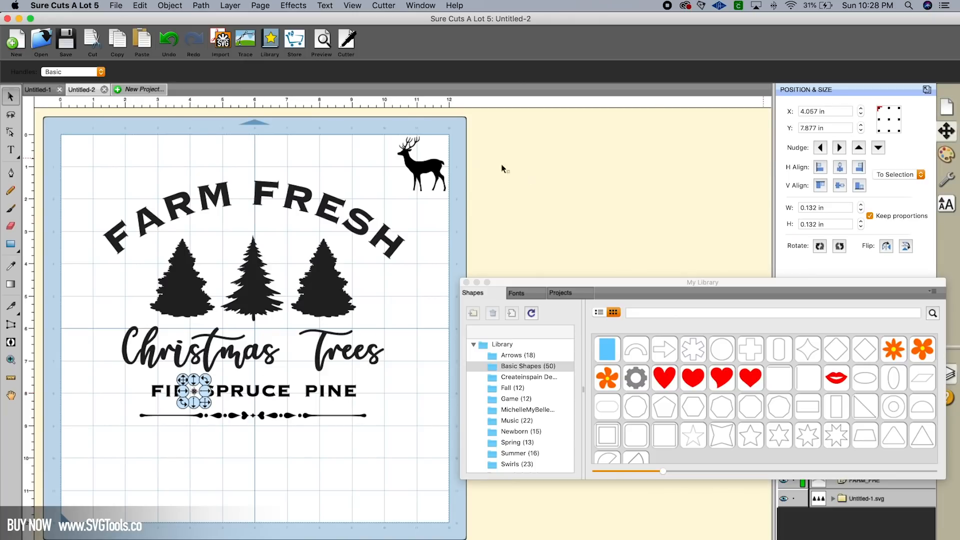
{"action": "left_click", "coordinate": [346, 143]}
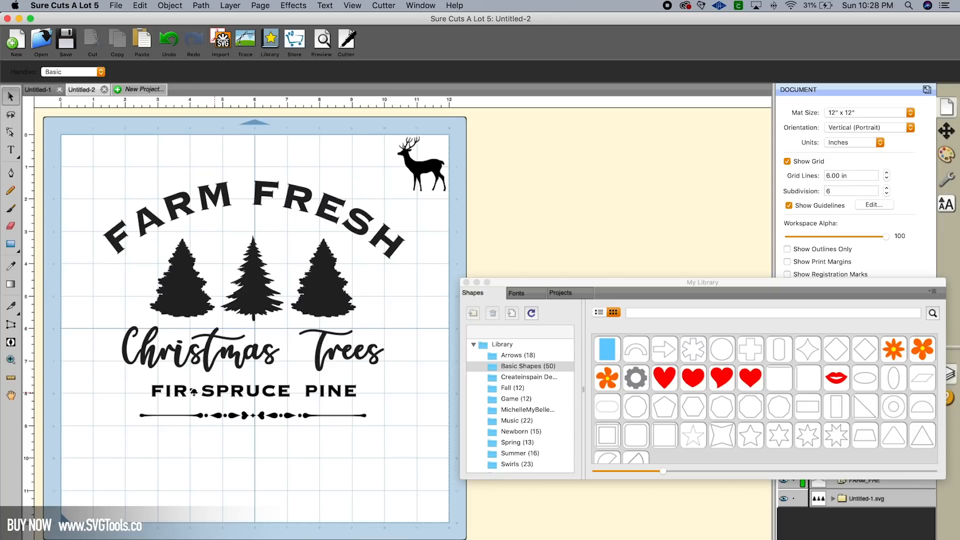
Copy and paste the dot, and move the duplicate into the gap between SPRUCE and PINE
{"action": "left_click", "coordinate": [196, 393]}
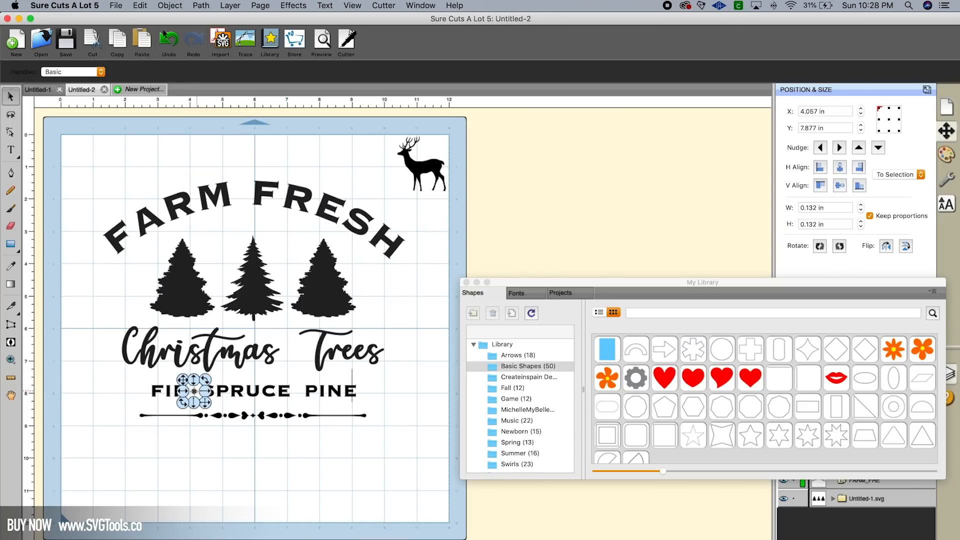
{"action": "left_click", "coordinate": [142, 6]}
{"action": "left_click", "coordinate": [149, 61]}
{"action": "left_click", "coordinate": [140, 6]}
{"action": "left_click", "coordinate": [148, 71]}
{"action": "left_click_drag", "start_coordinate": [210, 398], "coordinate": [302, 390]}
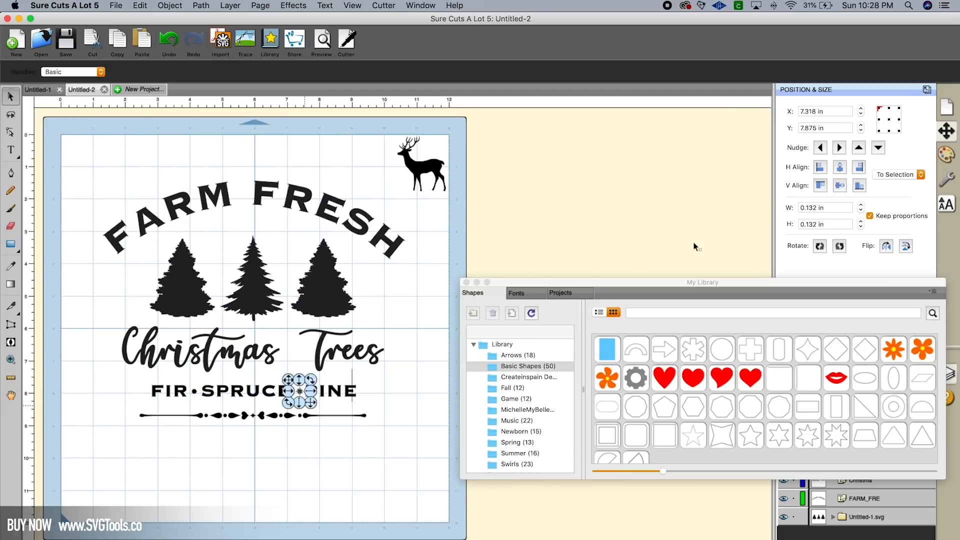
Nudge the second dot left 0.06 in to center it between SPRUCE and PINE, and deselect it
{"action": "left_click", "coordinate": [820, 148]}
{"action": "left_click", "coordinate": [821, 148]}
{"action": "left_click", "coordinate": [820, 148]}
{"action": "left_click", "coordinate": [820, 148]}
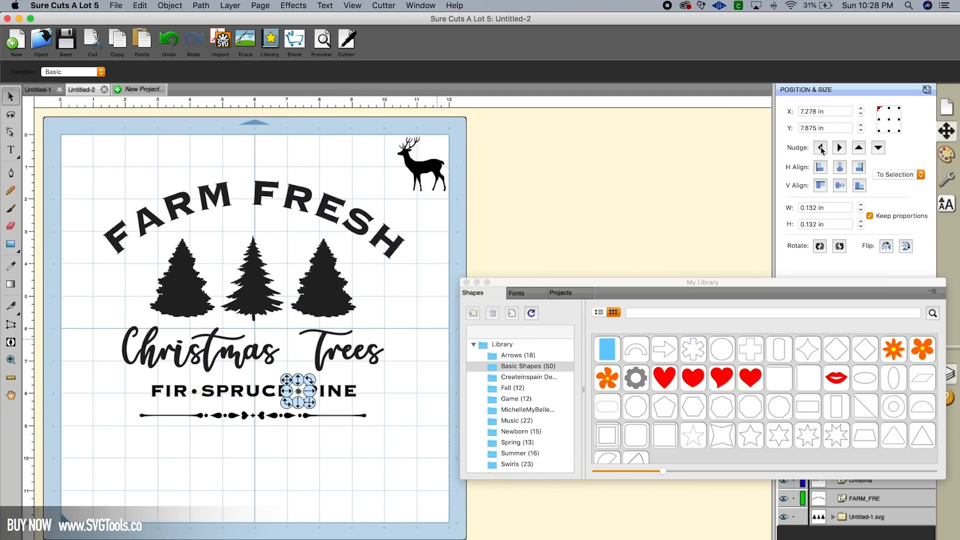
{"action": "left_click", "coordinate": [580, 203]}
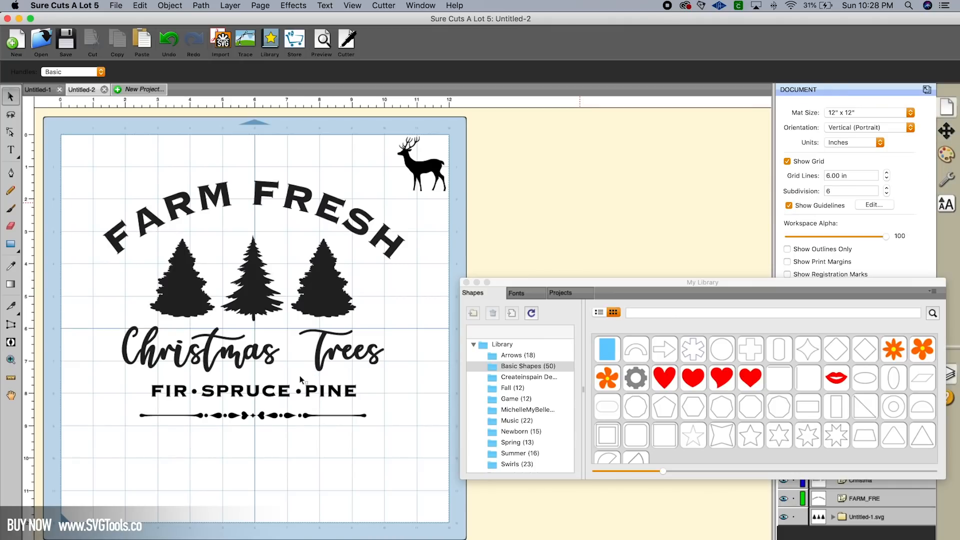
{"action": "left_click", "coordinate": [301, 395]}
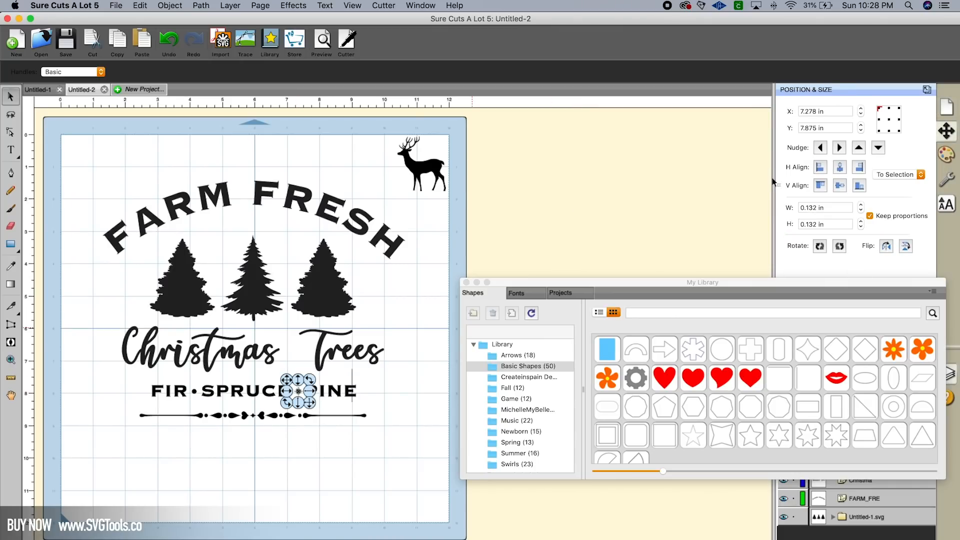
{"action": "left_click", "coordinate": [820, 148]}
{"action": "left_click", "coordinate": [821, 148]}
{"action": "left_click", "coordinate": [561, 223]}
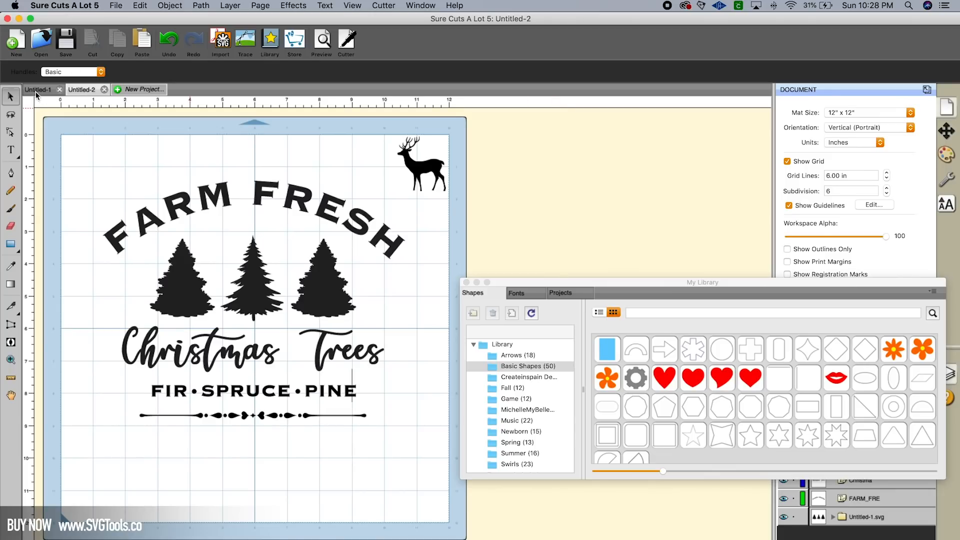
Move the flourish divider up slightly so it sits closer beneath the FIR SPRUCE PINE line
{"action": "left_click", "coordinate": [254, 415]}
{"action": "mouse_move", "coordinate": [254, 415]}
{"action": "left_mouse_down"}
{"action": "mouse_move", "coordinate": [254, 437]}
{"action": "mouse_move", "coordinate": [255, 409]}
{"action": "left_mouse_up"}
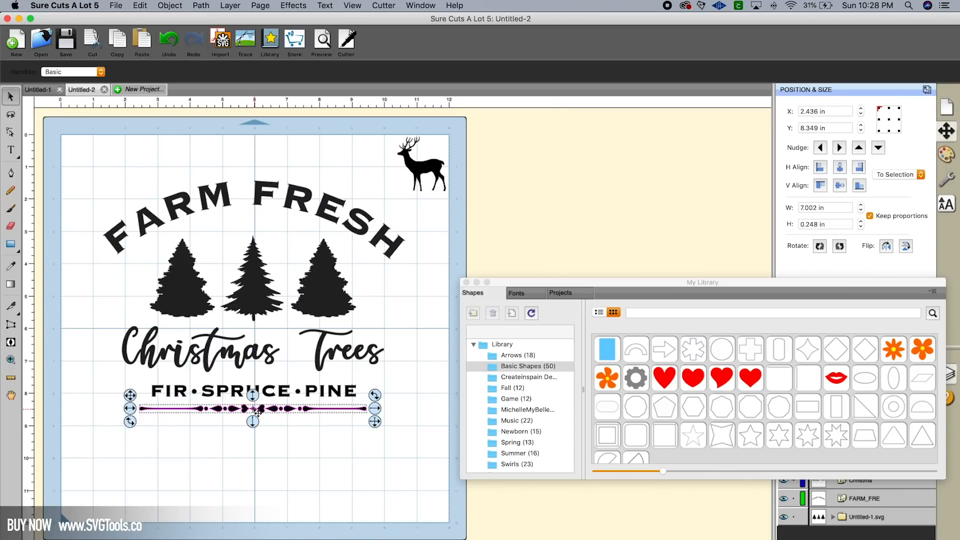
{"action": "left_click", "coordinate": [266, 477]}
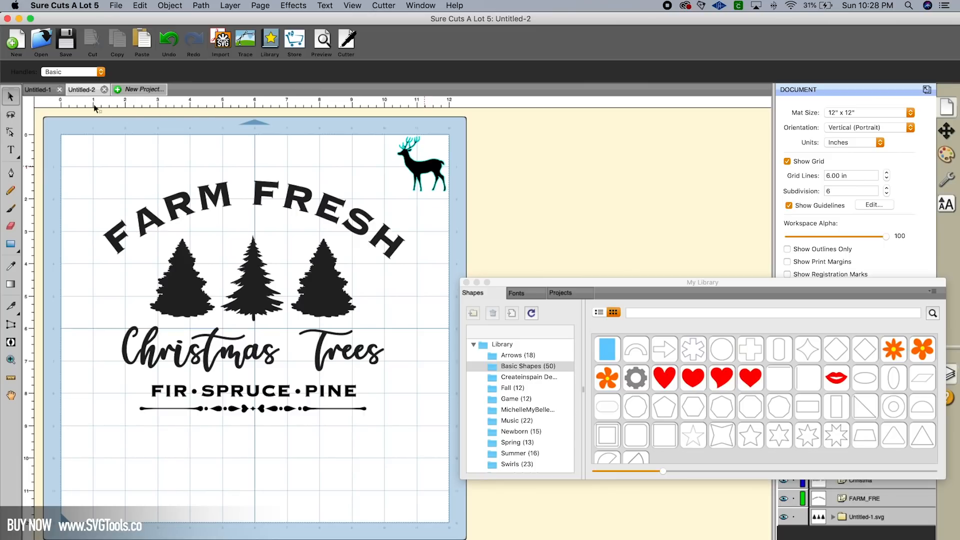
Move the deer below the divider, shrink it to about 1.03 in wide, and center it under the design
{"action": "mouse_move", "coordinate": [416, 186]}
{"action": "left_mouse_down"}
{"action": "mouse_move", "coordinate": [423, 307]}
{"action": "mouse_move", "coordinate": [402, 341]}
{"action": "mouse_move", "coordinate": [253, 451]}
{"action": "left_mouse_up"}
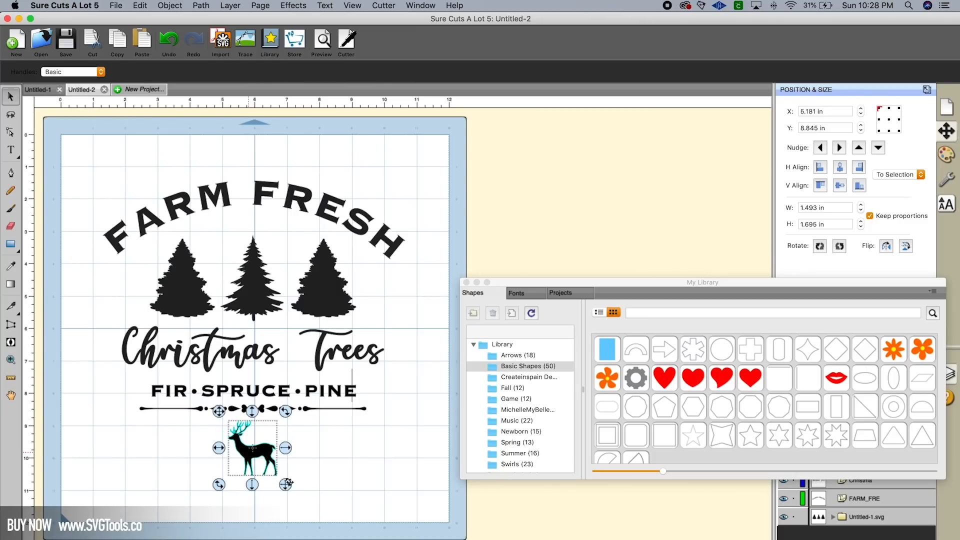
{"action": "left_click_drag", "start_coordinate": [285, 486], "coordinate": [273, 474]}
{"action": "left_click_drag", "start_coordinate": [251, 441], "coordinate": [253, 441]}
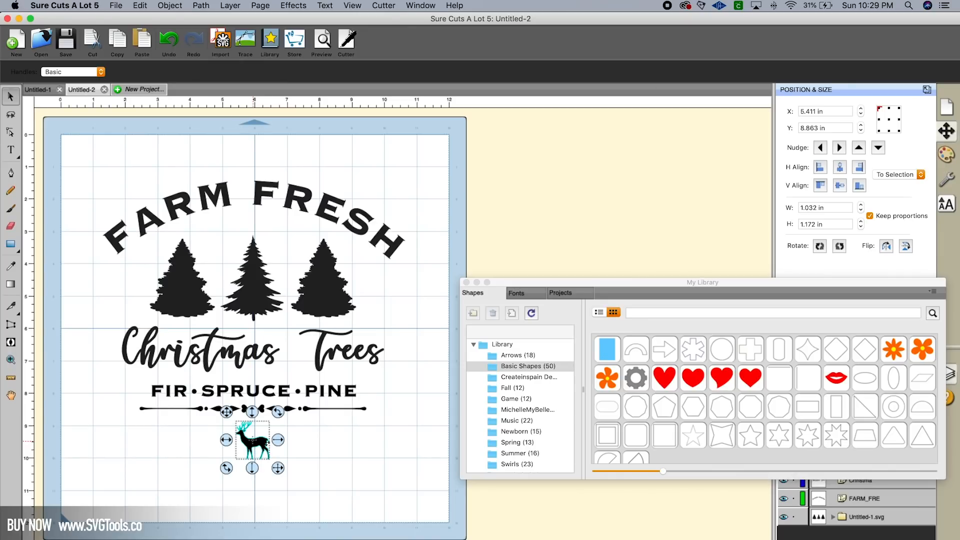
Erase the rear part of the deer's antlers with a circular eraser sized 0.35 in
{"action": "key", "text": "super+equal"}
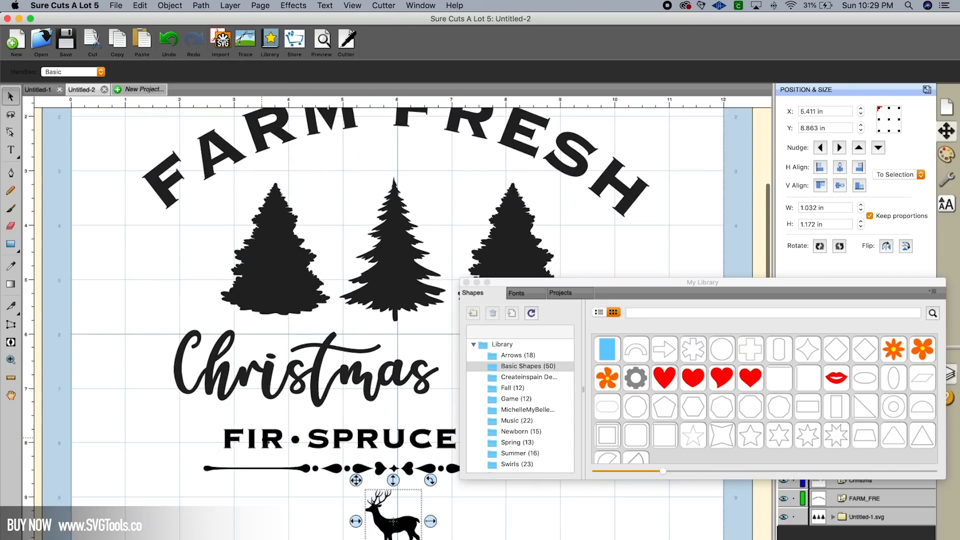
{"action": "key", "text": "super+equal"}
{"action": "key", "text": "super+equal"}
{"action": "key", "text": "super+equal"}
{"action": "scroll", "coordinate": [399, 496], "scroll_direction": "down", "scroll_amount": 3}
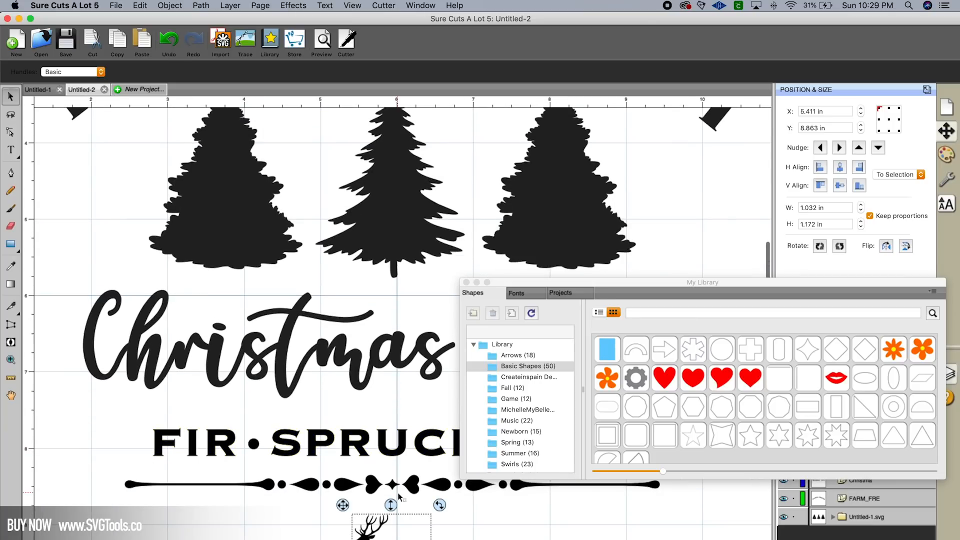
{"action": "scroll", "coordinate": [398, 496], "scroll_direction": "down", "scroll_amount": 1}
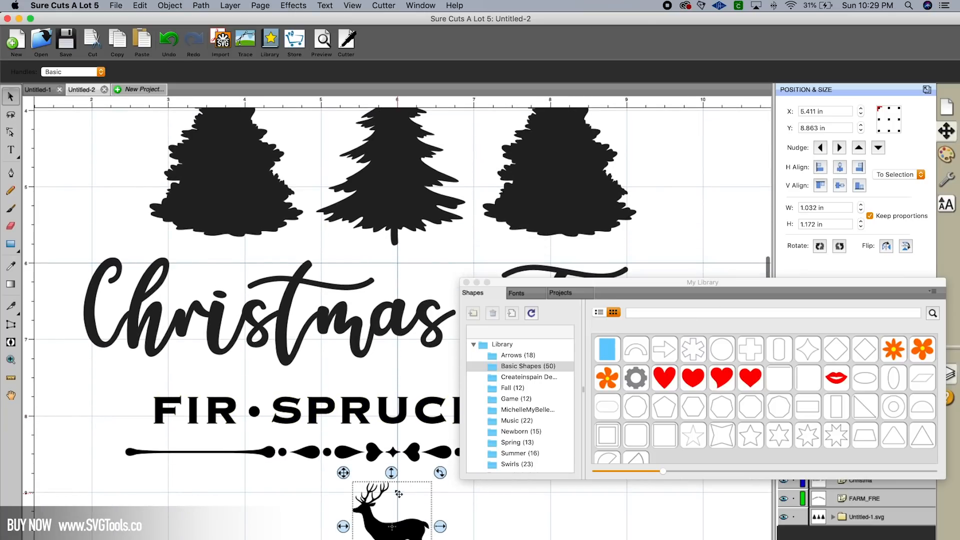
{"action": "left_click", "coordinate": [10, 226]}
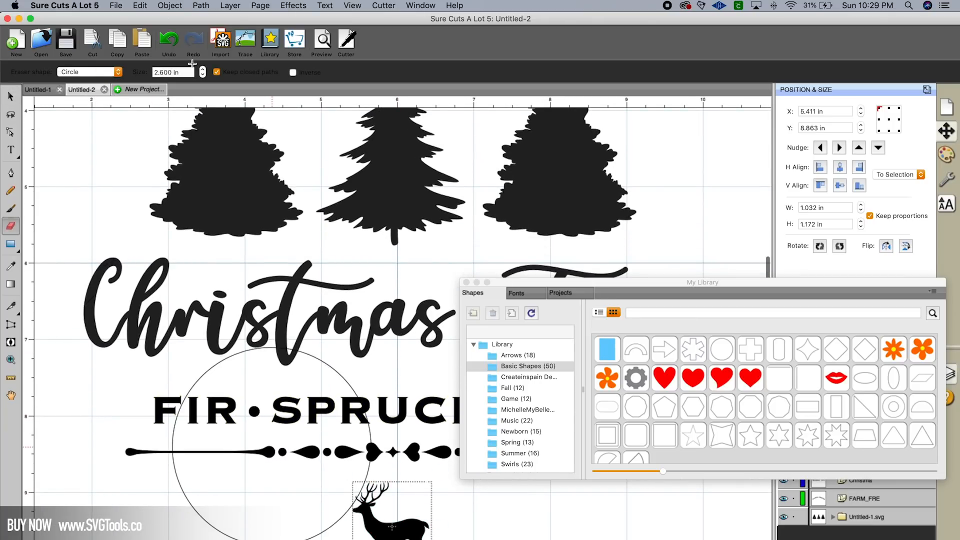
{"action": "left_click", "coordinate": [203, 76]}
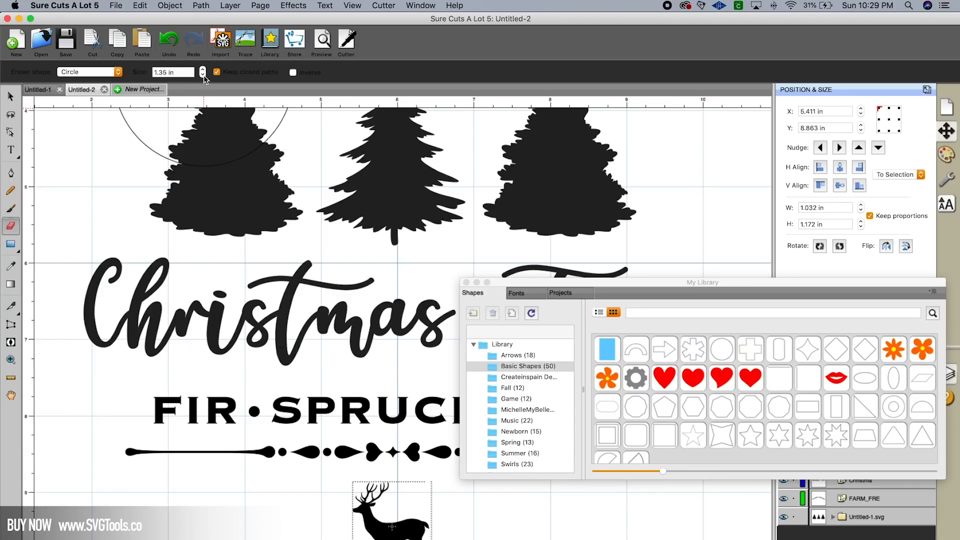
{"action": "left_click", "coordinate": [203, 75]}
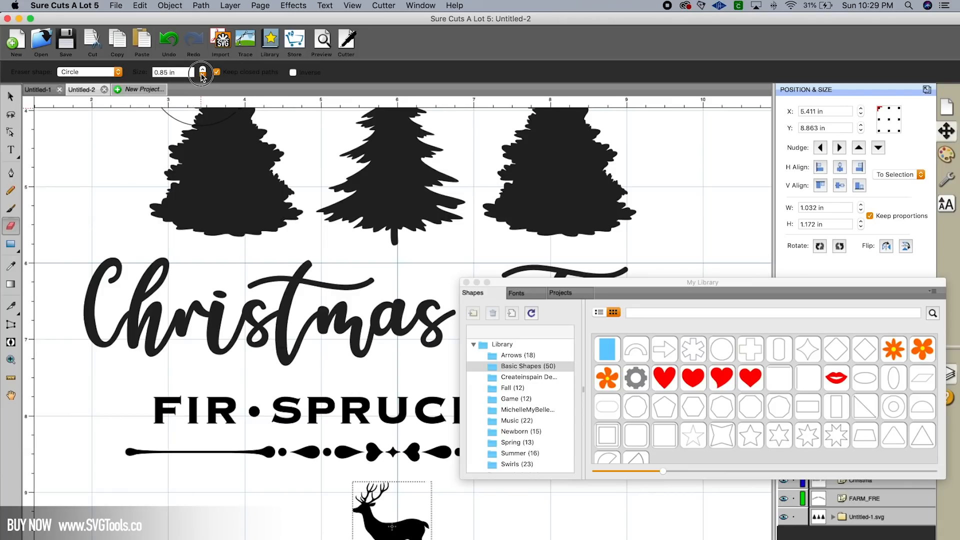
{"action": "left_click", "coordinate": [394, 486]}
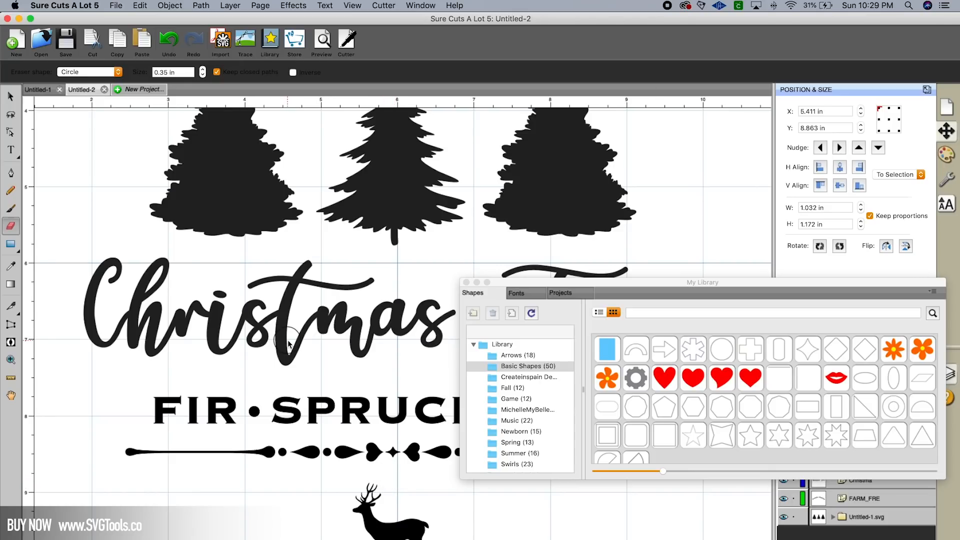
Select the whole design, move it up about 1 in on the mat, and deselect it
{"action": "key", "text": "super+minus"}
{"action": "key", "text": "super+minus"}
{"action": "key", "text": "super+minus"}
{"action": "key", "text": "super+minus"}
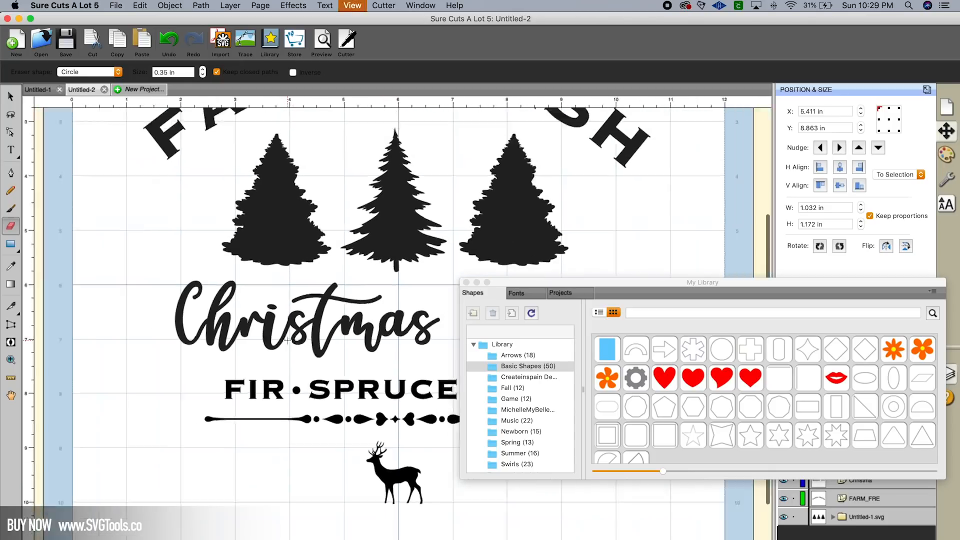
{"action": "key", "text": "super+minus"}
{"action": "key", "text": "super+minus"}
{"action": "key", "text": "super+minus"}
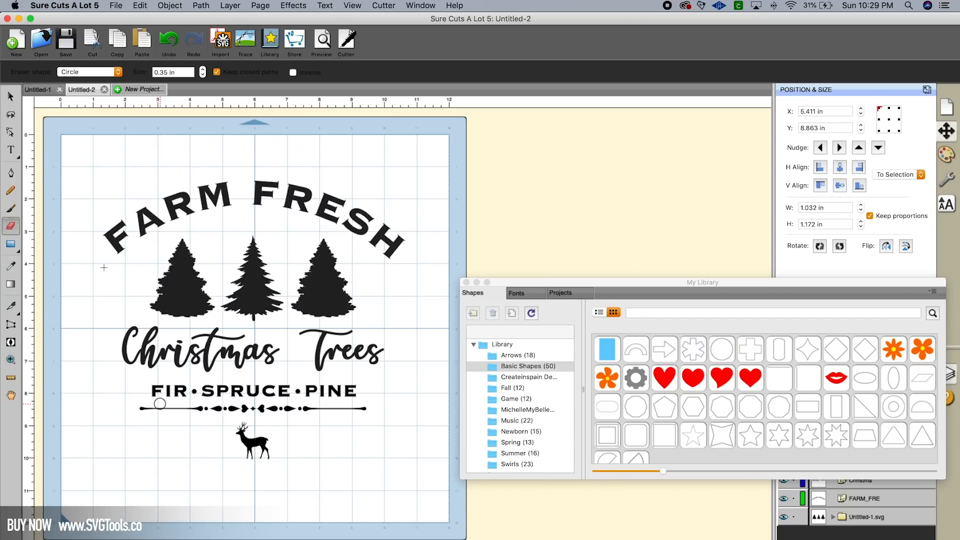
{"action": "left_click", "coordinate": [9, 96]}
{"action": "left_click", "coordinate": [140, 6]}
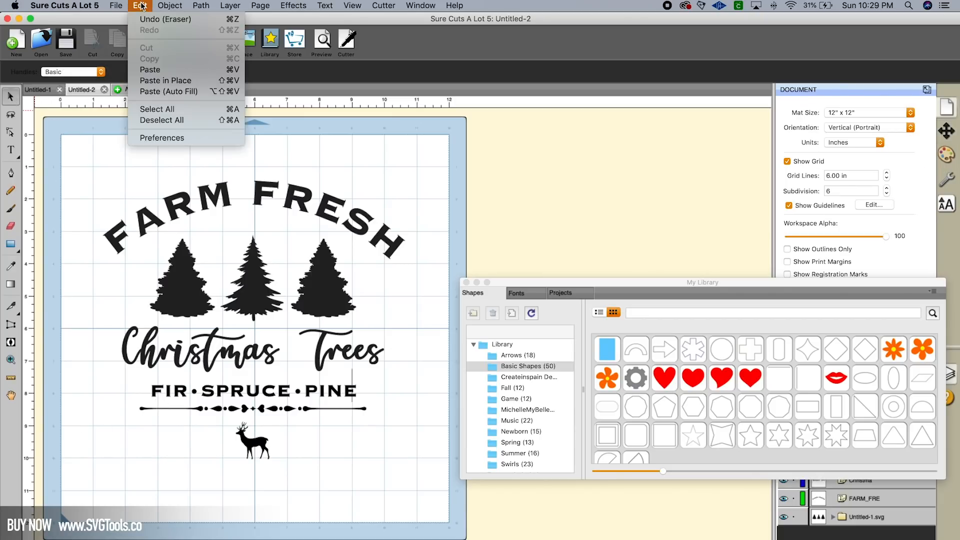
{"action": "left_click", "coordinate": [155, 108]}
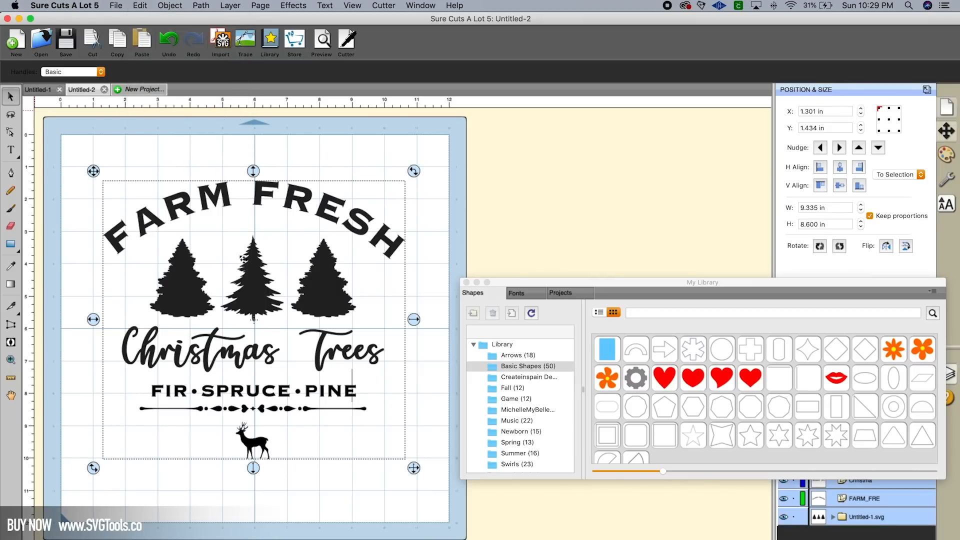
{"action": "left_click_drag", "start_coordinate": [254, 302], "coordinate": [254, 269]}
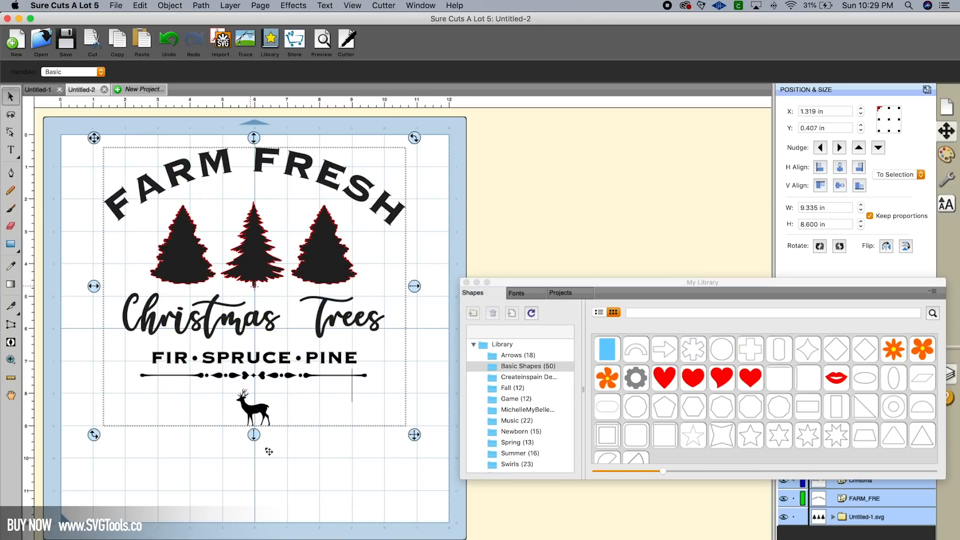
{"action": "left_click", "coordinate": [267, 472]}
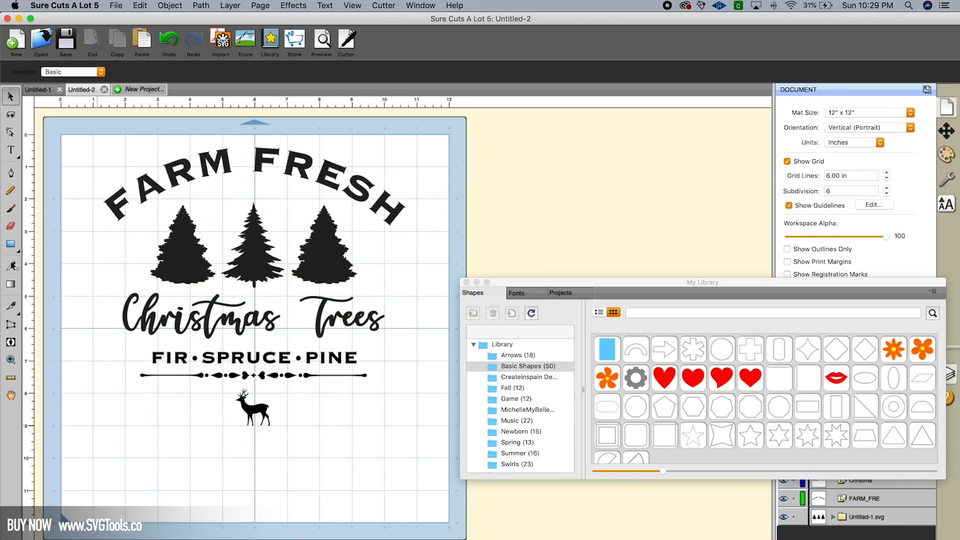
Add the text "CUT & CARRY" on an arch below the deer and select all its characters
{"action": "left_click", "coordinate": [11, 150]}
{"action": "left_click_drag", "start_coordinate": [11, 150], "coordinate": [59, 201]}
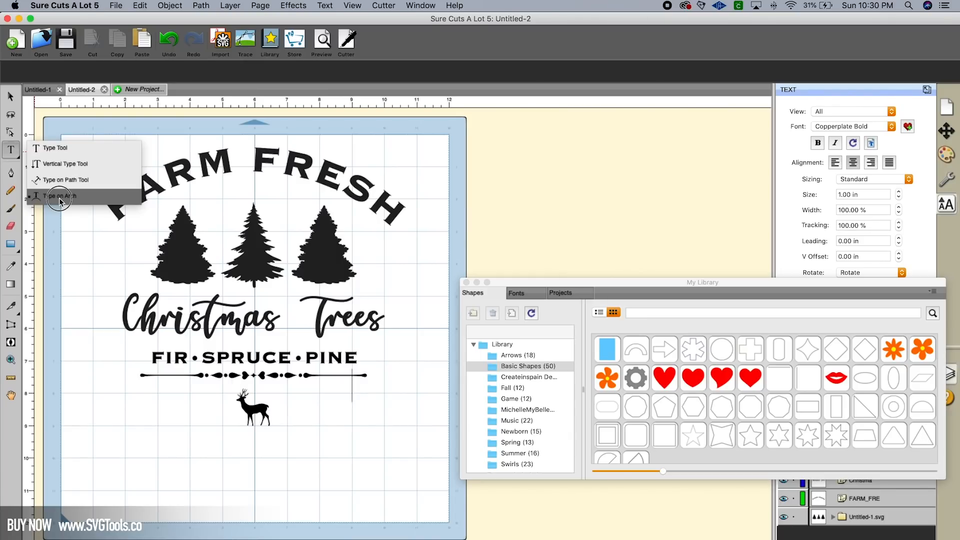
{"action": "left_click_drag", "start_coordinate": [59, 198], "coordinate": [59, 199]}
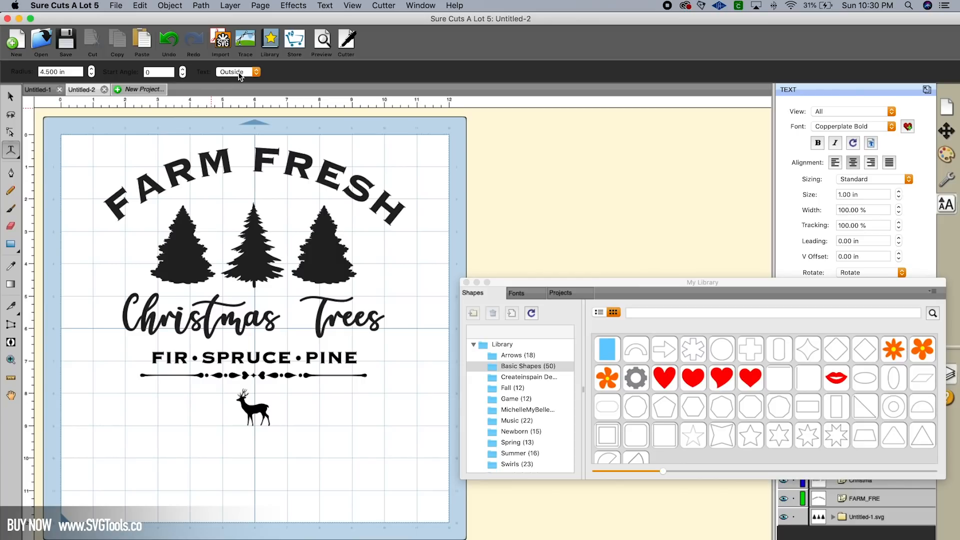
{"action": "left_click", "coordinate": [245, 485]}
{"action": "type", "text": "CUT"}
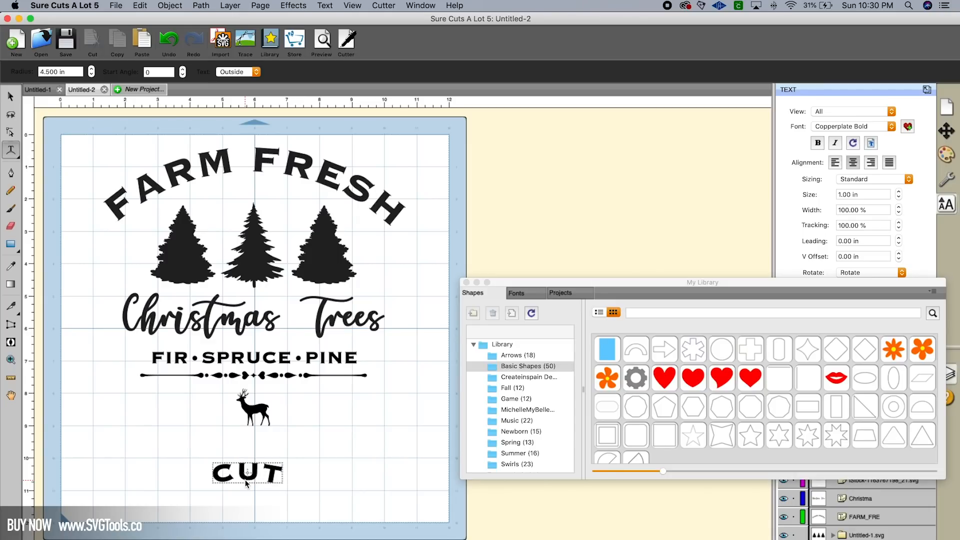
{"action": "type", "text": " & CARRY"}
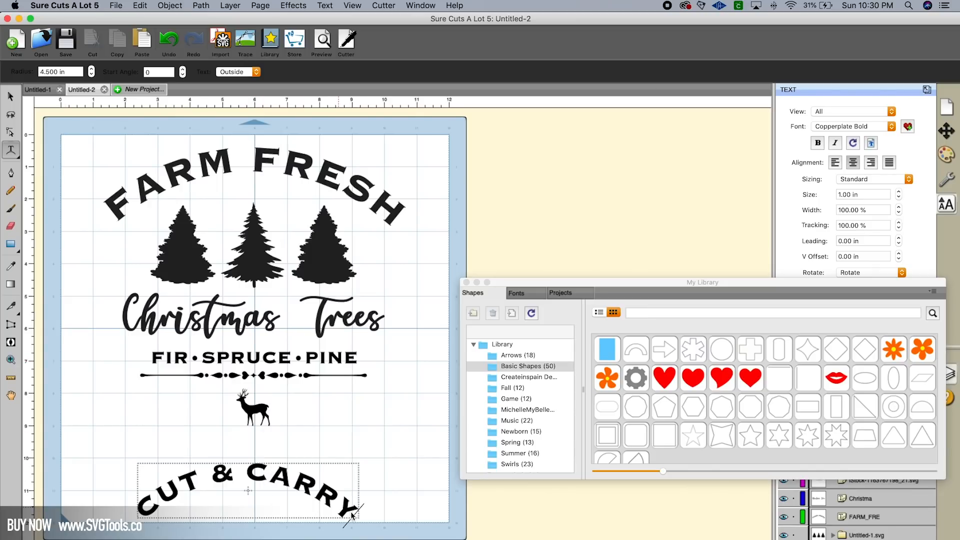
{"action": "left_click_drag", "start_coordinate": [350, 513], "coordinate": [139, 501]}
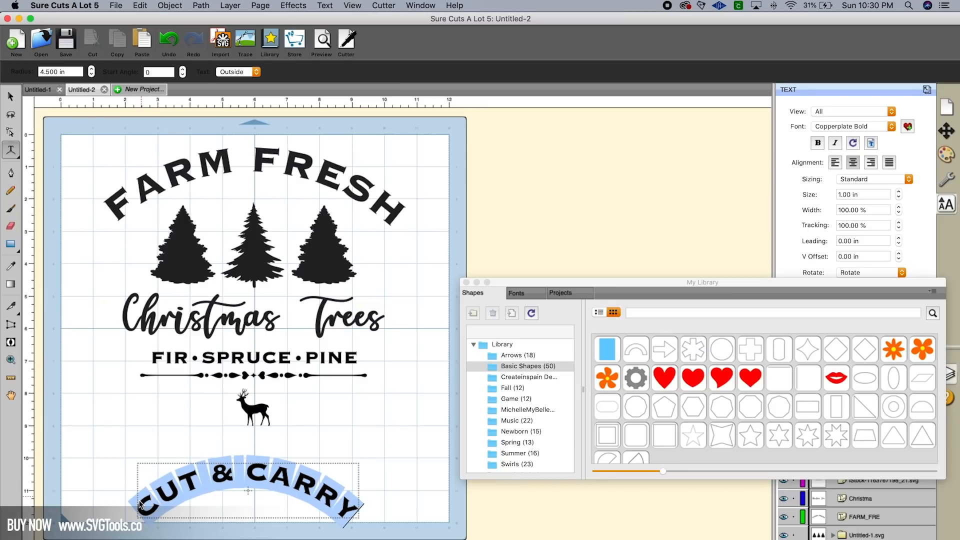
Set the CUT & CARRY text to follow the inside of its arc and select it as an object
{"action": "left_click", "coordinate": [233, 80]}
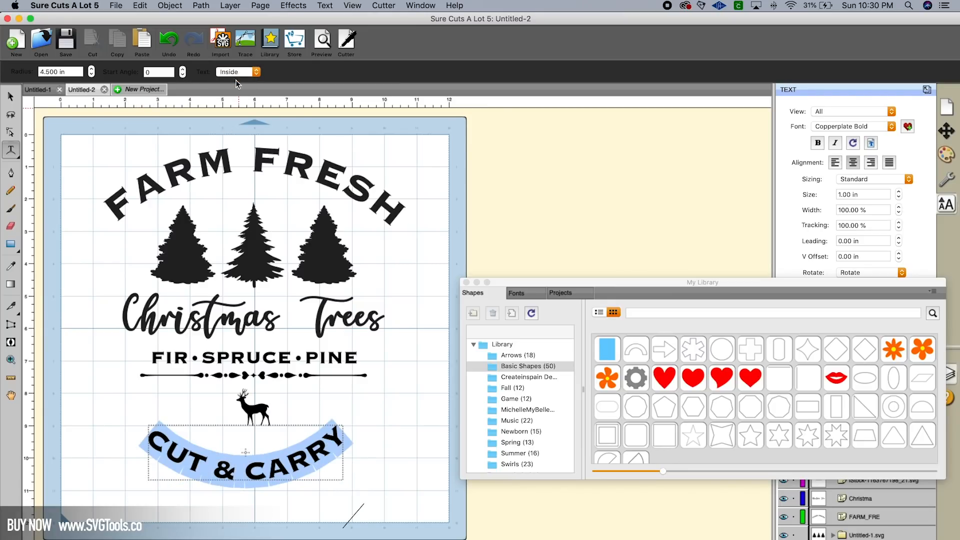
{"action": "left_click", "coordinate": [11, 98]}
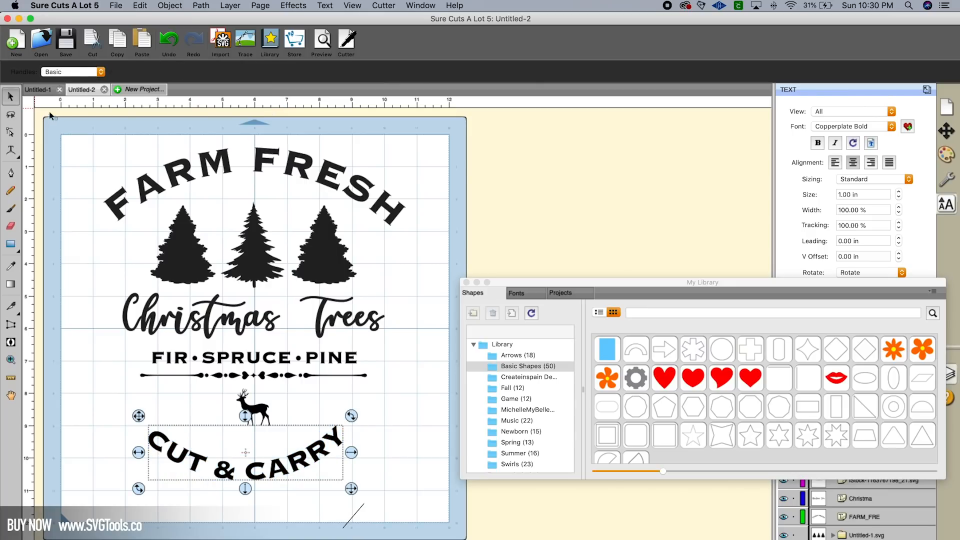
Enlarge the CUT & CARRY text to about 9.18 in wide and center it so its curve wraps beneath the deer
{"action": "left_click_drag", "start_coordinate": [353, 494], "coordinate": [424, 510]}
{"action": "left_click_drag", "start_coordinate": [347, 471], "coordinate": [333, 443]}
{"action": "left_click_drag", "start_coordinate": [400, 481], "coordinate": [433, 502]}
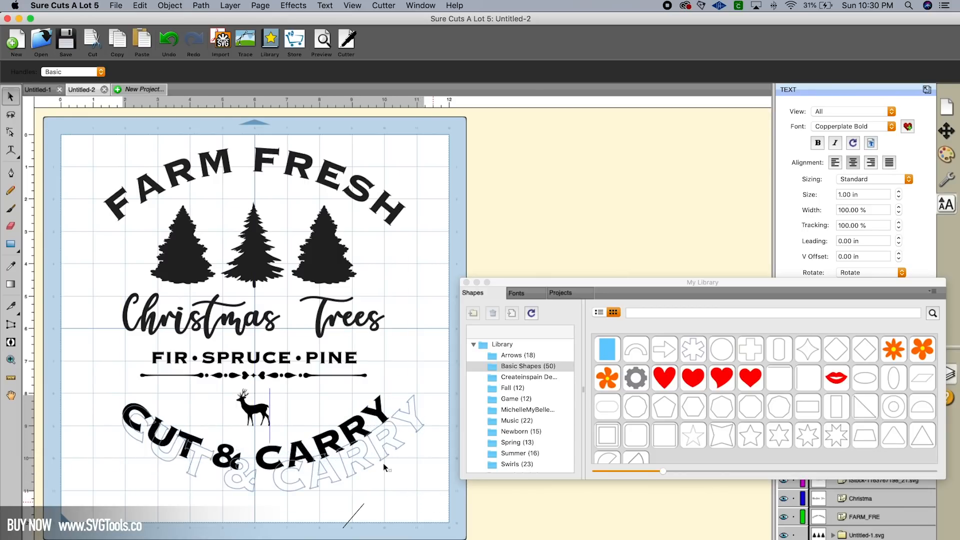
{"action": "key", "text": "super+z"}
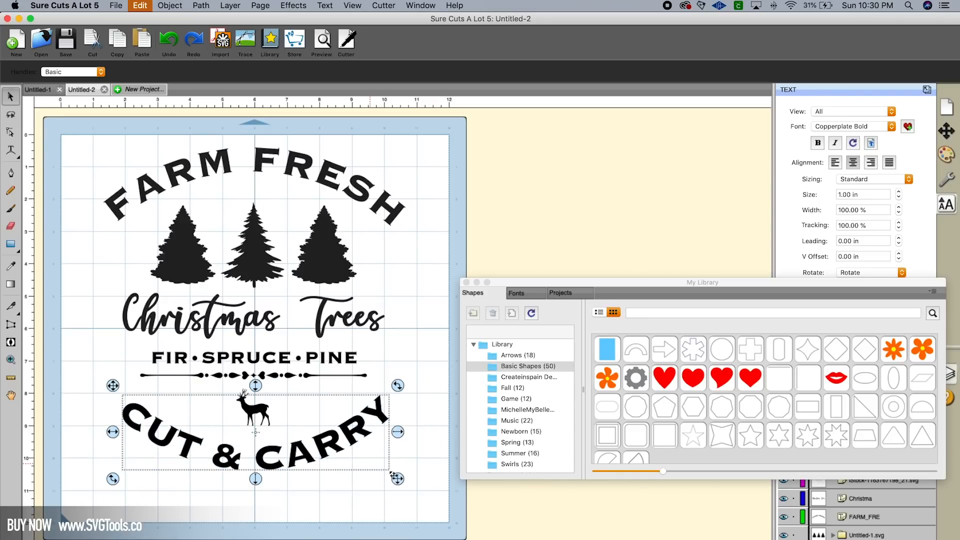
{"action": "left_click", "coordinate": [415, 490]}
{"action": "left_click_drag", "start_coordinate": [415, 491], "coordinate": [427, 502]}
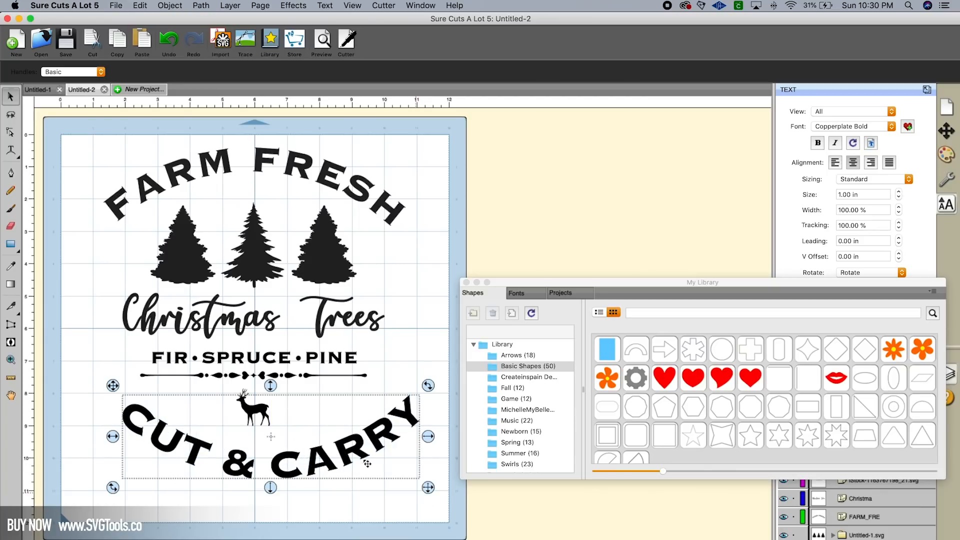
{"action": "mouse_move", "coordinate": [359, 454]}
{"action": "left_mouse_down"}
{"action": "mouse_move", "coordinate": [336, 447]}
{"action": "mouse_move", "coordinate": [347, 447]}
{"action": "left_mouse_up"}
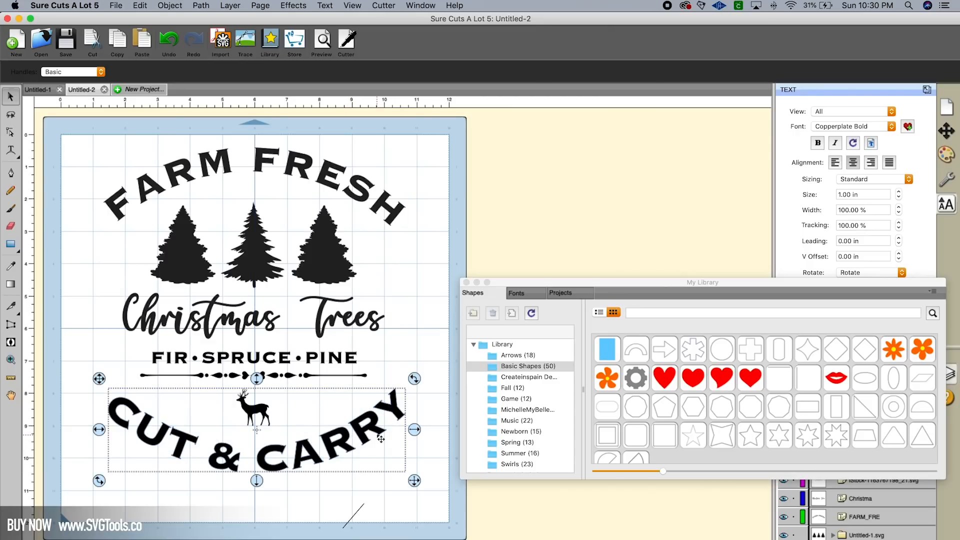
Nudge the CUT & CARRY text up about 0.3 in and deselect it
{"action": "left_click", "coordinate": [946, 131]}
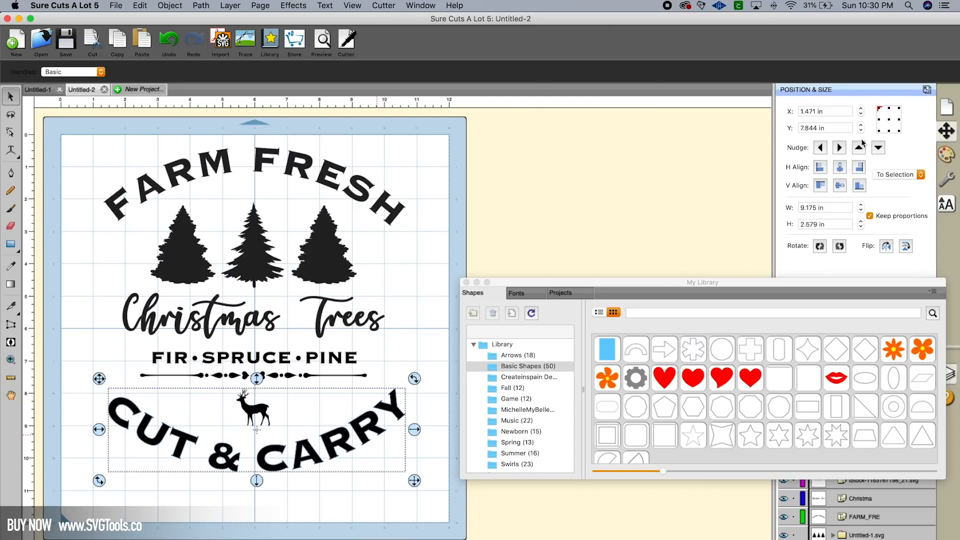
{"action": "left_click", "coordinate": [859, 147]}
{"action": "left_click", "coordinate": [859, 147]}
{"action": "left_click", "coordinate": [859, 147]}
{"action": "left_click", "coordinate": [859, 148]}
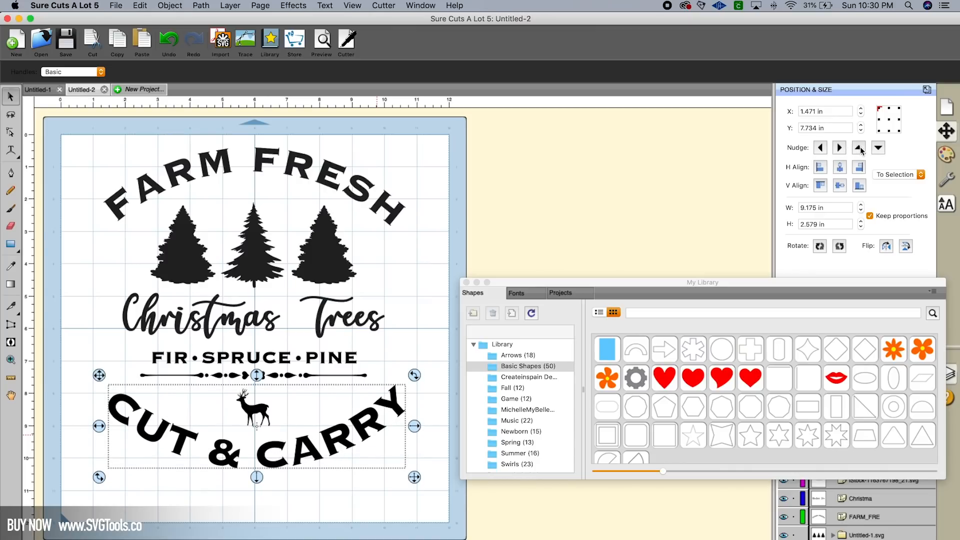
{"action": "left_click", "coordinate": [859, 147]}
{"action": "left_click", "coordinate": [860, 147]}
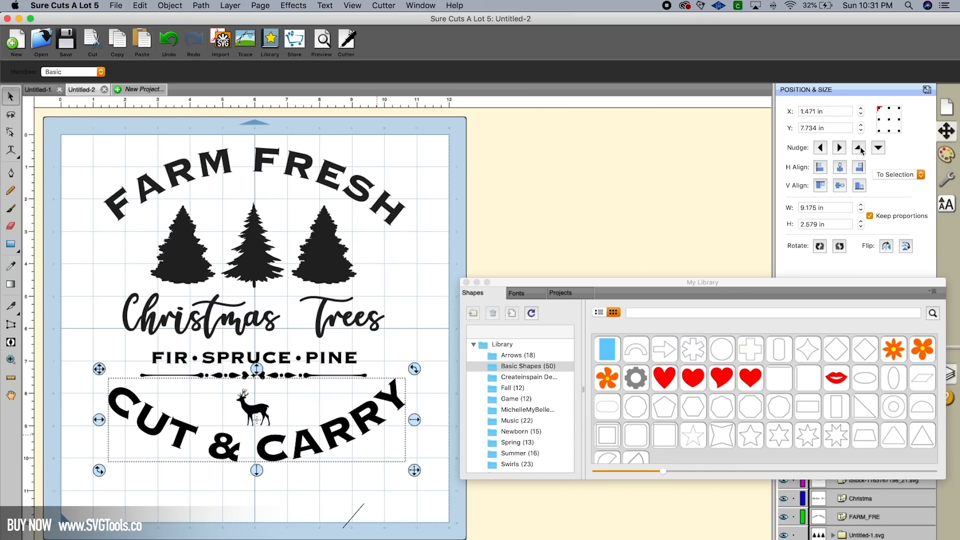
{"action": "left_click", "coordinate": [498, 198]}
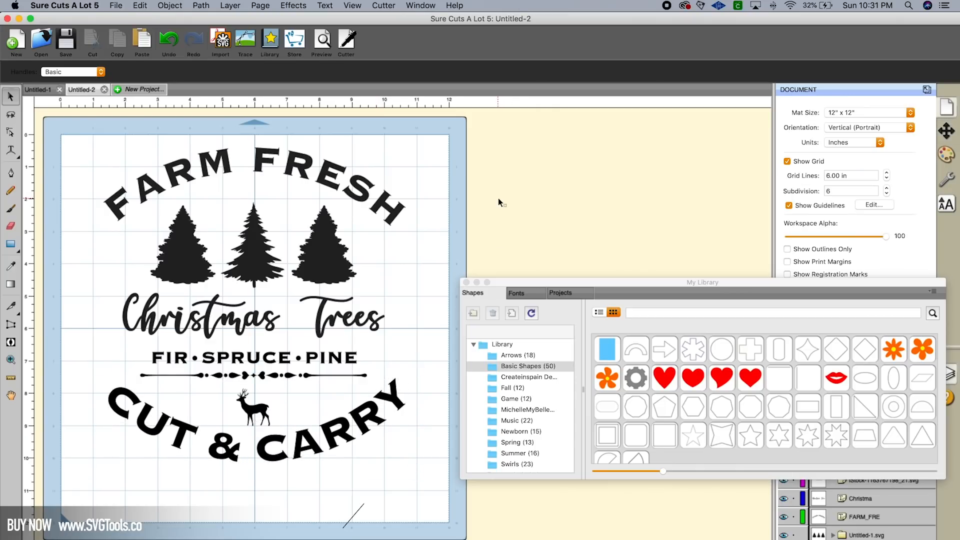
Select all objects of the design and merge them into one shape with Union
{"action": "key", "text": "super+a"}
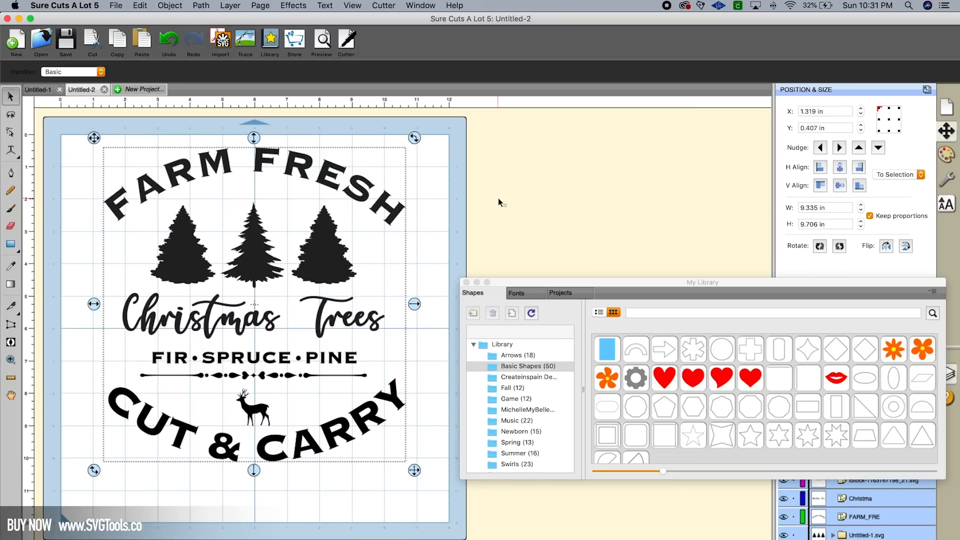
{"action": "left_click", "coordinate": [532, 248]}
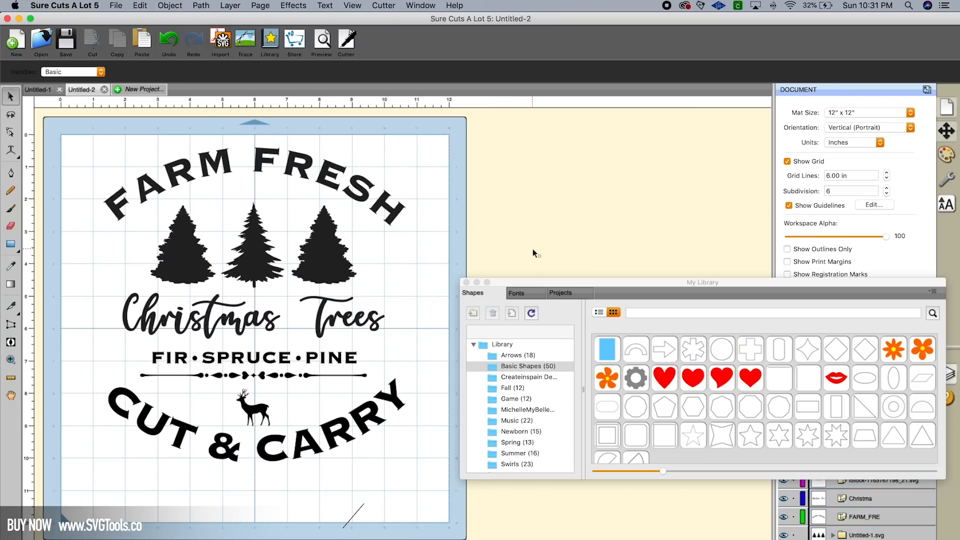
{"action": "key", "text": "super+a"}
{"action": "left_click", "coordinate": [142, 5]}
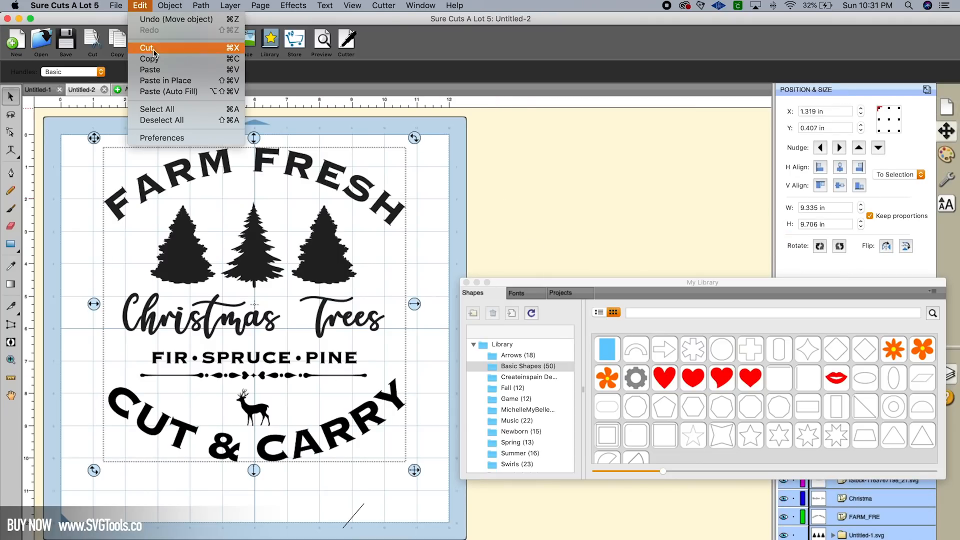
{"action": "left_click", "coordinate": [158, 109]}
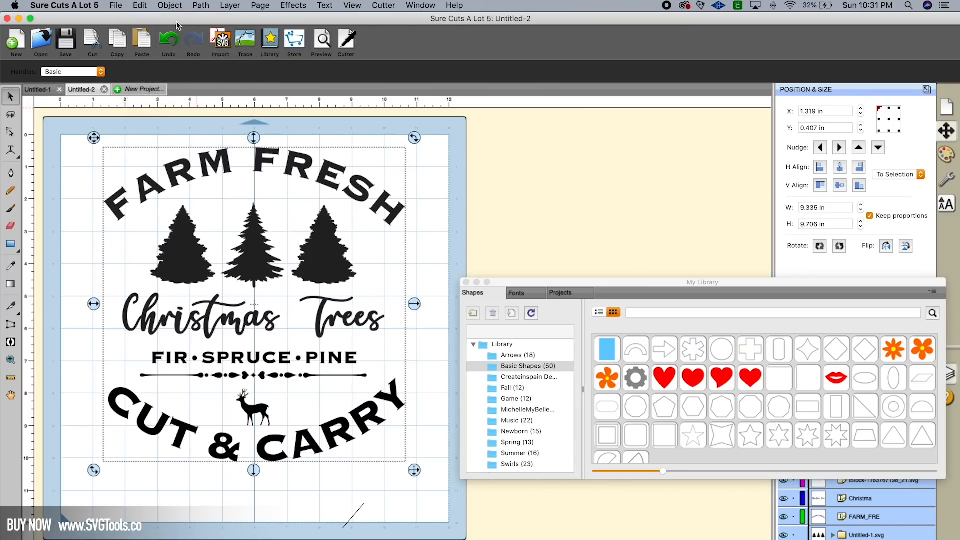
{"action": "left_click", "coordinate": [201, 6]}
{"action": "left_click", "coordinate": [215, 21]}
Close the library window, move the merged design about 0.4 in down and 0.1 in to the right, and deselect it
{"action": "left_click", "coordinate": [466, 283]}
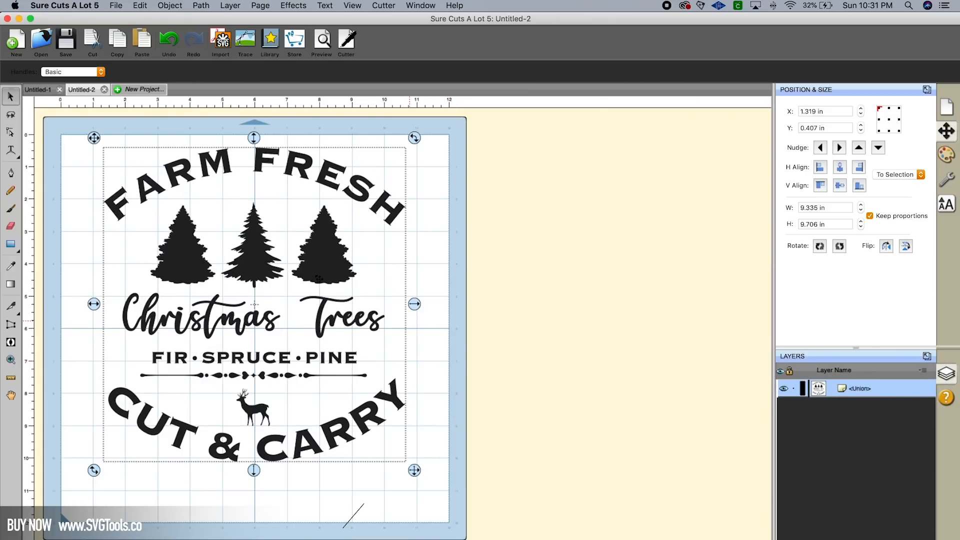
{"action": "left_click_drag", "start_coordinate": [326, 276], "coordinate": [338, 285]}
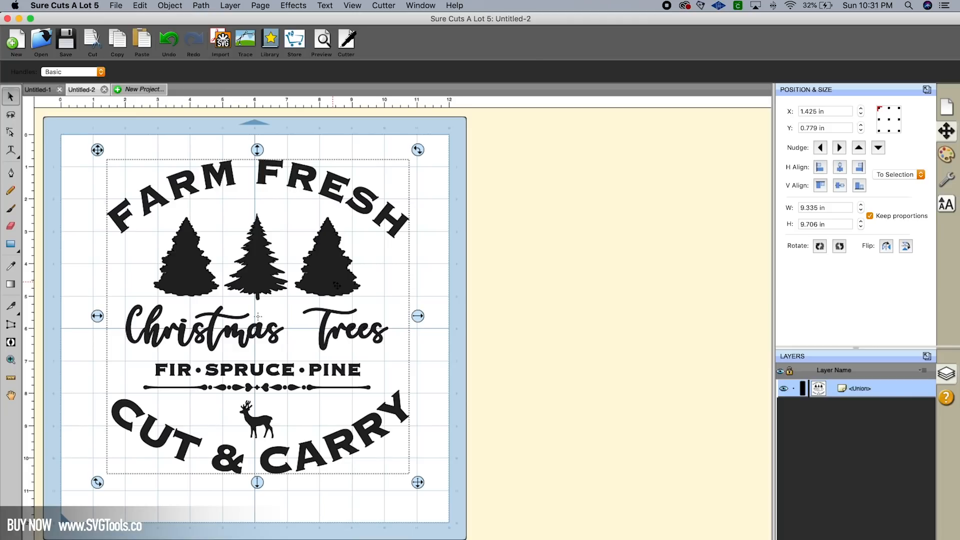
{"action": "left_click", "coordinate": [495, 287]}
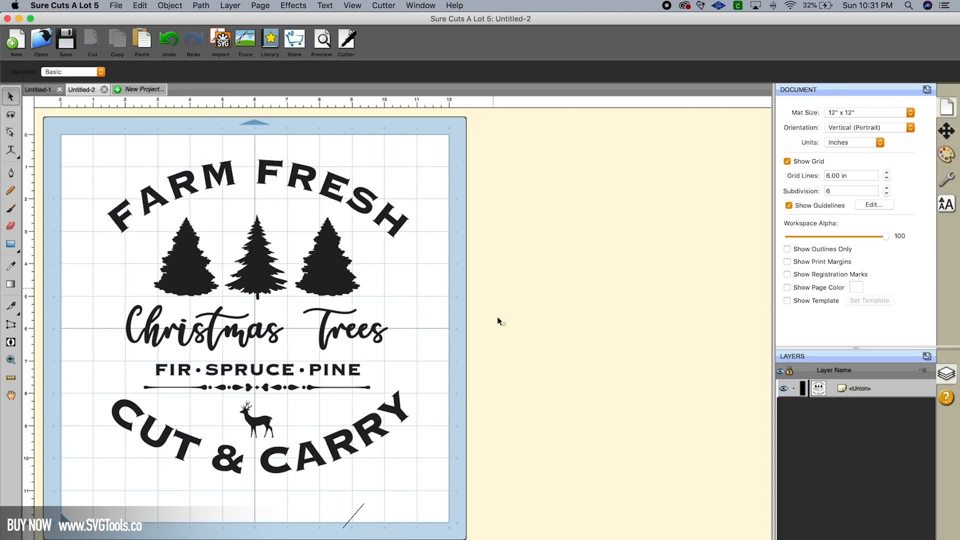
Export the design to the Desktop as the SVG file farm-fresh-final with the Design Space compatible option on
{"action": "left_click", "coordinate": [116, 10]}
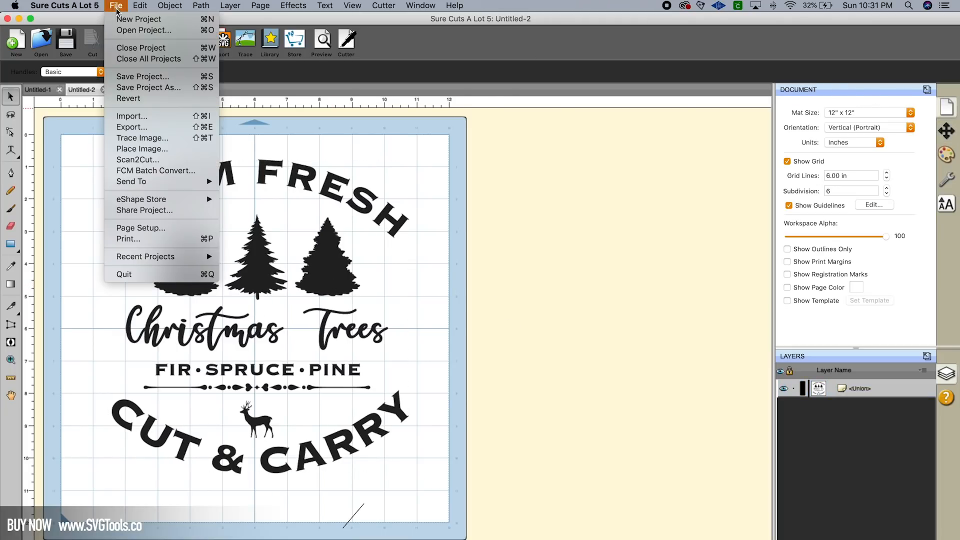
{"action": "left_click", "coordinate": [125, 123]}
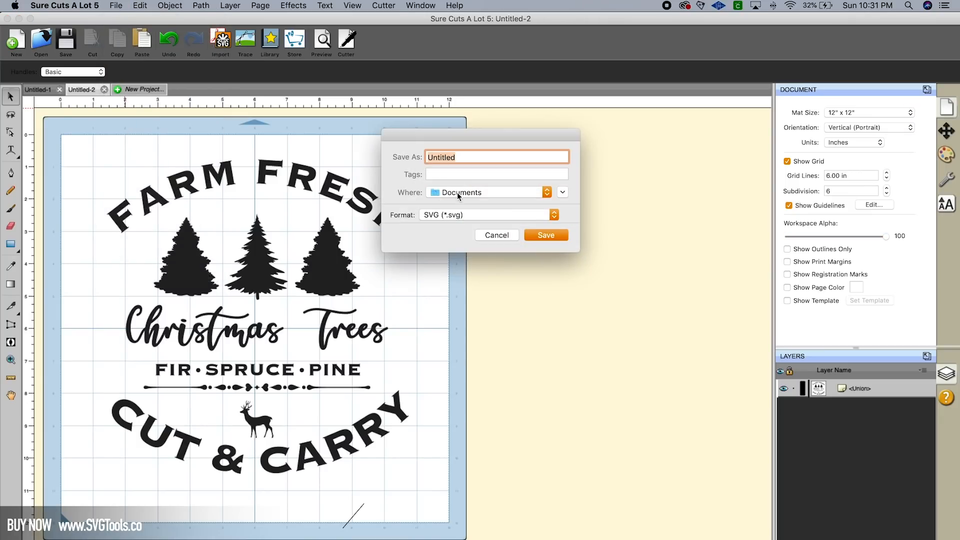
{"action": "type", "text": "farm-fresh"}
{"action": "left_click", "coordinate": [454, 217]}
{"action": "left_click", "coordinate": [453, 216]}
{"action": "left_click", "coordinate": [470, 196]}
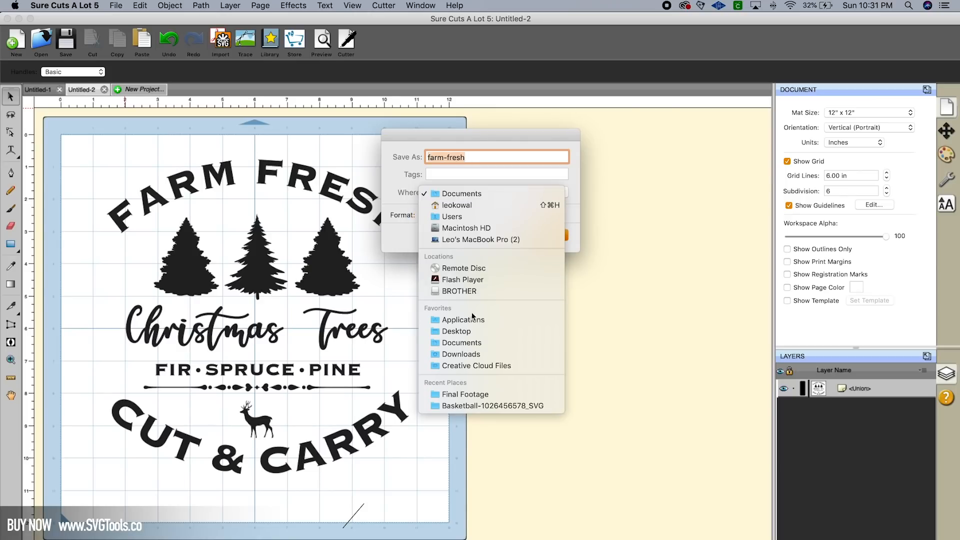
{"action": "left_click", "coordinate": [475, 330]}
{"action": "left_click", "coordinate": [475, 157]}
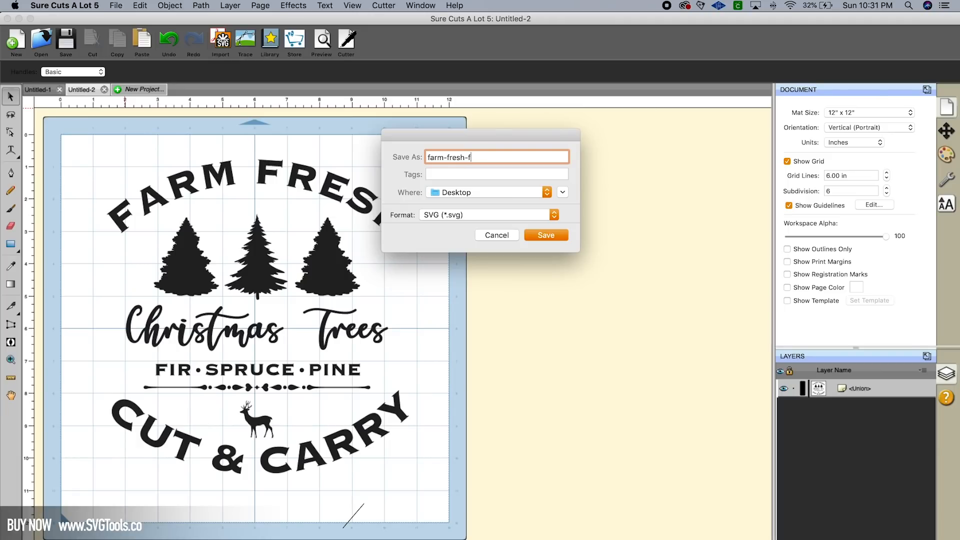
{"action": "left_click", "coordinate": [548, 236]}
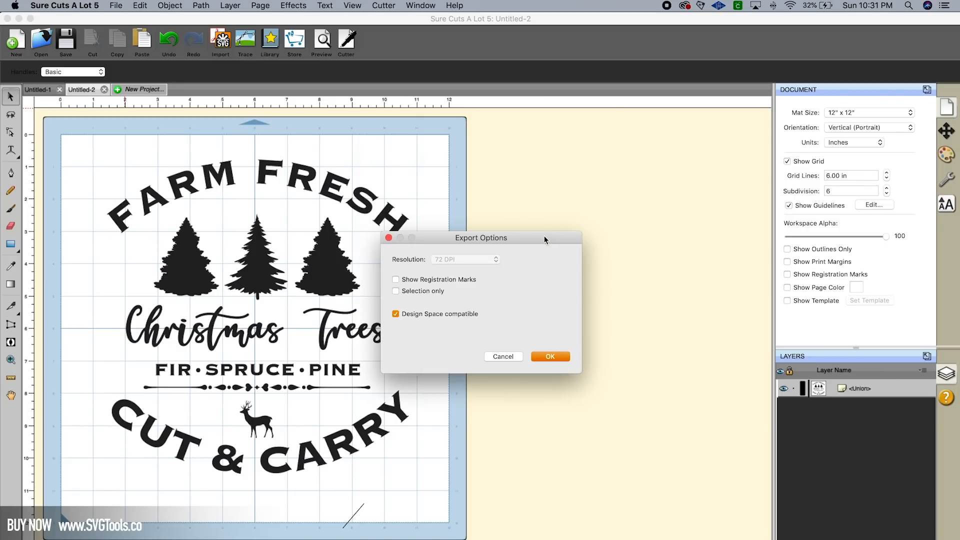
{"action": "left_click_drag", "start_coordinate": [510, 233], "coordinate": [531, 195]}
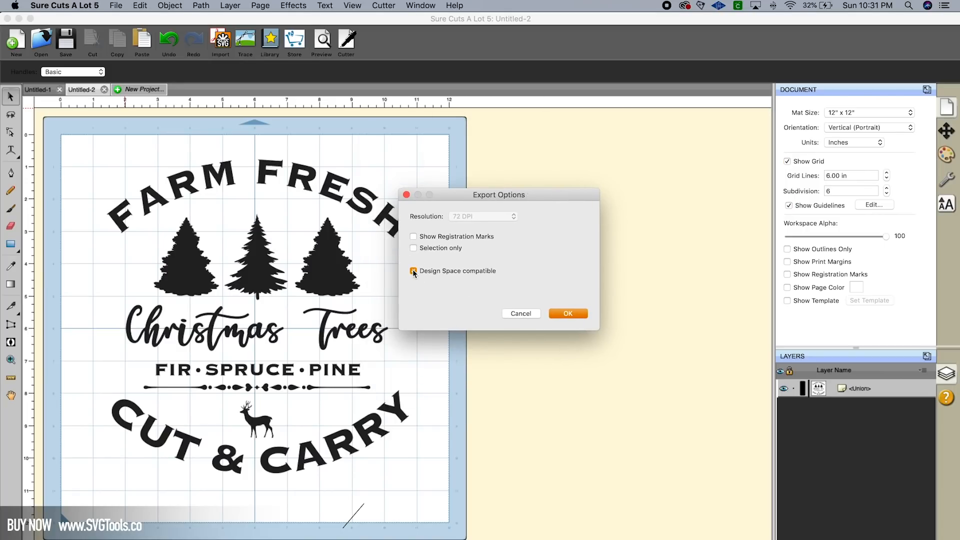
{"action": "left_click", "coordinate": [568, 313]}
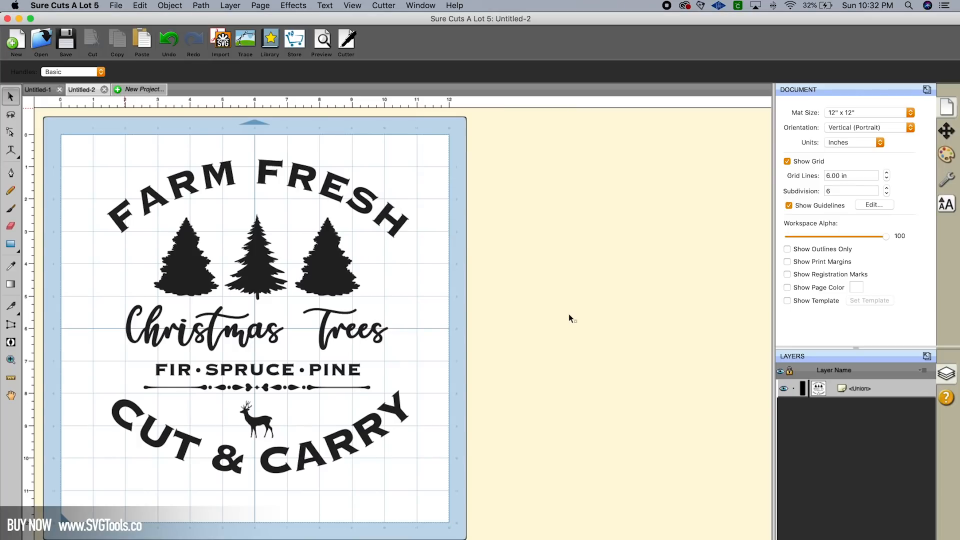
Export the design to the Desktop in ScanNCut (*.fcm) format under the name farm-fresh-final-brother
{"action": "left_click", "coordinate": [120, 6]}
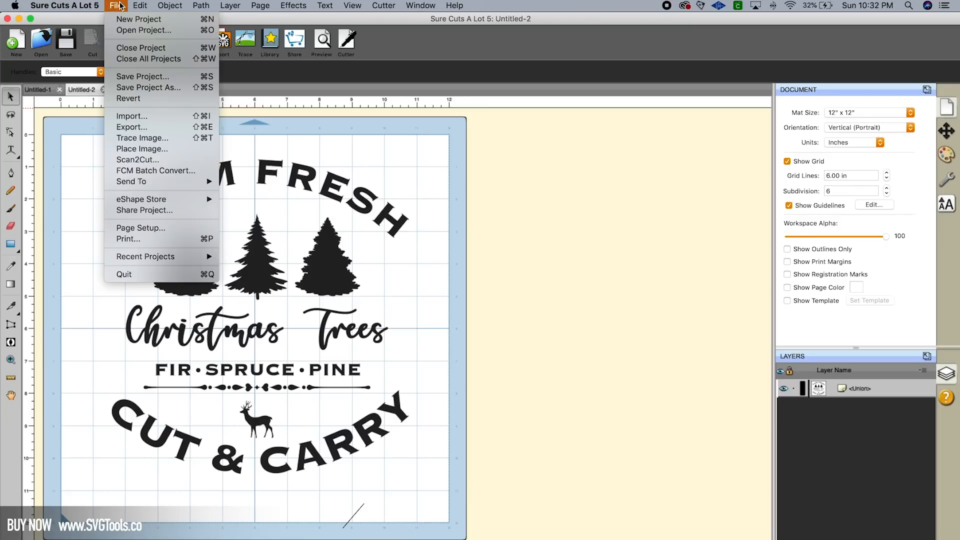
{"action": "left_click", "coordinate": [131, 127]}
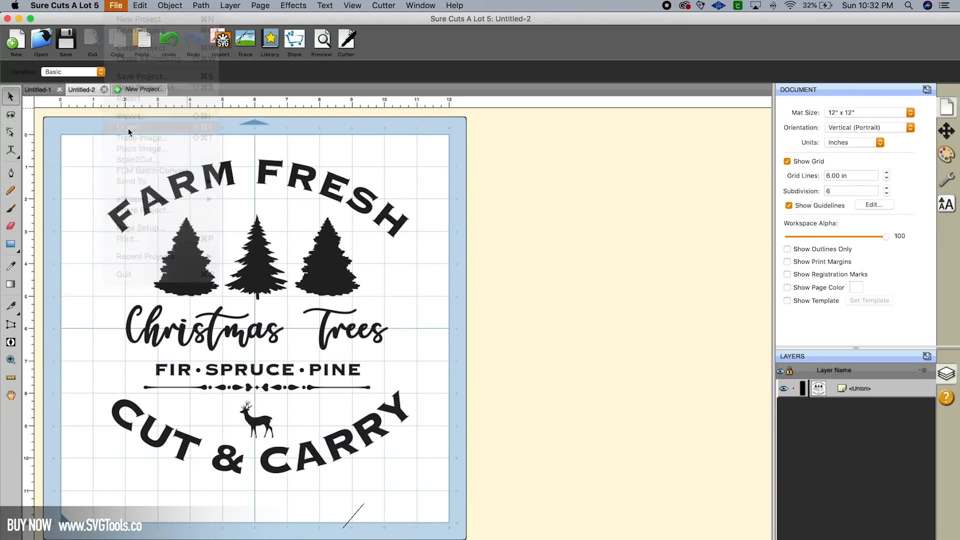
{"action": "left_click", "coordinate": [461, 214]}
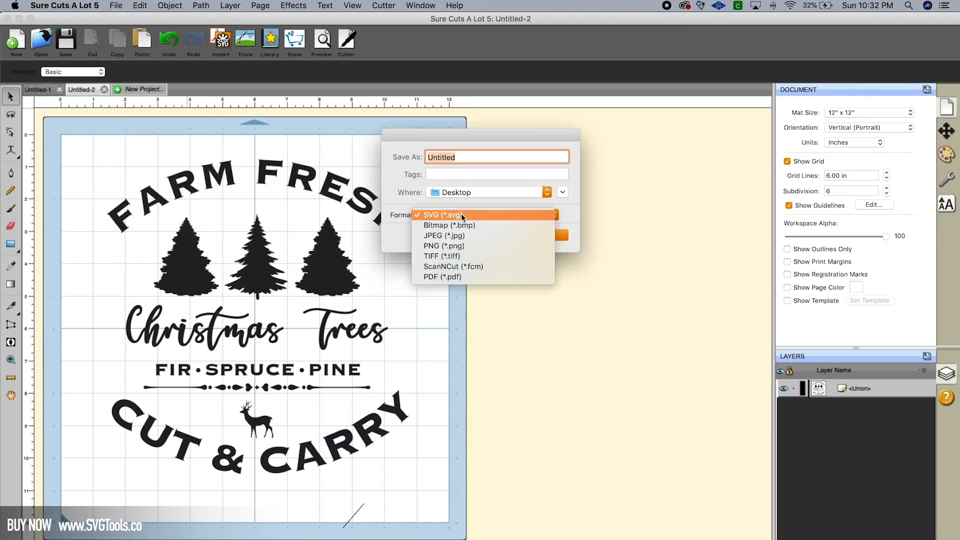
{"action": "left_click", "coordinate": [474, 267]}
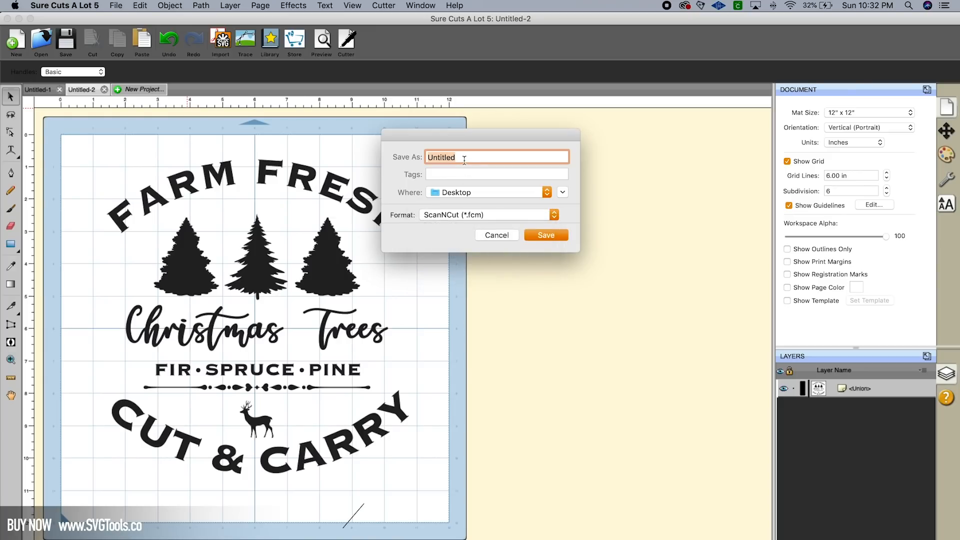
{"action": "type", "text": "f"}
{"action": "type", "text": "arm-fresh-final-brother"}
{"action": "key", "text": "Return"}
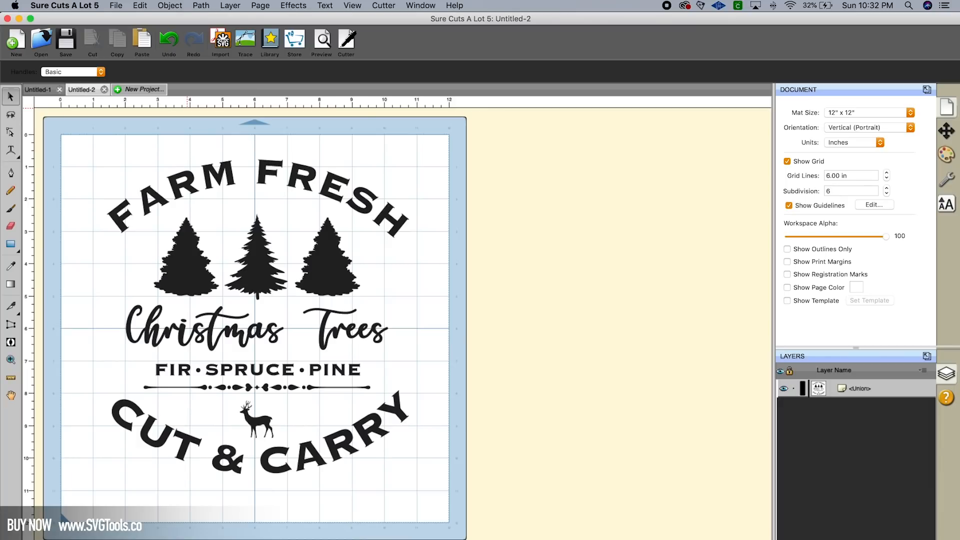
Switch to Cricut Design Space in Safari and create a new project
{"action": "key", "text": "super+Tab"}
{"action": "key", "text": "super+Tab"}
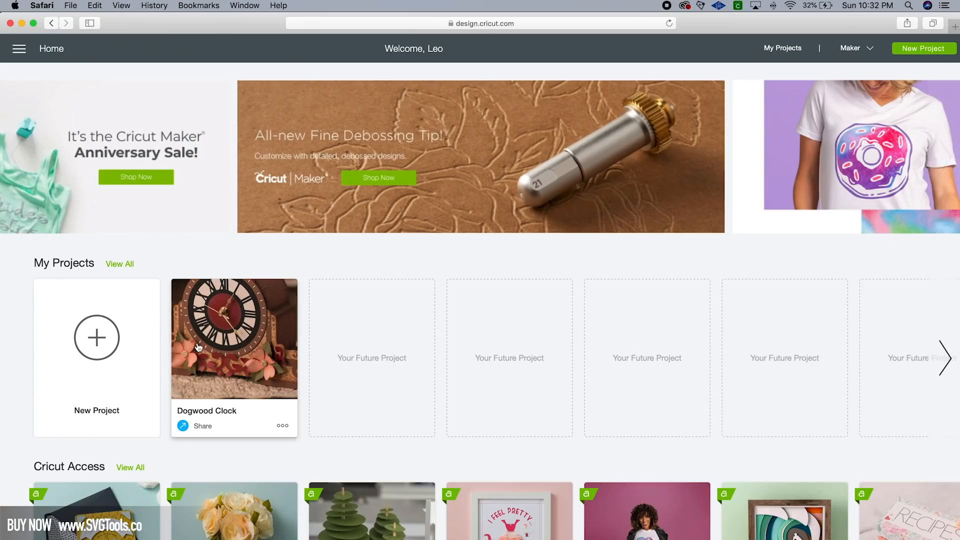
{"action": "left_click", "coordinate": [95, 342]}
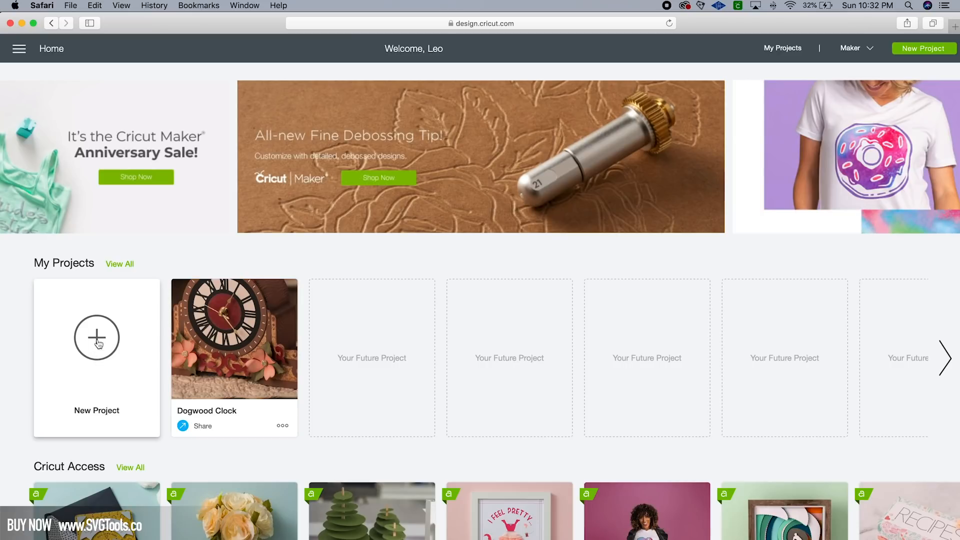
Upload farm-fresh-final.svg from the Desktop as a new image
{"action": "left_click", "coordinate": [14, 322]}
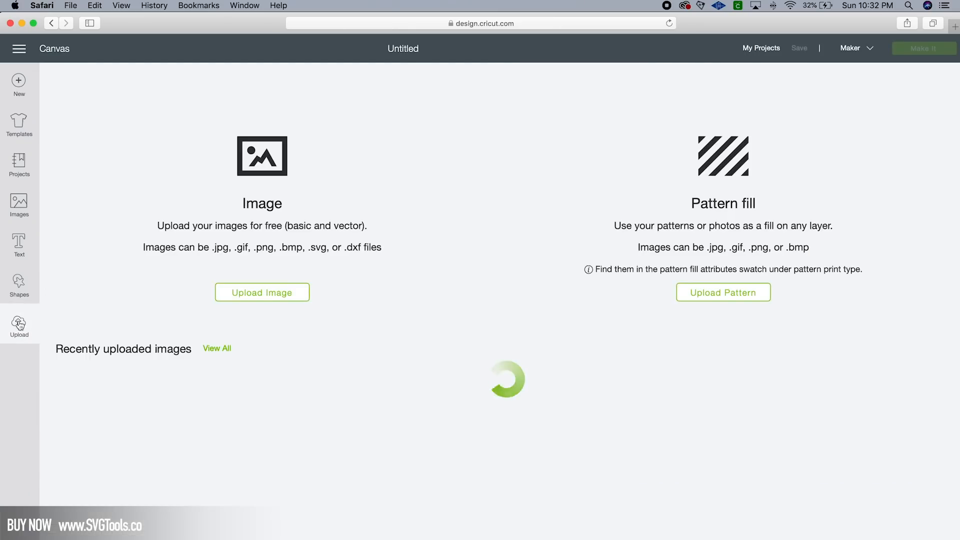
{"action": "left_click", "coordinate": [260, 299]}
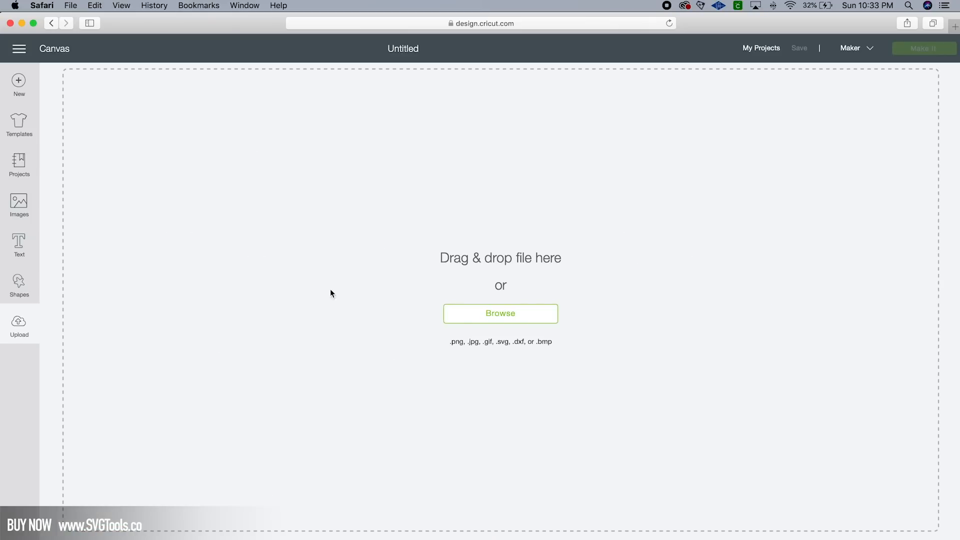
{"action": "left_click", "coordinate": [494, 319]}
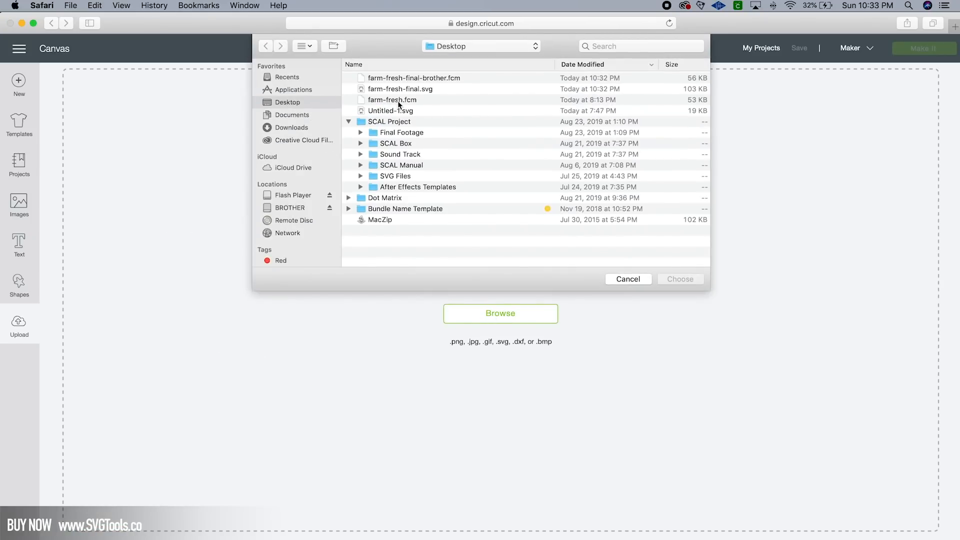
{"action": "left_click", "coordinate": [384, 91]}
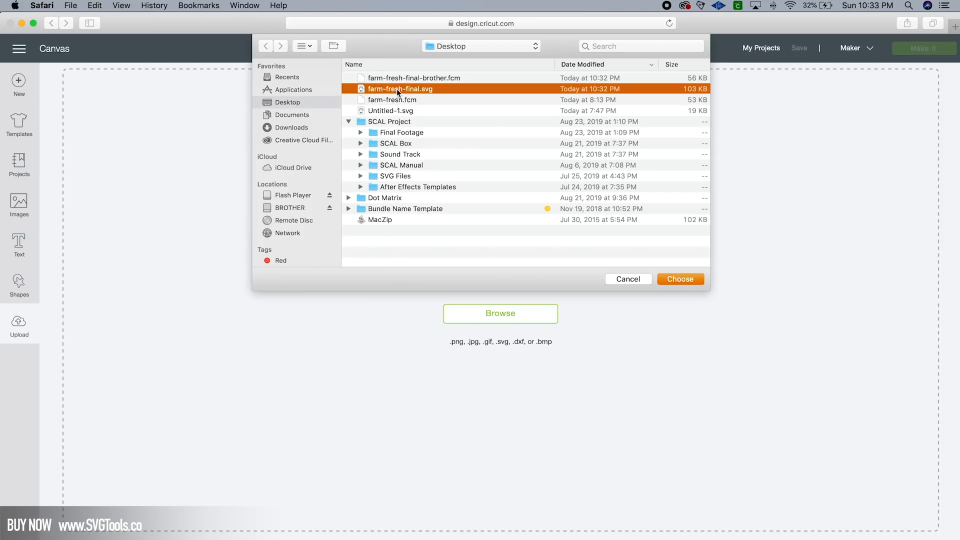
{"action": "double_click", "coordinate": [397, 88]}
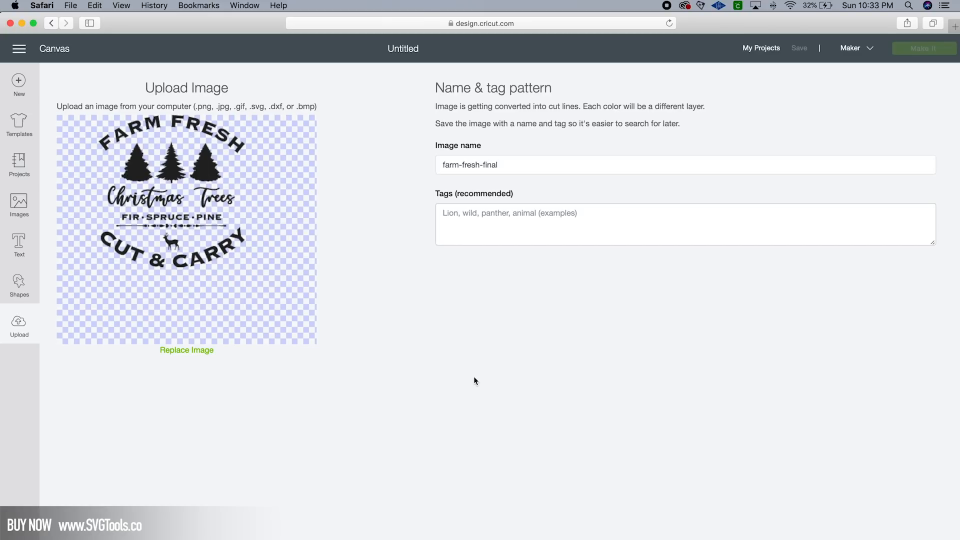
Insert the uploaded farm-fresh-final image on the canvas and move it to about X 0.425, Y 0.501
{"action": "left_click", "coordinate": [137, 411]}
{"action": "left_click", "coordinate": [916, 539]}
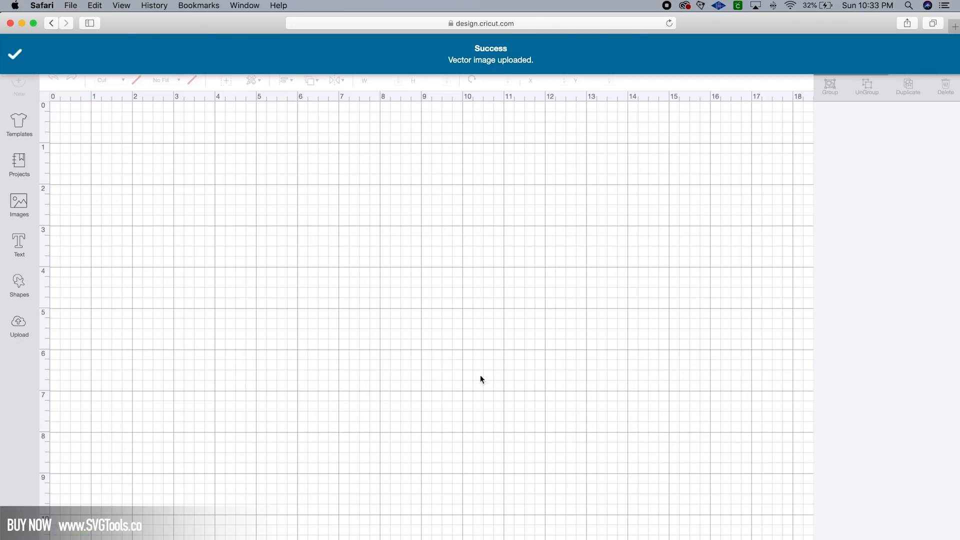
{"action": "left_click", "coordinate": [369, 342]}
{"action": "left_click_drag", "start_coordinate": [369, 345], "coordinate": [271, 276]}
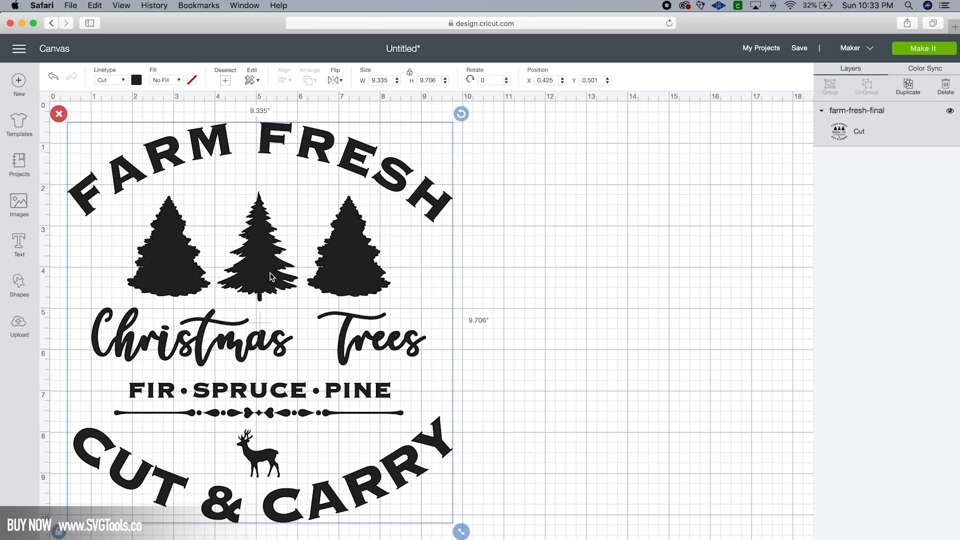
Select the Cut layer of farm-fresh-final and start the Make It process
{"action": "left_click", "coordinate": [866, 139]}
{"action": "left_click", "coordinate": [856, 136]}
{"action": "left_click", "coordinate": [933, 50]}
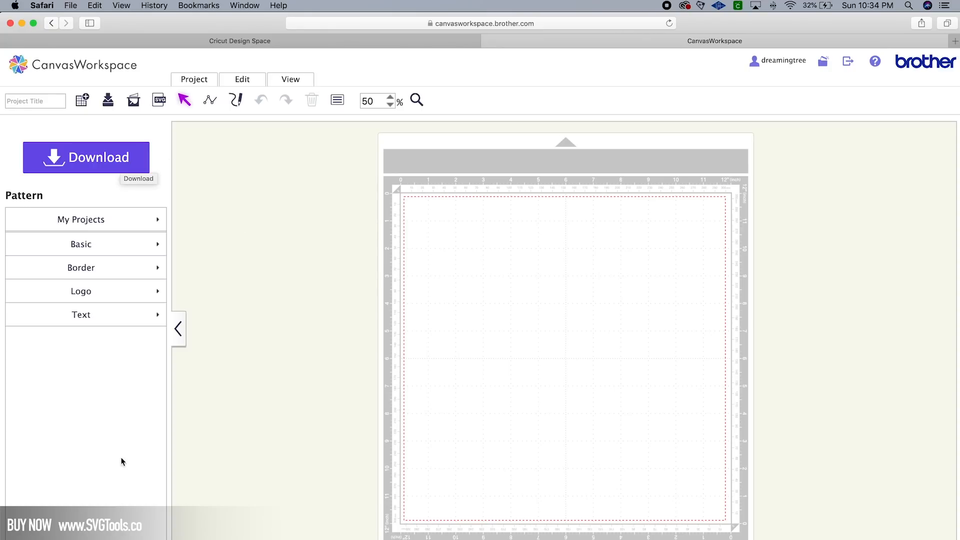
Show the Mac desktop, open the BROTHER drive in Finder and copy farm-fresh-final-brother.fcm onto it
{"action": "key", "text": "F11"}
{"action": "double_click", "coordinate": [926, 233]}
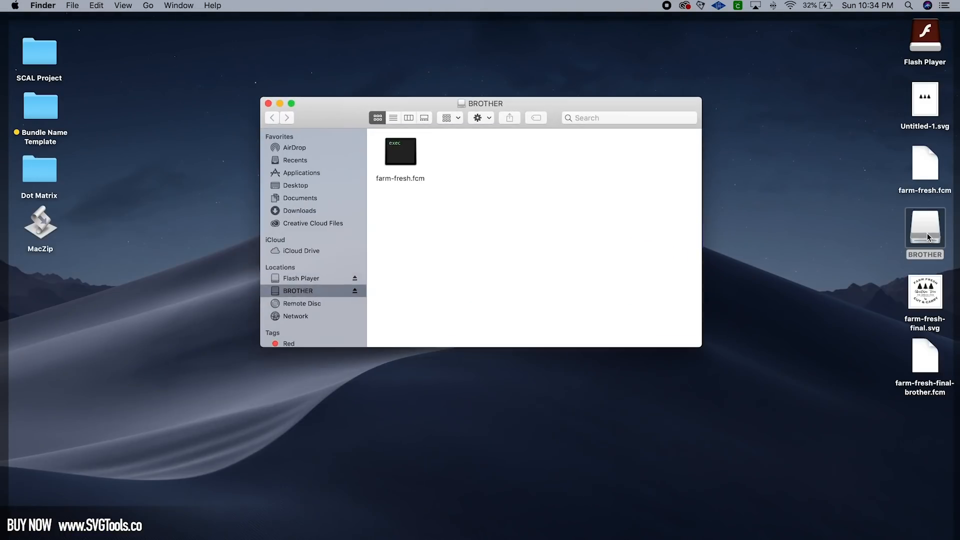
{"action": "left_click_drag", "start_coordinate": [534, 108], "coordinate": [526, 176]}
{"action": "left_click", "coordinate": [923, 365]}
{"action": "left_click_drag", "start_coordinate": [923, 365], "coordinate": [453, 226]}
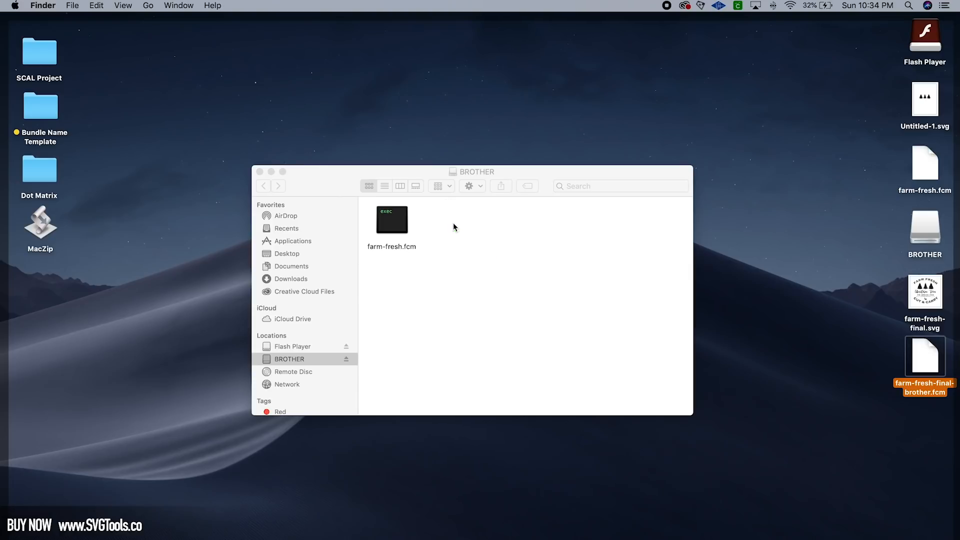
{"action": "left_click", "coordinate": [383, 170]}
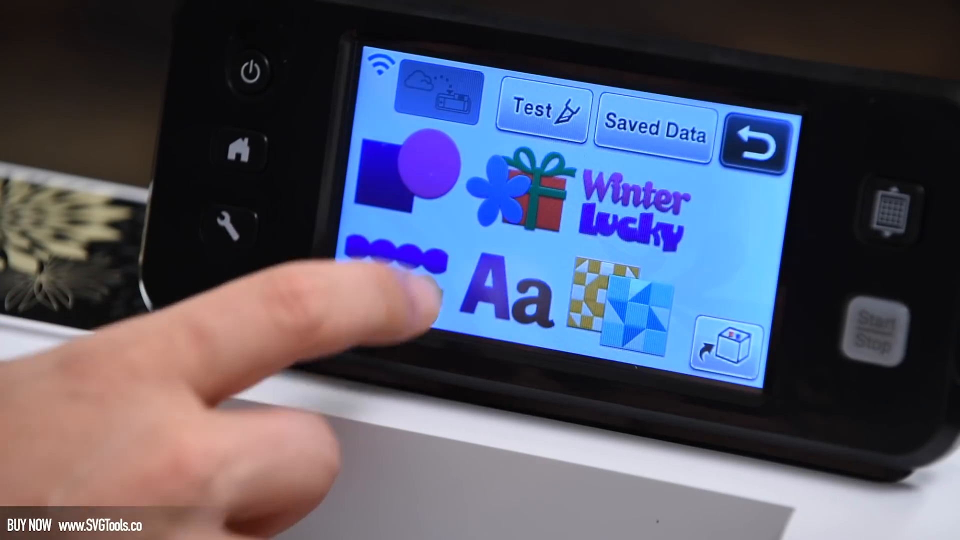
{"action": "left_click", "coordinate": [650, 127]}
{"action": "left_click", "coordinate": [693, 252]}
{"action": "left_click", "coordinate": [440, 108]}
{"action": "left_click", "coordinate": [718, 343]}
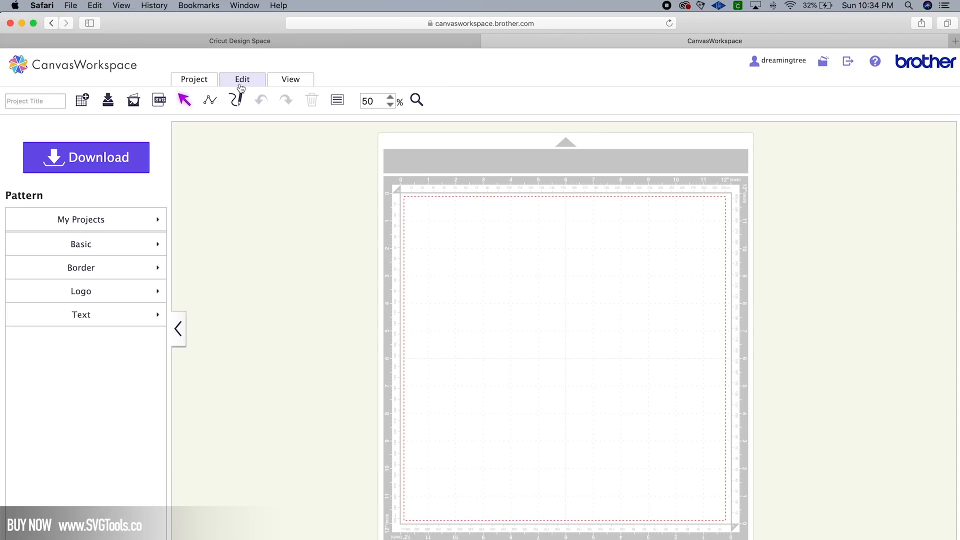
In CanvasWorkspace, import farm-fresh-final-brother.fcm from the Desktop and move the design about 1.2 in to the left and 0.5 in up on the mat
{"action": "left_click", "coordinate": [158, 102]}
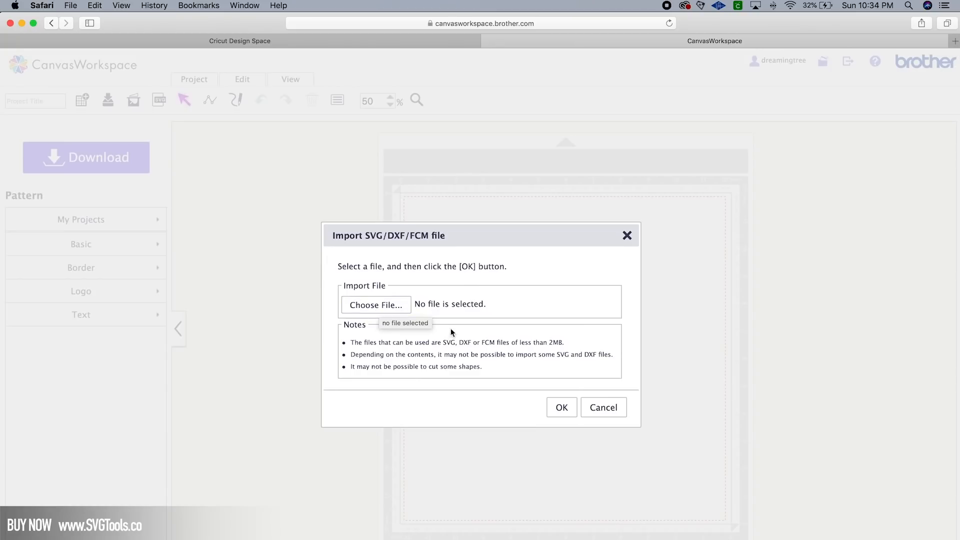
{"action": "left_click", "coordinate": [445, 345]}
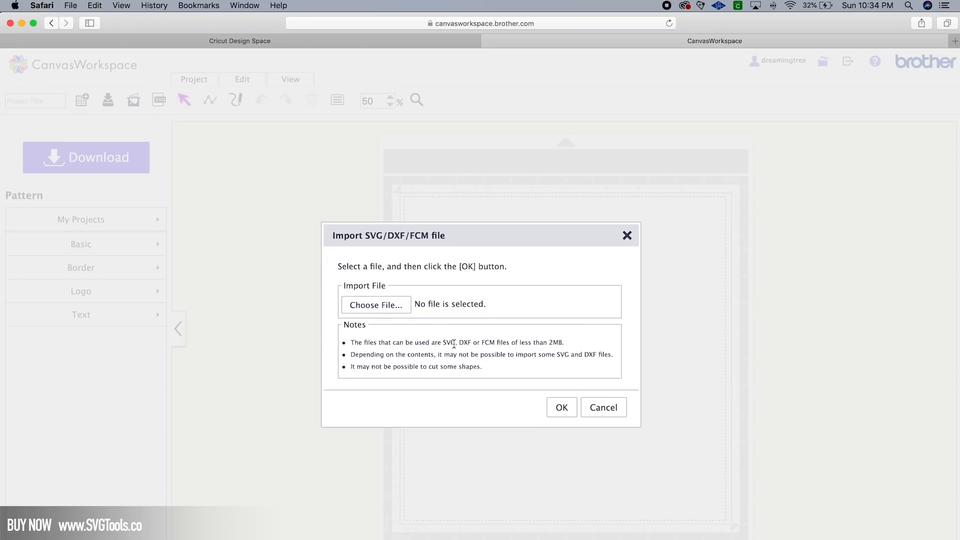
{"action": "left_click", "coordinate": [376, 305]}
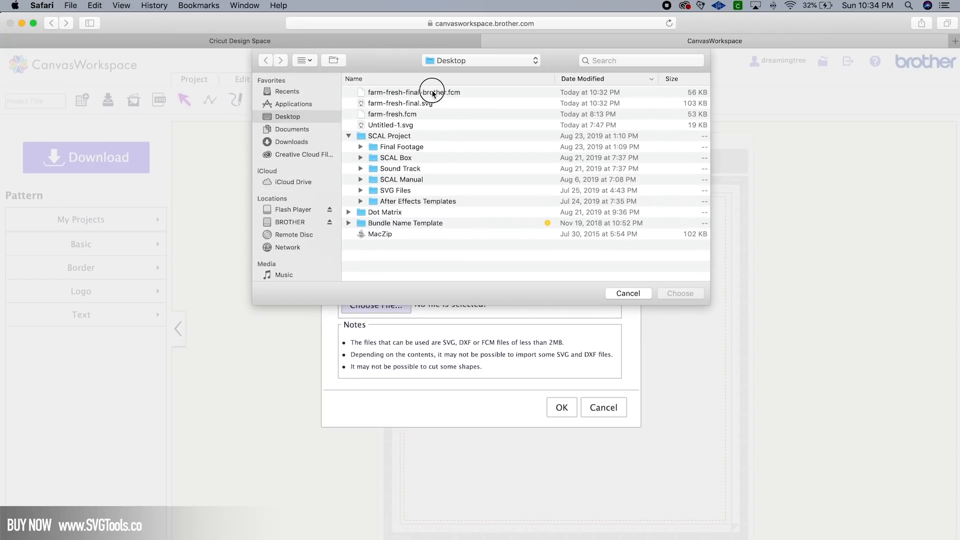
{"action": "left_click", "coordinate": [433, 93]}
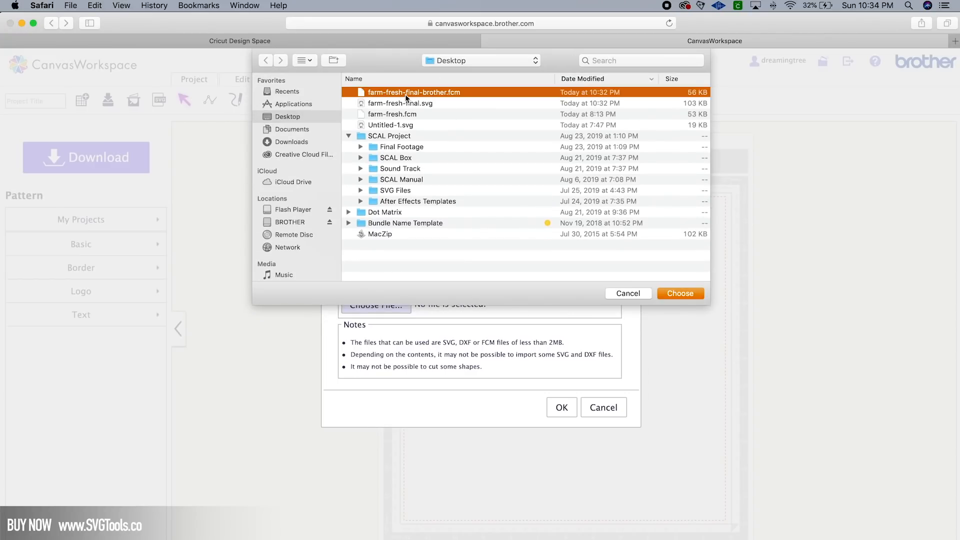
{"action": "double_click", "coordinate": [405, 93]}
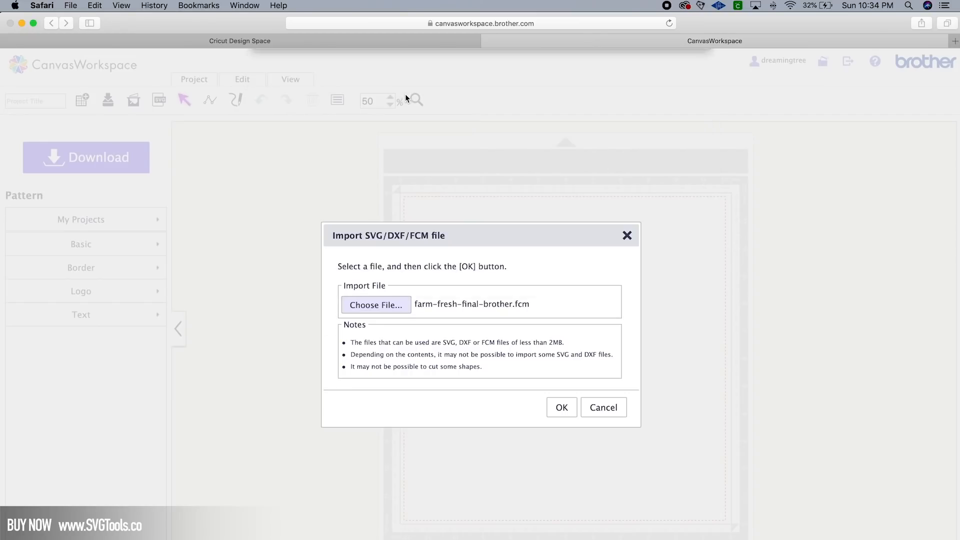
{"action": "left_click", "coordinate": [560, 408]}
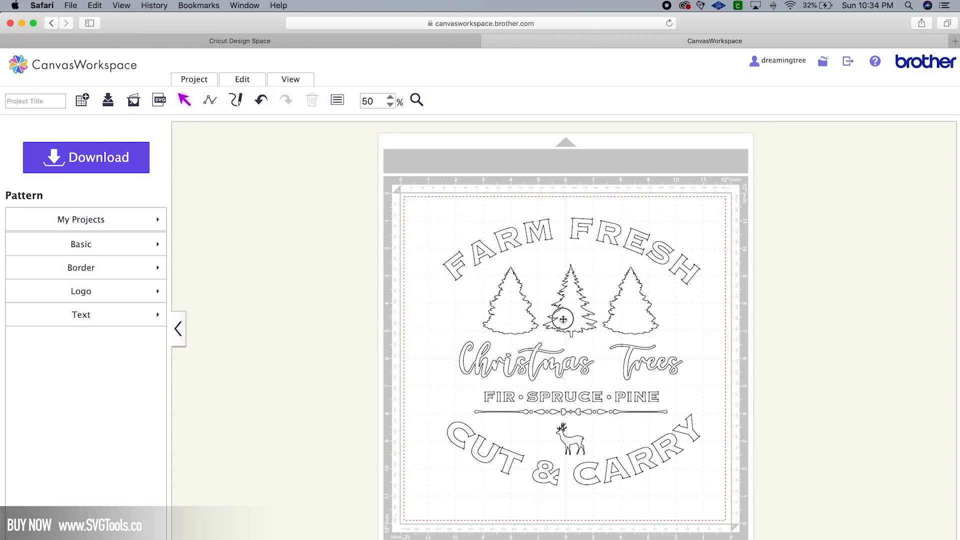
{"action": "left_click_drag", "start_coordinate": [562, 318], "coordinate": [532, 303]}
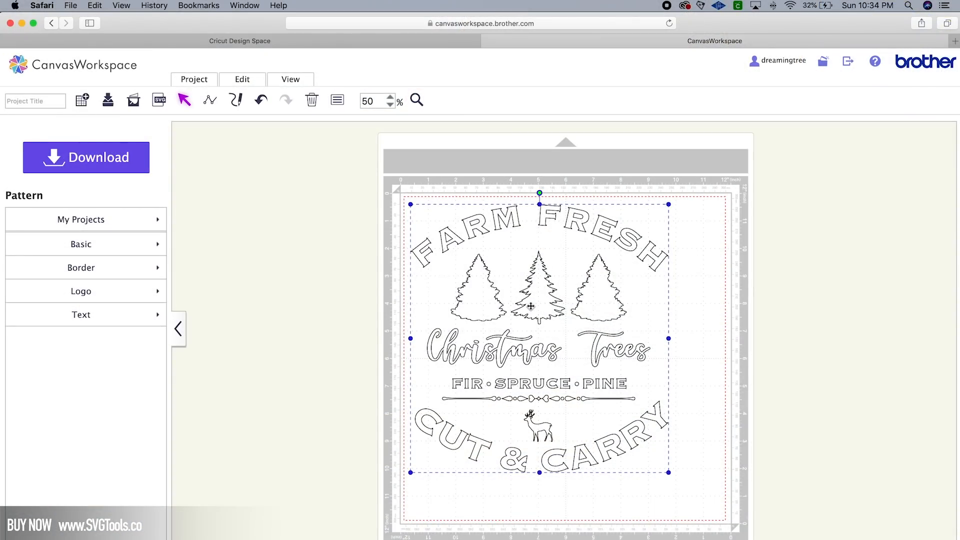
{"action": "left_click", "coordinate": [718, 383]}
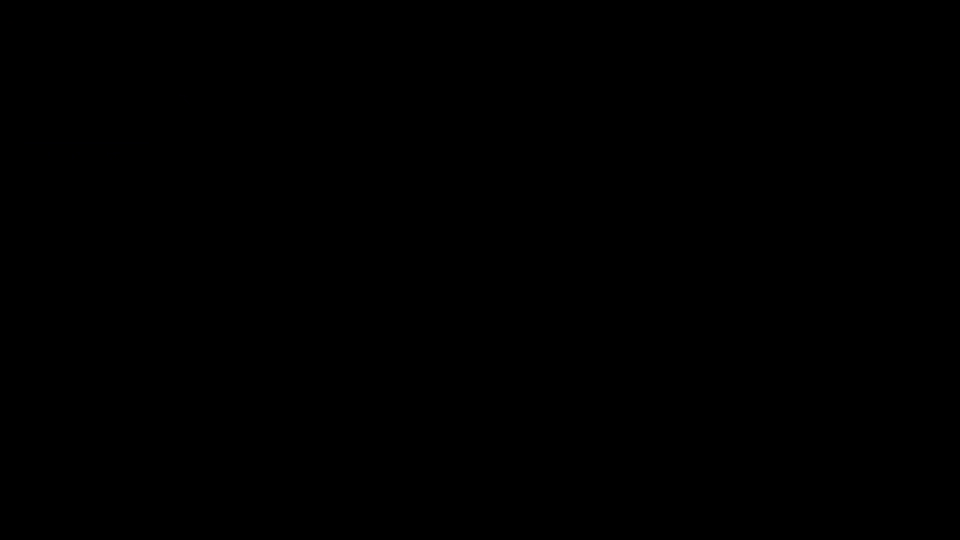